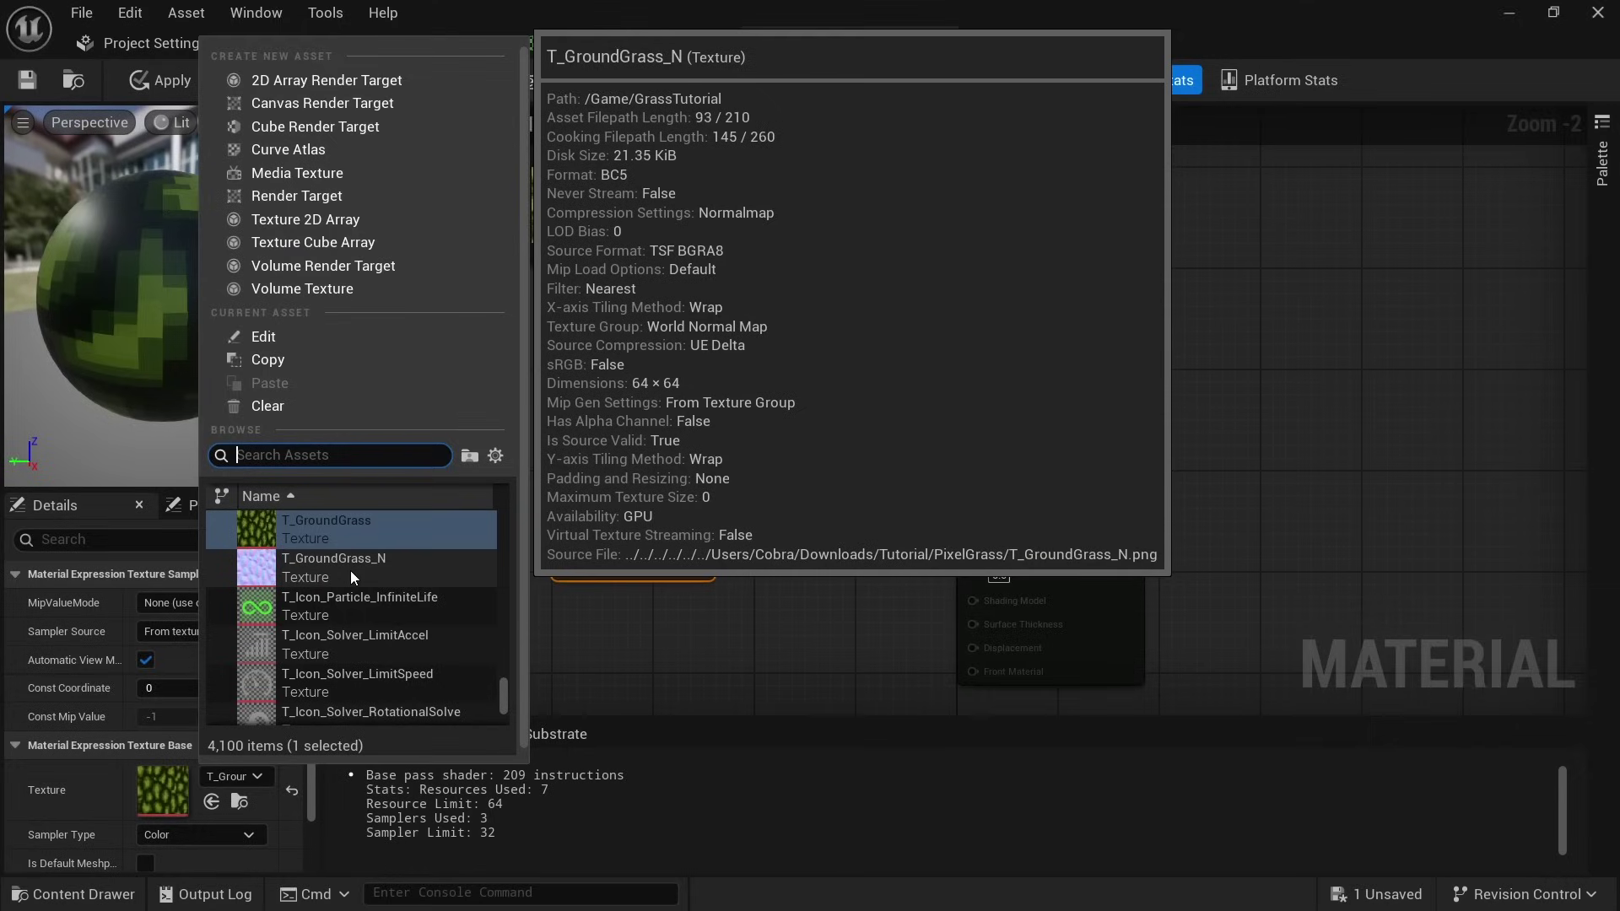
# - Assign T_GroundGrass_N to M_Landscape's texture sample, wire its RGB output, and add green pixels to T_Grass
pyautogui.click(351, 570)
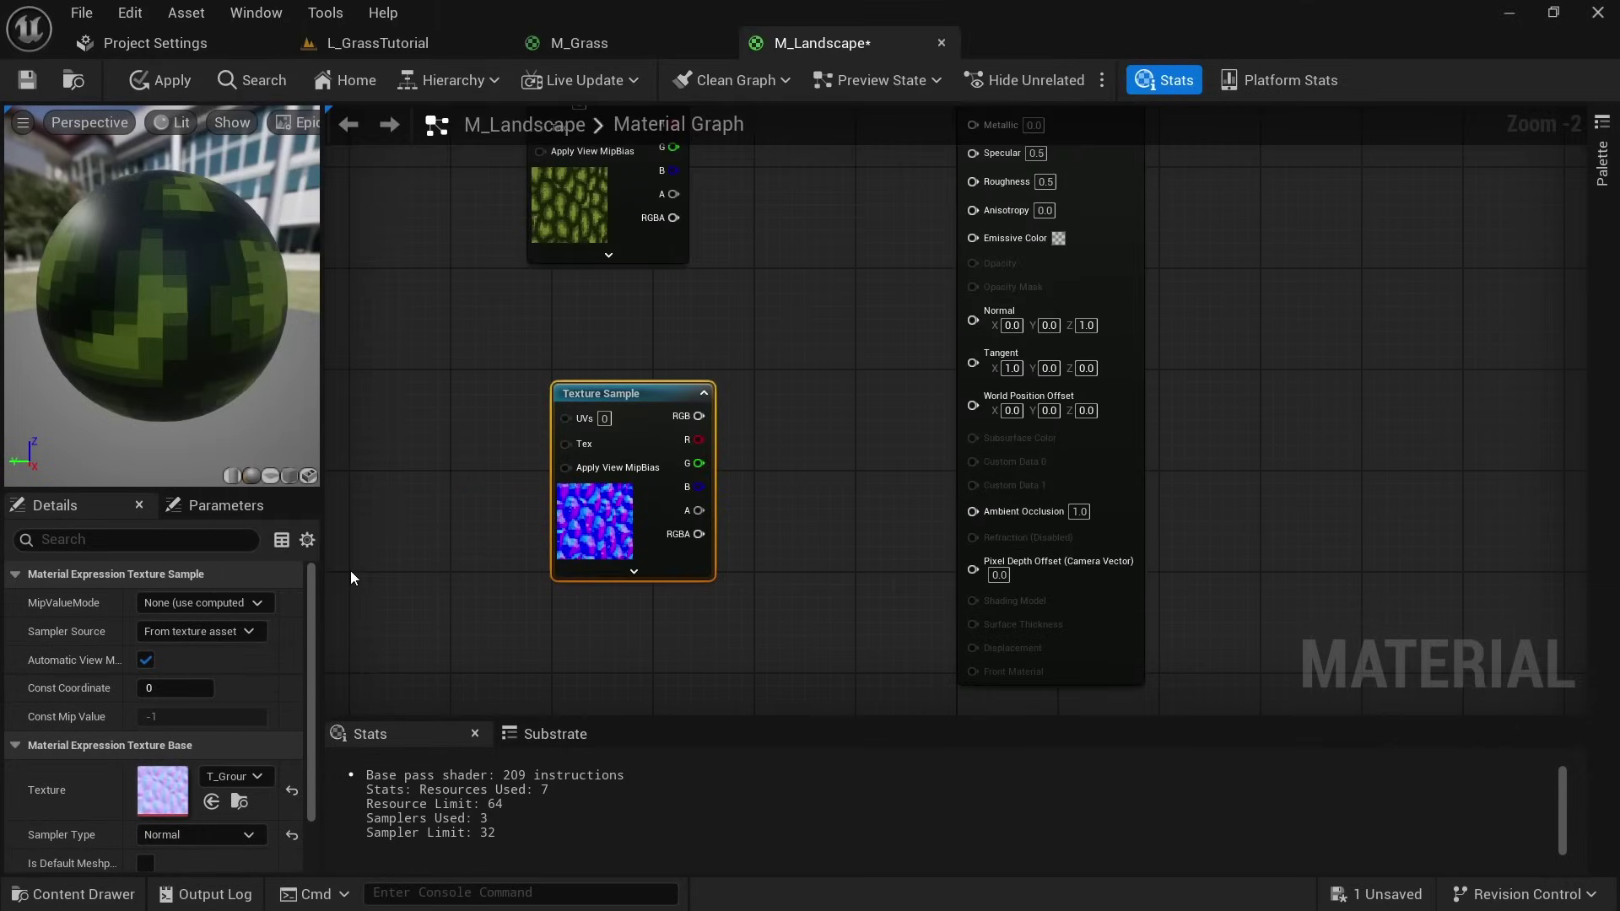
pyautogui.moveTo(703, 417); pyautogui.dragTo(742, 441)
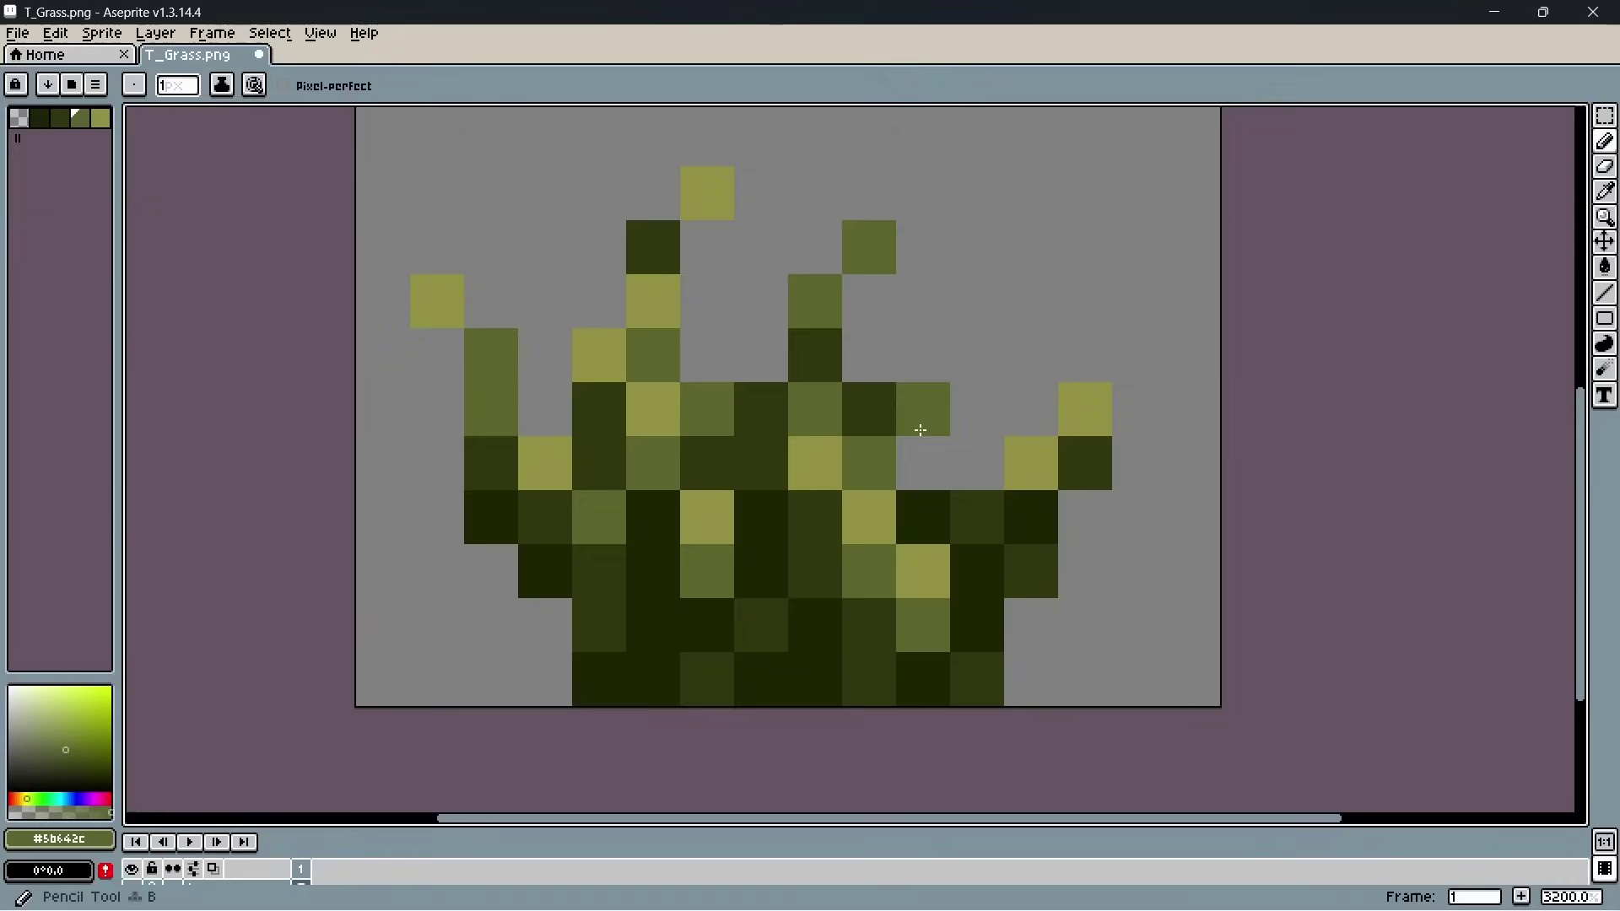
pyautogui.moveTo(920, 429)
pyautogui.mouseDown()
pyautogui.moveTo(1017, 255)
pyautogui.moveTo(916, 440)
pyautogui.moveTo(965, 360)
pyautogui.moveTo(1055, 292)
pyautogui.moveTo(1041, 346)
pyautogui.moveTo(1085, 358)
pyautogui.mouseUp()
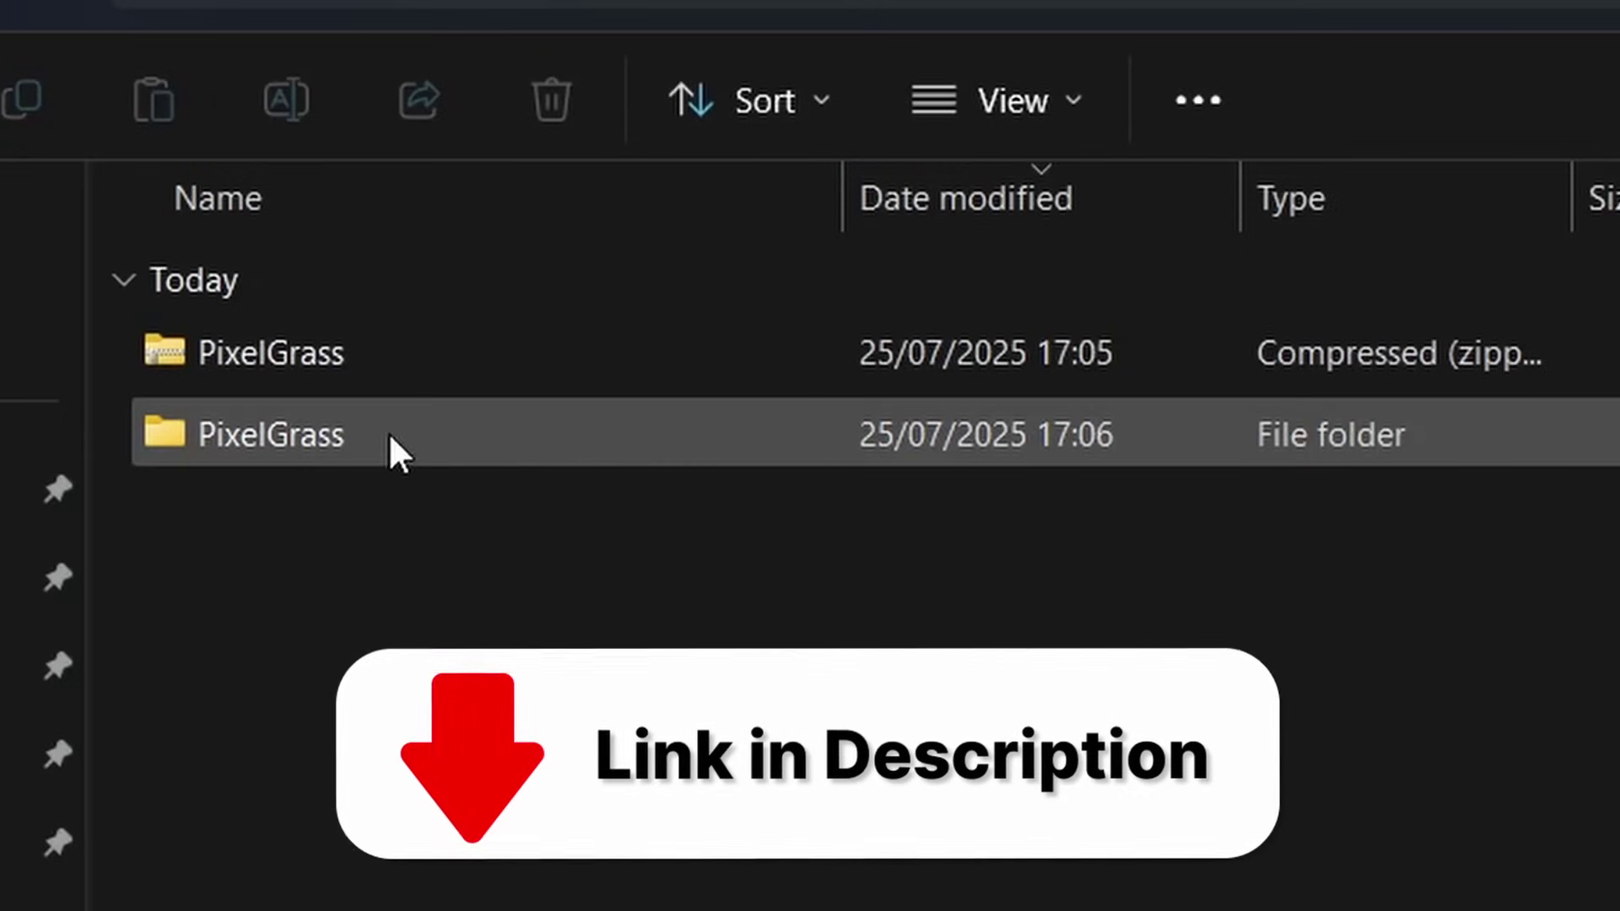
# - Open the PixelGrass folder and drag T_GroundGrass_N, T_GroundGrass and T_Grass onto the Unreal Editor
pyautogui.doubleClick(388, 432)
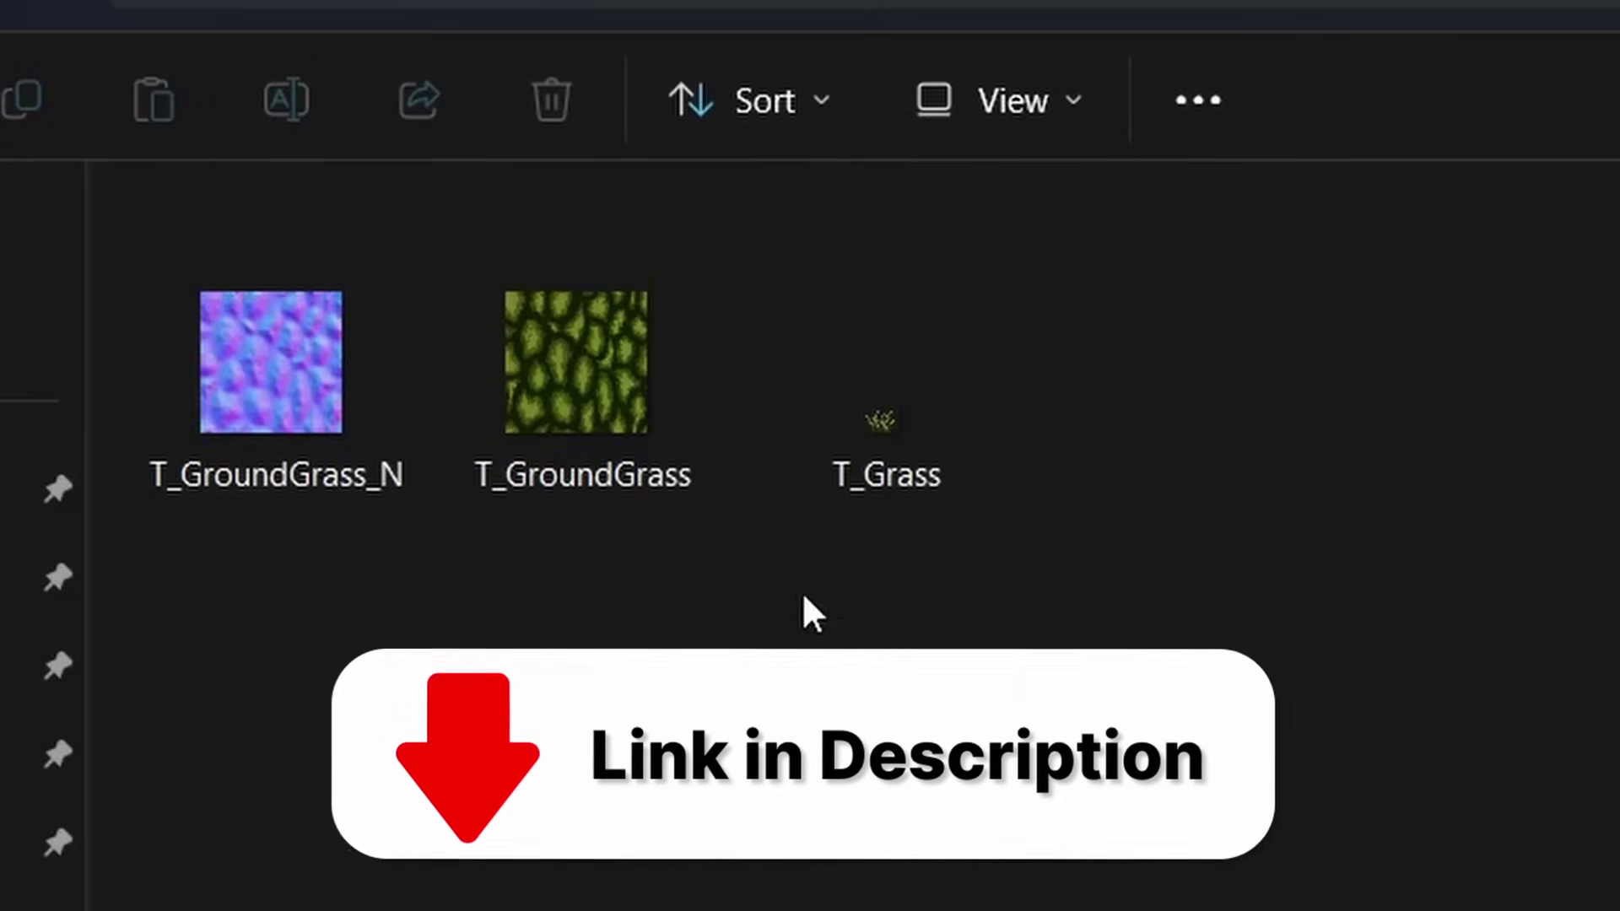
pyautogui.moveTo(287, 728); pyautogui.dragTo(945, 460)
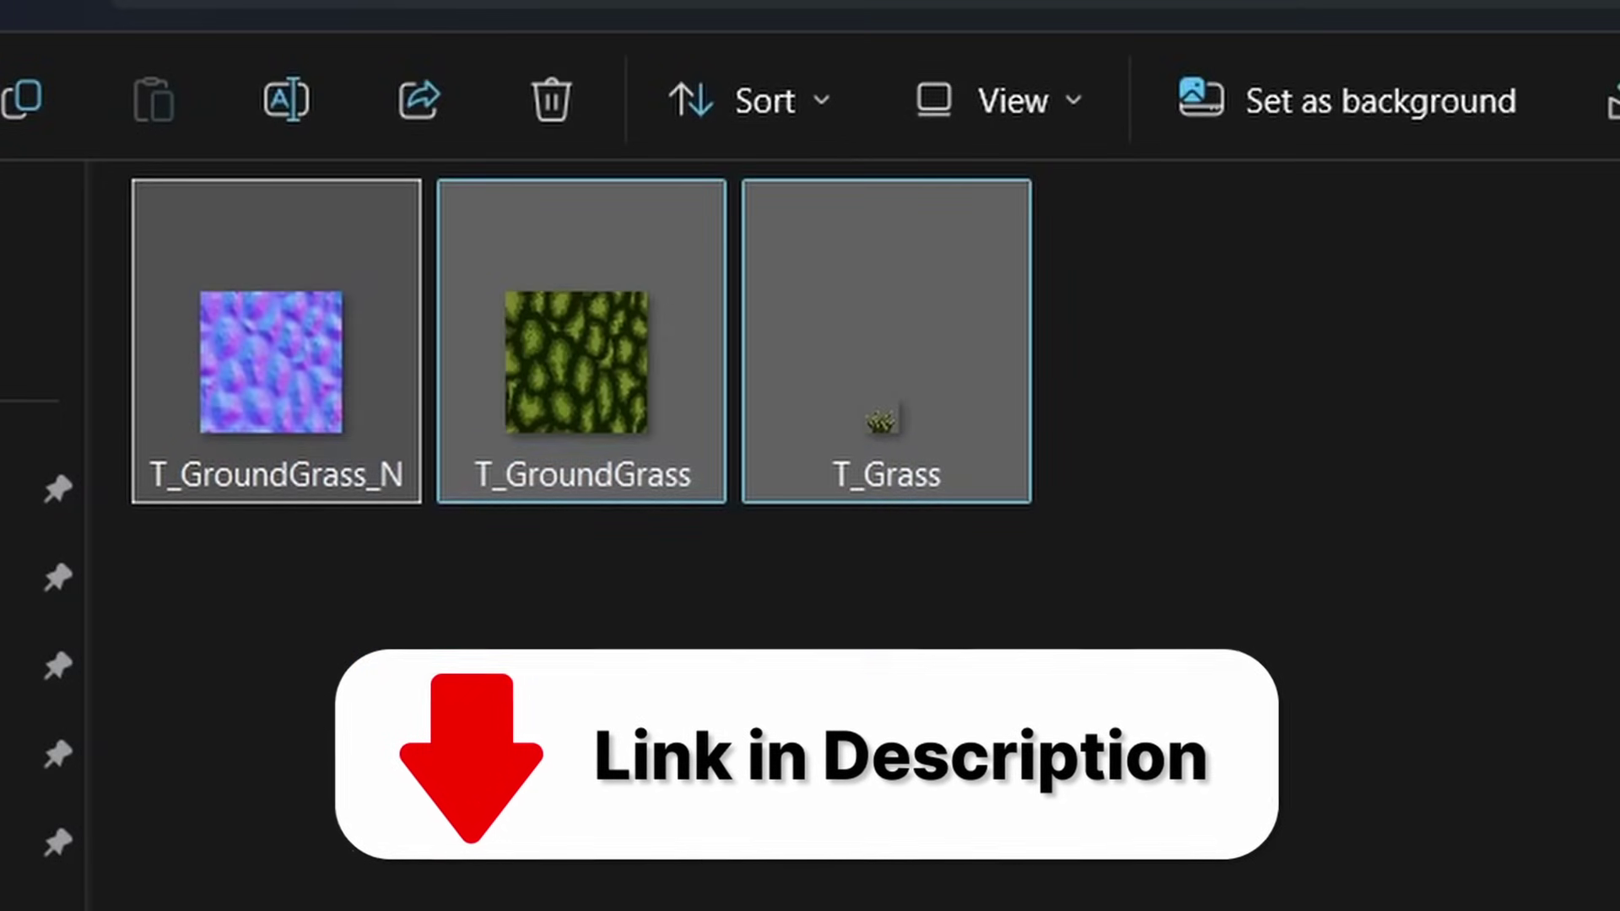
pyautogui.keyDown('ctrl'); pyautogui.click(608, 478); pyautogui.keyUp('ctrl')
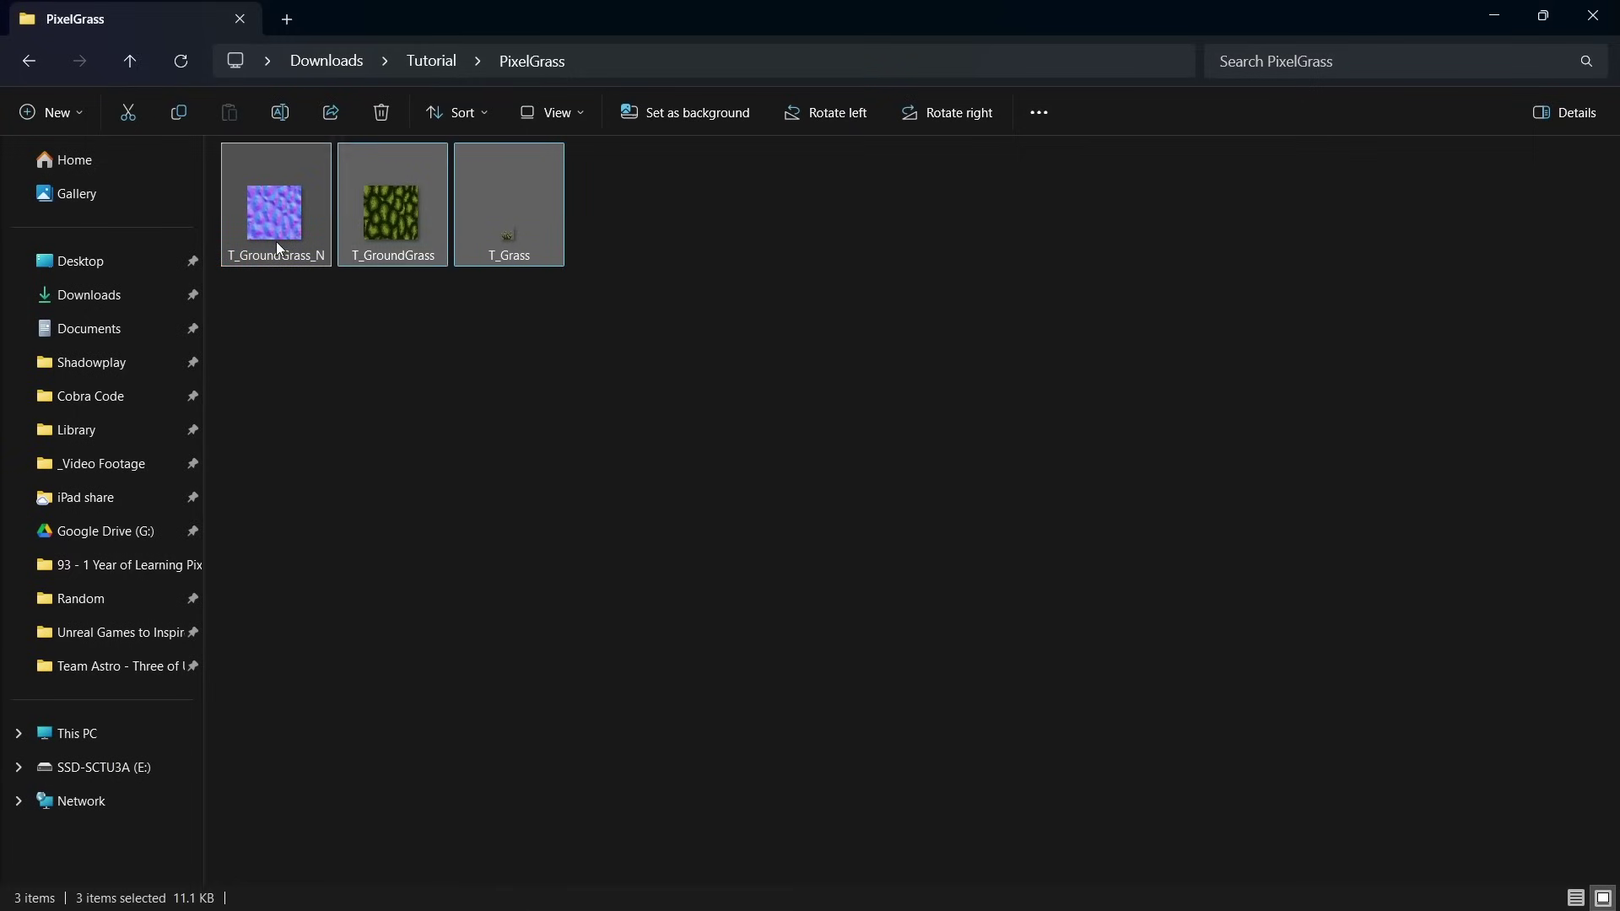
pyautogui.moveTo(273, 389); pyautogui.dragTo(642, 255)
pyautogui.moveTo(281, 234); pyautogui.dragTo(595, 771)
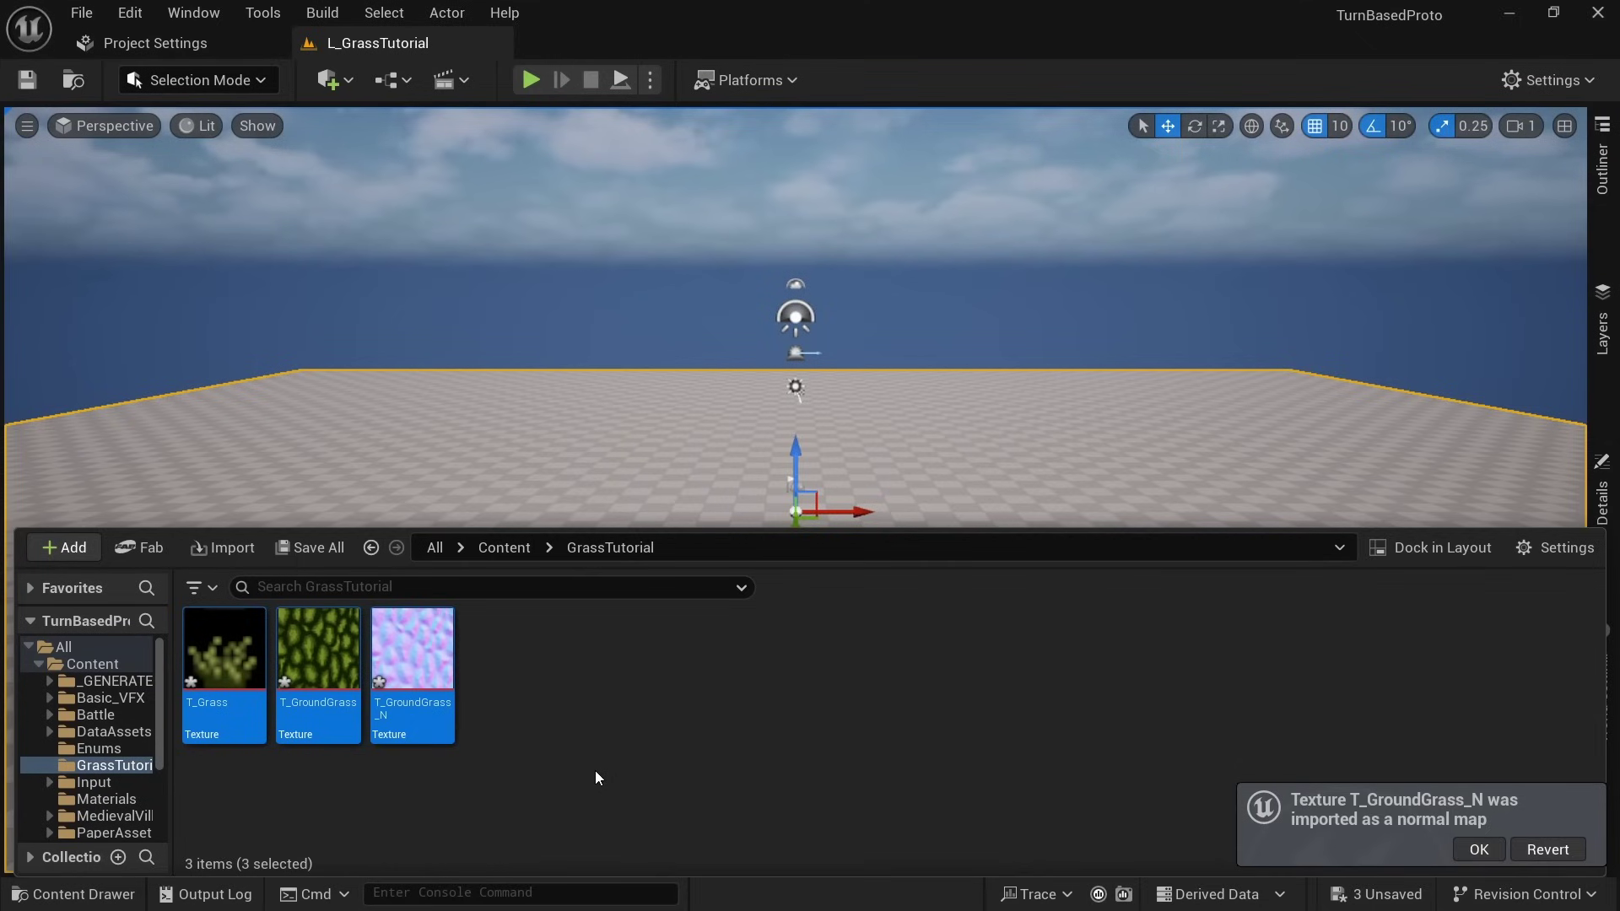
# - Select T_Grass and T_GroundGrass and apply Paper2D texture settings to both
pyautogui.click(615, 720)
pyautogui.click(224, 650)
pyautogui.keyDown('ctrl'); pyautogui.click(297, 661); pyautogui.keyUp('ctrl')
pyautogui.rightClick(329, 667)
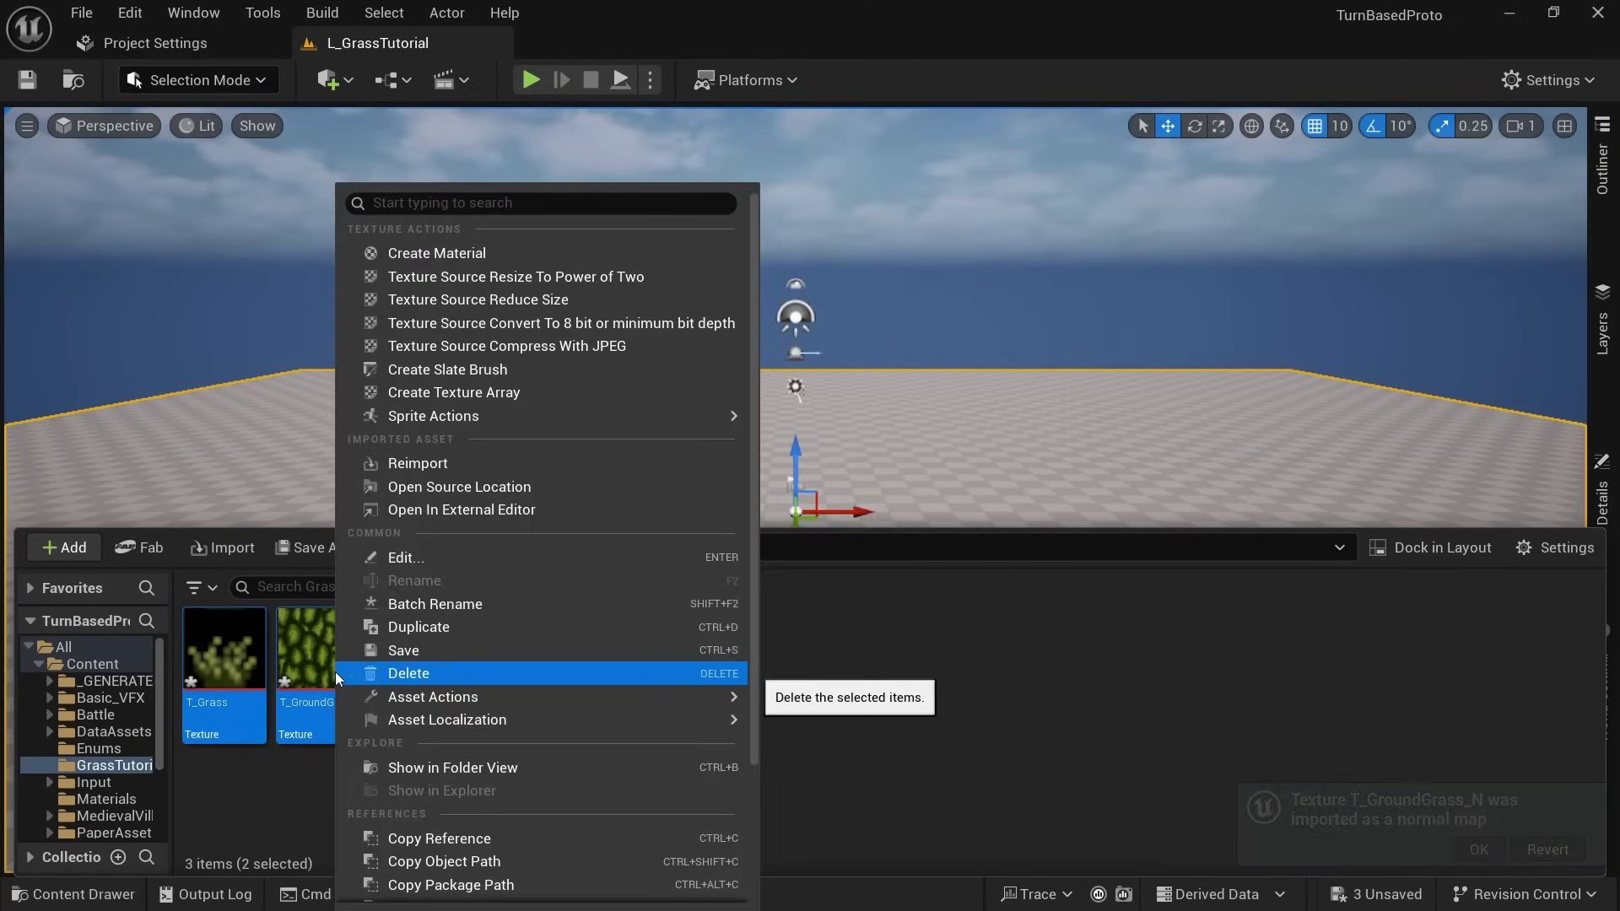
pyautogui.moveTo(733, 417)
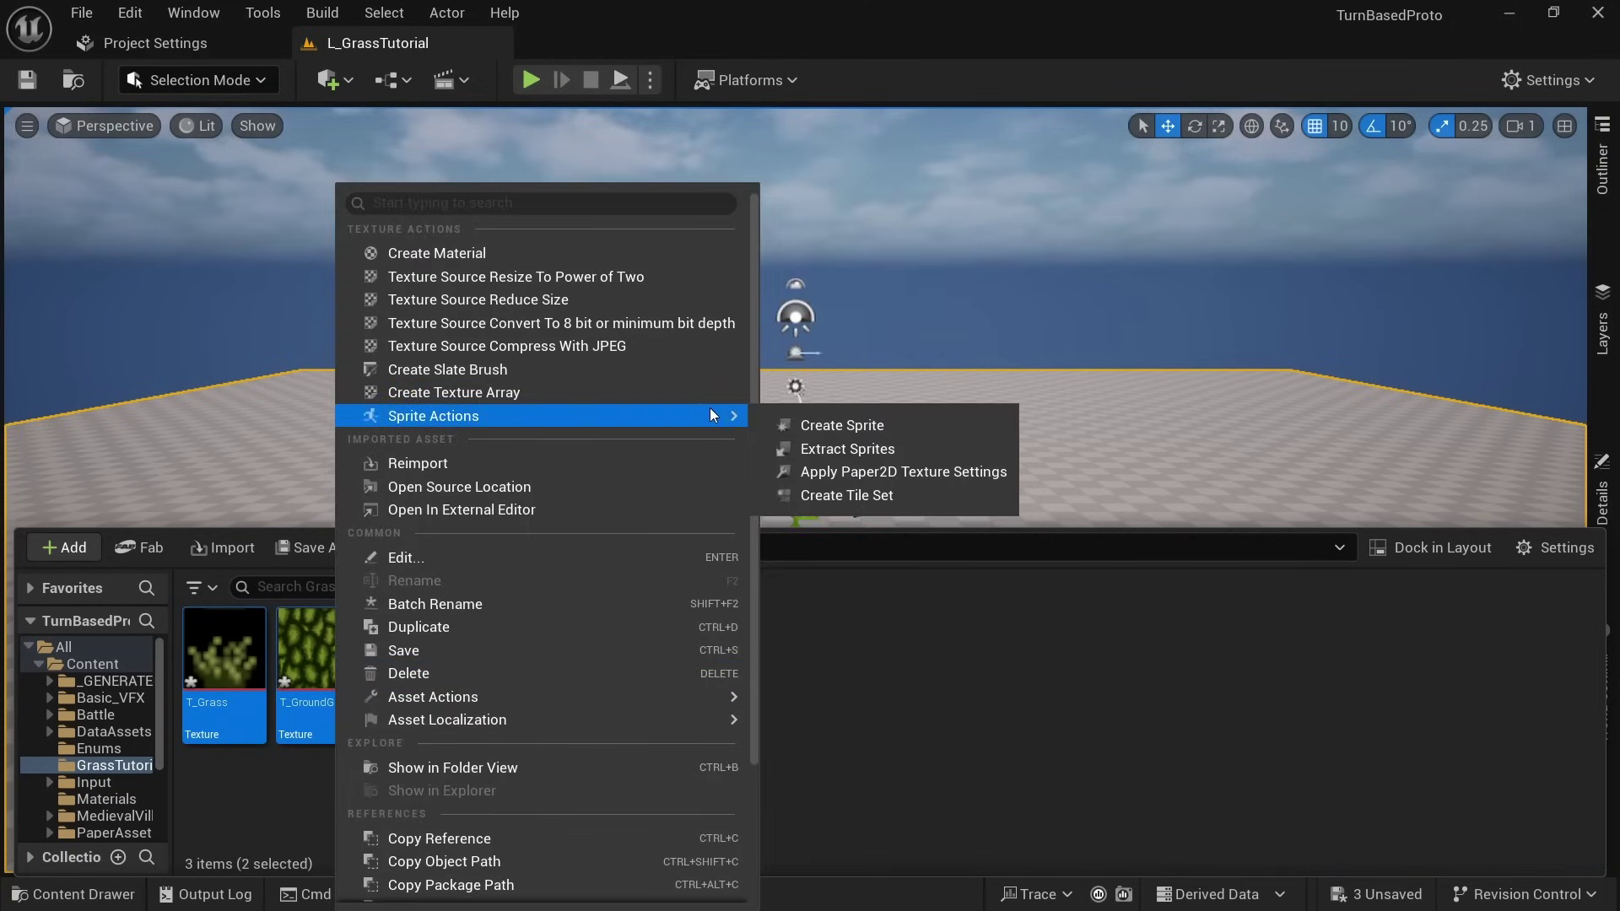
pyautogui.click(936, 469)
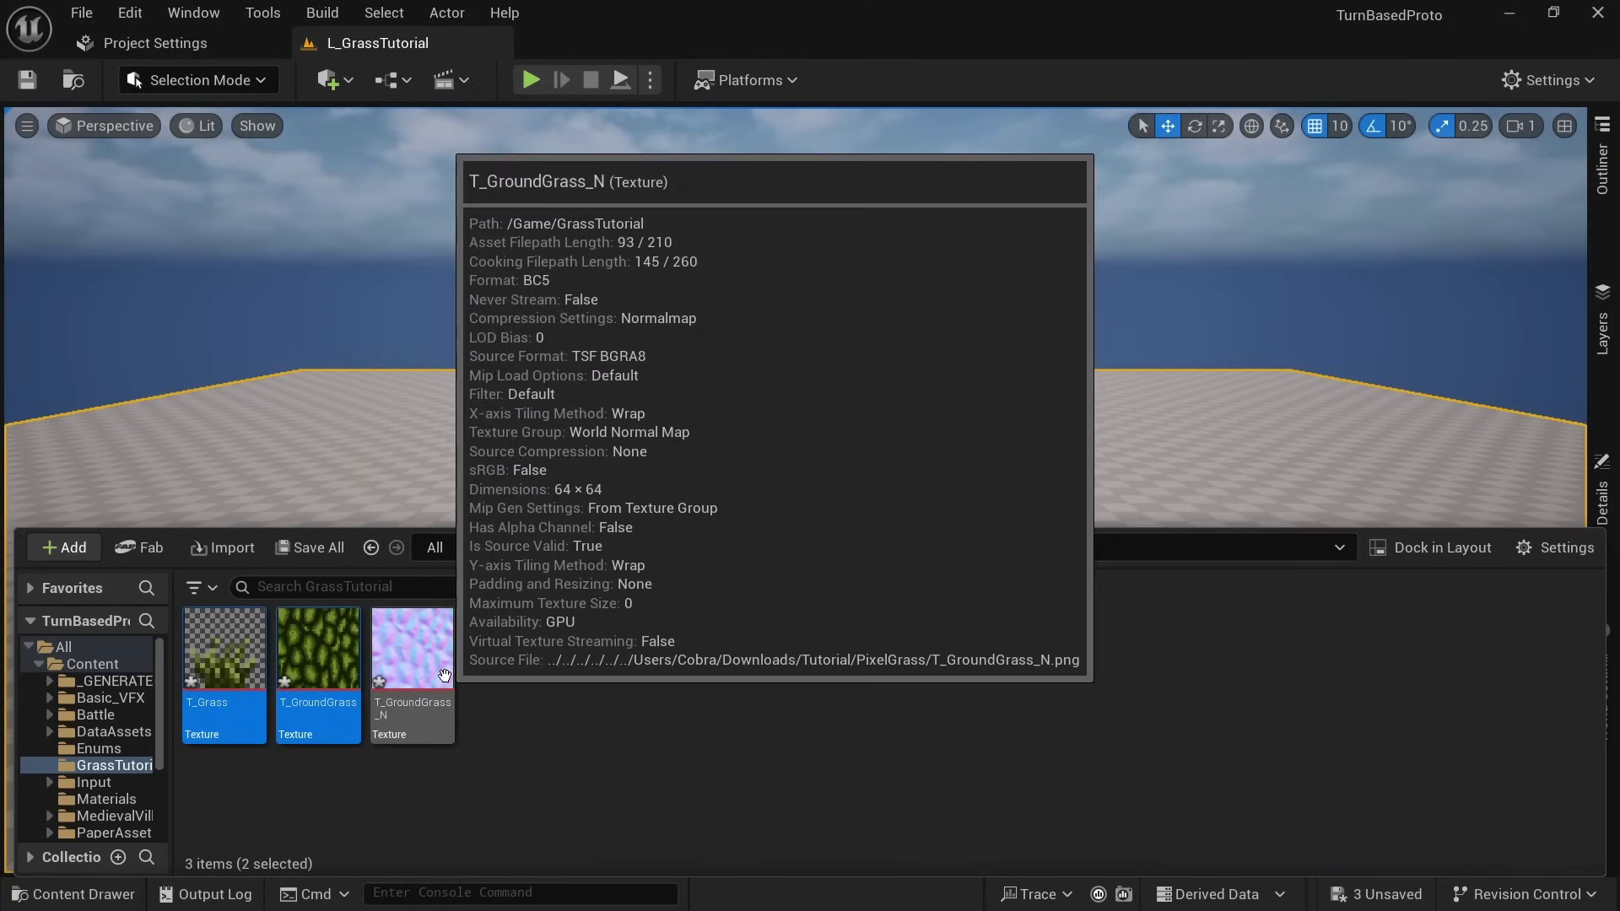
# - Set T_GroundGrass_N's texture Filter to Nearest via a 'filter' search in Details
pyautogui.doubleClick(413, 667)
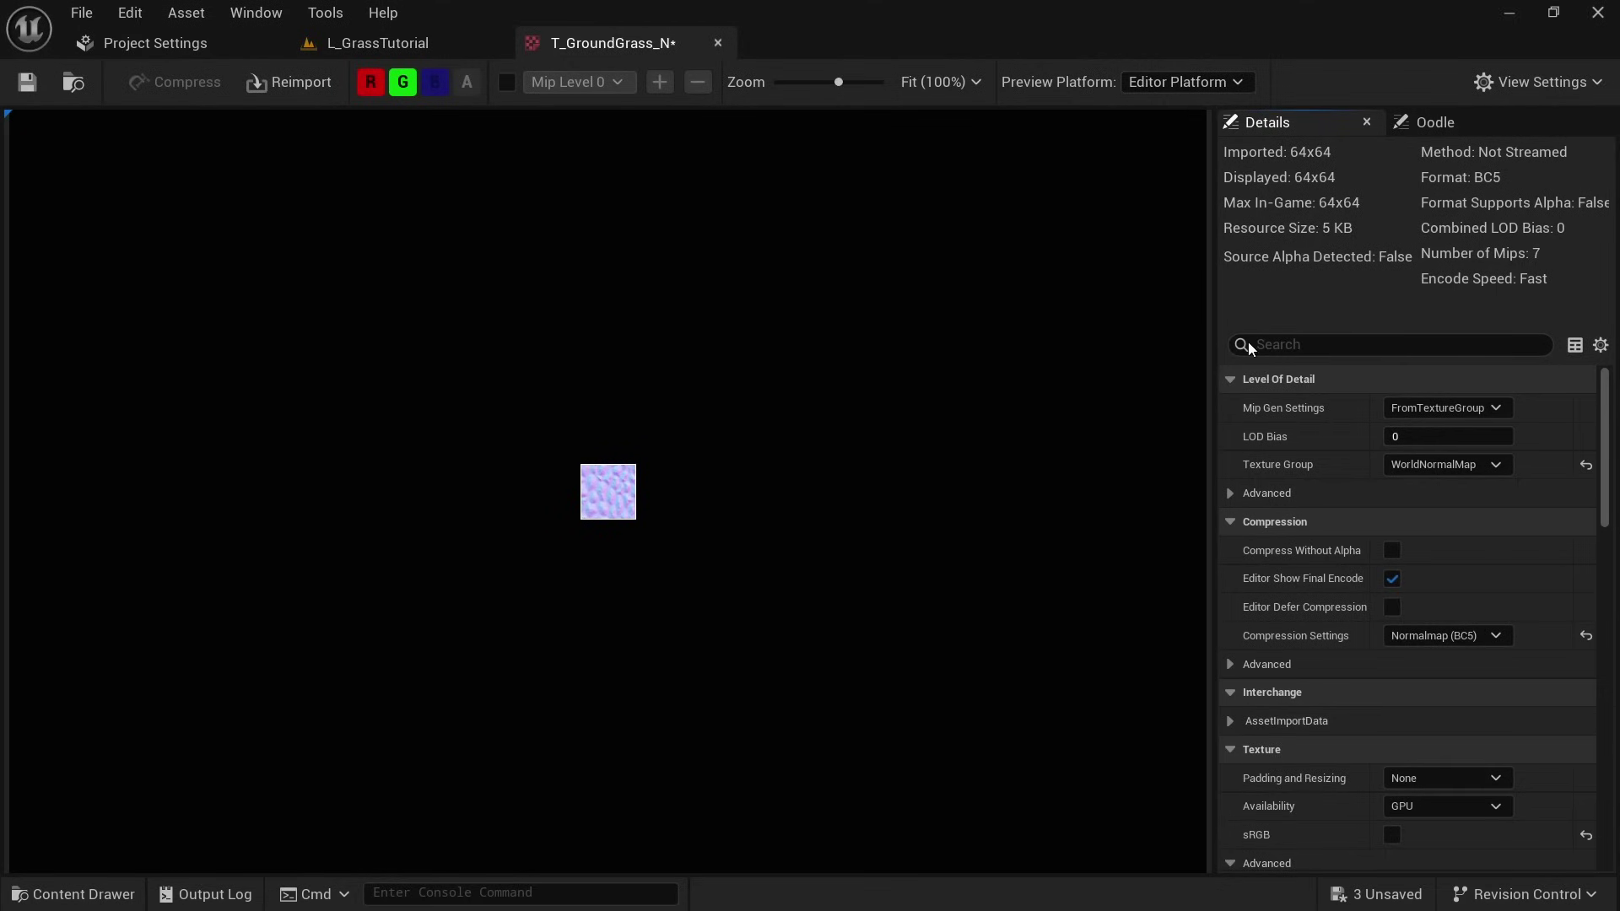
pyautogui.click(1249, 346)
pyautogui.write('filter')
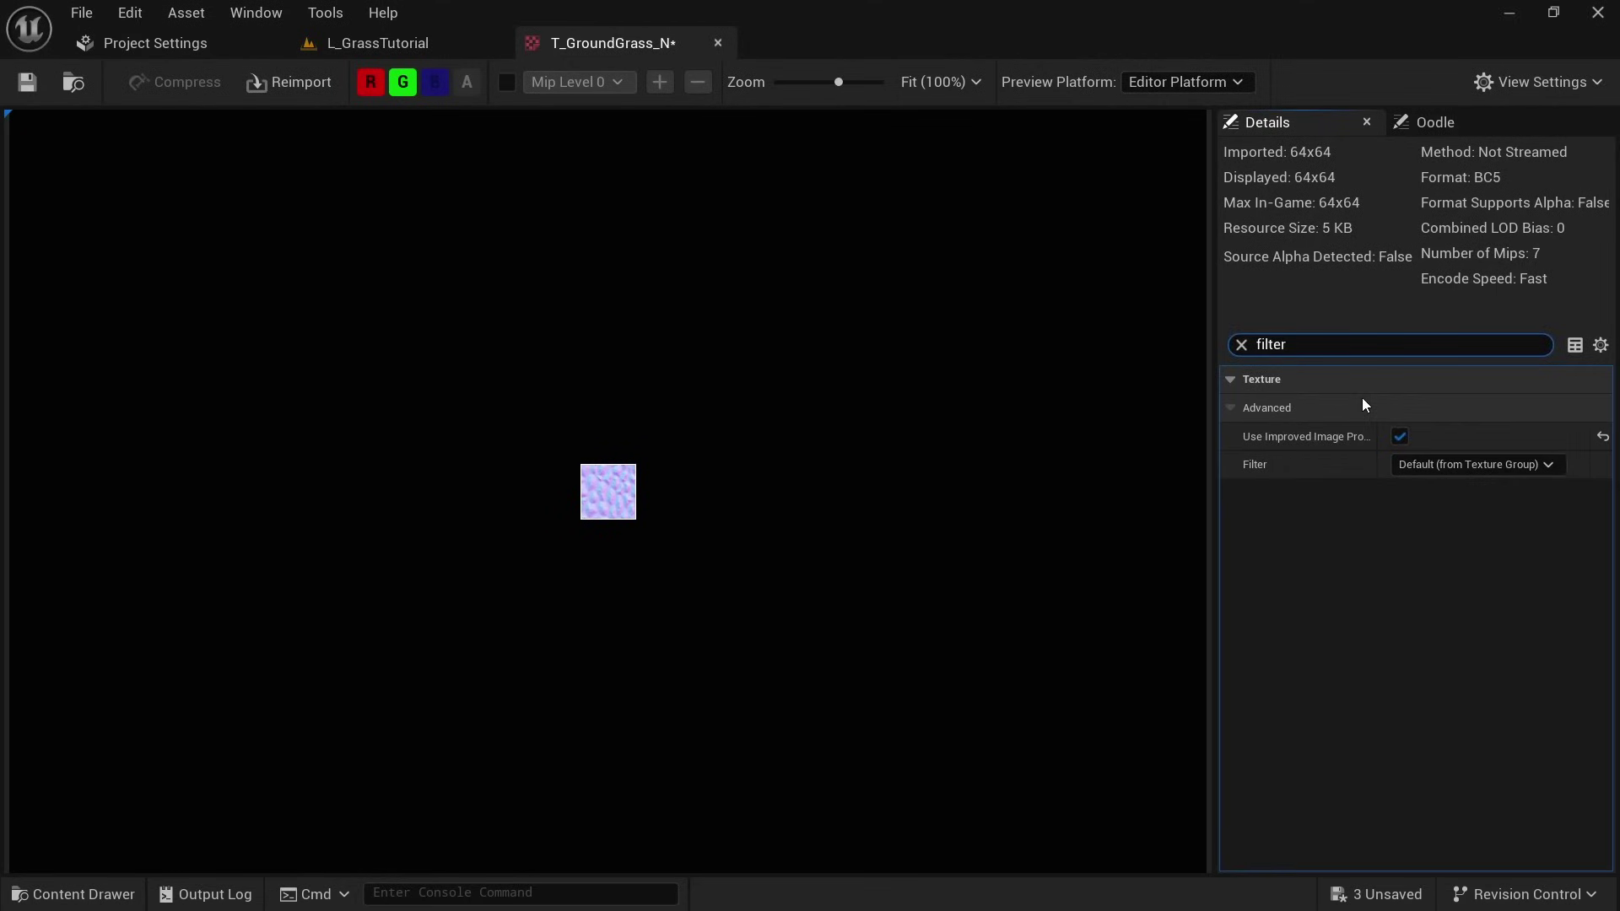
pyautogui.click(1490, 464)
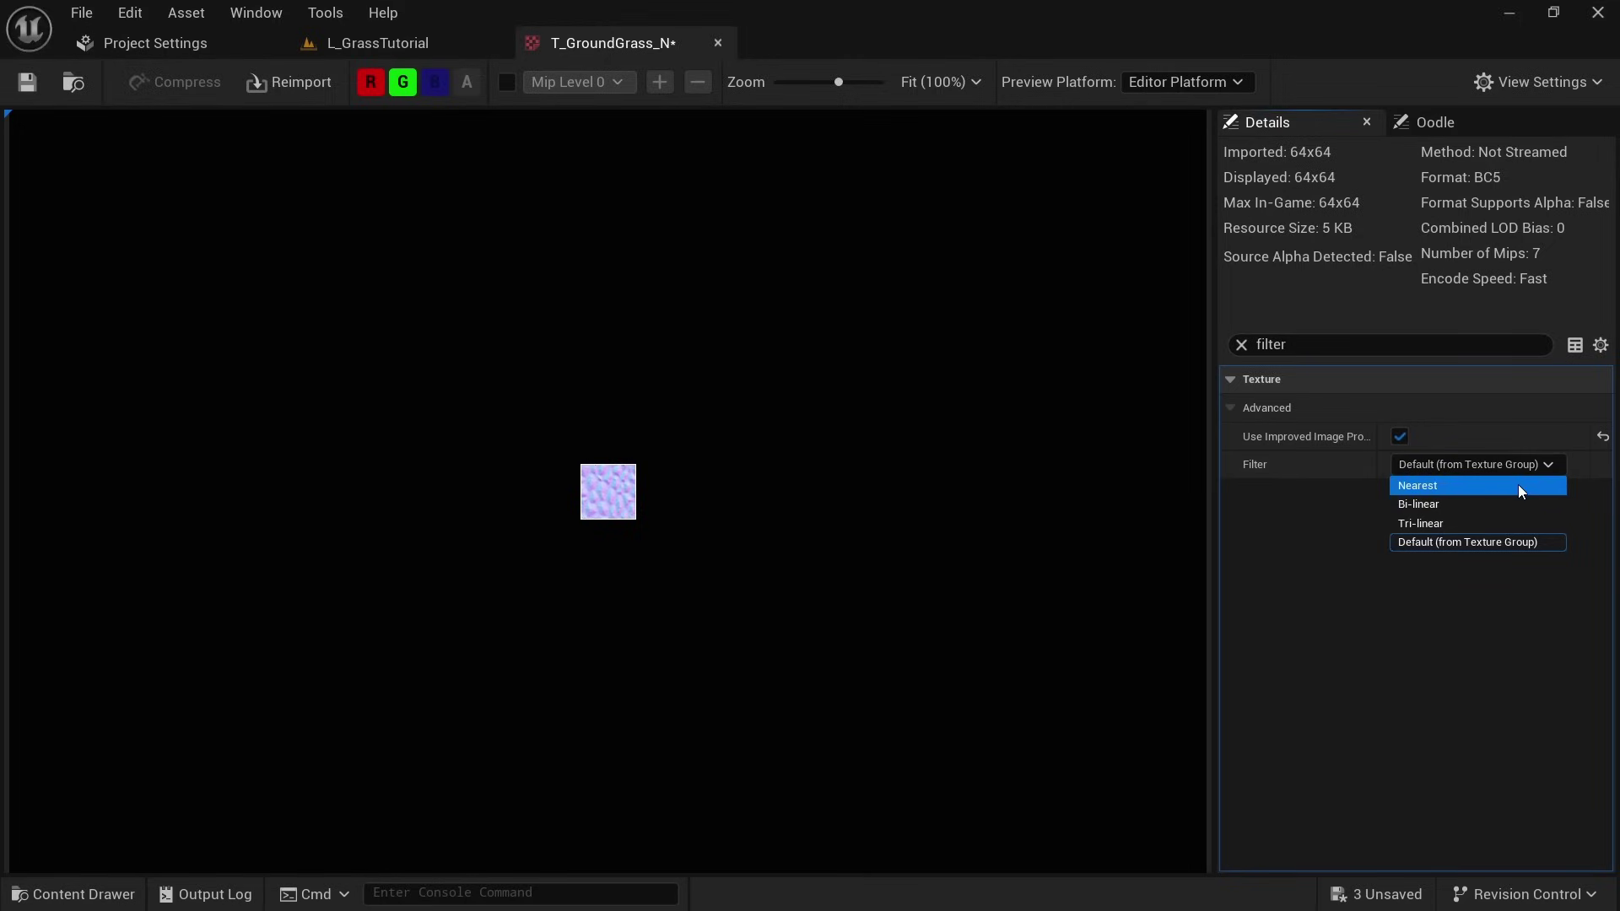
pyautogui.click(1517, 485)
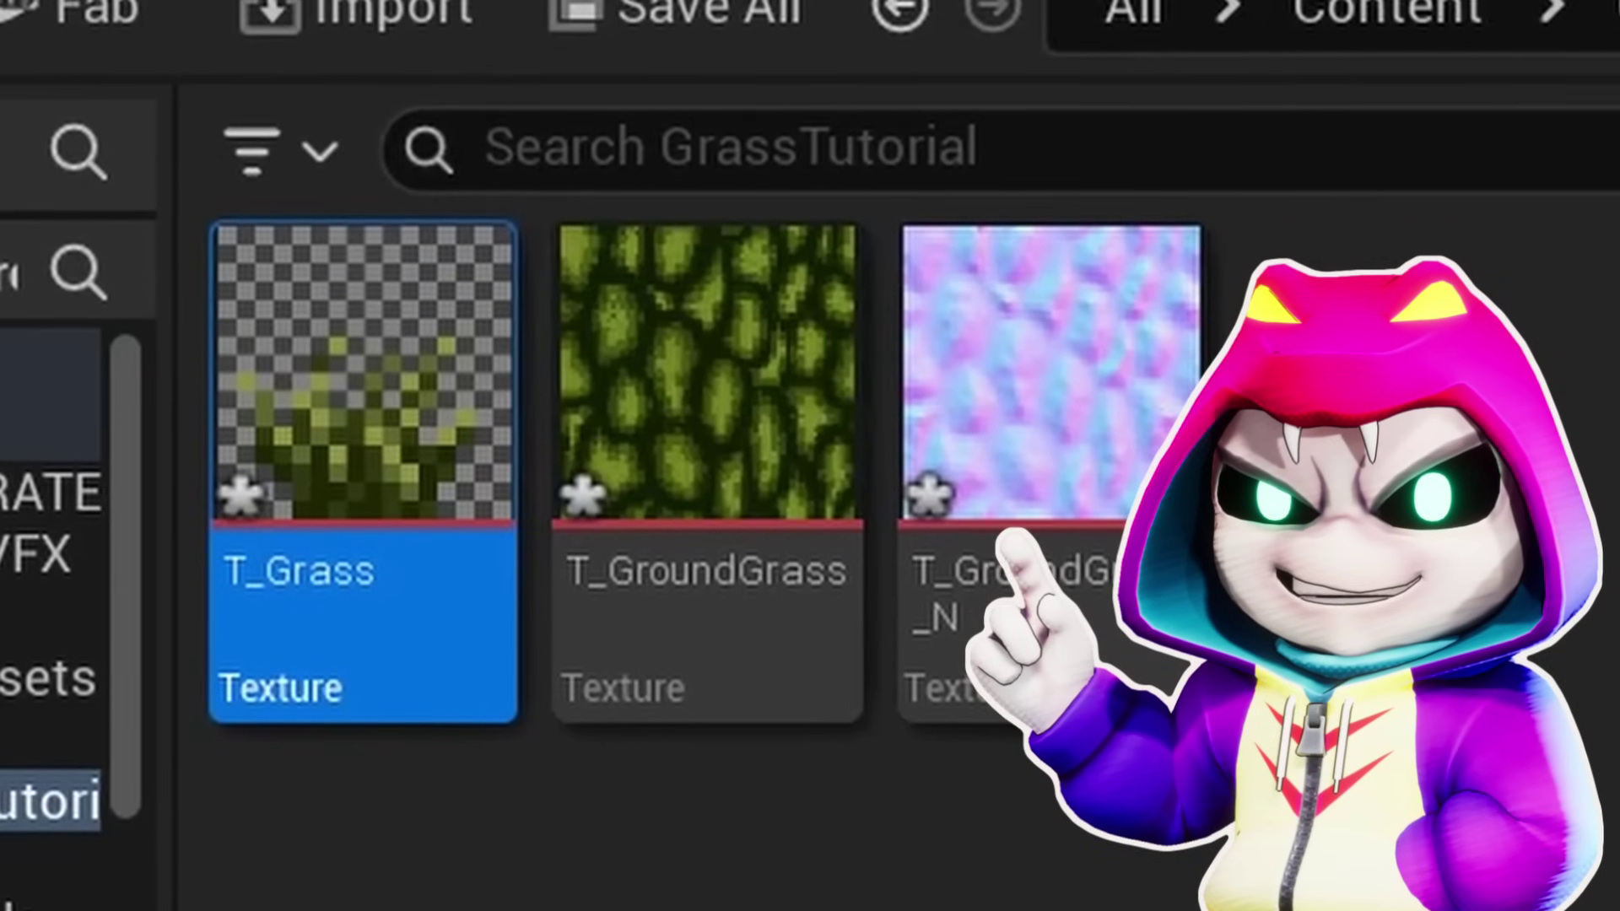
# - Paint SM_Grass foliage strokes across the landscape in Foliage Mode
pyautogui.click(1317, 544)
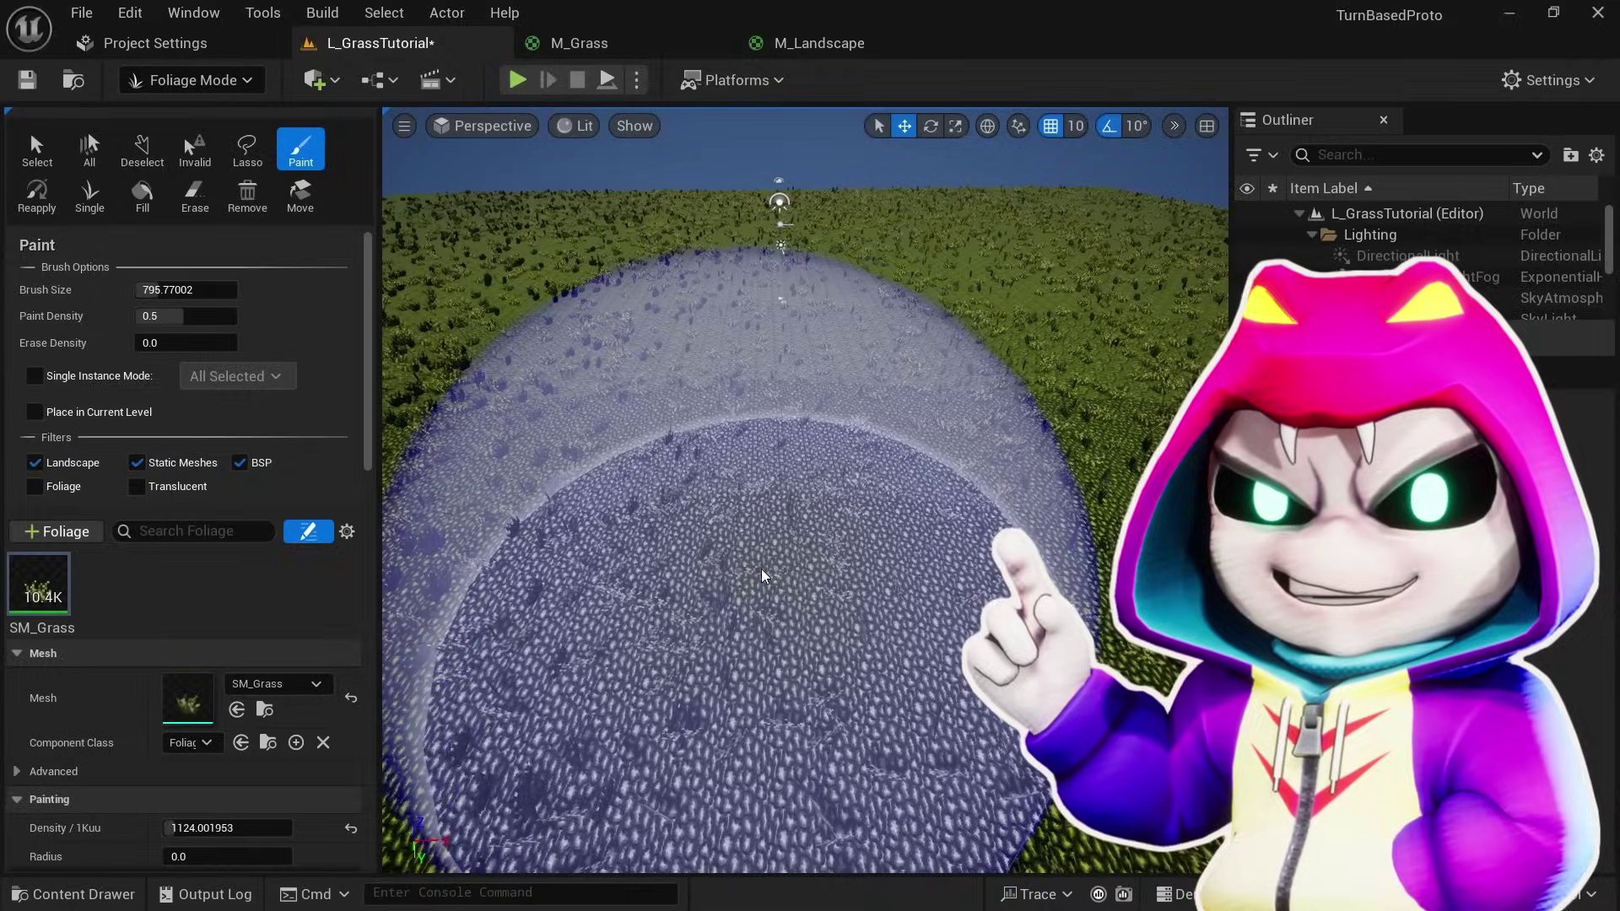
pyautogui.moveTo(687, 543)
pyautogui.mouseDown()
pyautogui.moveTo(669, 452)
pyautogui.moveTo(976, 362)
pyautogui.moveTo(1097, 473)
pyautogui.moveTo(889, 217)
pyautogui.moveTo(478, 270)
pyautogui.moveTo(760, 253)
pyautogui.mouseUp()
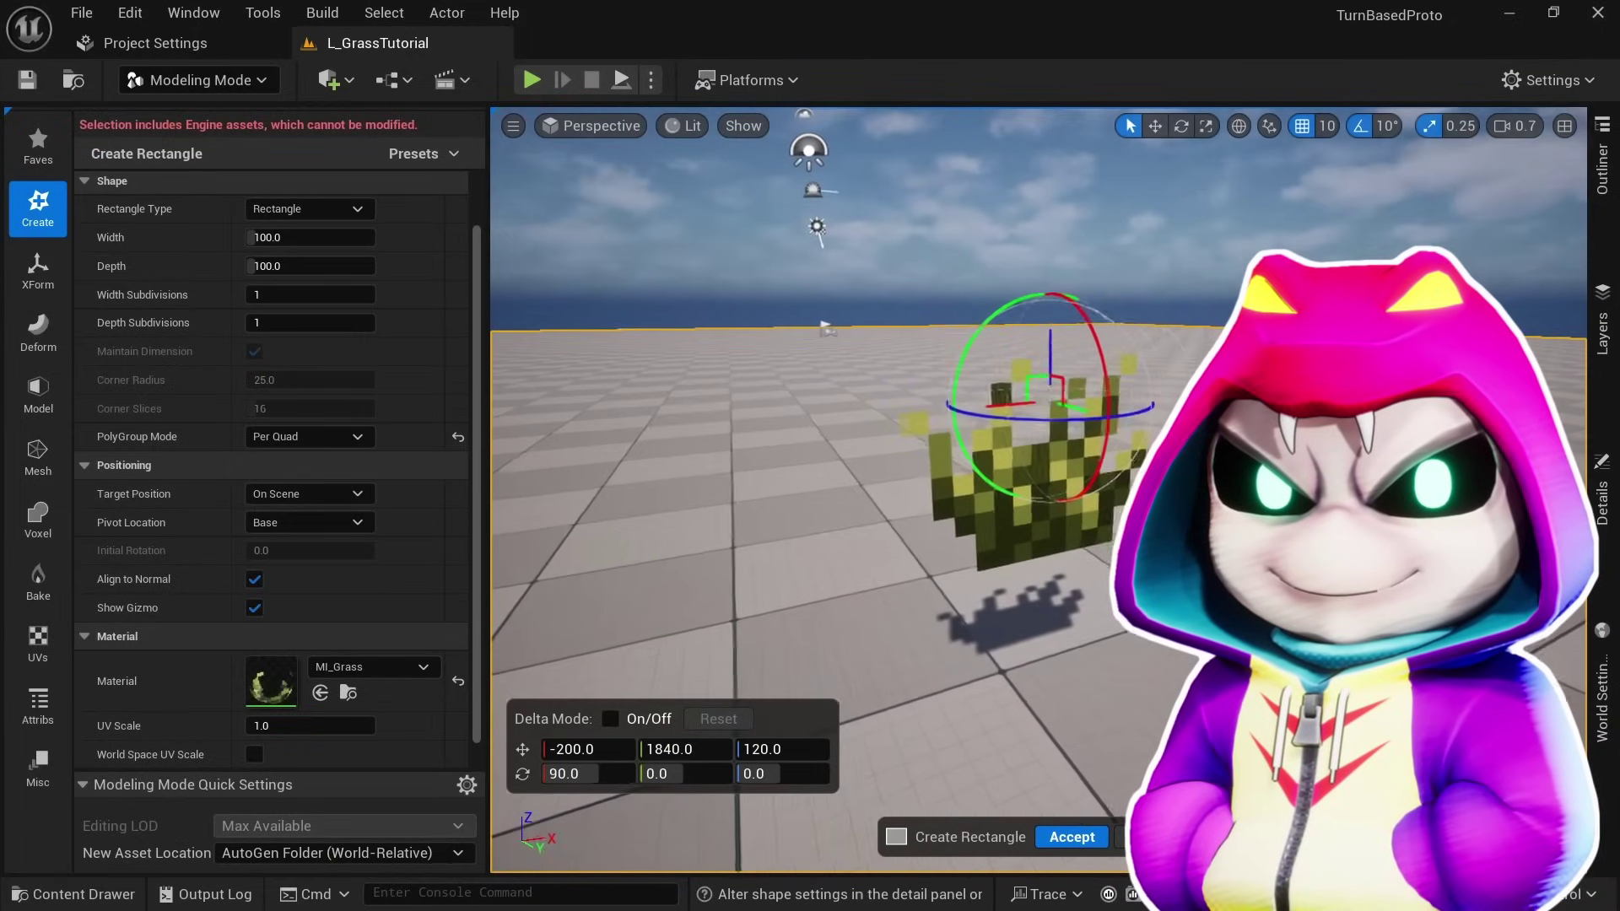
pyautogui.scroll(3, 1038, 489)
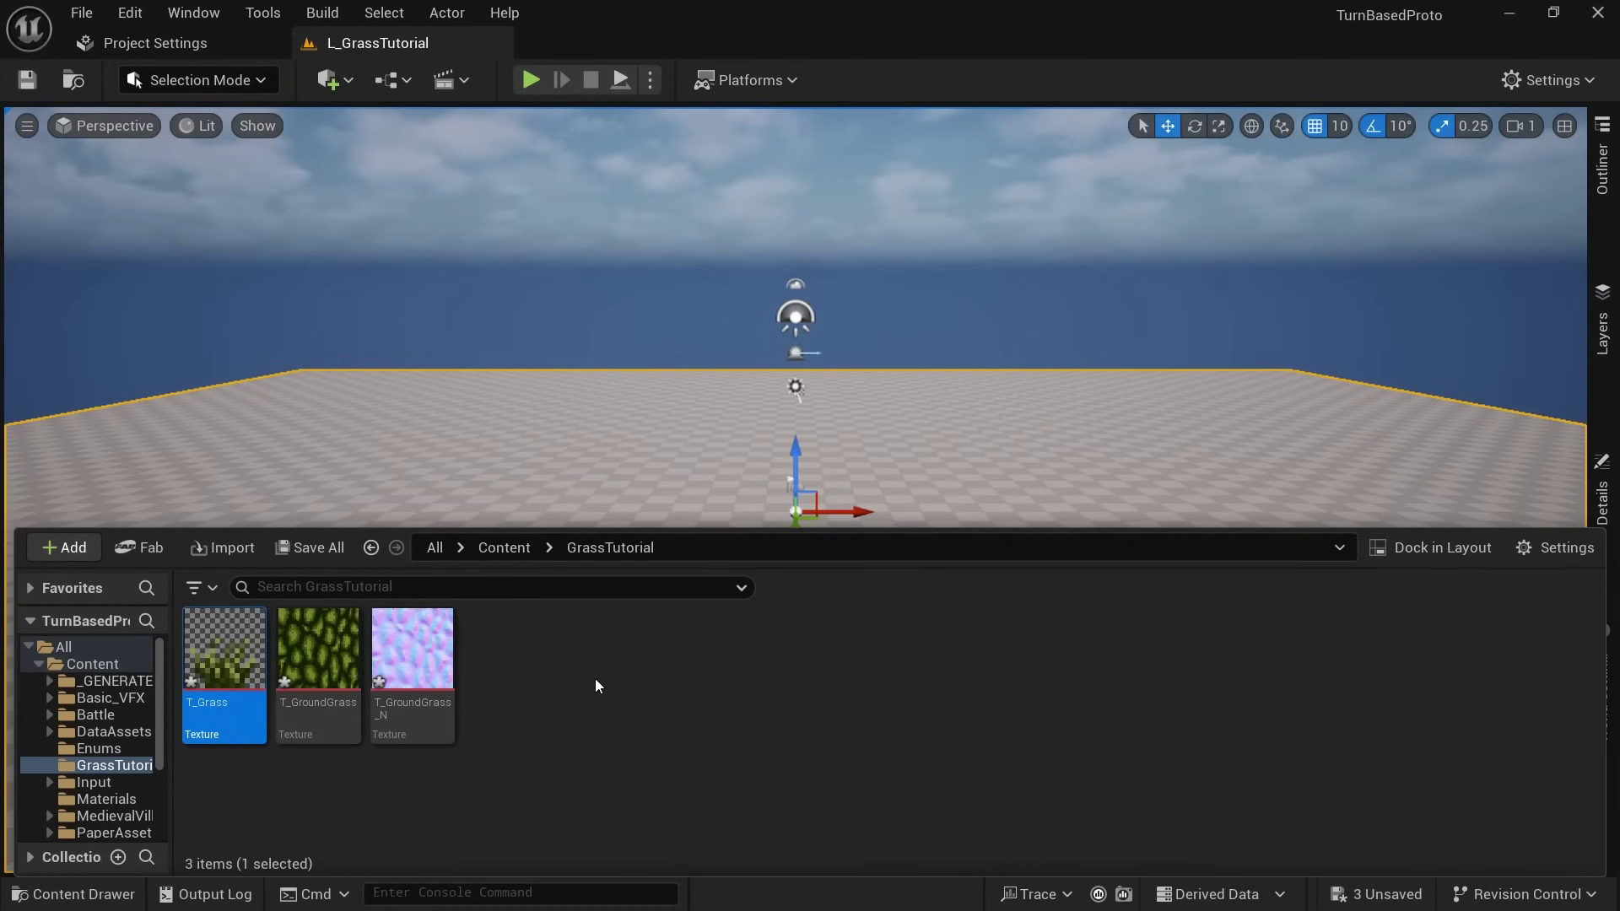
# - Create a new material asset named M_Grass in the Content Drawer
pyautogui.rightClick(595, 679)
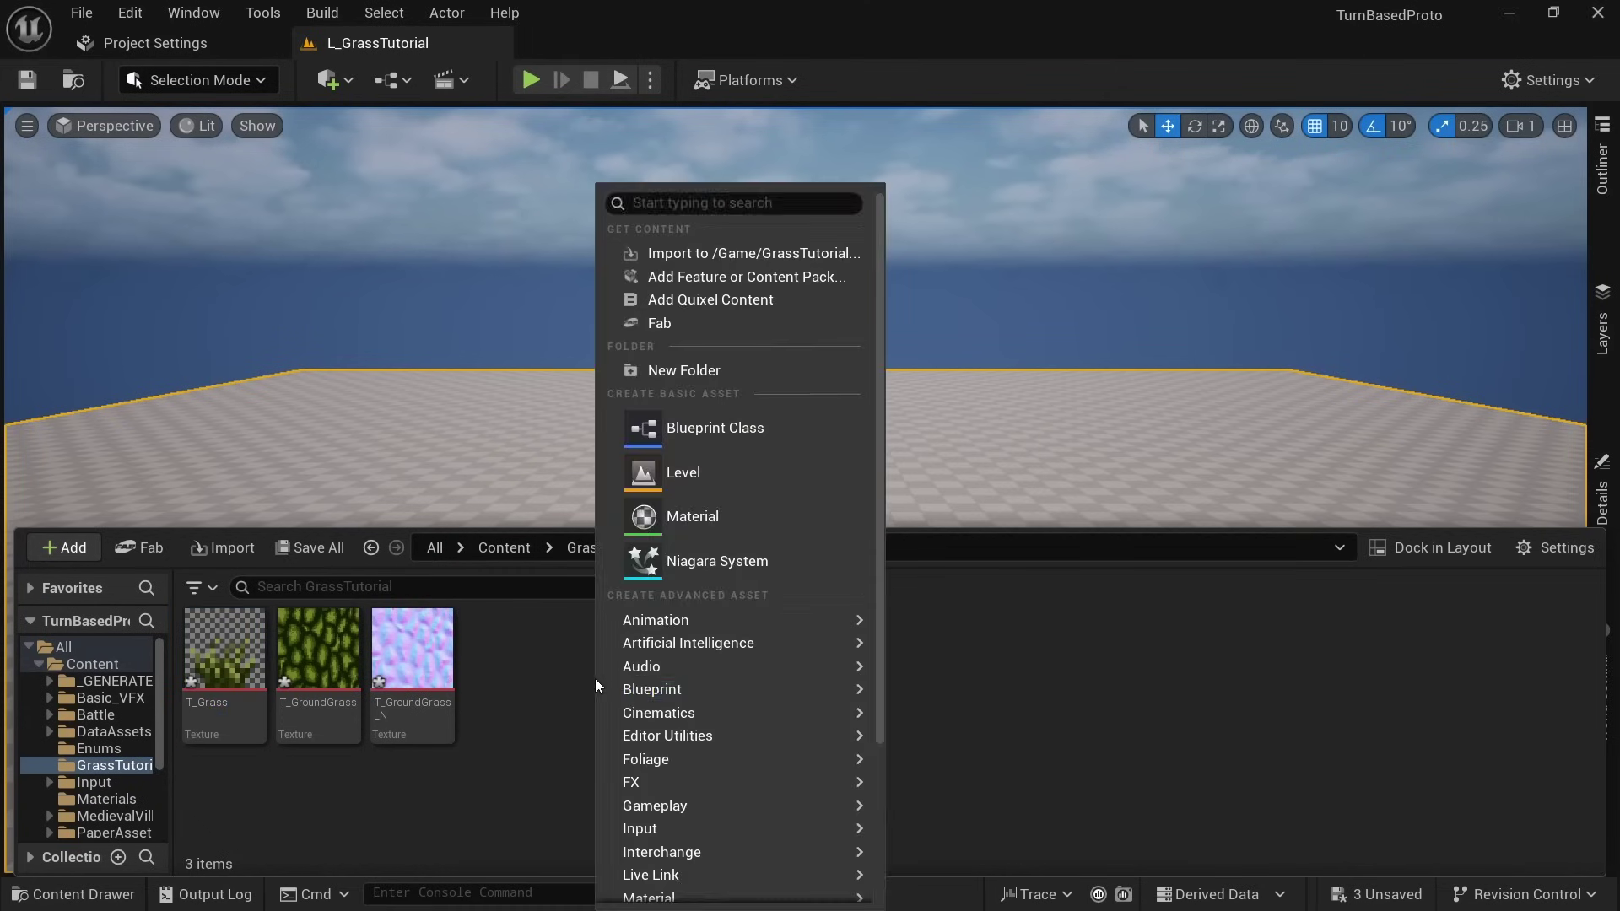
pyautogui.click(741, 516)
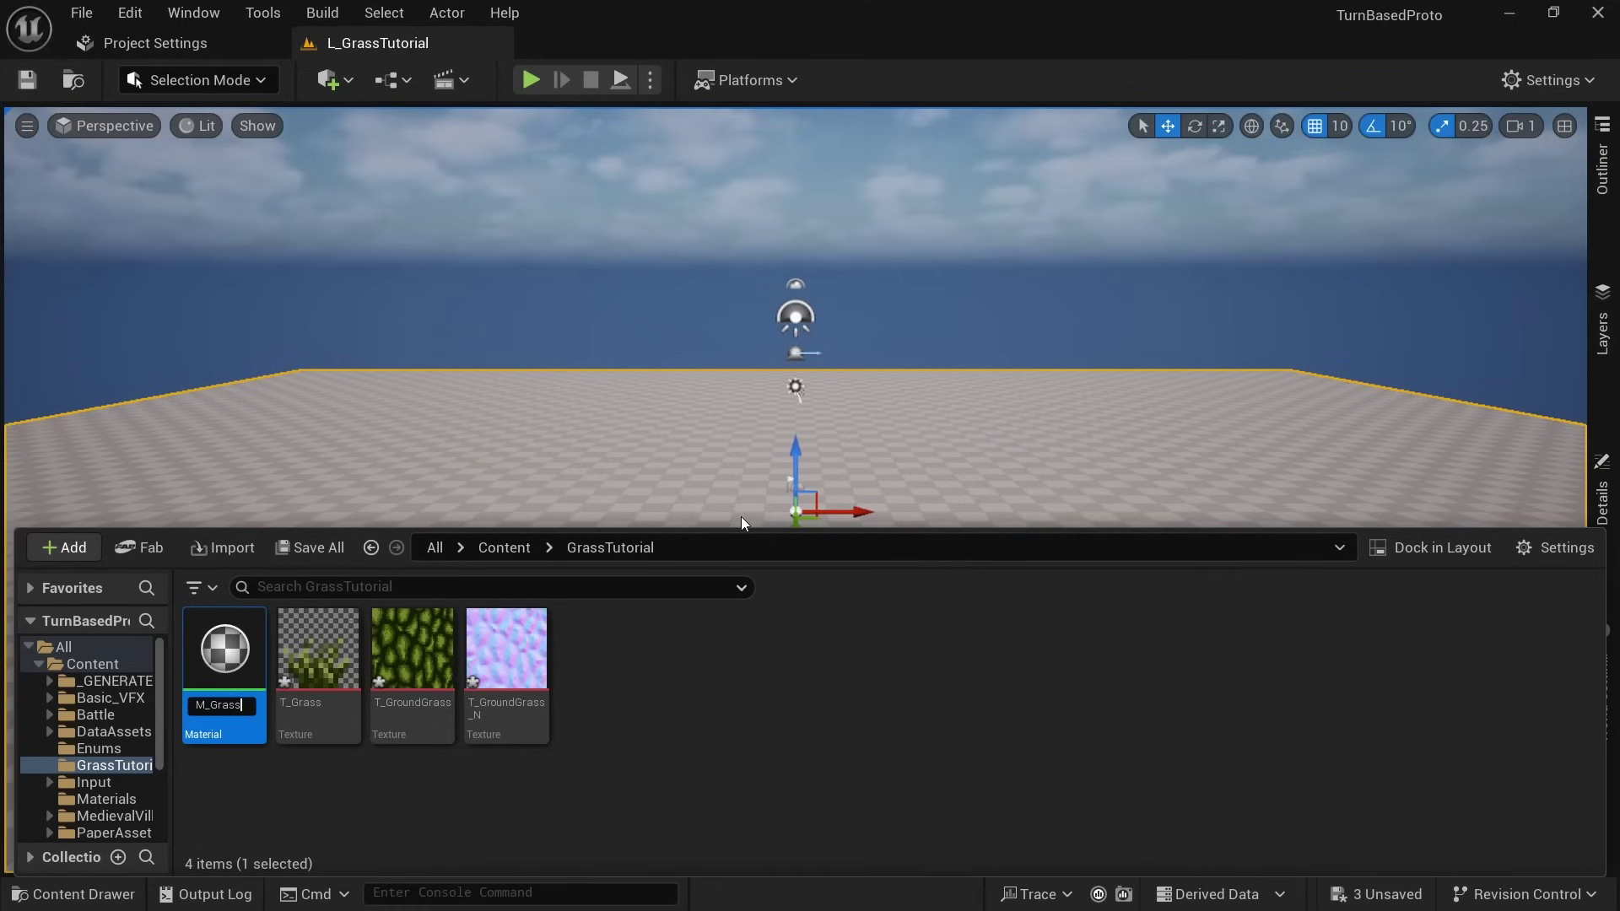
pyautogui.write('M_Grass')
pyautogui.press('Return')
# - Set M_Grass's Blend Mode to Masked and enable Two Sided
pyautogui.doubleClick(230, 672)
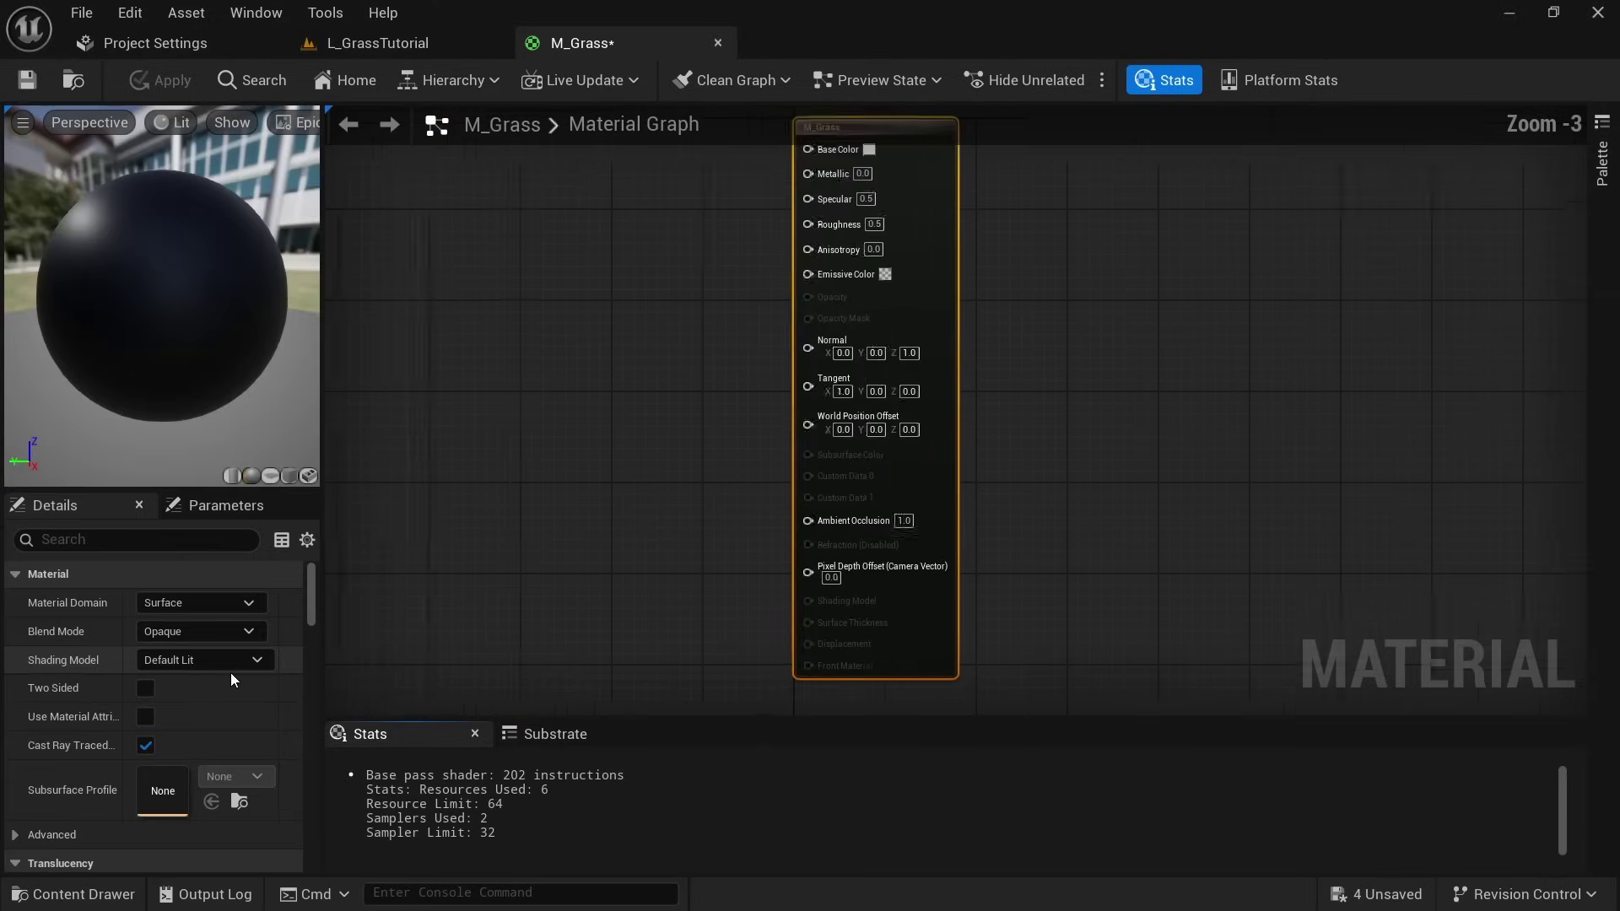
pyautogui.click(243, 636)
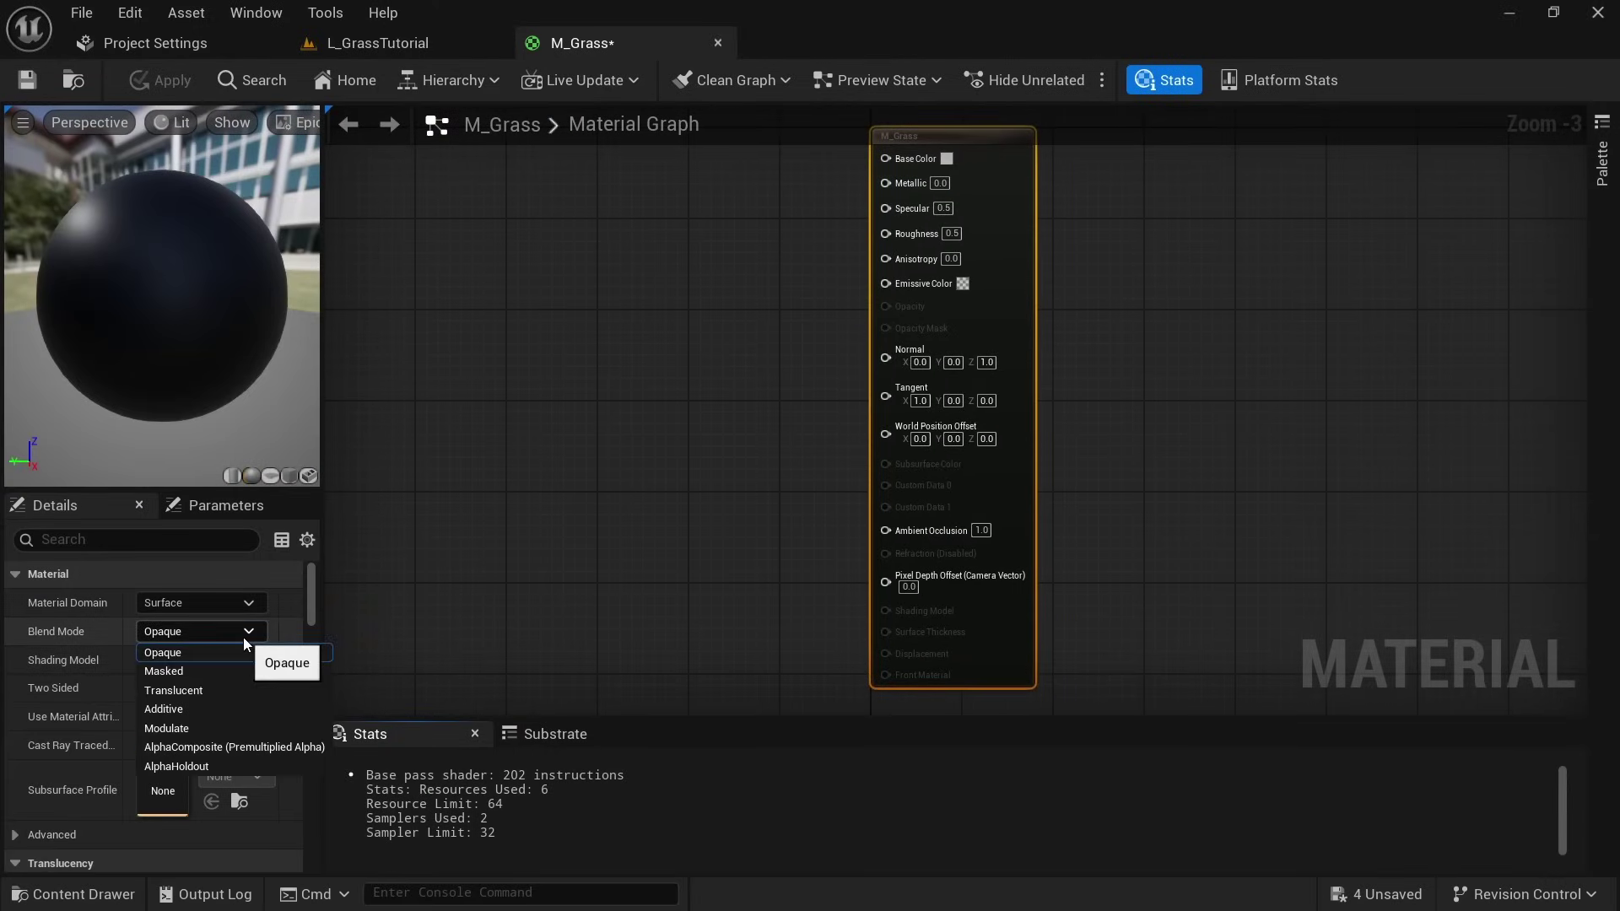
pyautogui.click(255, 676)
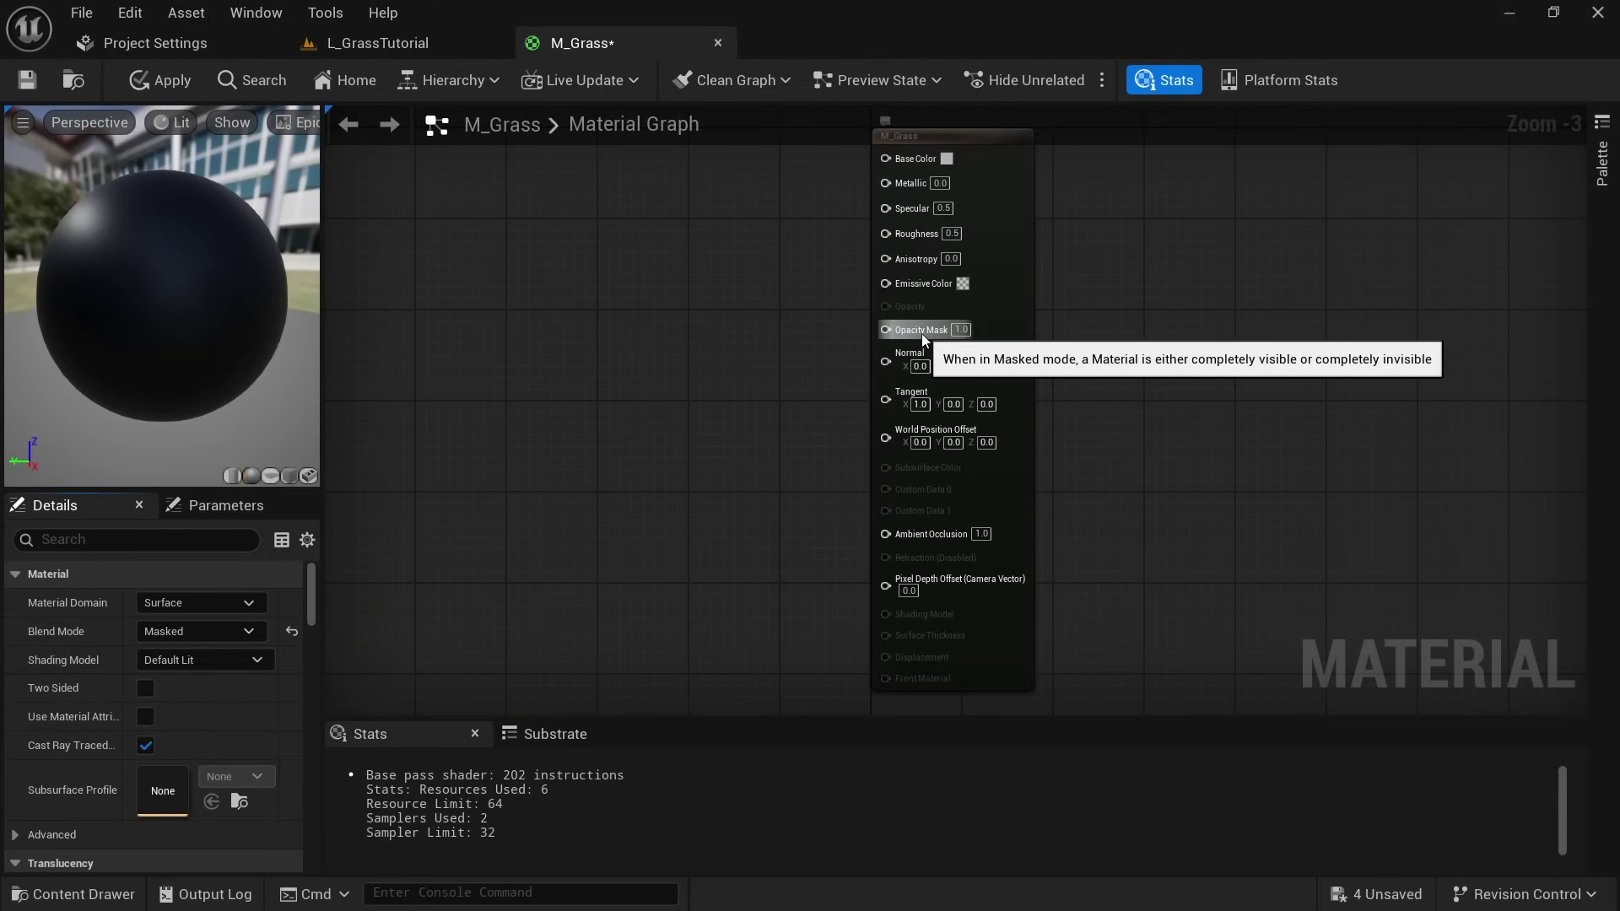
pyautogui.click(145, 688)
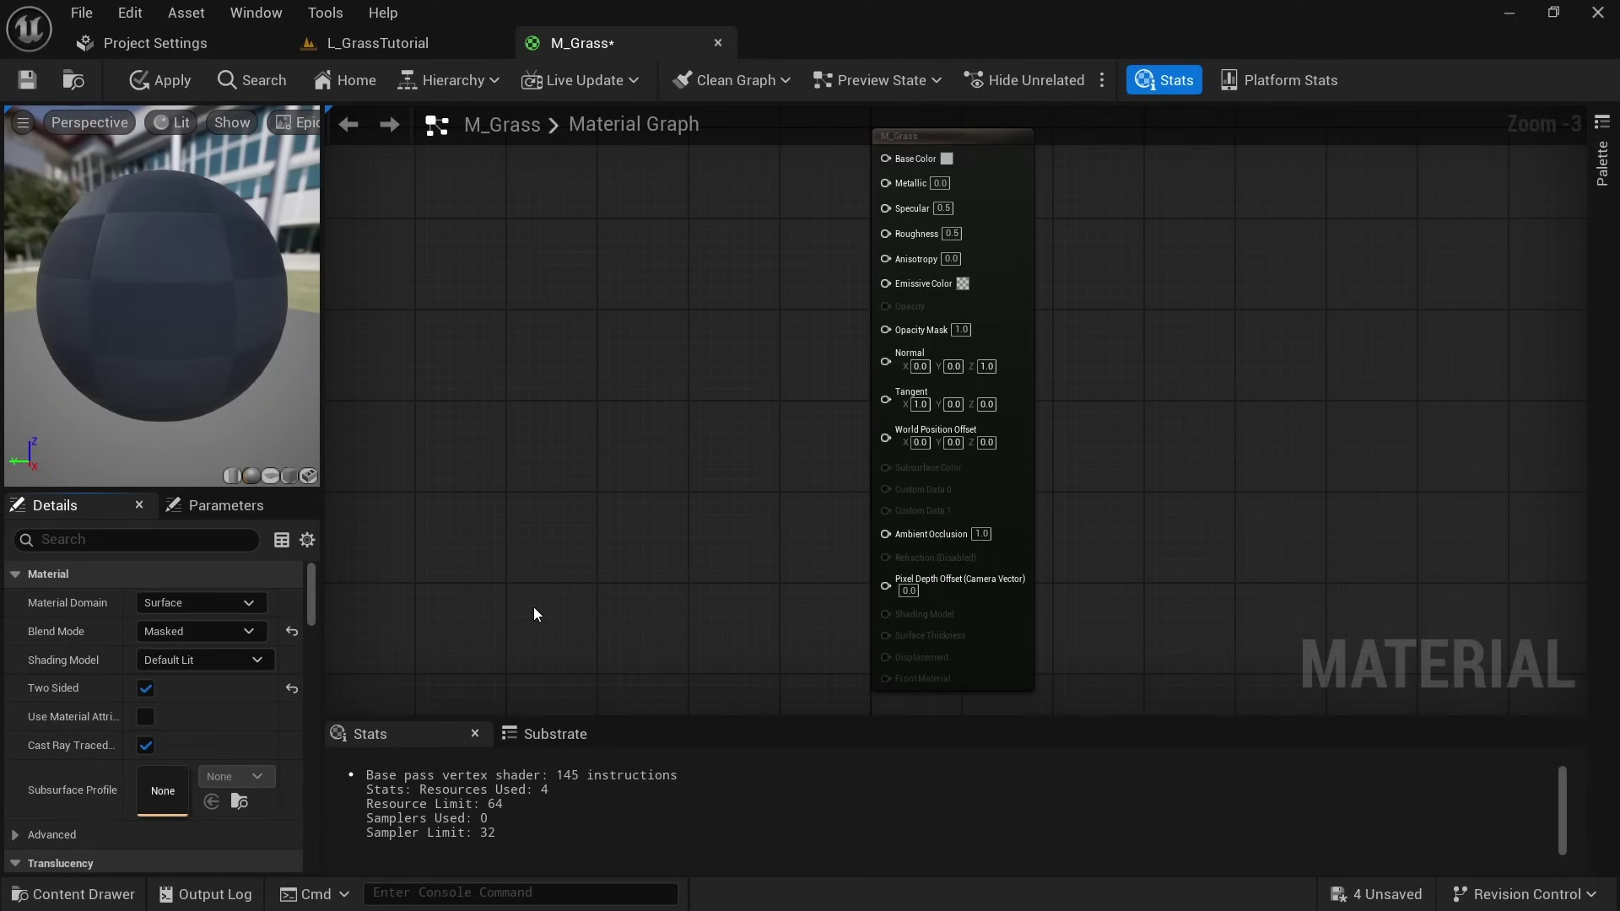
# - Add a Texture Sample node to M_Grass using the T_Grass texture
pyautogui.rightClick(529, 281)
pyautogui.write('texture')
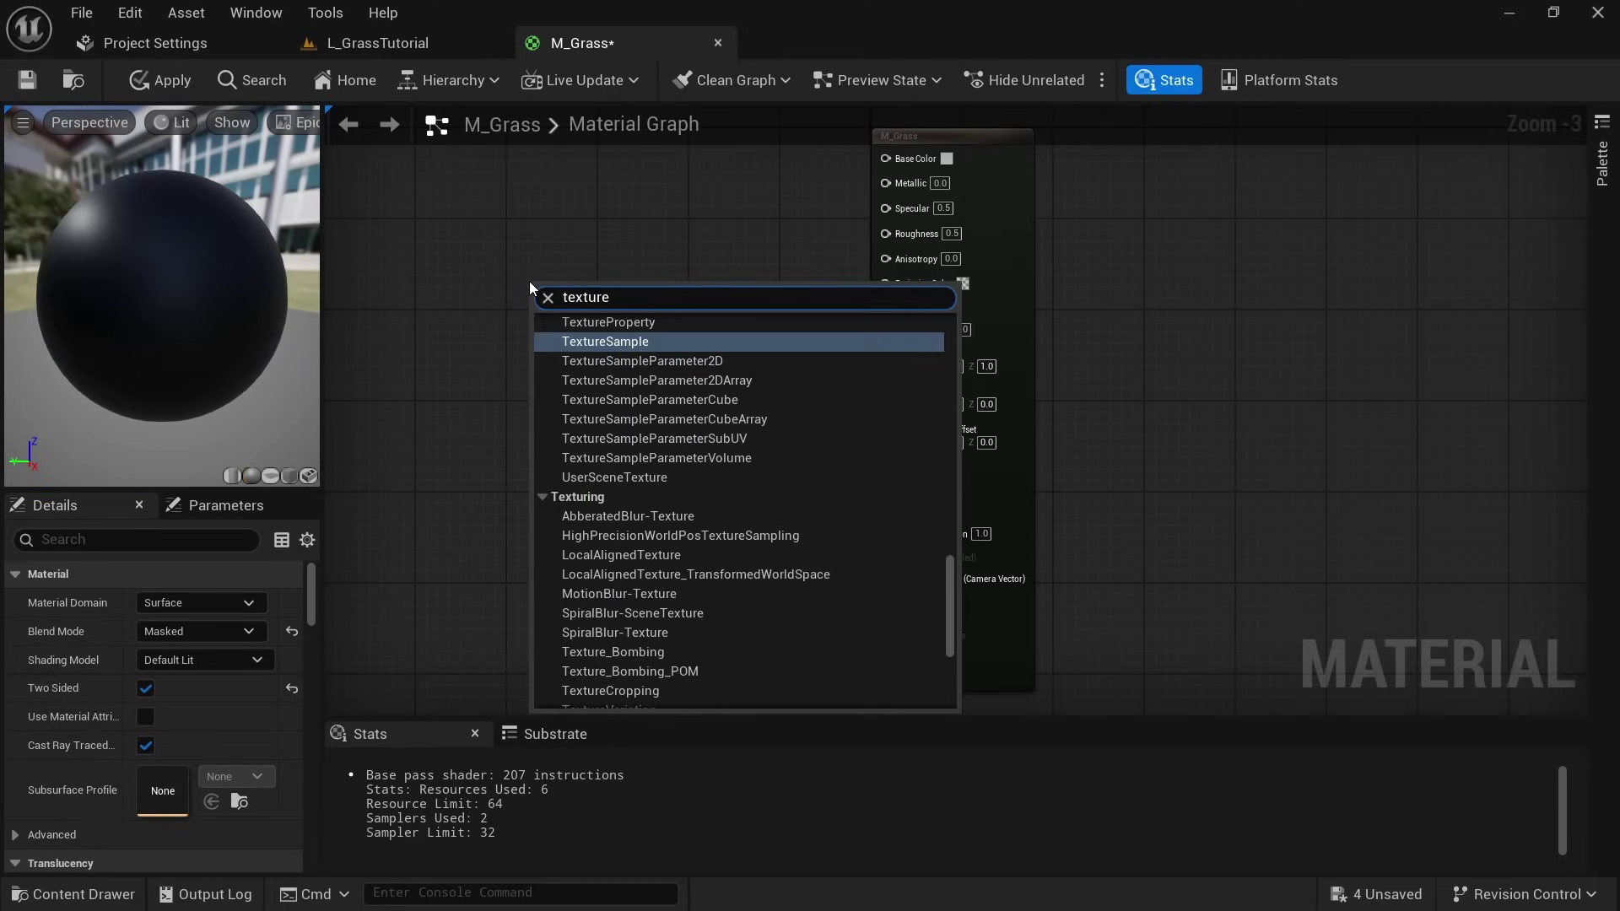
pyautogui.press('Return')
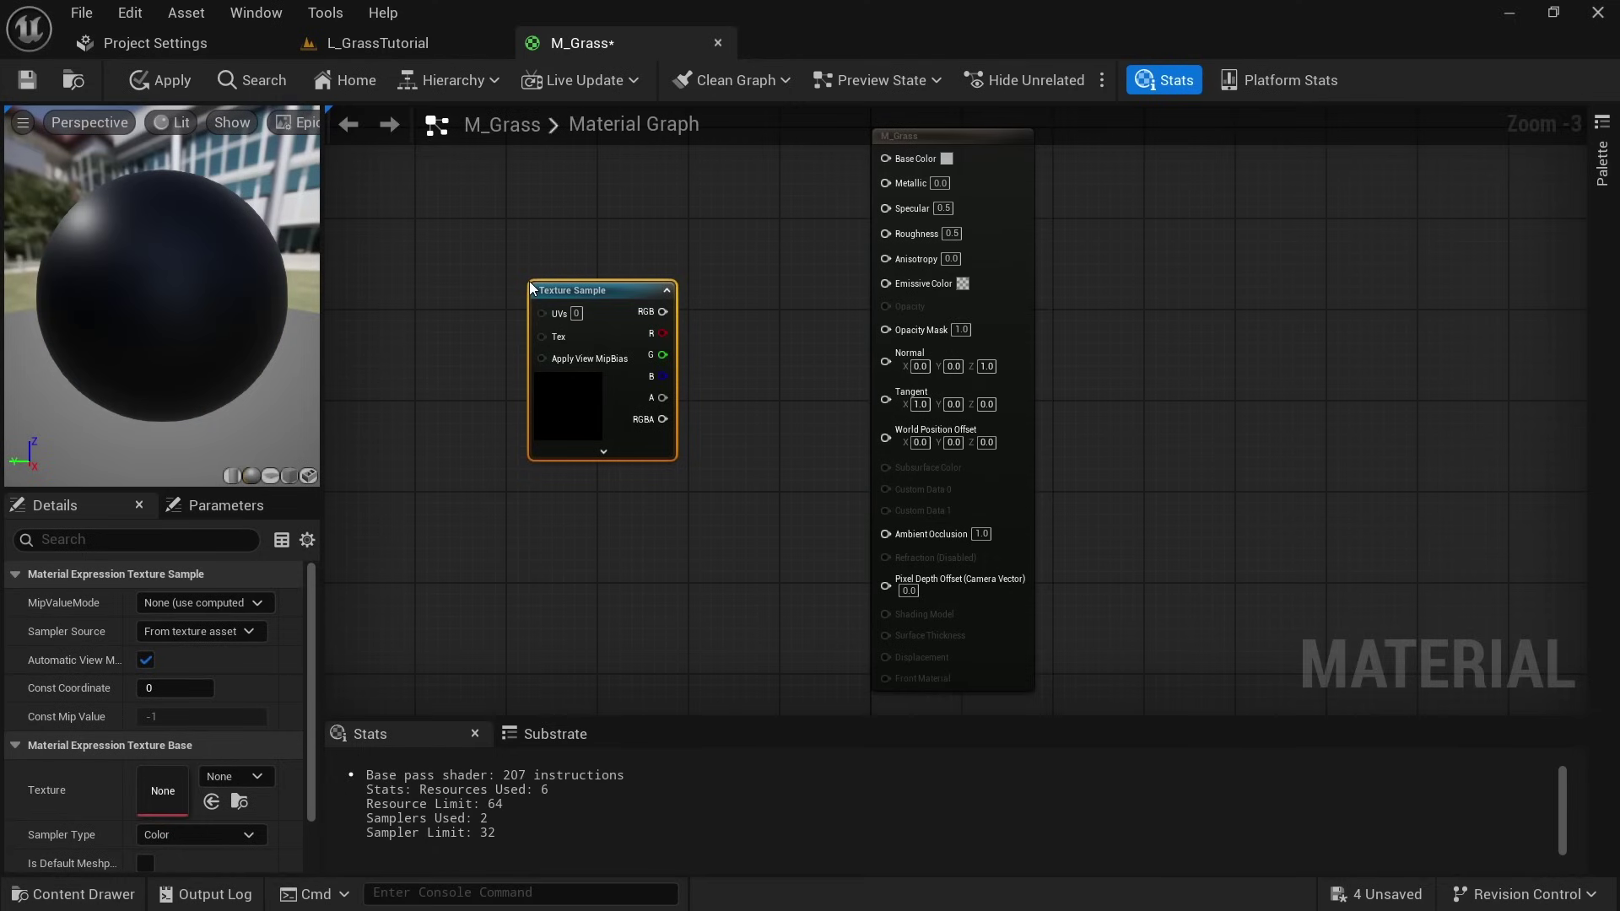
pyautogui.moveTo(717, 259); pyautogui.dragTo(767, 251, button='right')
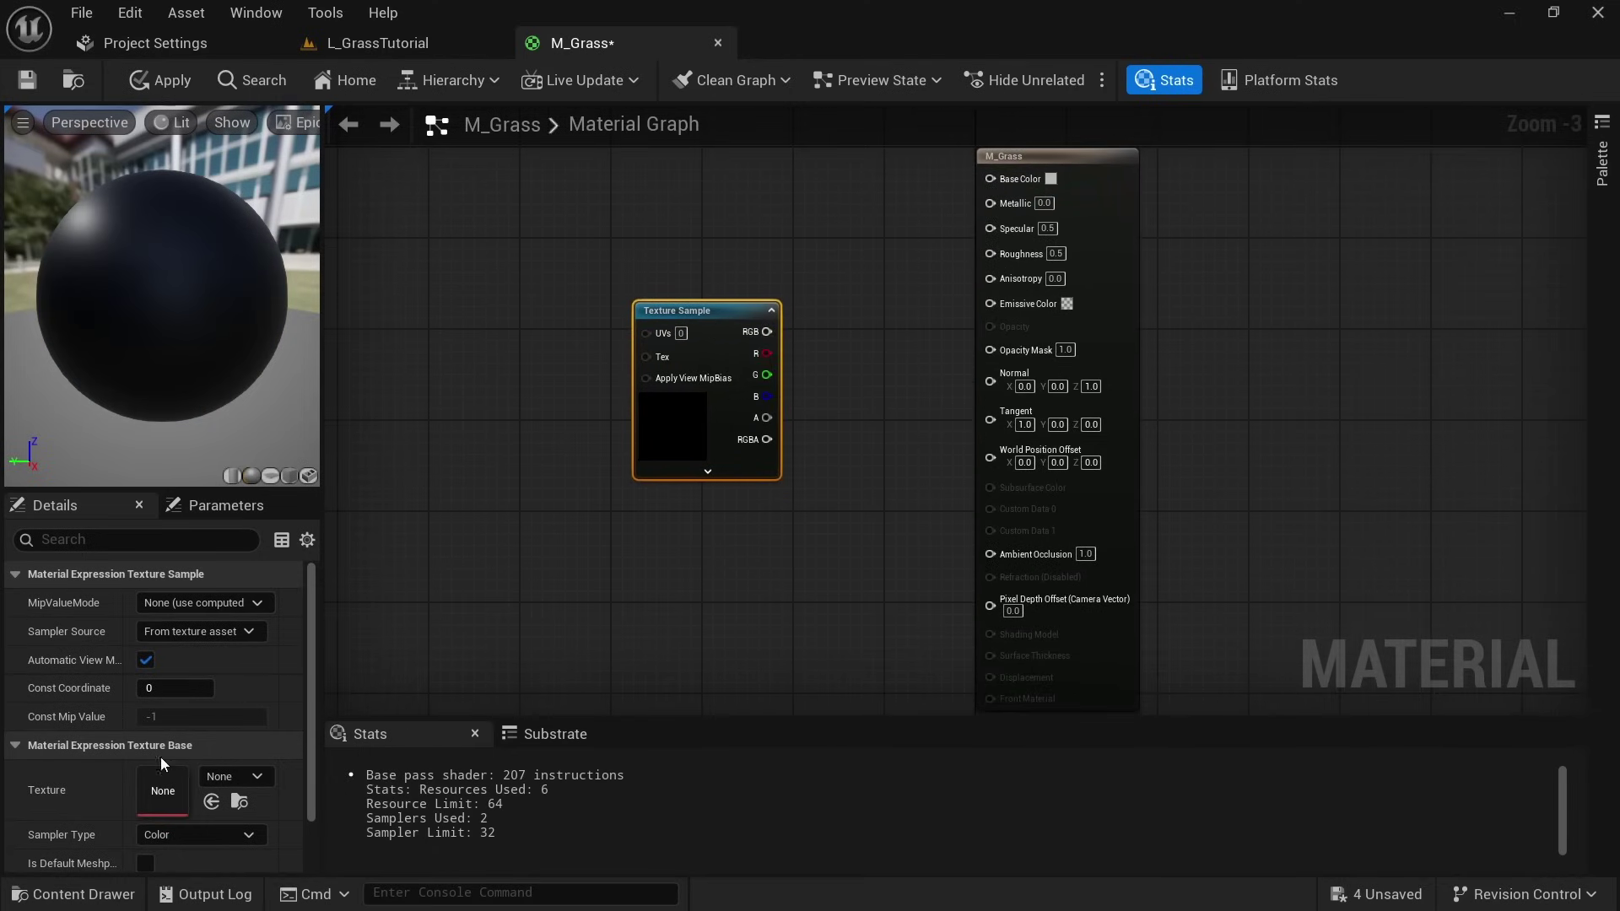
pyautogui.click(228, 777)
pyautogui.write('T_grass')
pyautogui.click(353, 530)
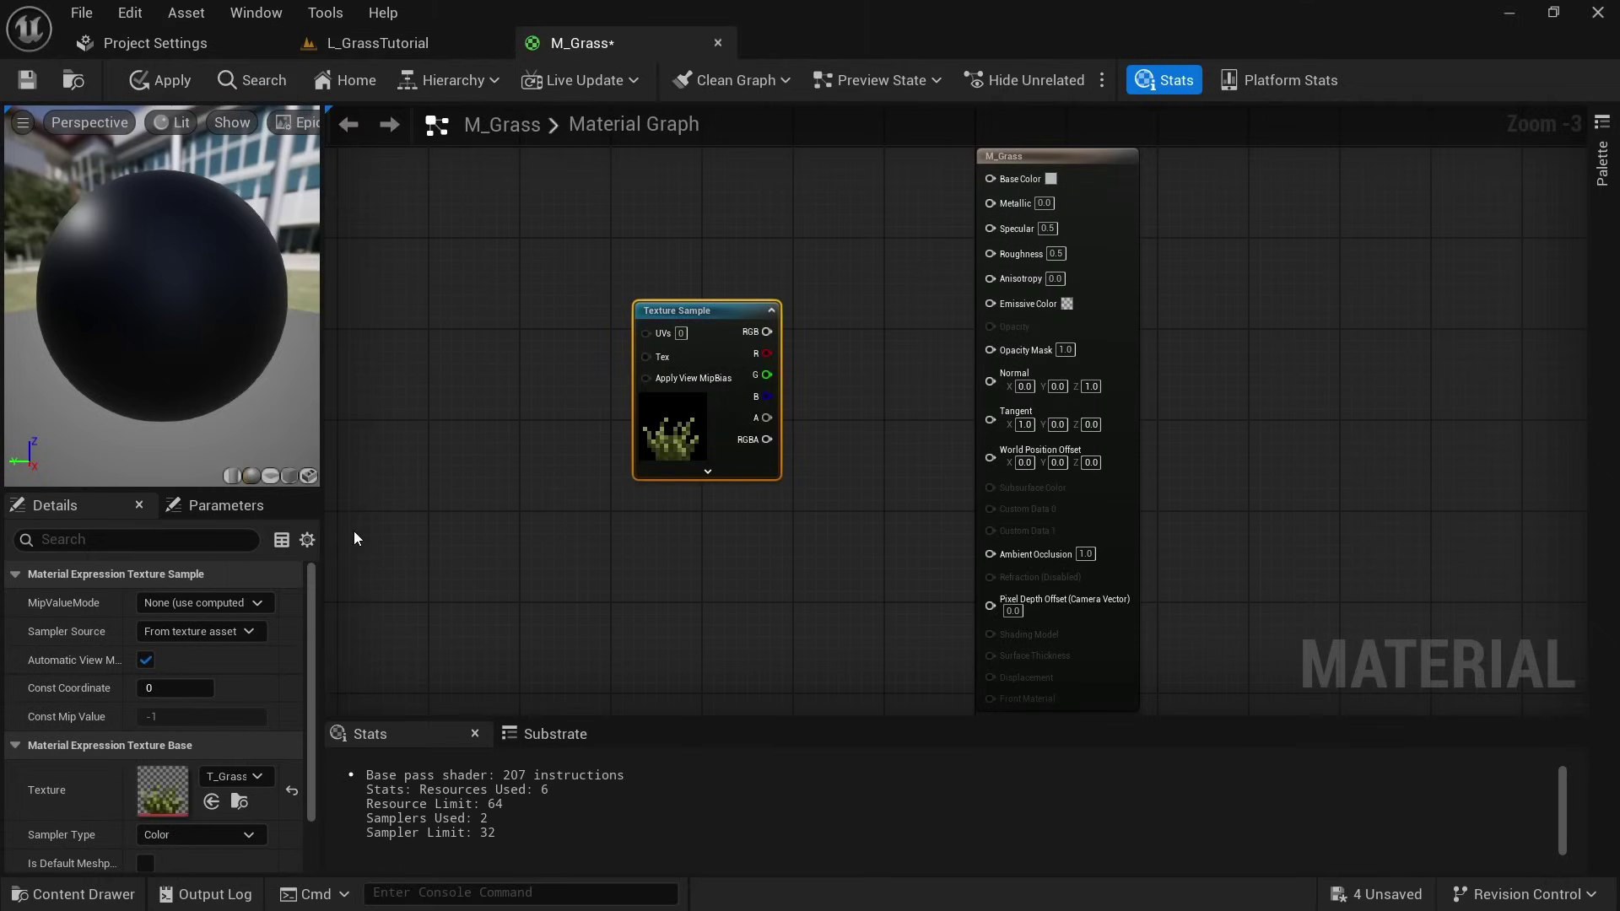
# - Wire the texture's RGB to Base Color and its alpha to Opacity Mask
pyautogui.moveTo(707, 325); pyautogui.dragTo(703, 165)
pyautogui.scroll(3, 759, 389)
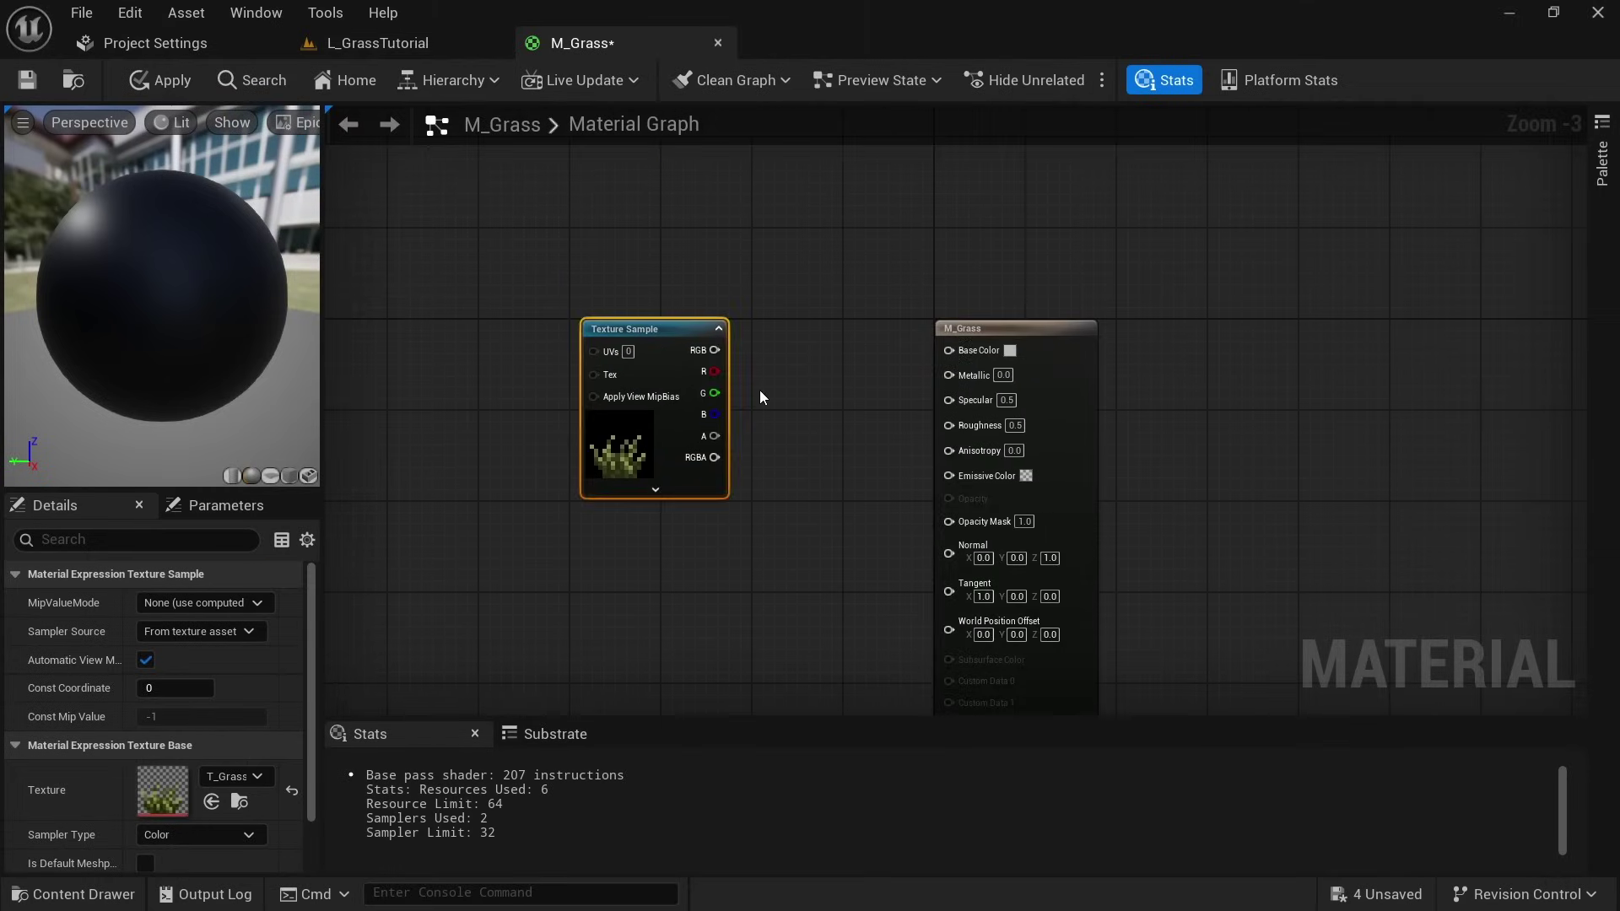
pyautogui.moveTo(764, 339); pyautogui.dragTo(723, 321, button='right')
pyautogui.moveTo(647, 252); pyautogui.dragTo(991, 250)
pyautogui.moveTo(643, 380); pyautogui.dragTo(996, 505)
# - Switch the material preview to a plane to check the masked grass
pyautogui.moveTo(168, 287); pyautogui.dragTo(163, 354)
pyautogui.click(270, 476)
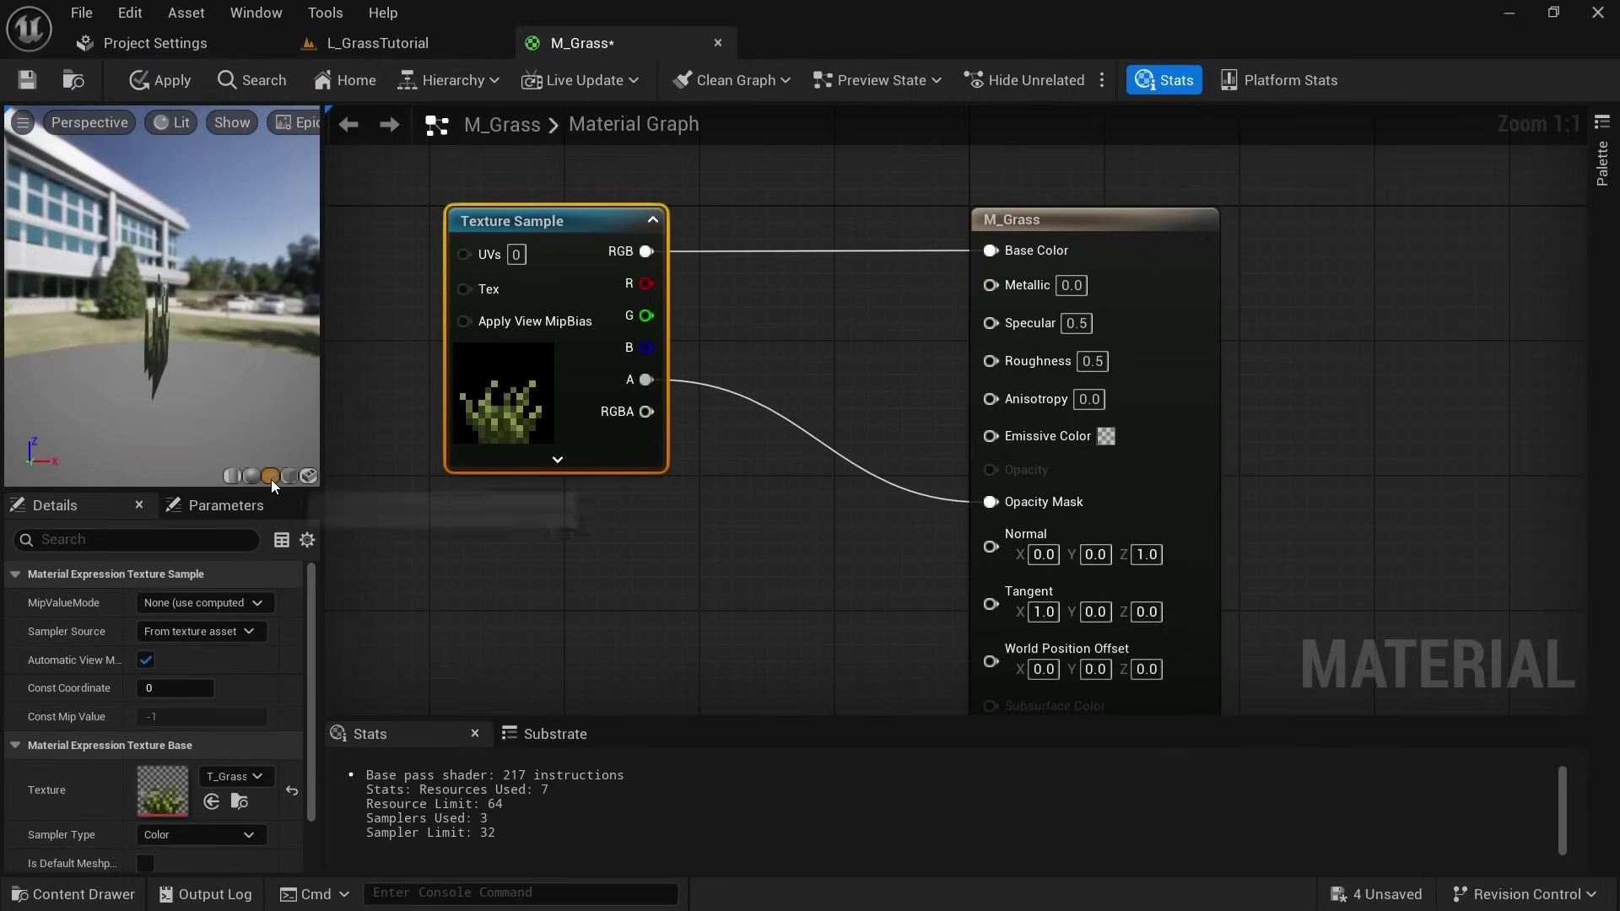
pyautogui.moveTo(221, 398); pyautogui.dragTo(279, 392)
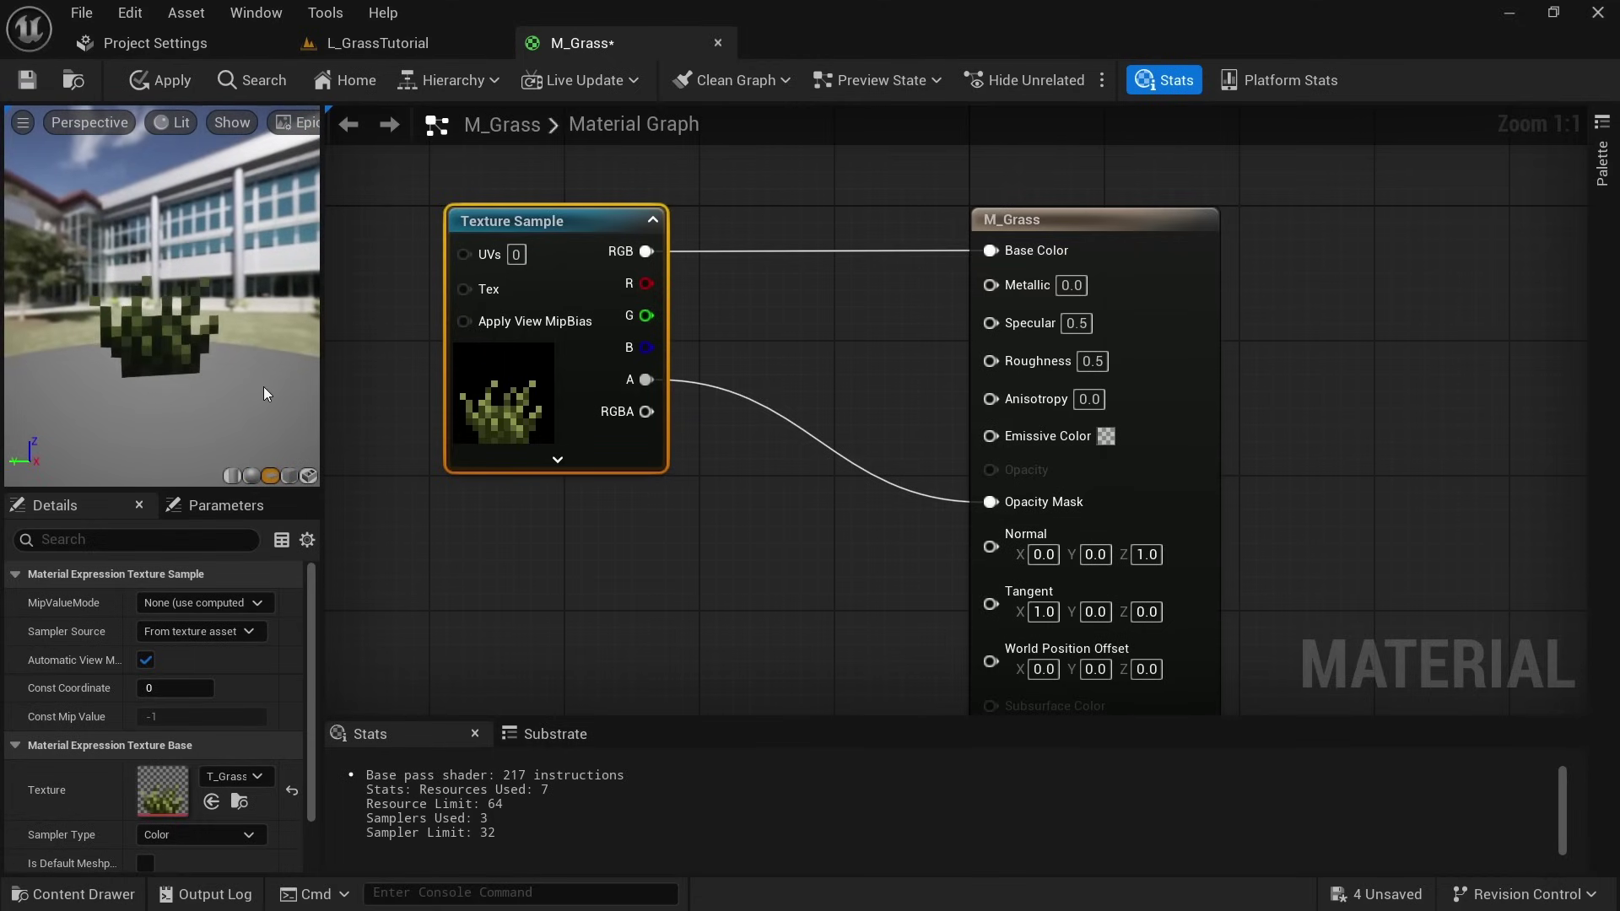
pyautogui.click(821, 500)
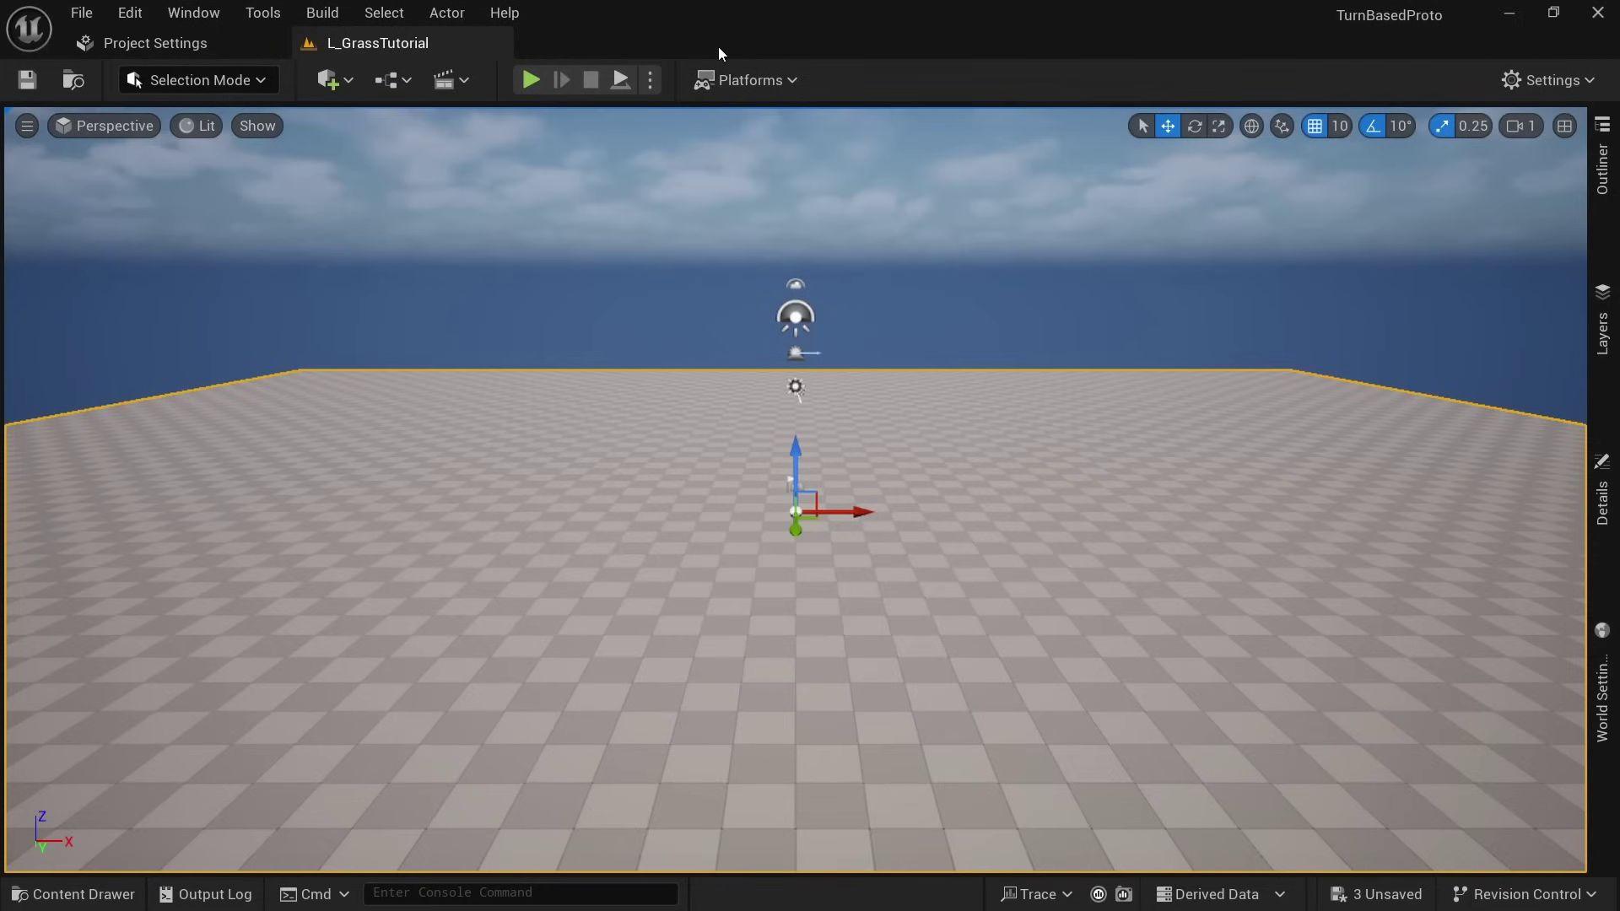
# - Create a material instance of M_Grass named MI_Grass
pyautogui.click(718, 42)
pyautogui.hotkey('ctrl', 'space')
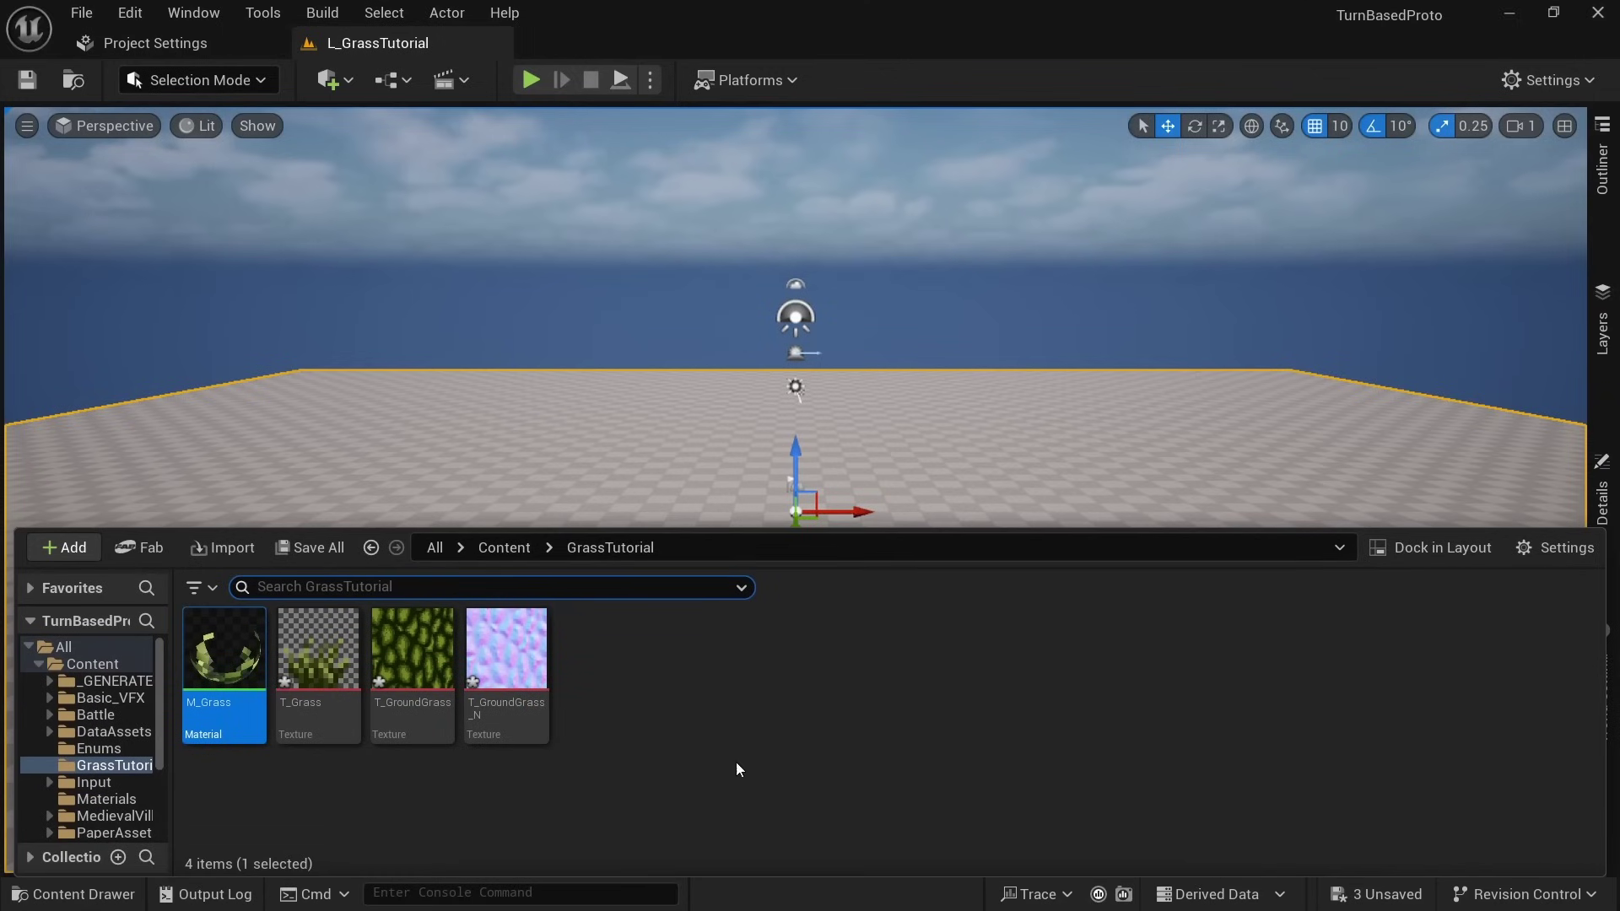
pyautogui.rightClick(230, 685)
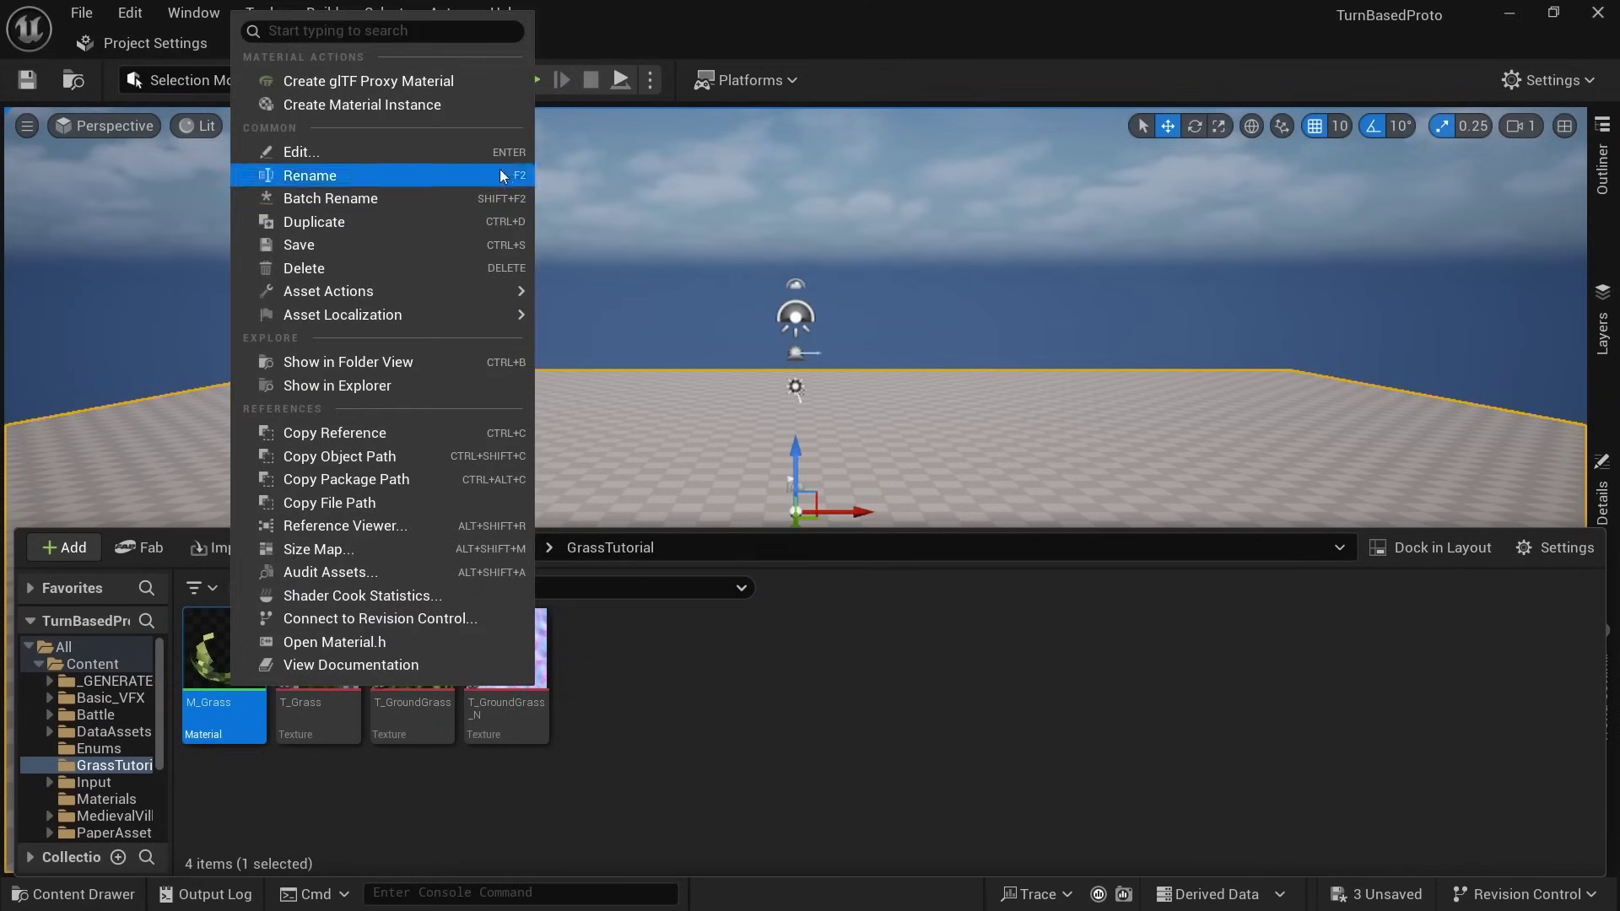
pyautogui.click(413, 105)
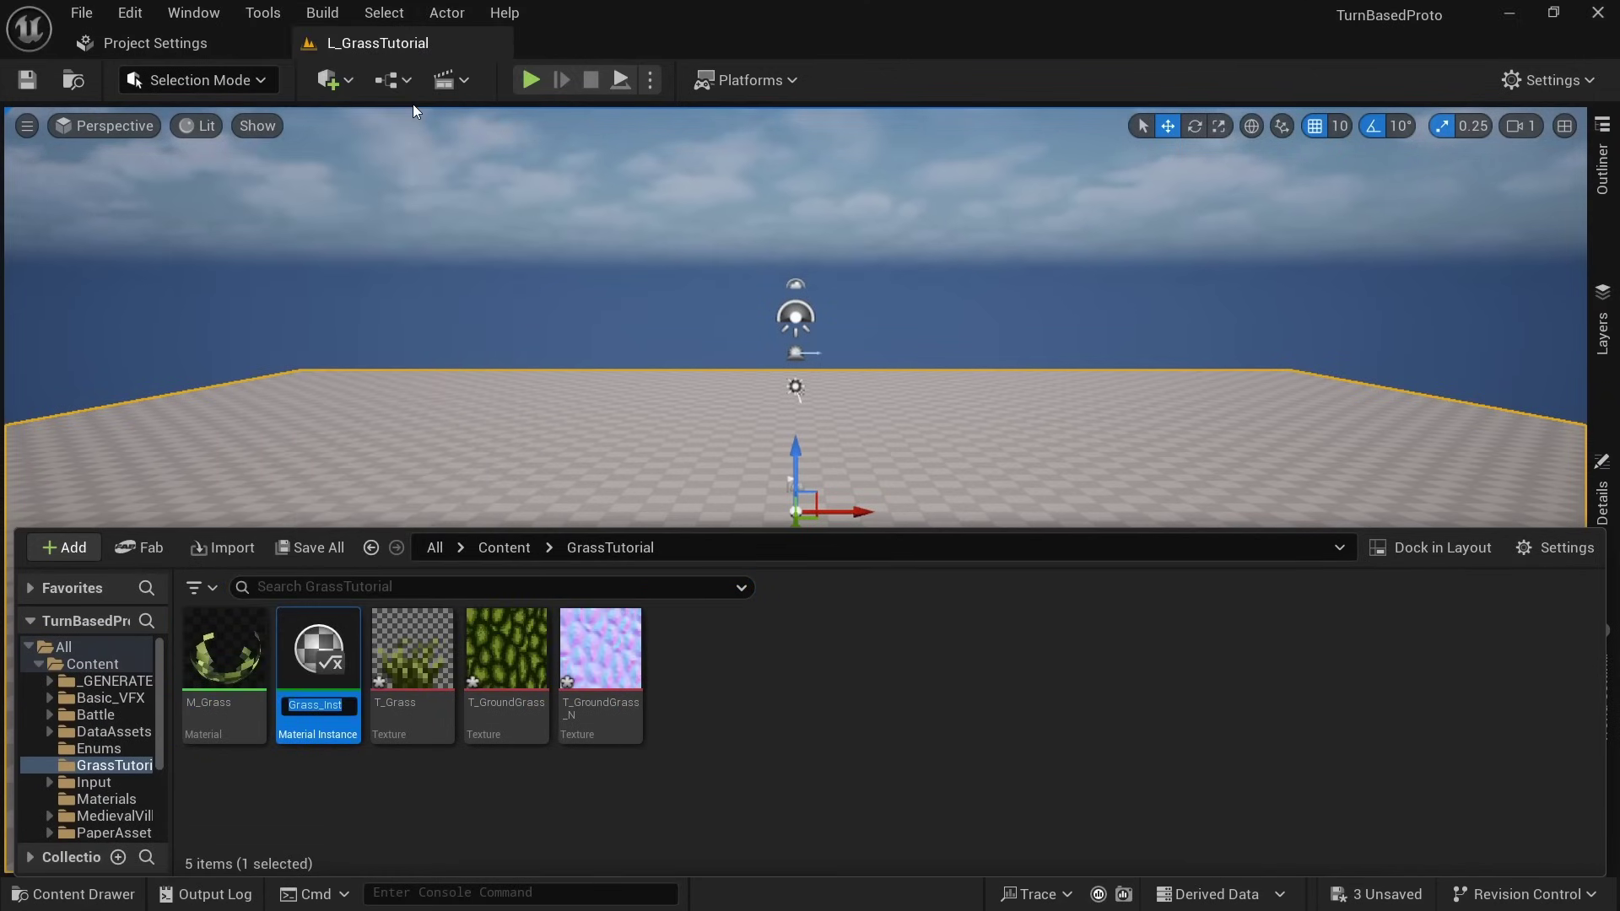
pyautogui.write('MI_Grass')
pyautogui.press('Return')
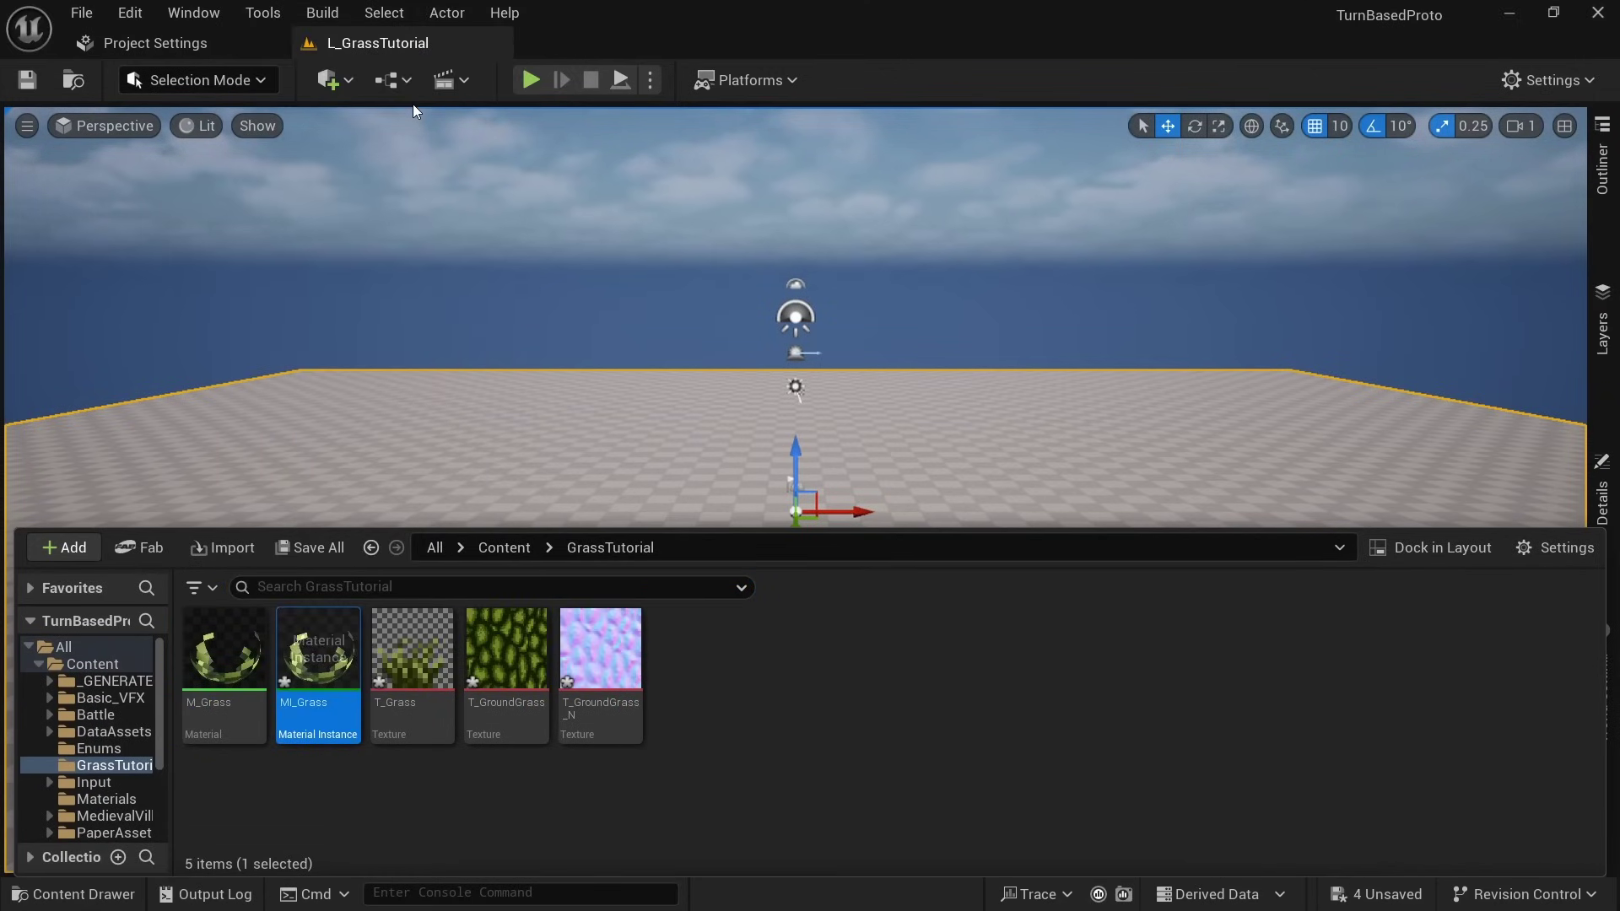
# - Save all assets and switch the editor to Modeling Mode
pyautogui.click(870, 758)
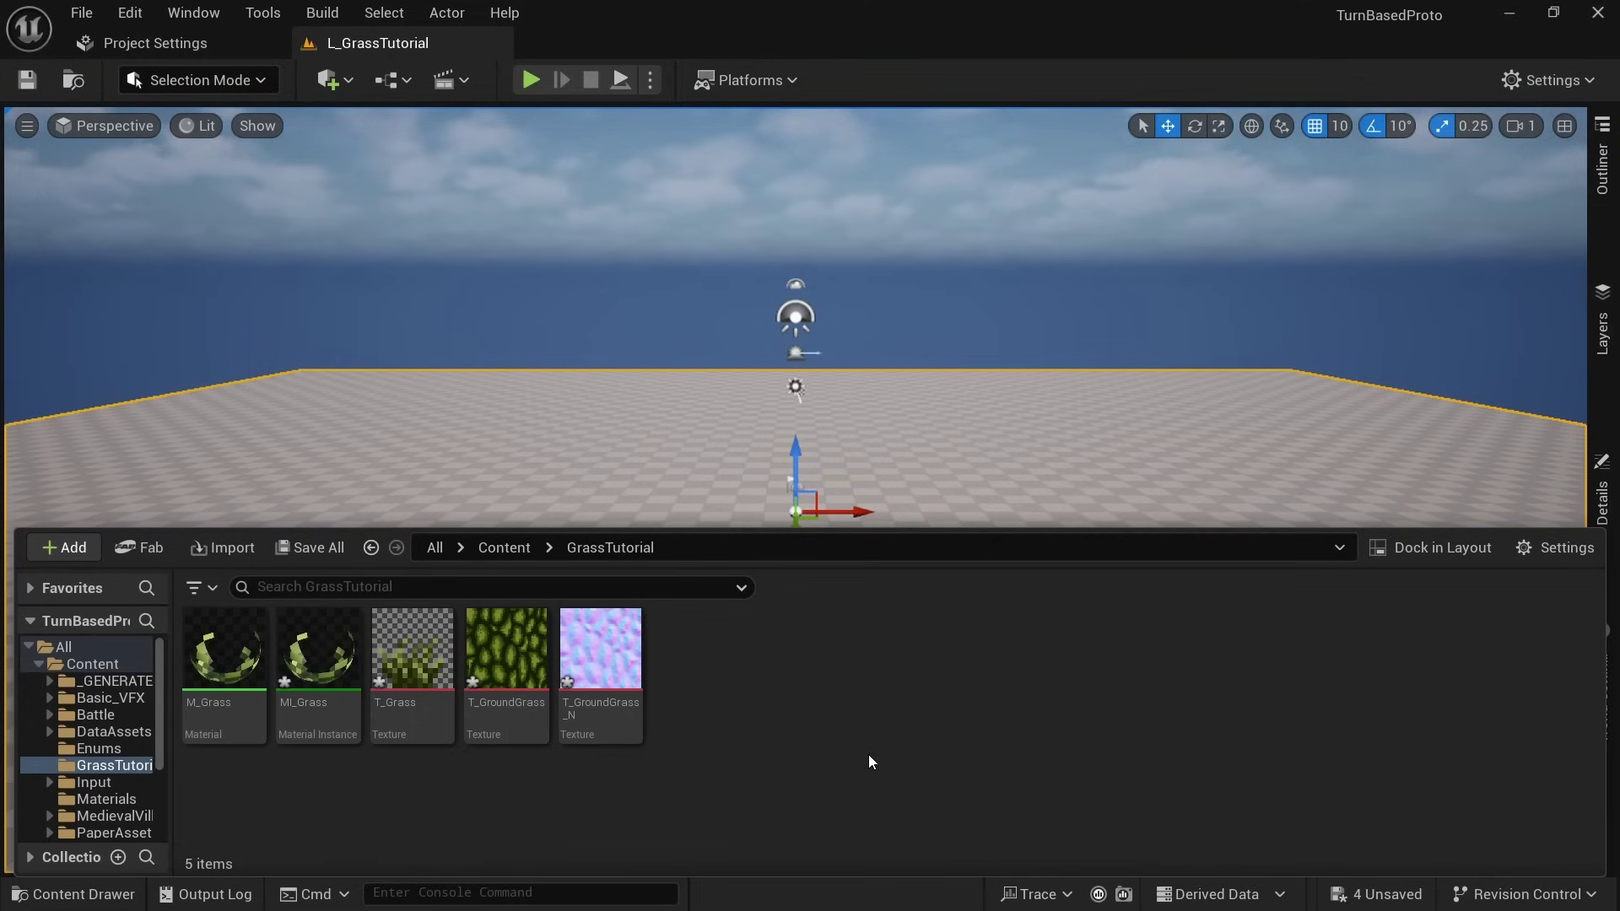
pyautogui.hotkey('ctrl', 'shift', 's')
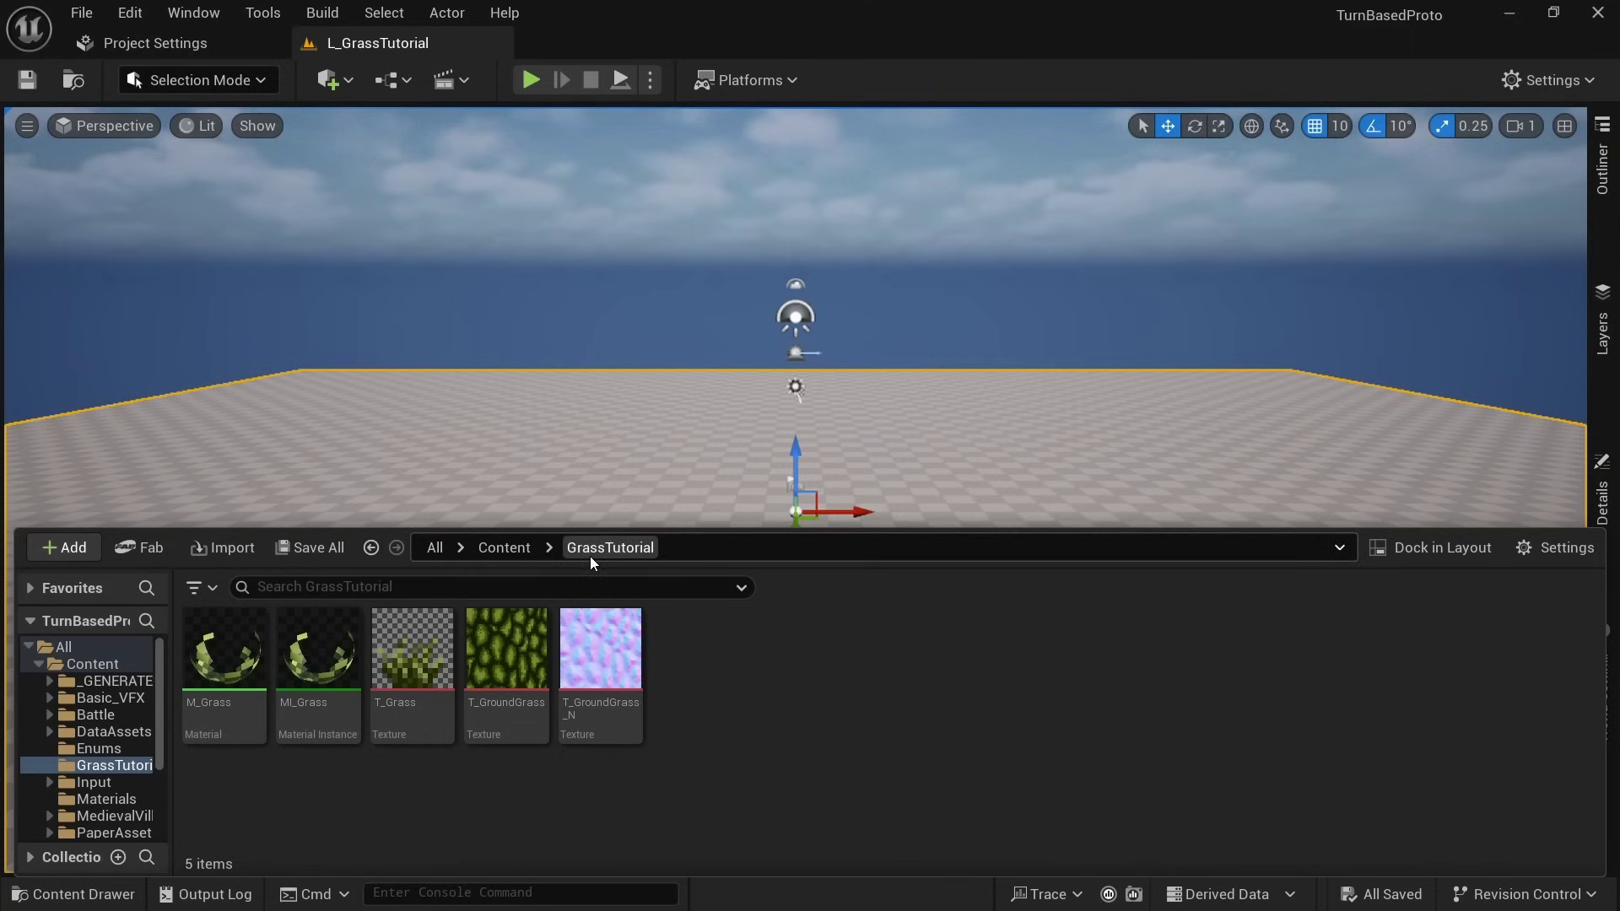
pyautogui.click(246, 79)
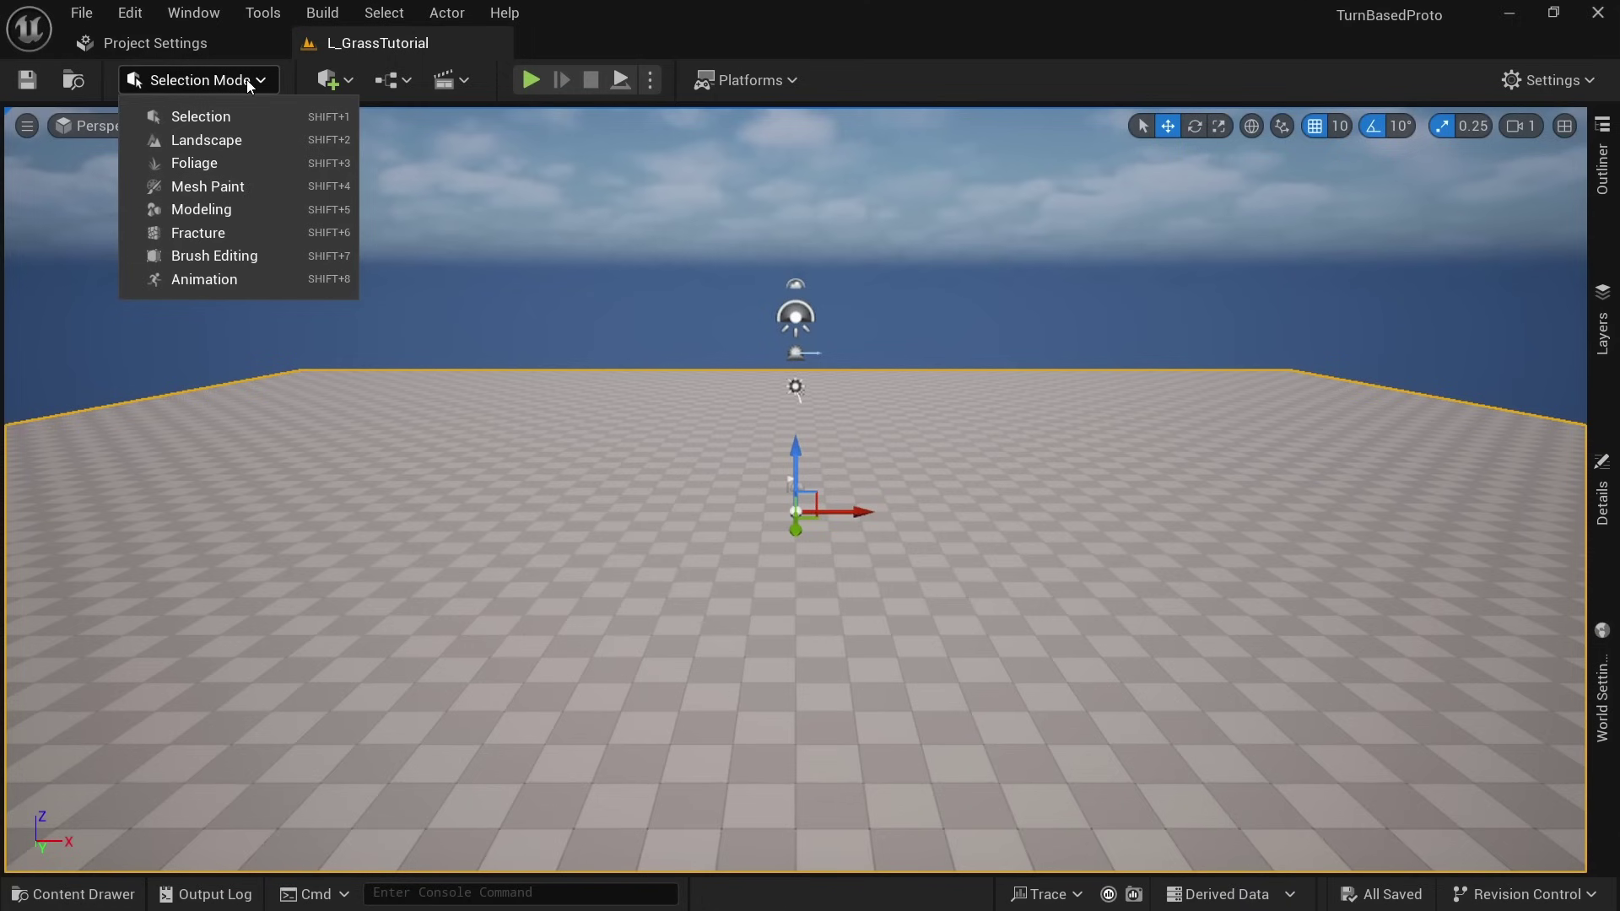
pyautogui.click(236, 213)
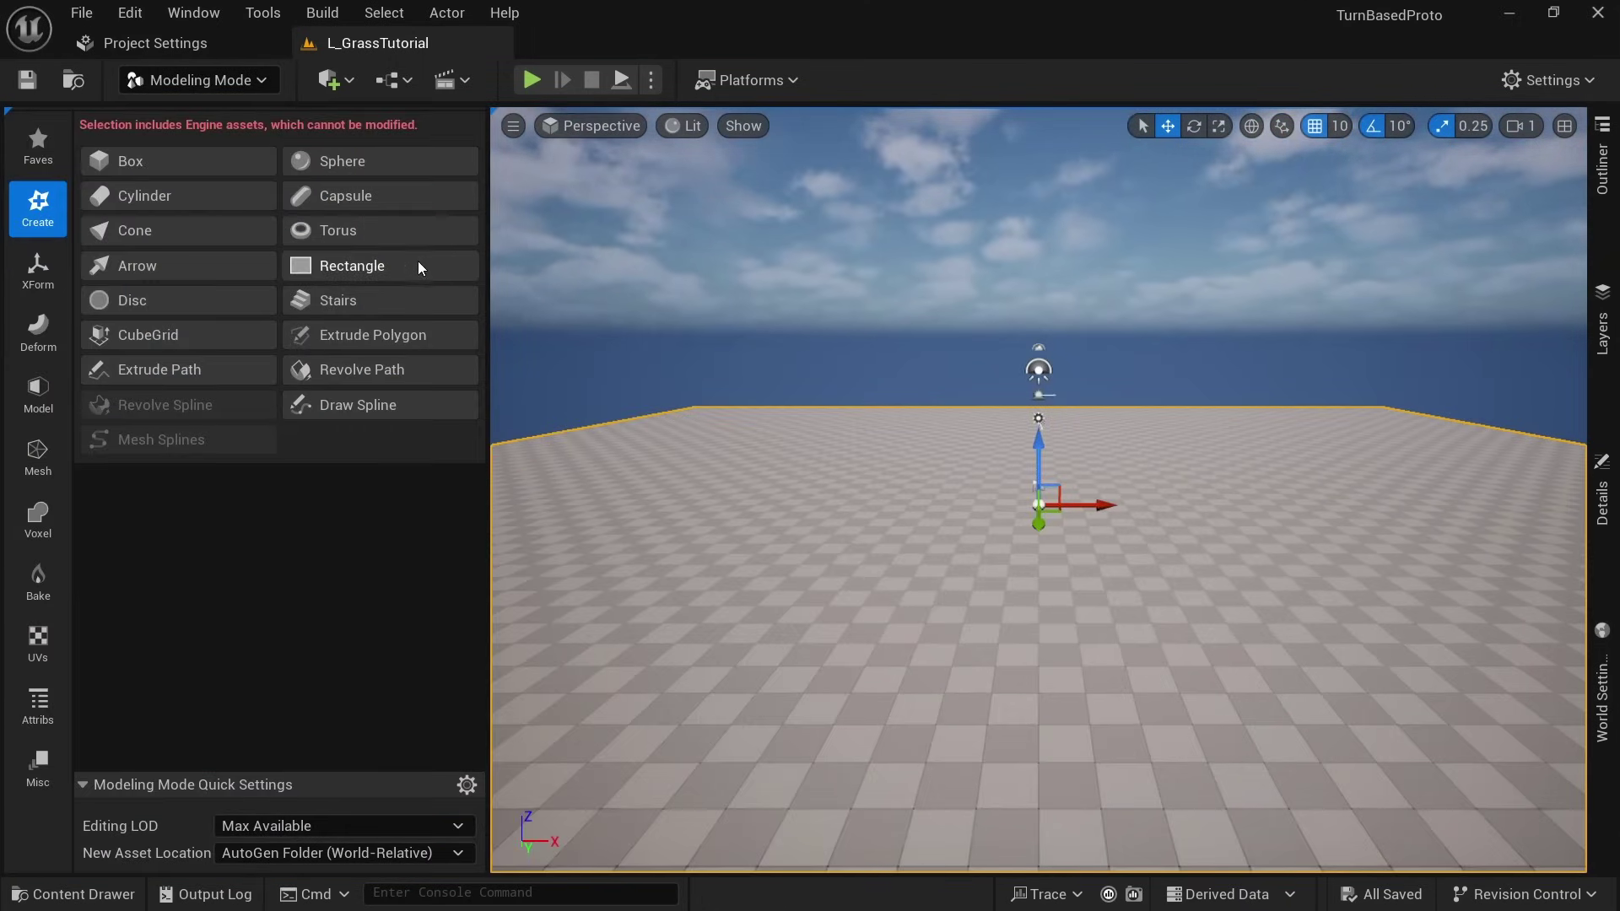
# - Start a Create Rectangle shape with its material set to MI_Grass
pyautogui.click(378, 265)
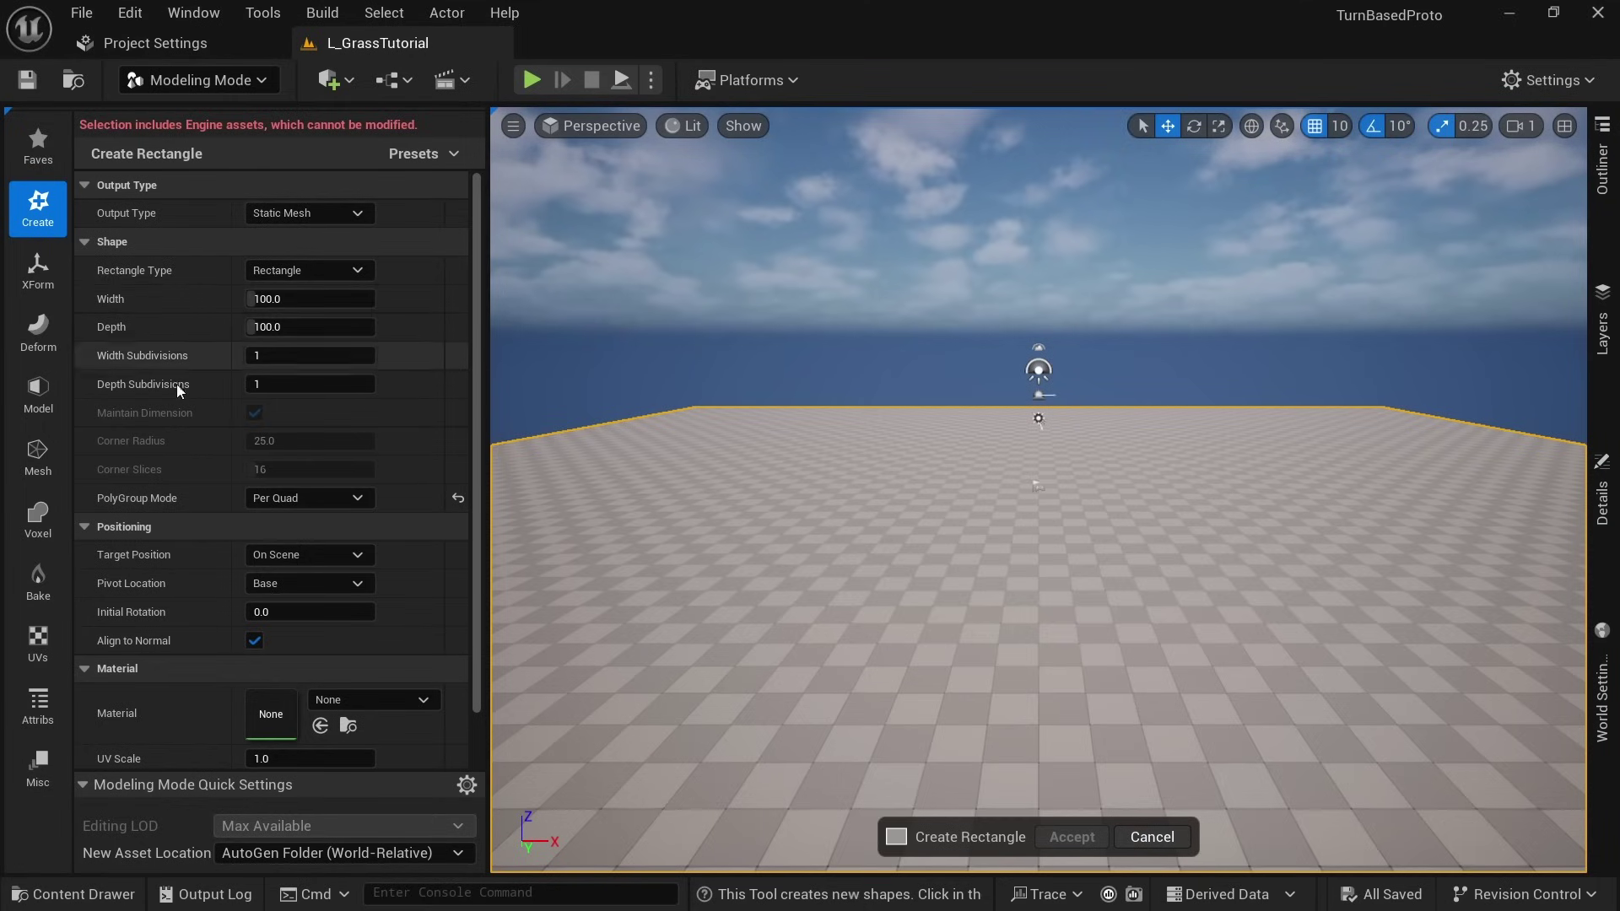
pyautogui.scroll(-2, 179, 399)
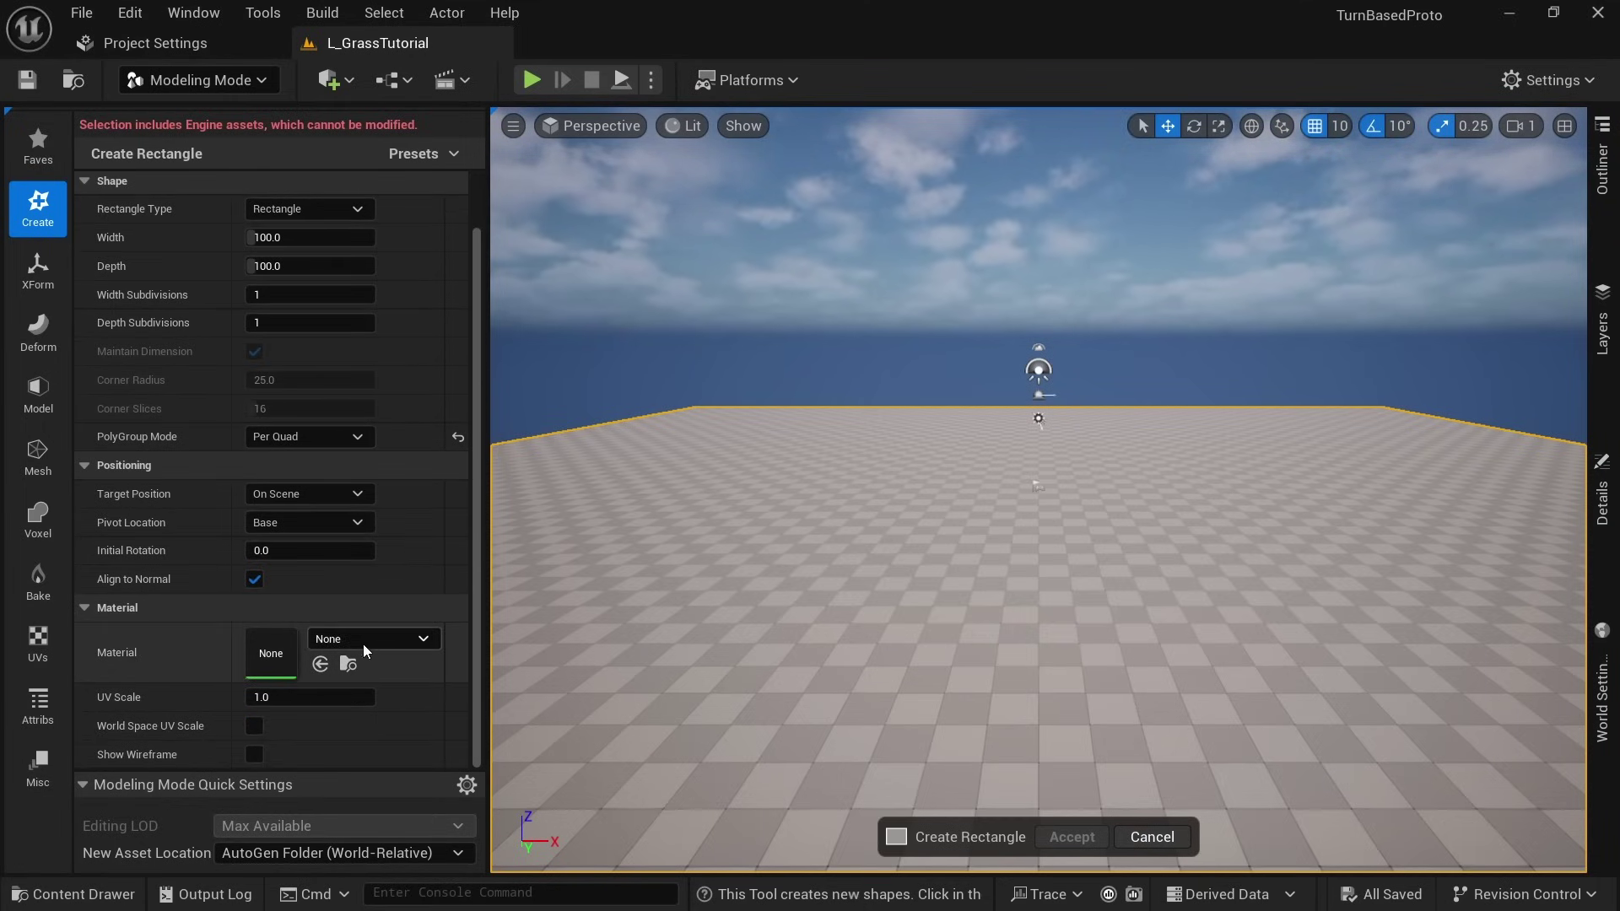
pyautogui.click(388, 641)
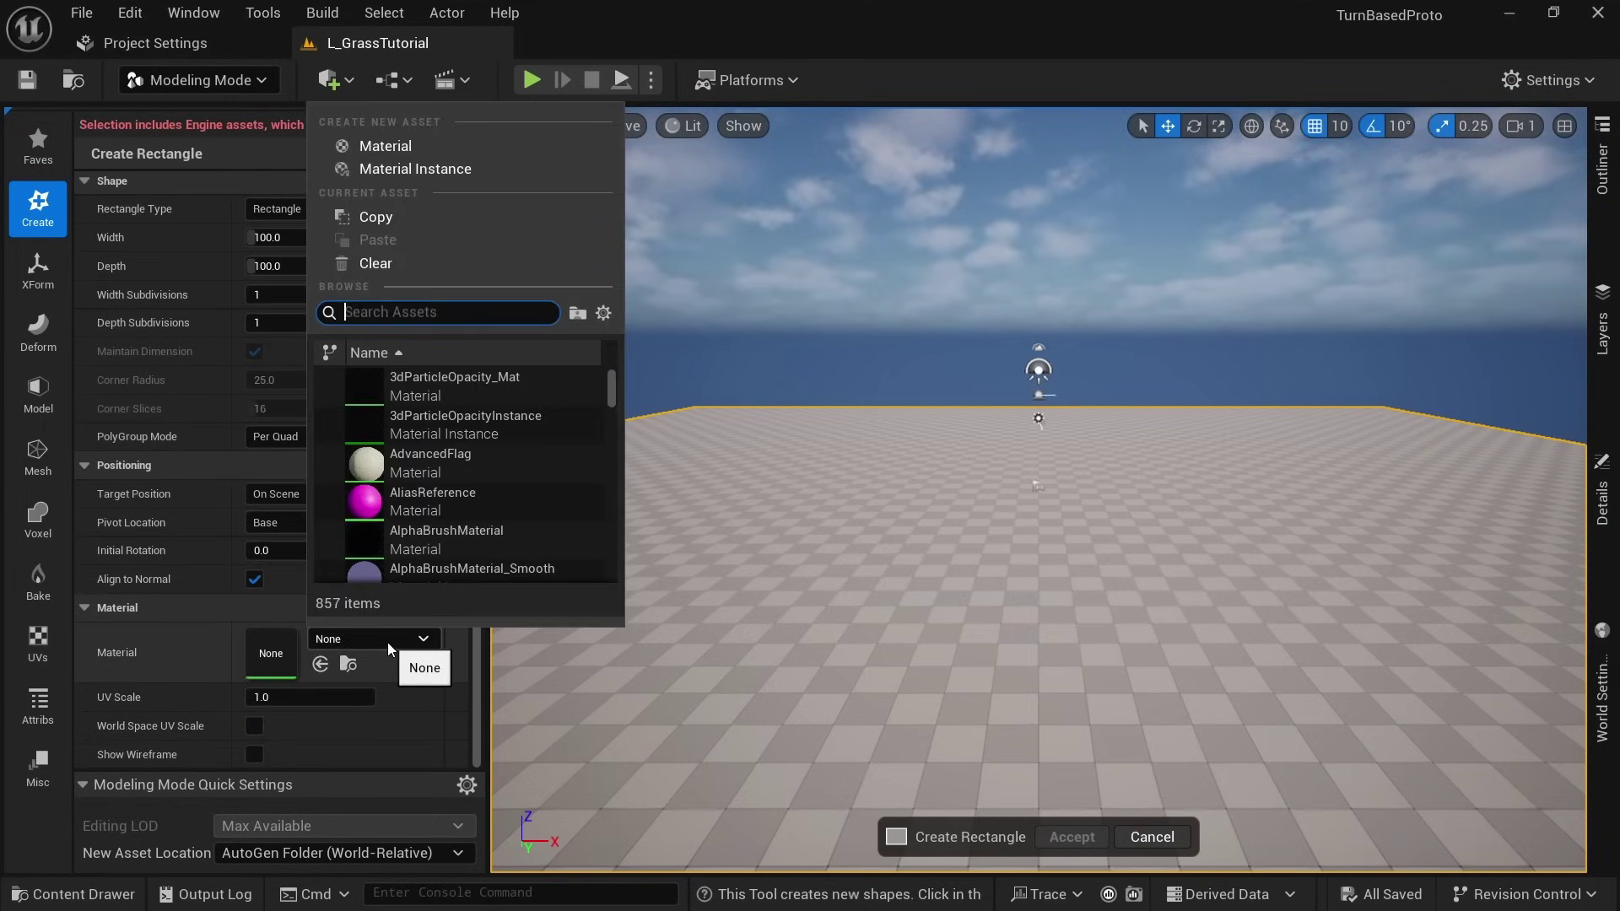
pyautogui.write('mi_grass')
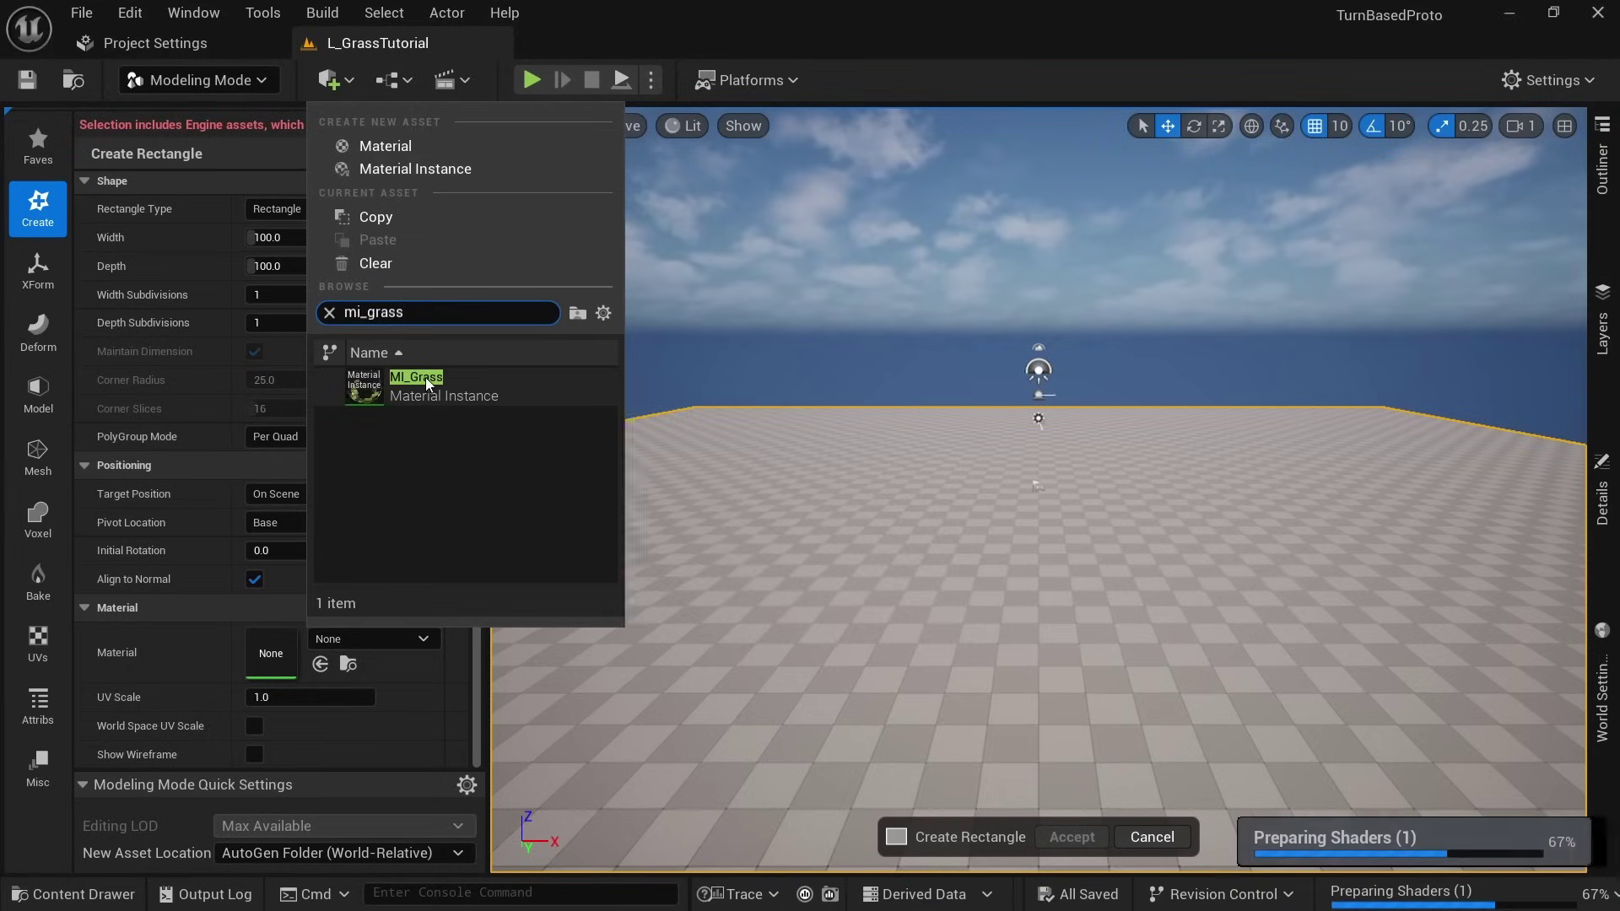
pyautogui.click(426, 377)
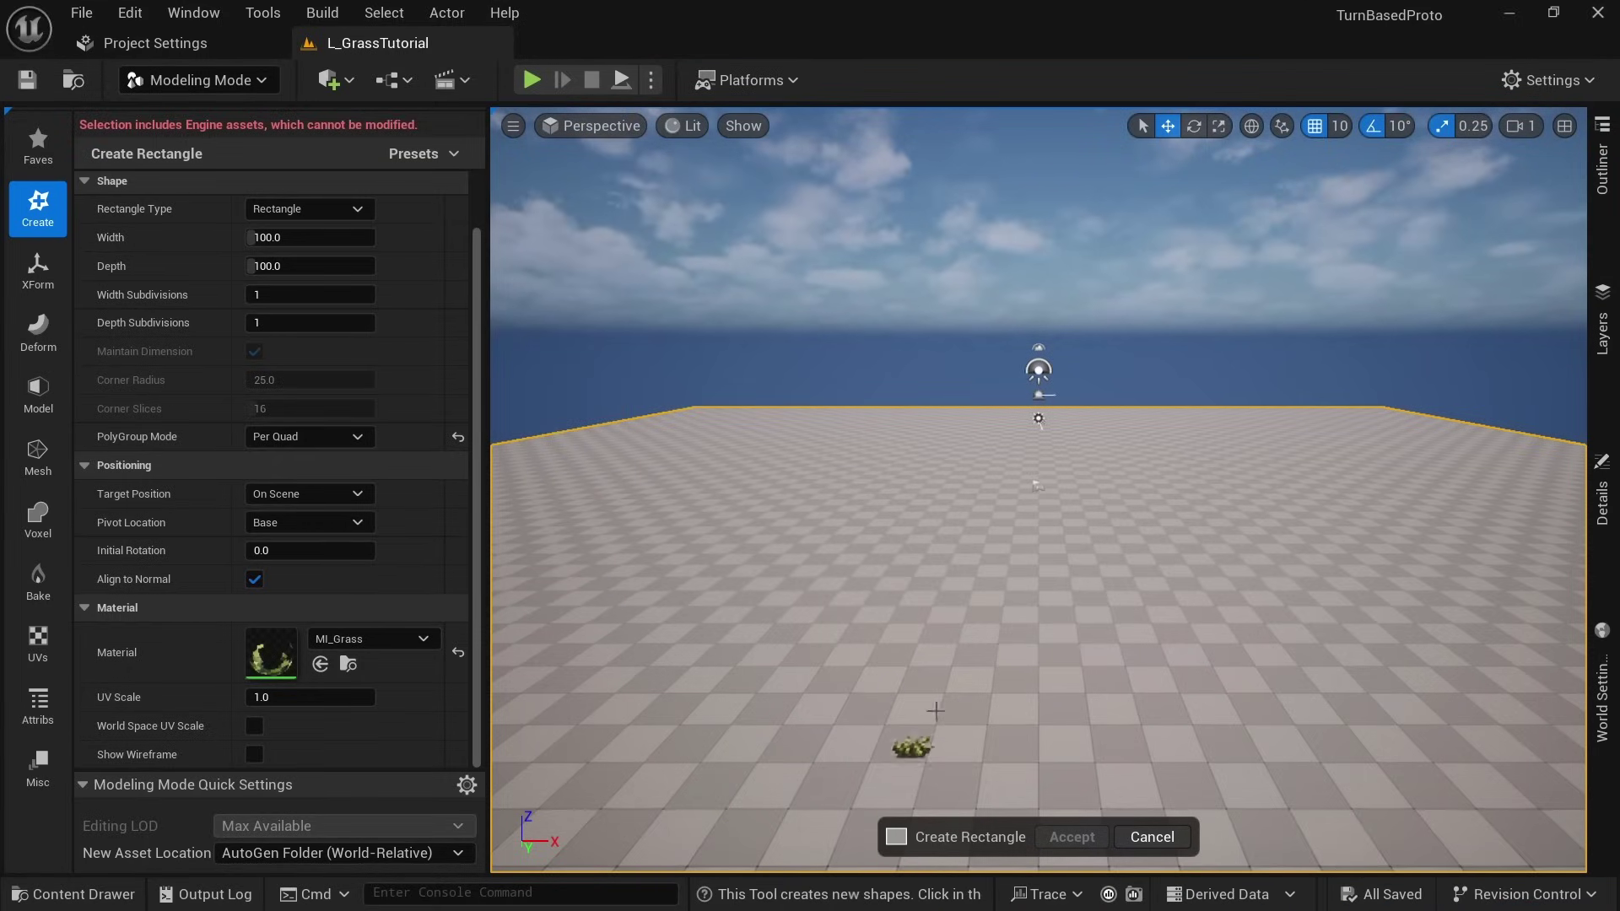
# - Place the rectangle on the floor, rotate it 90° on X, and raise it to 120
pyautogui.moveTo(947, 697); pyautogui.dragTo(975, 648, button='right')
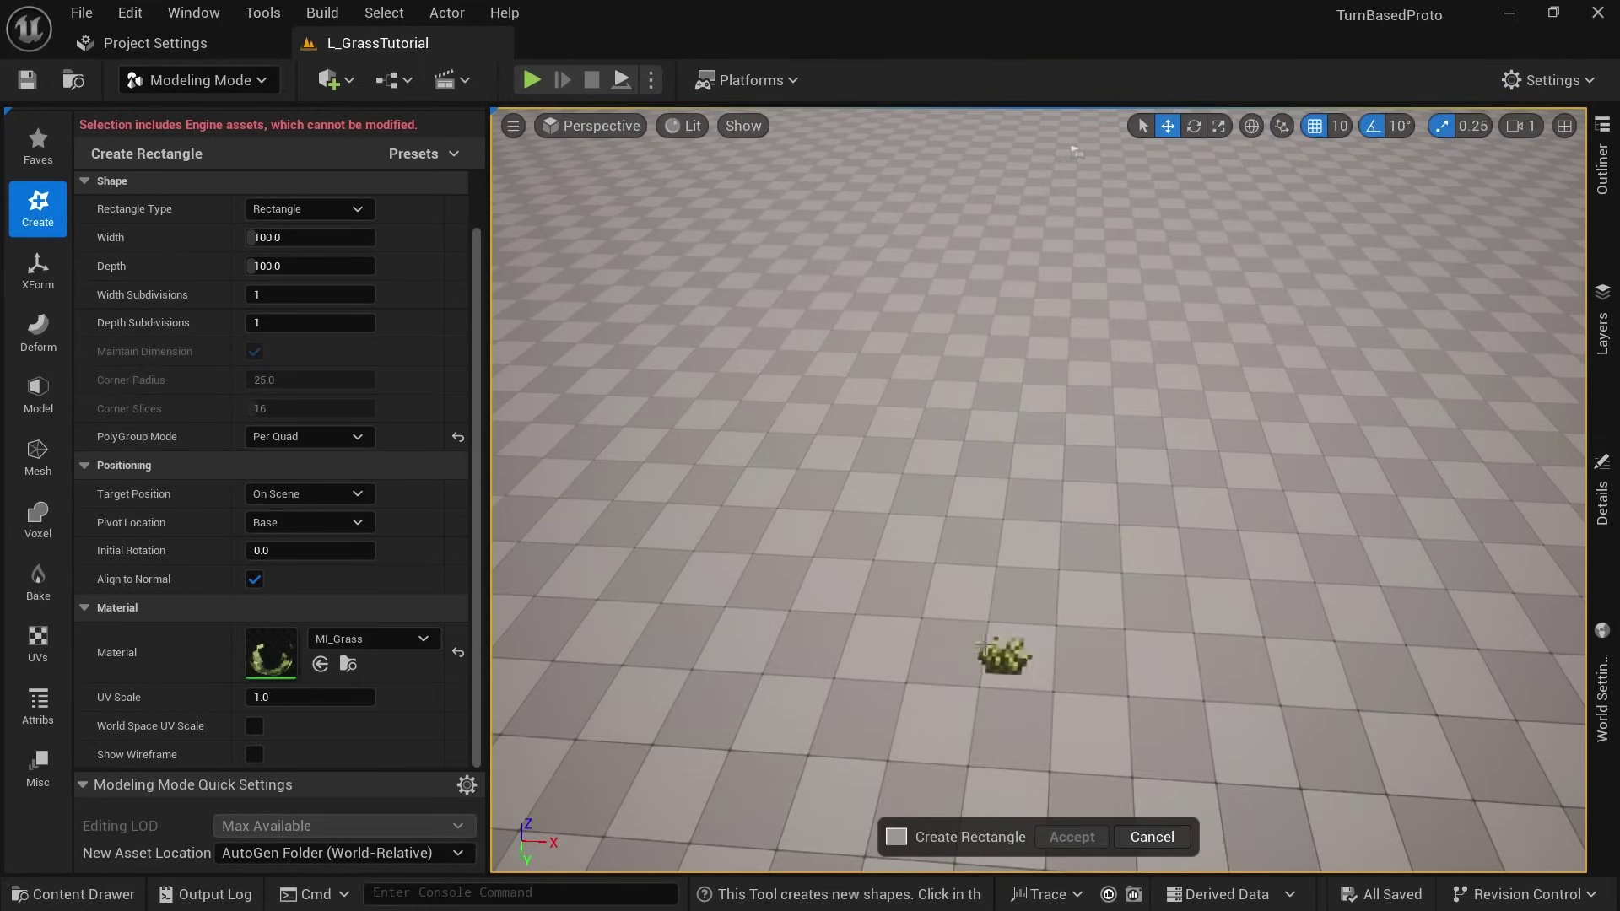
pyautogui.click(943, 538)
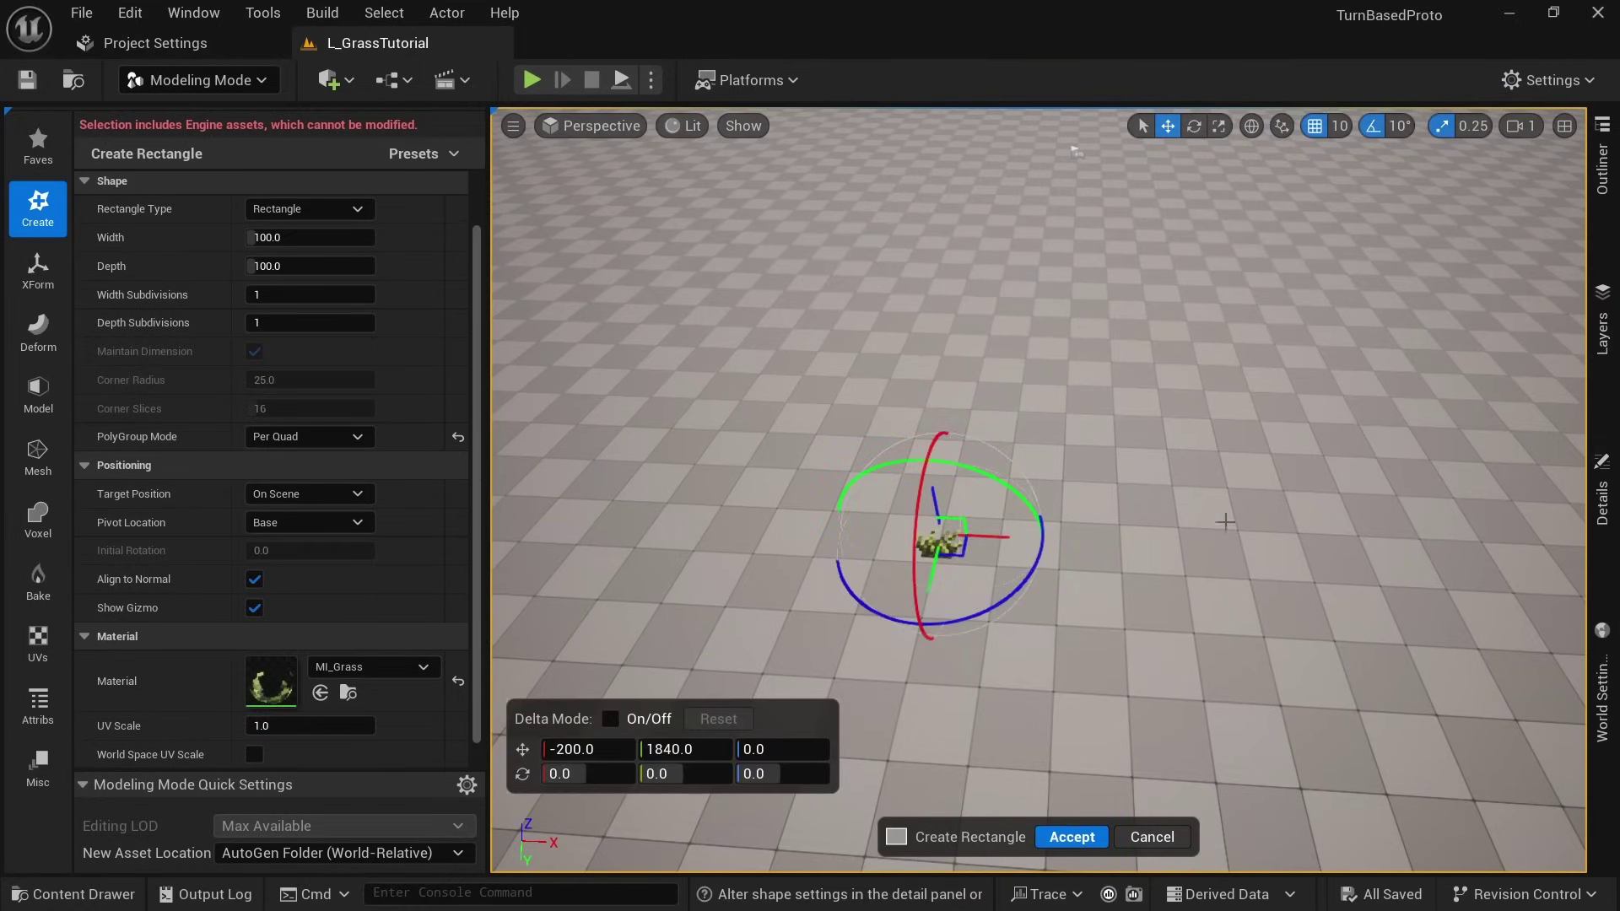
pyautogui.scroll(10, 1242, 529)
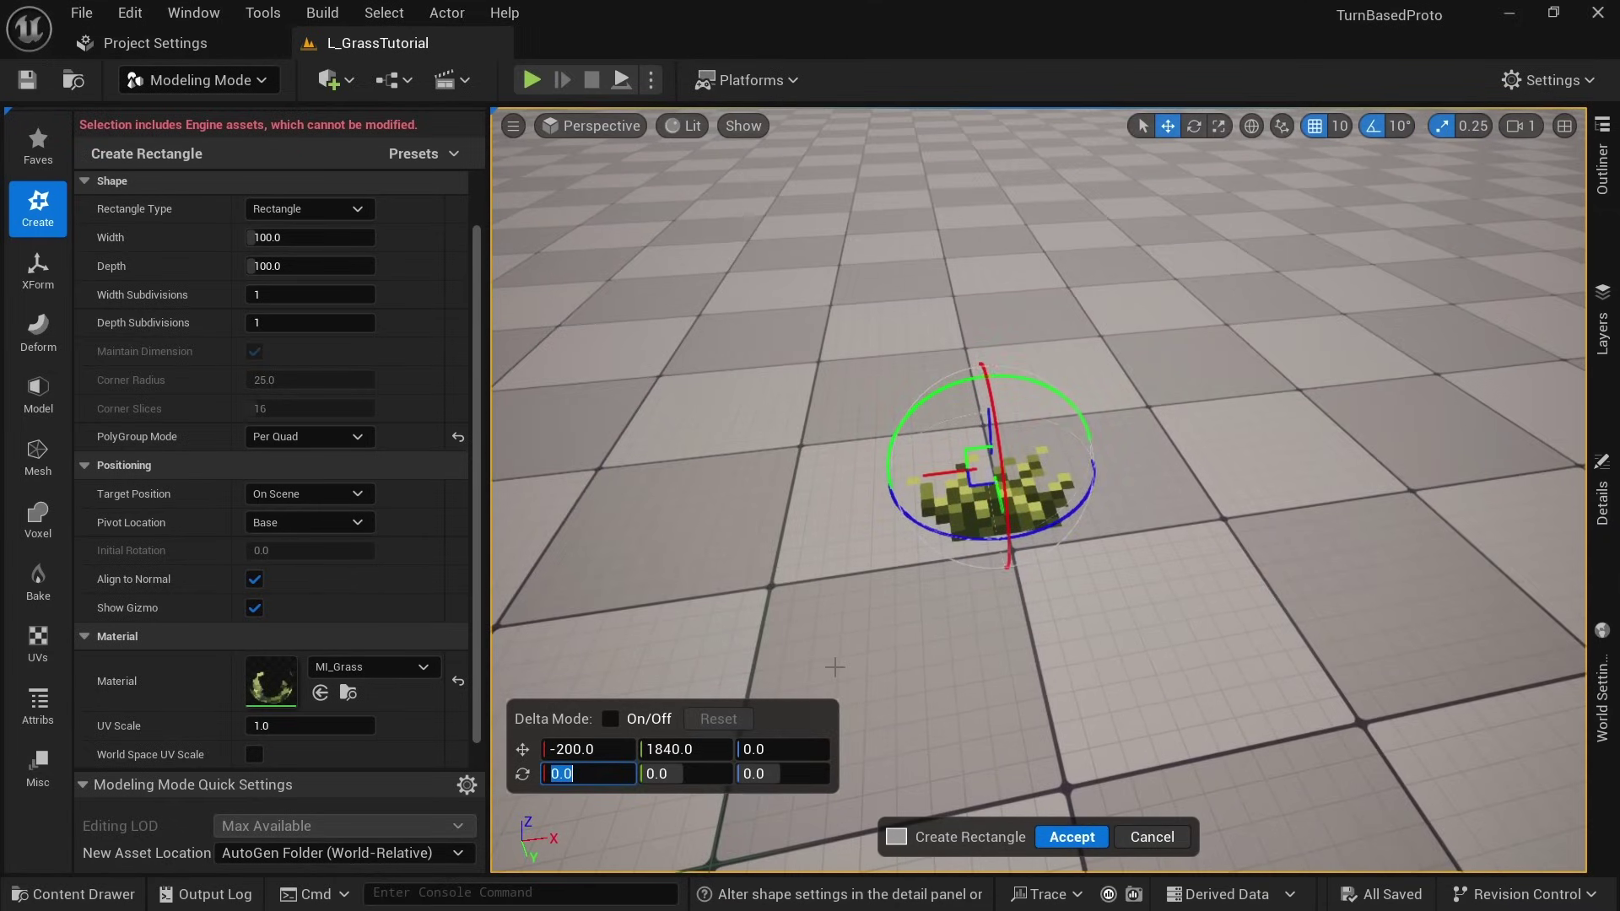
pyautogui.press('Return')
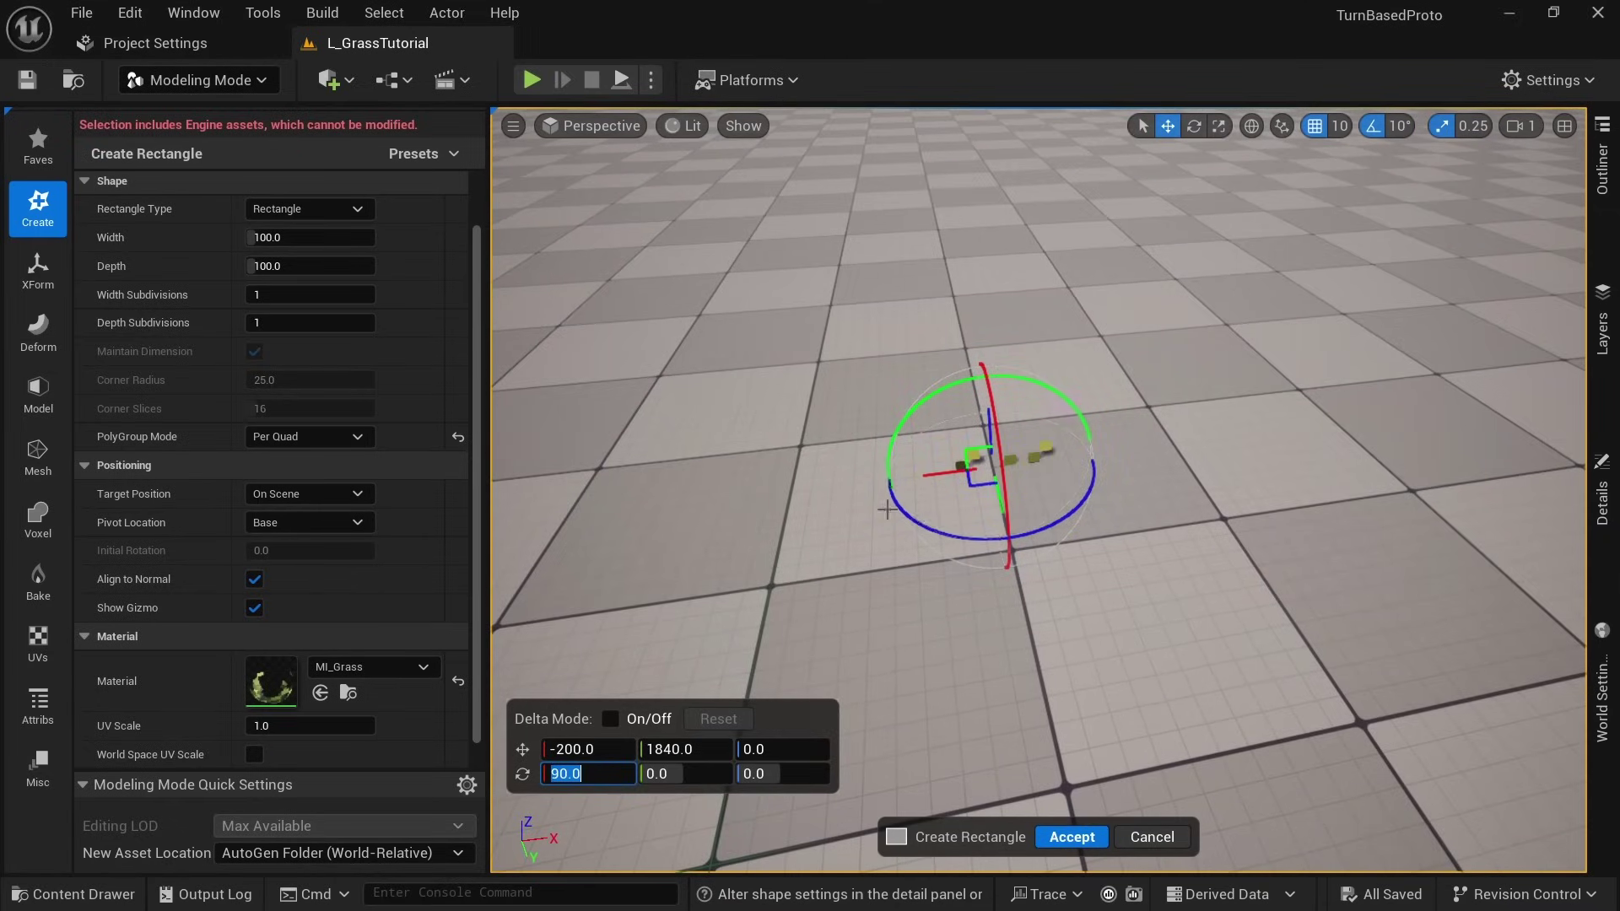
pyautogui.click(1143, 125)
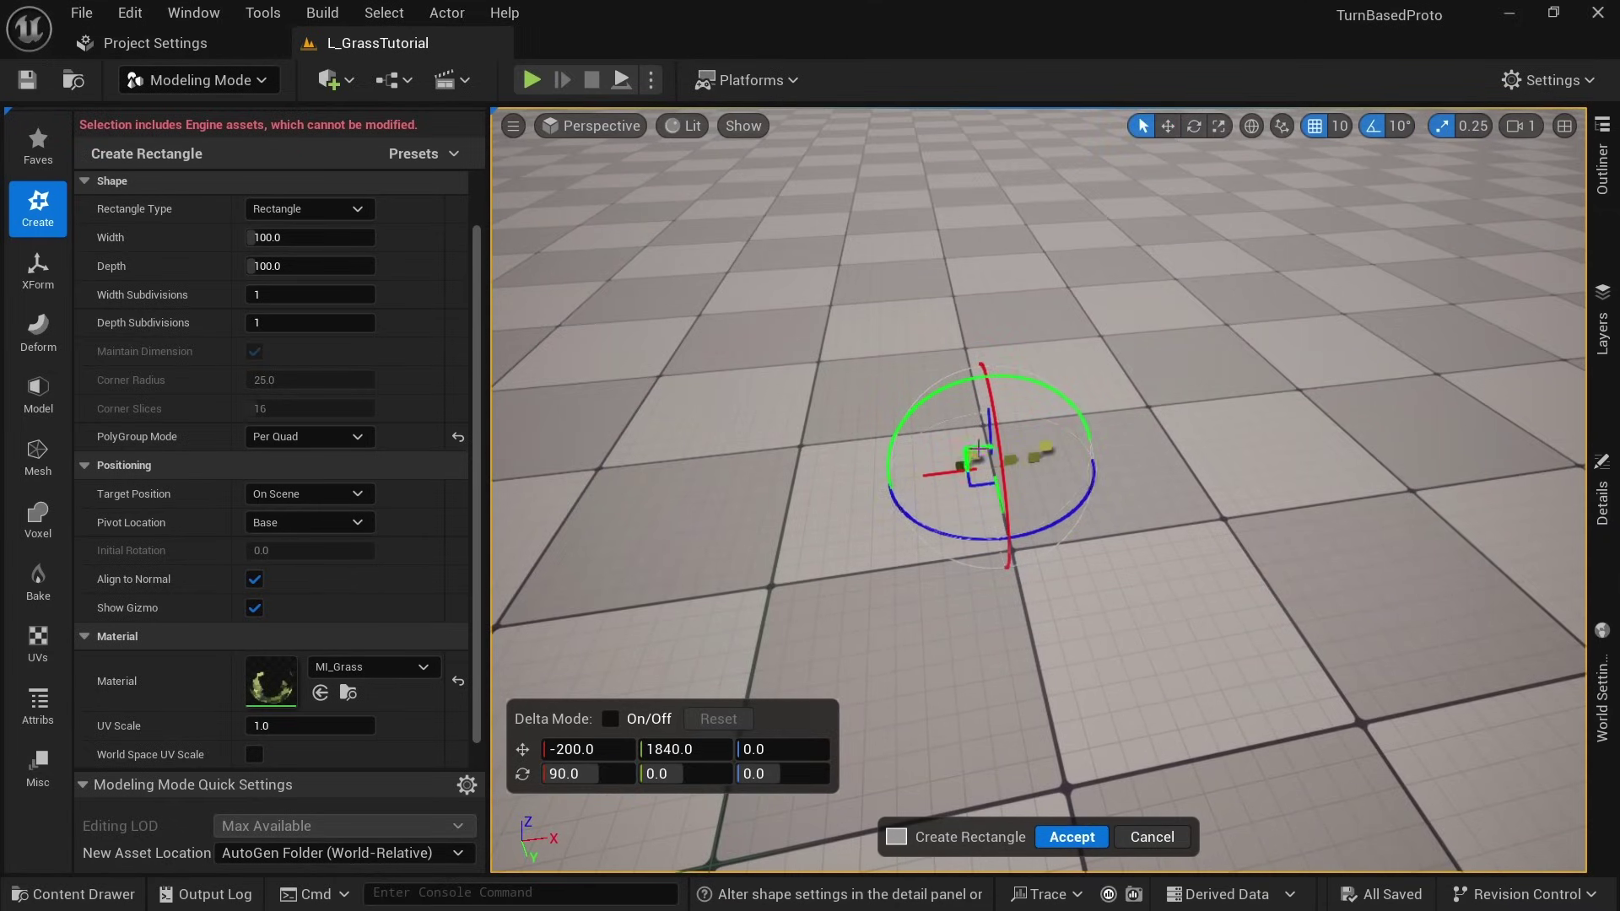
pyautogui.moveTo(988, 432); pyautogui.dragTo(985, 144)
# - Accept the grass rectangle and bake its transform into the mesh
pyautogui.press('f')
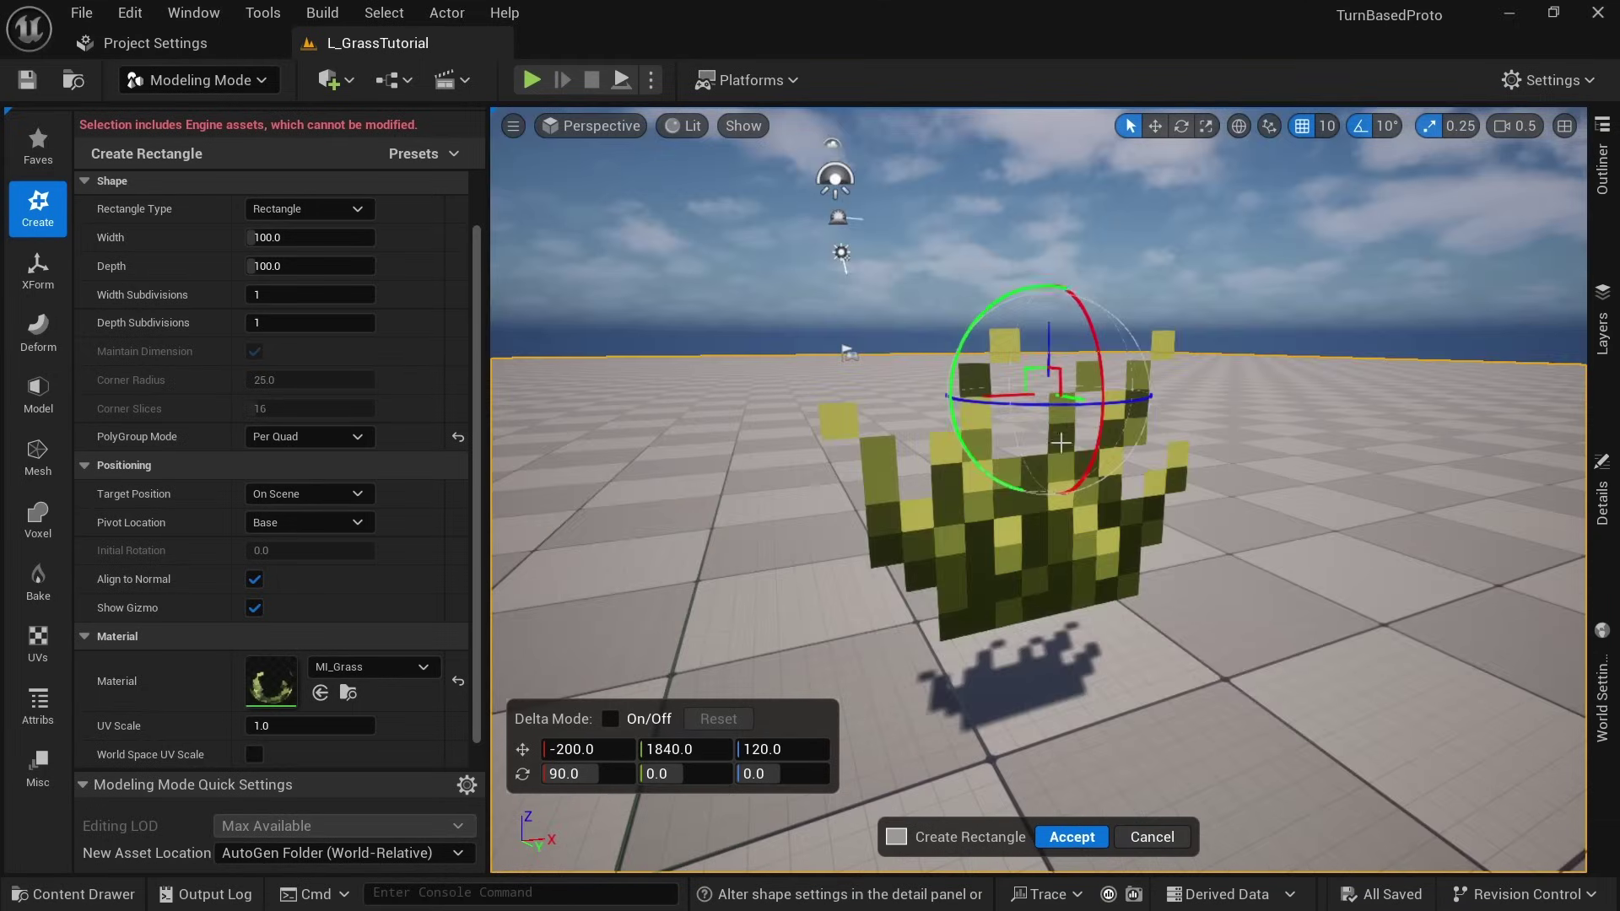
pyautogui.click(1074, 836)
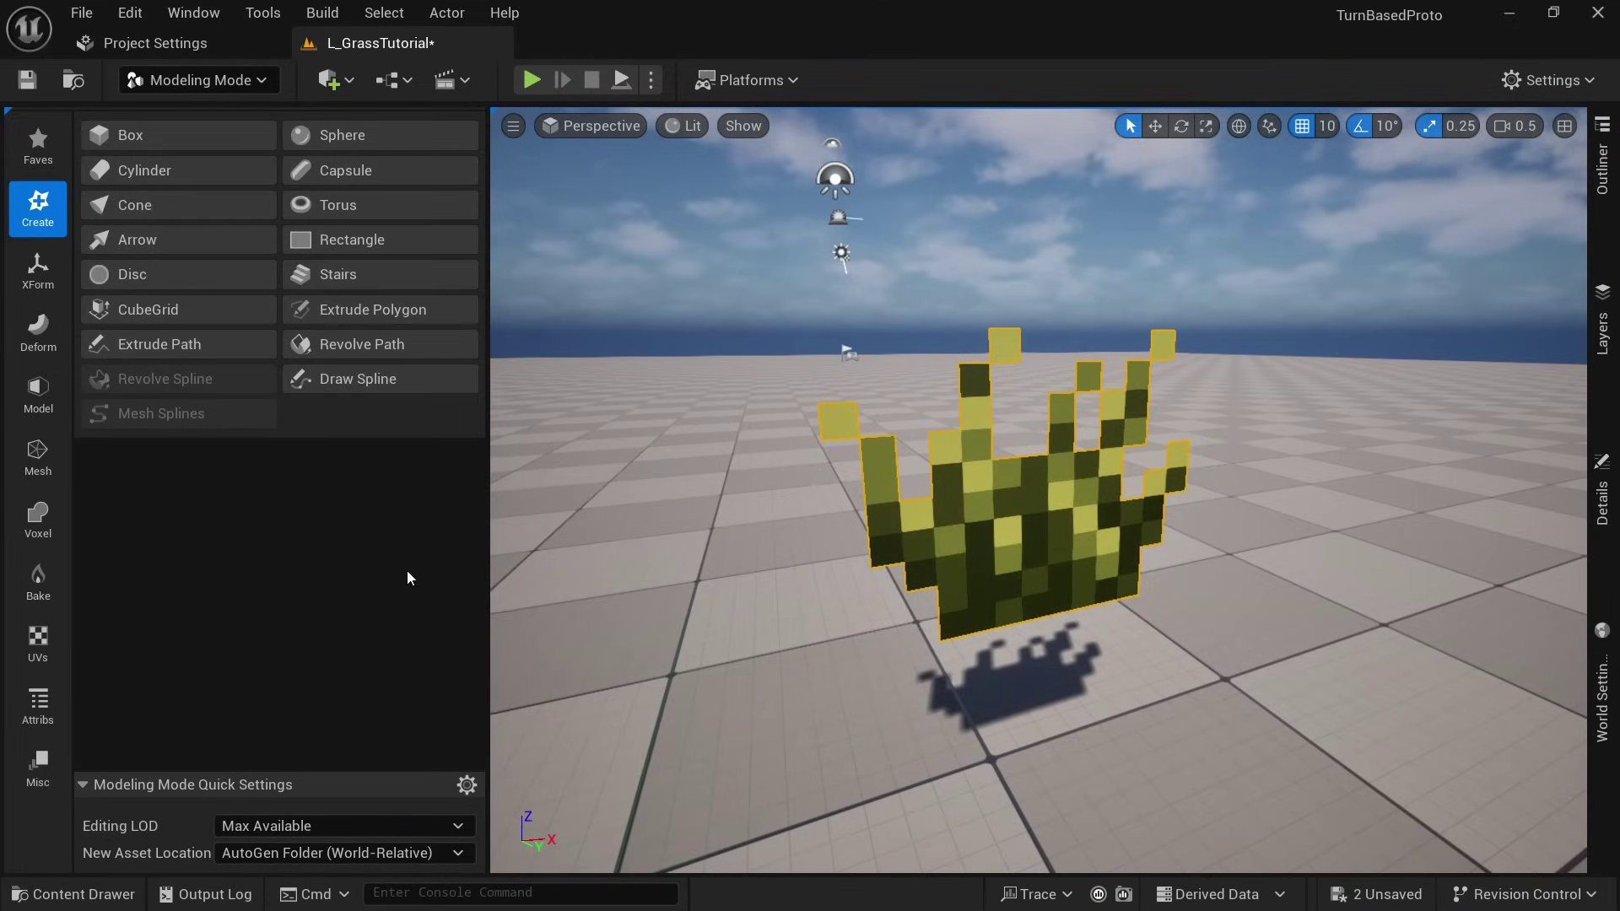
pyautogui.click(38, 270)
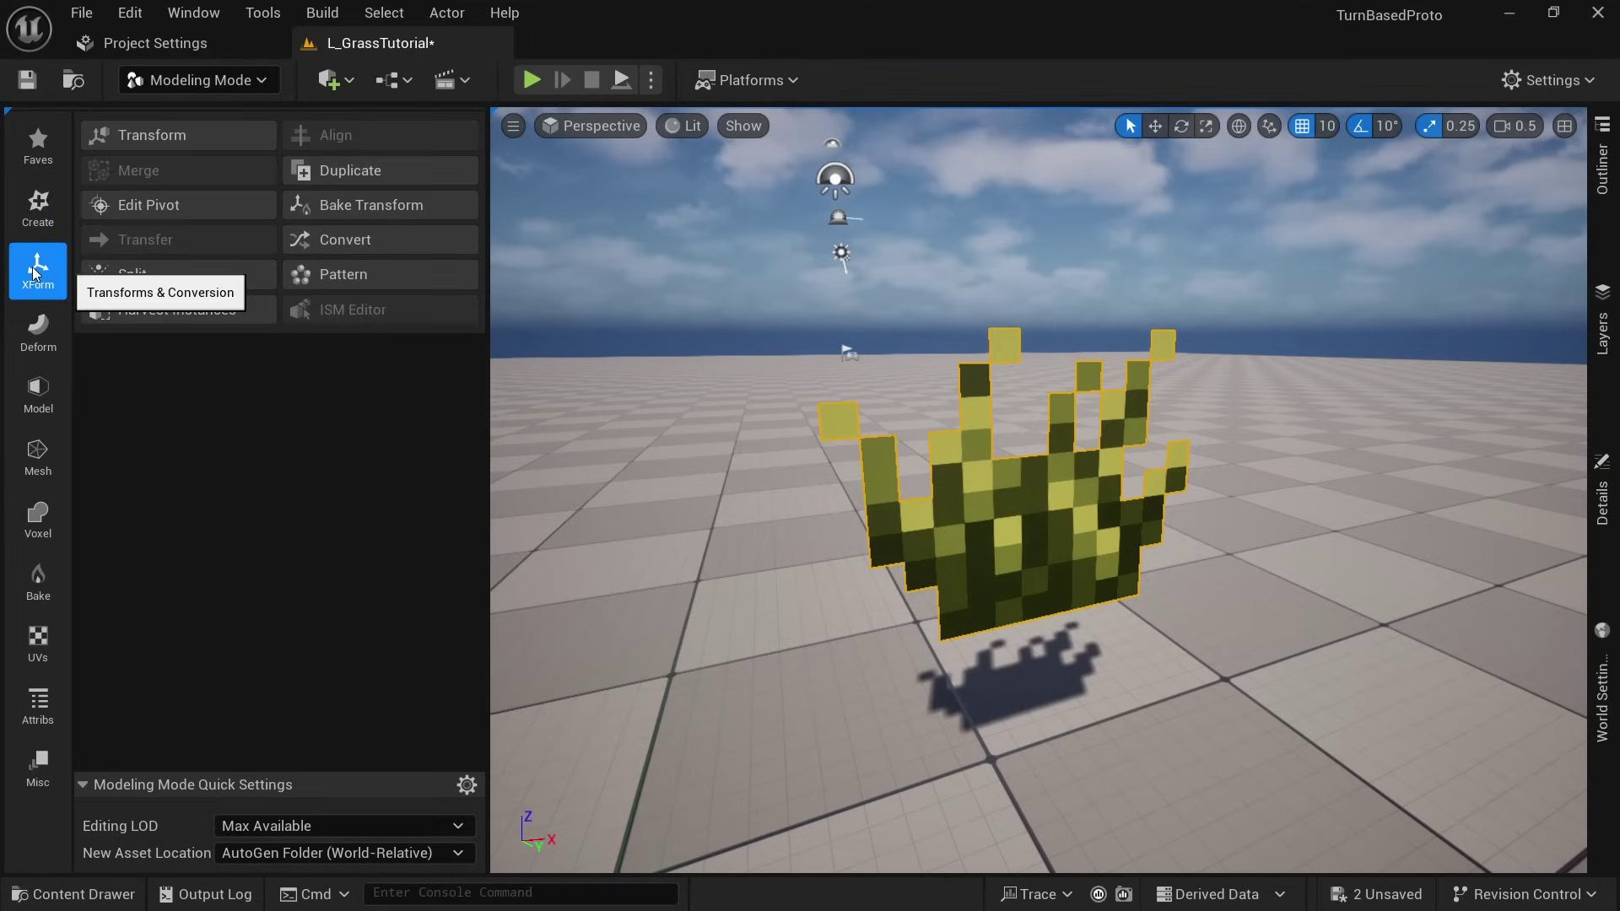
pyautogui.click(378, 204)
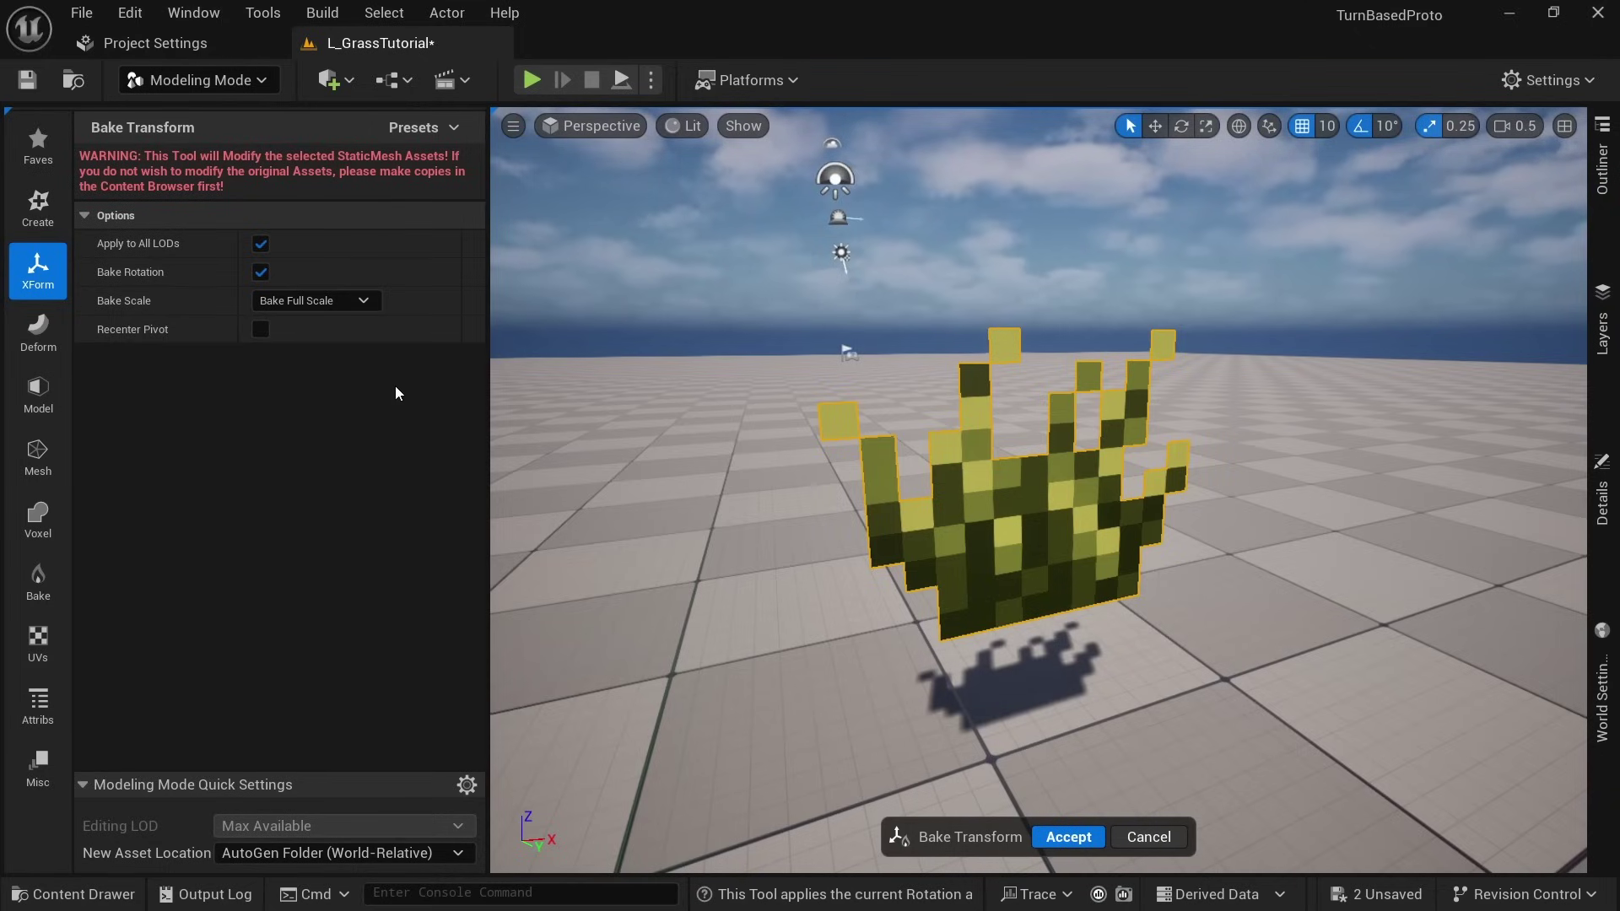
pyautogui.click(1095, 846)
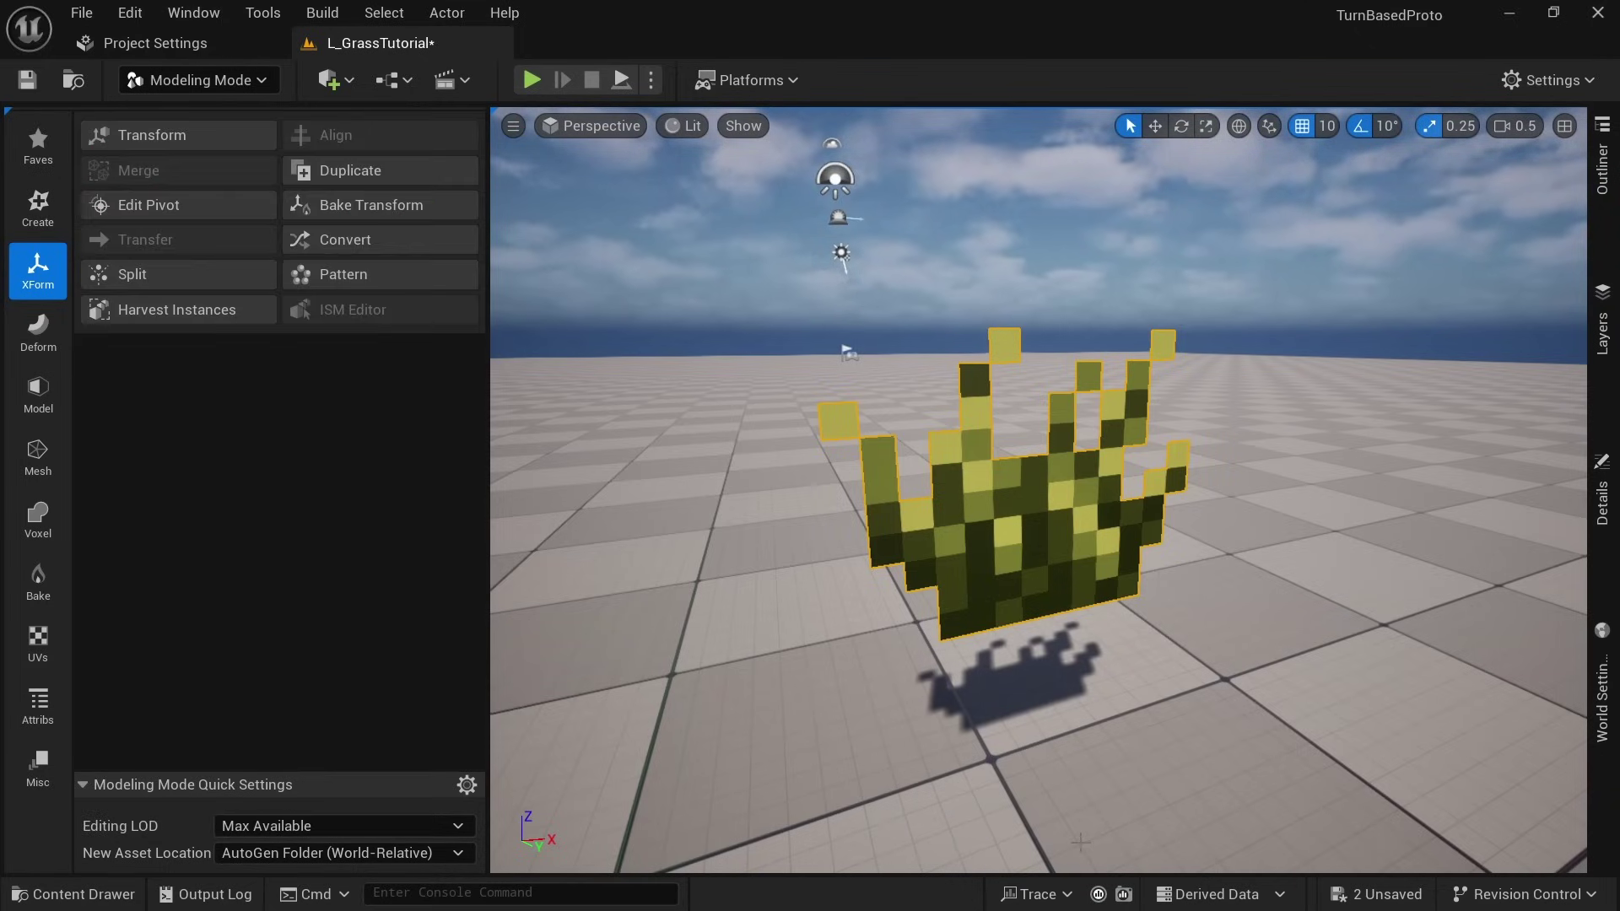
# - Move the rectangle's pivot to its Bottom with Edit Pivot and accept
pyautogui.click(165, 205)
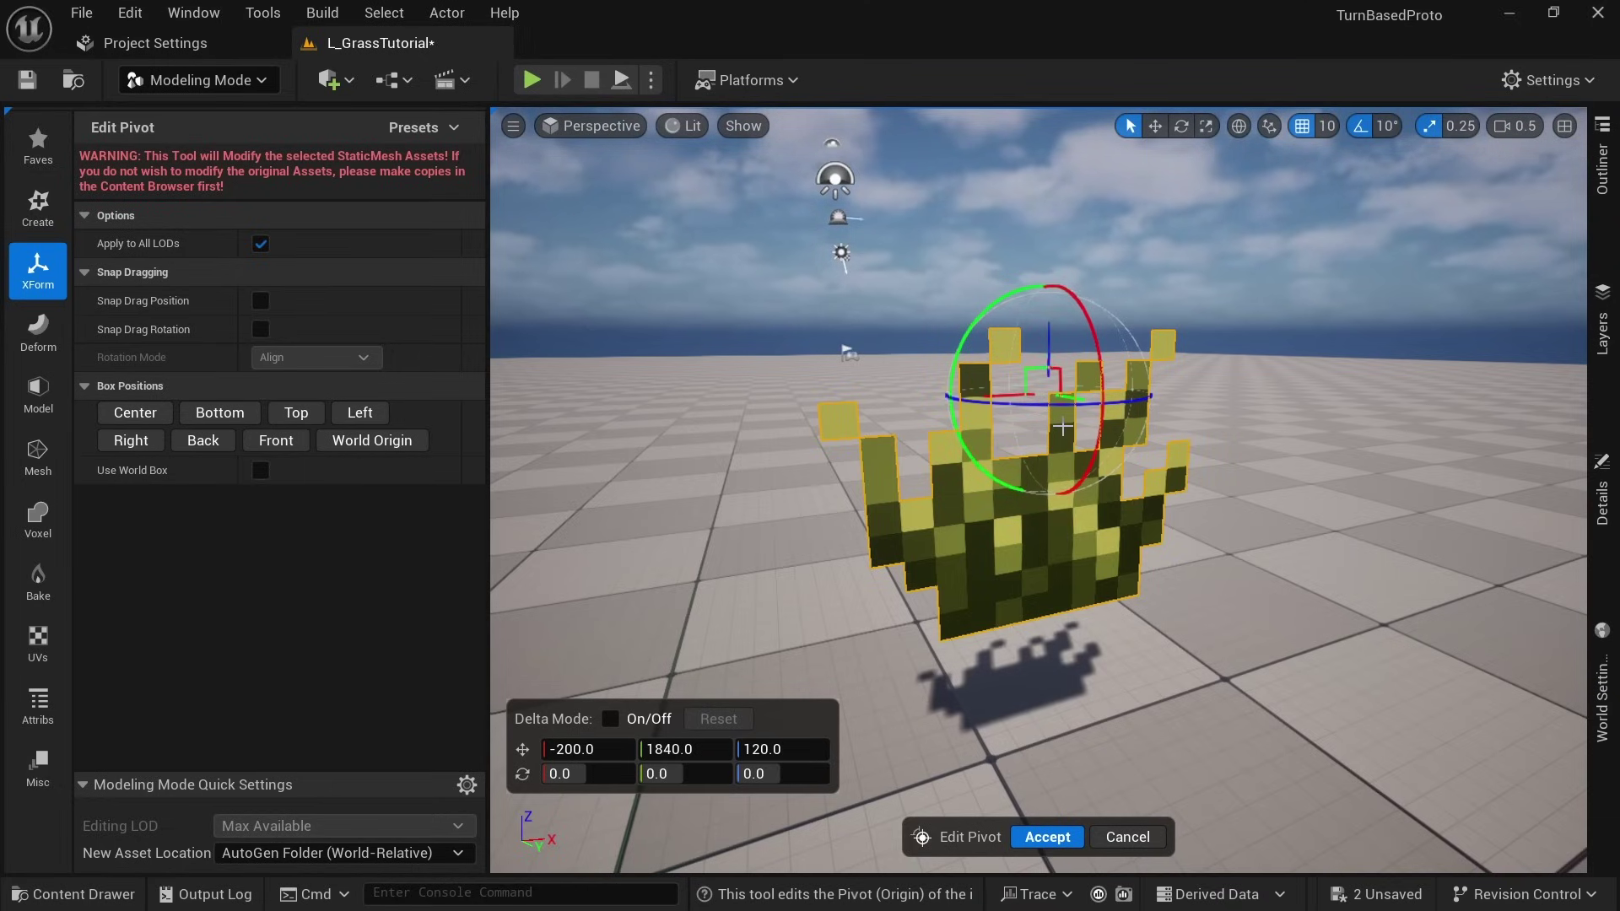
pyautogui.click(210, 415)
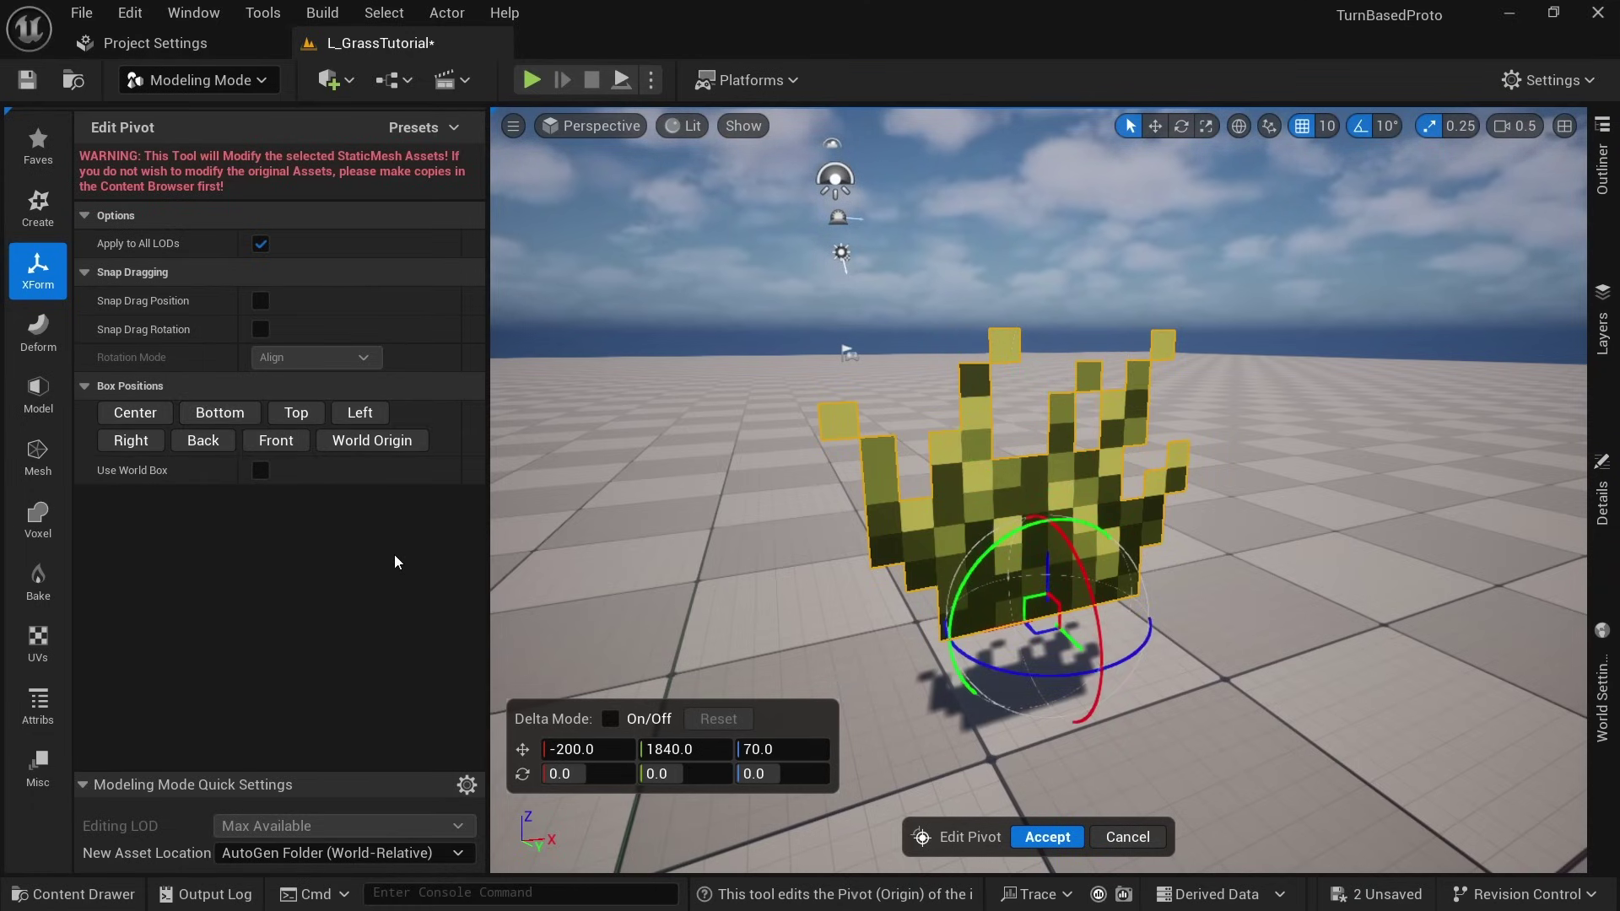
pyautogui.click(1044, 839)
# - Return to selection mode and move the rectangle grass mesh into the GrassTutorial folder
pyautogui.click(202, 80)
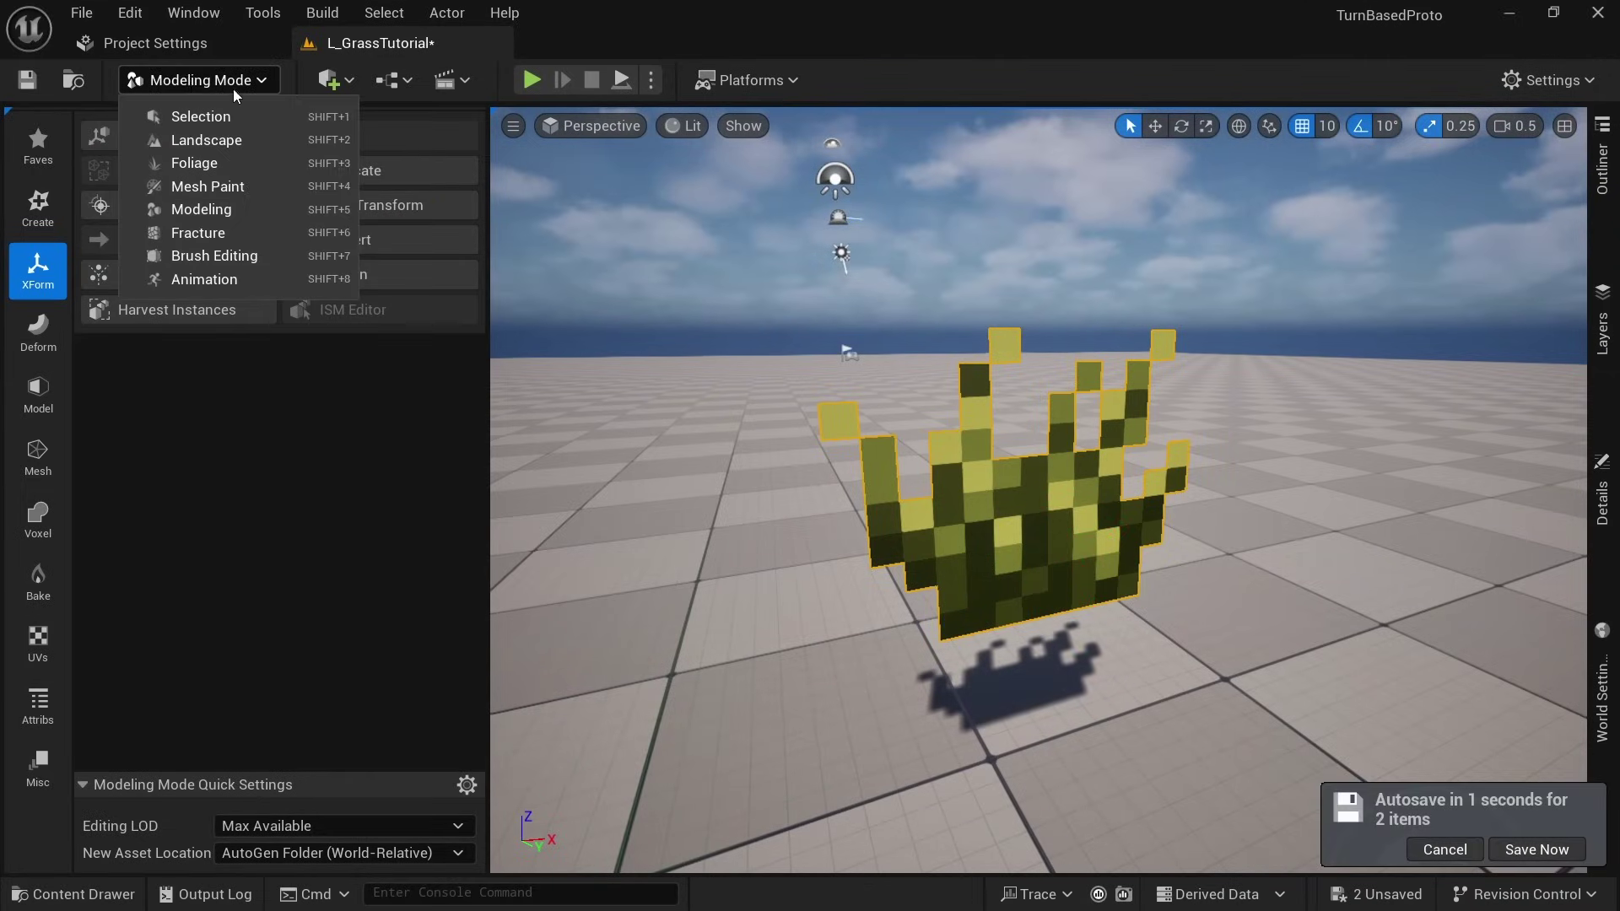
pyautogui.click(241, 112)
pyautogui.hotkey('ctrl', 'space')
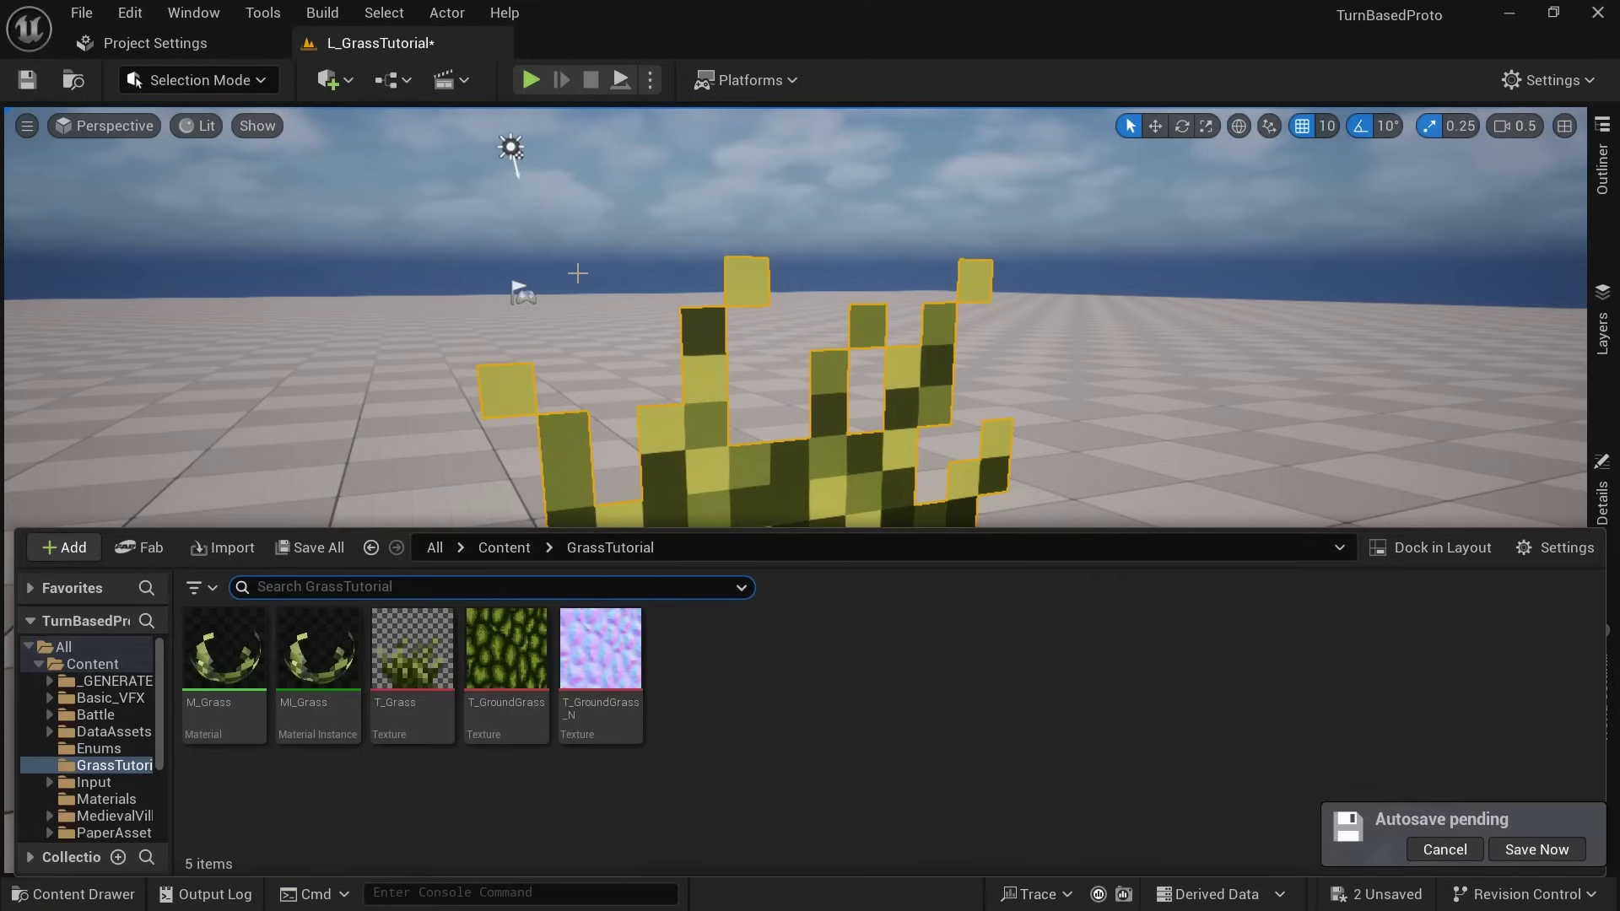
pyautogui.click(50, 681)
pyautogui.click(105, 697)
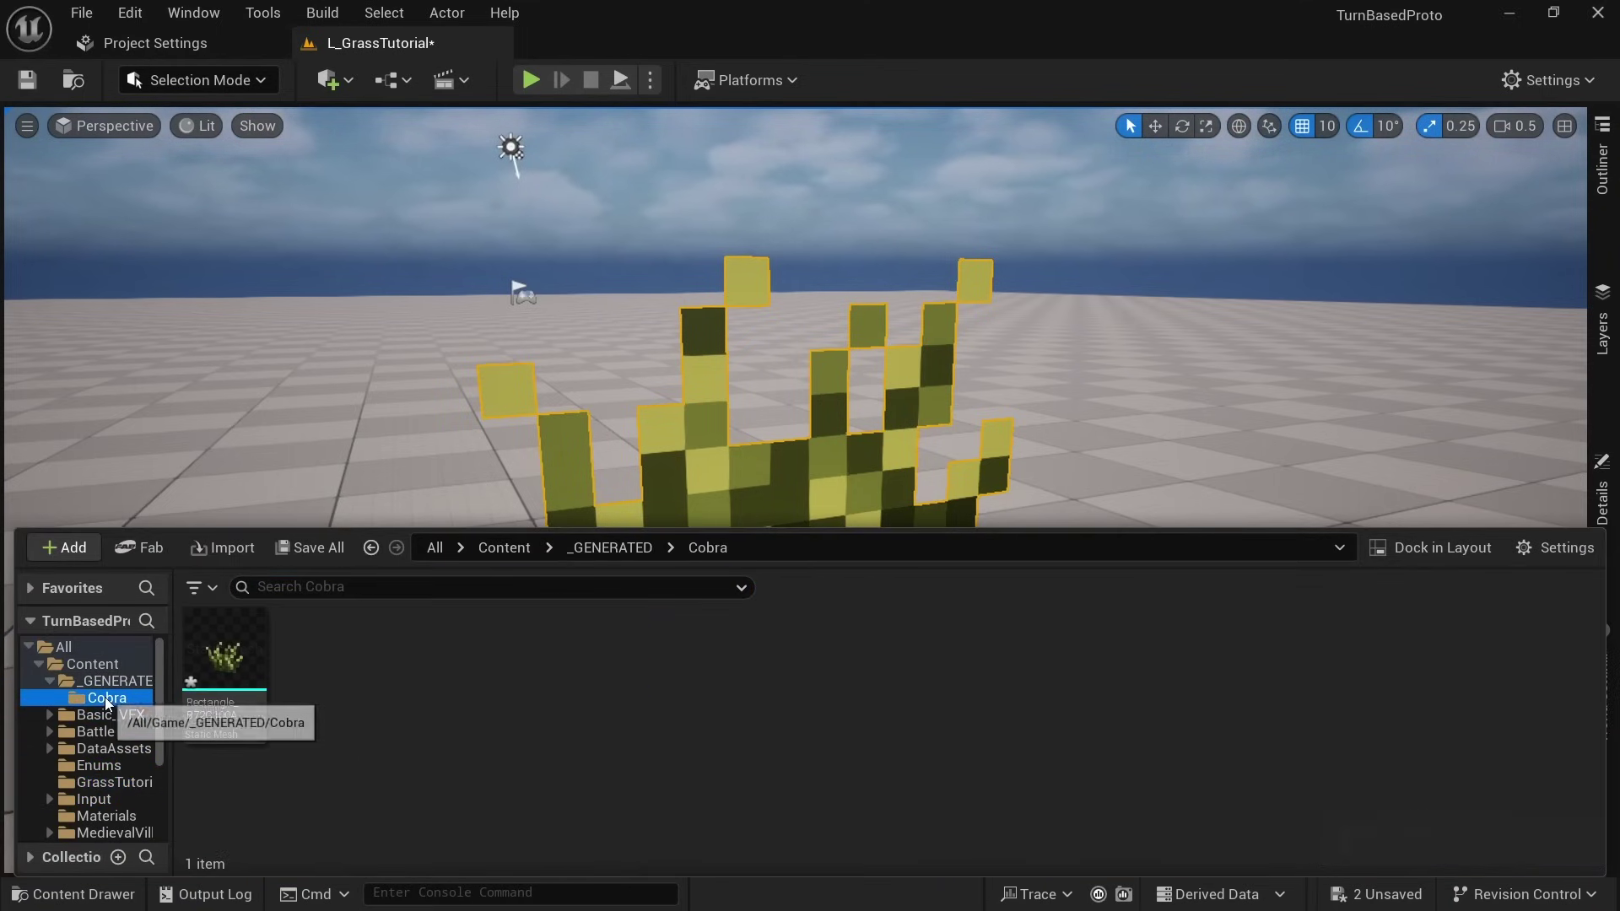
pyautogui.moveTo(206, 671)
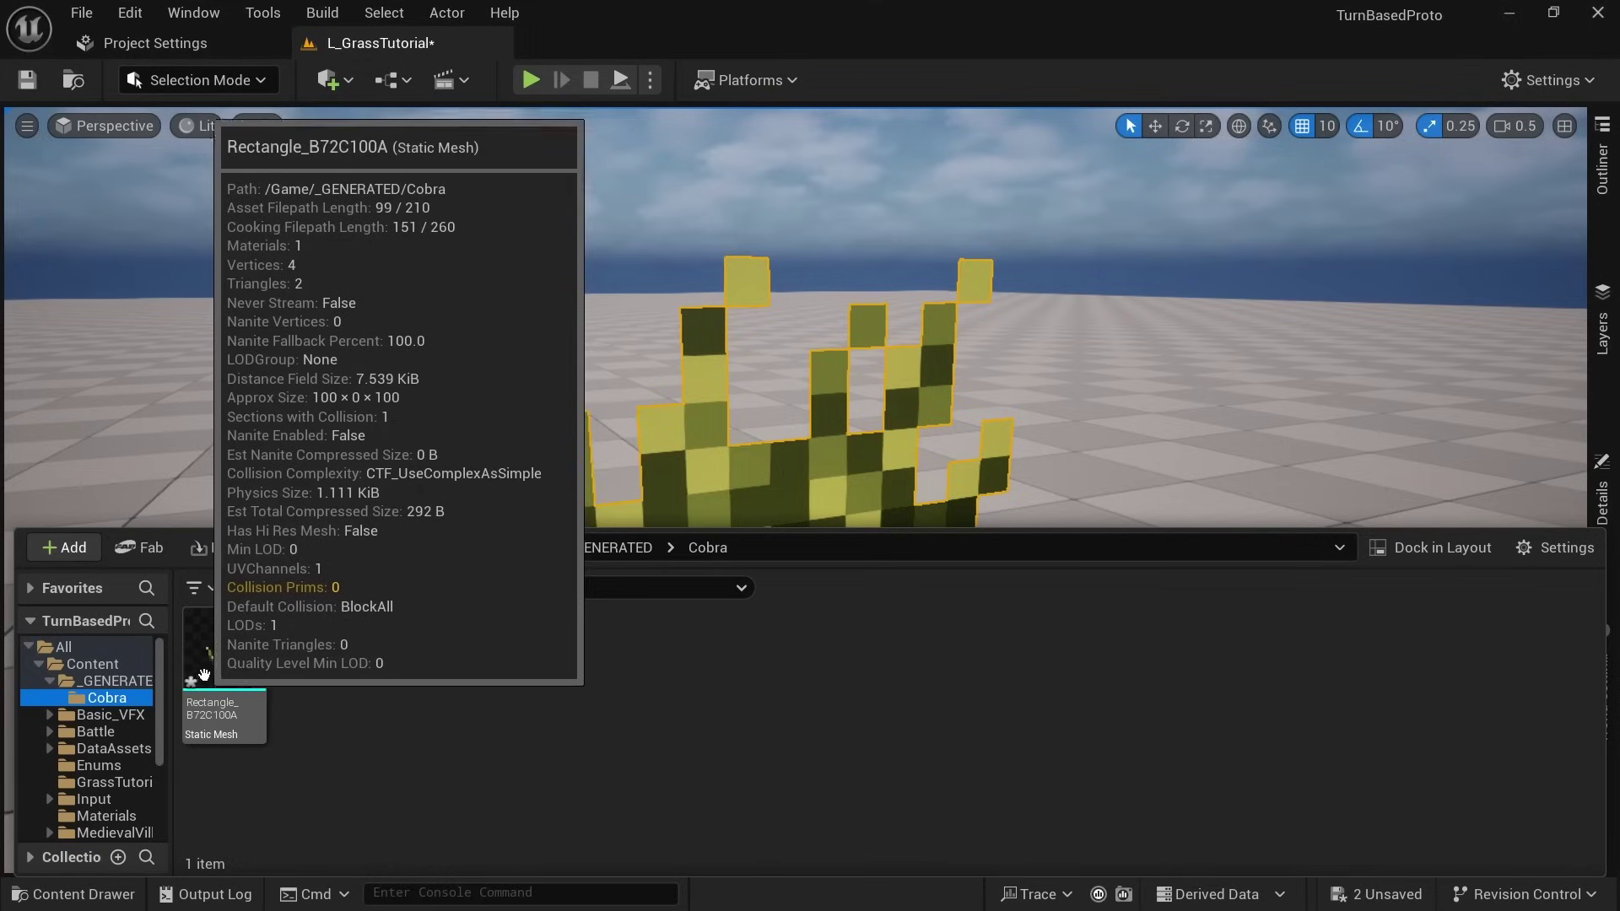
pyautogui.moveTo(207, 671); pyautogui.dragTo(108, 788)
pyautogui.click(165, 833)
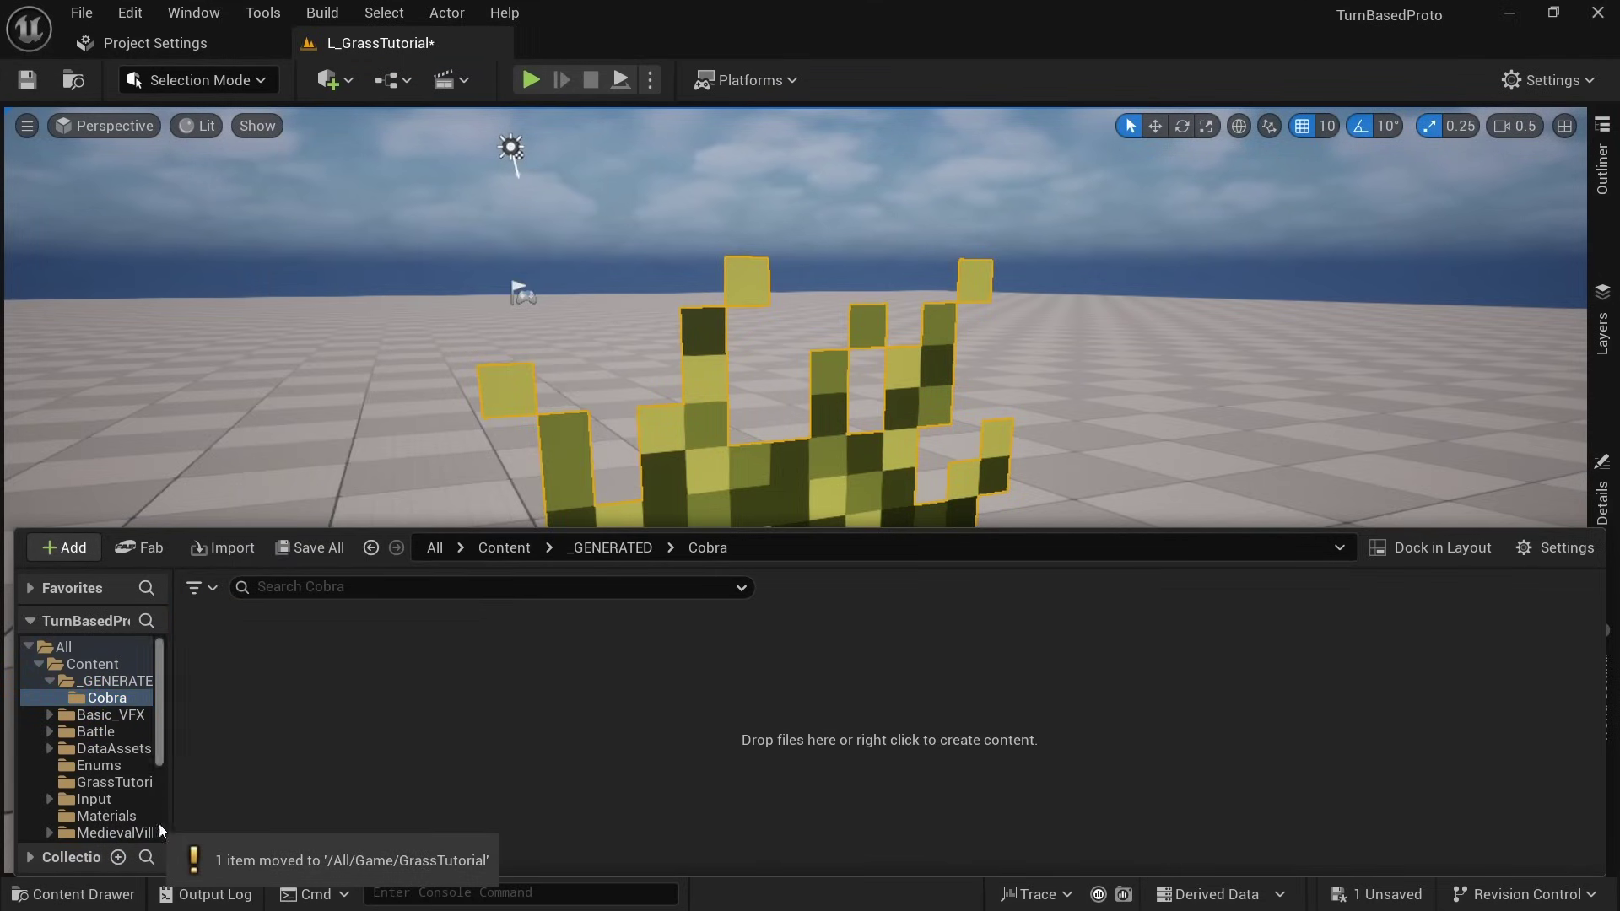
pyautogui.click(123, 784)
# - Rename the rectangle grass mesh to SM_Grass
pyautogui.click(408, 718)
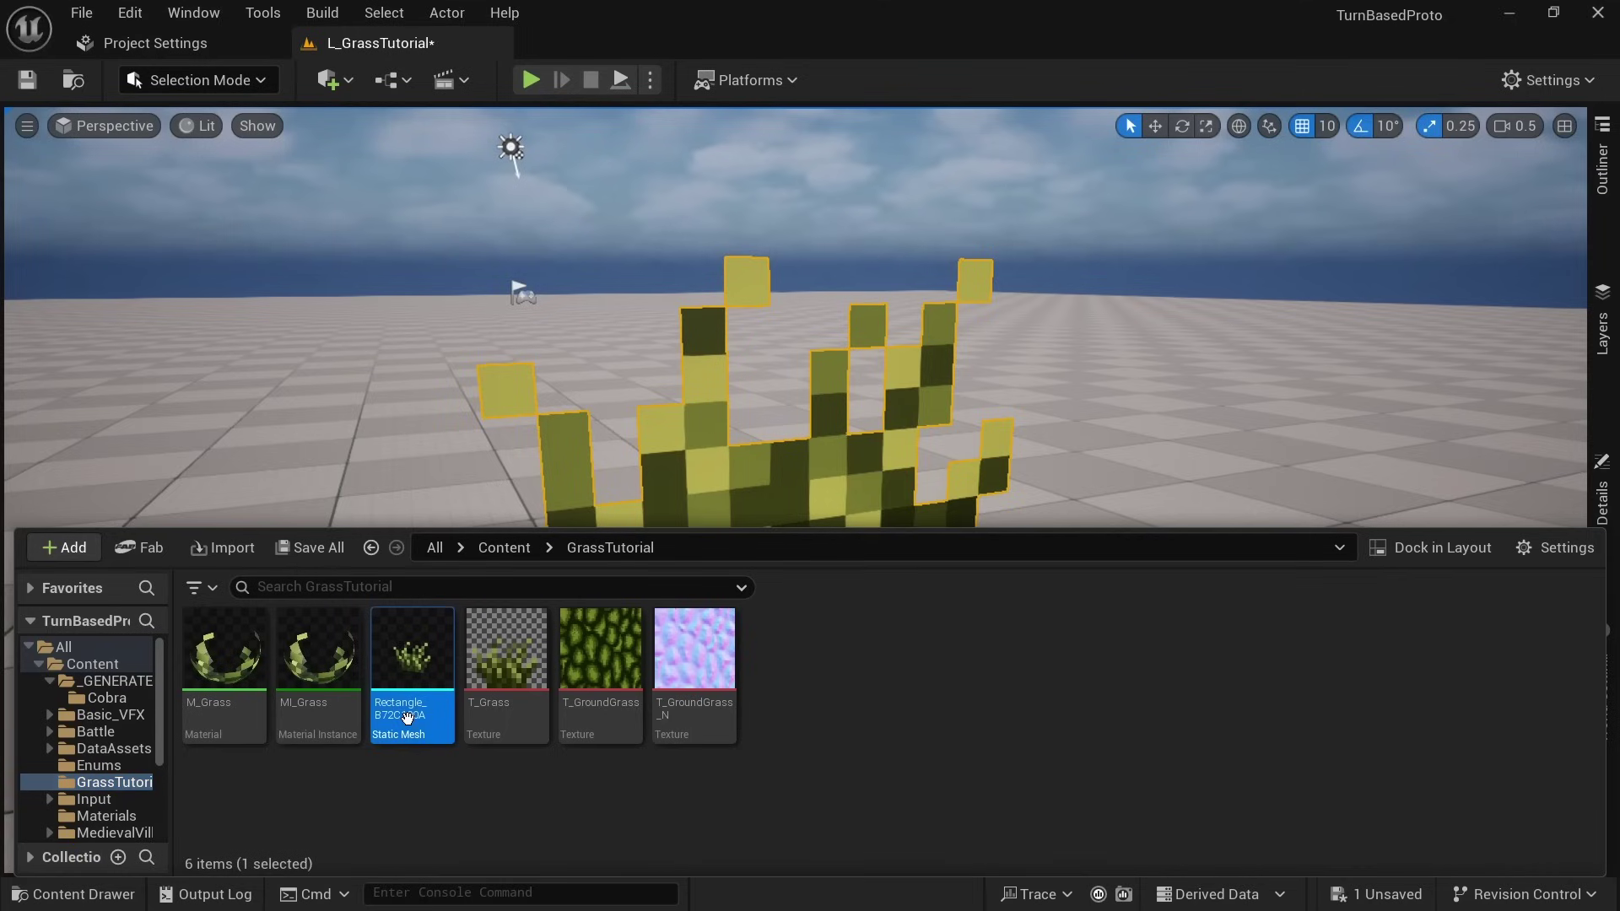
pyautogui.press('F2')
pyautogui.write('SM)_')
pyautogui.press('BackSpace')
pyautogui.press('BackSpace')
pyautogui.write('_Grass')
pyautogui.press('Return')
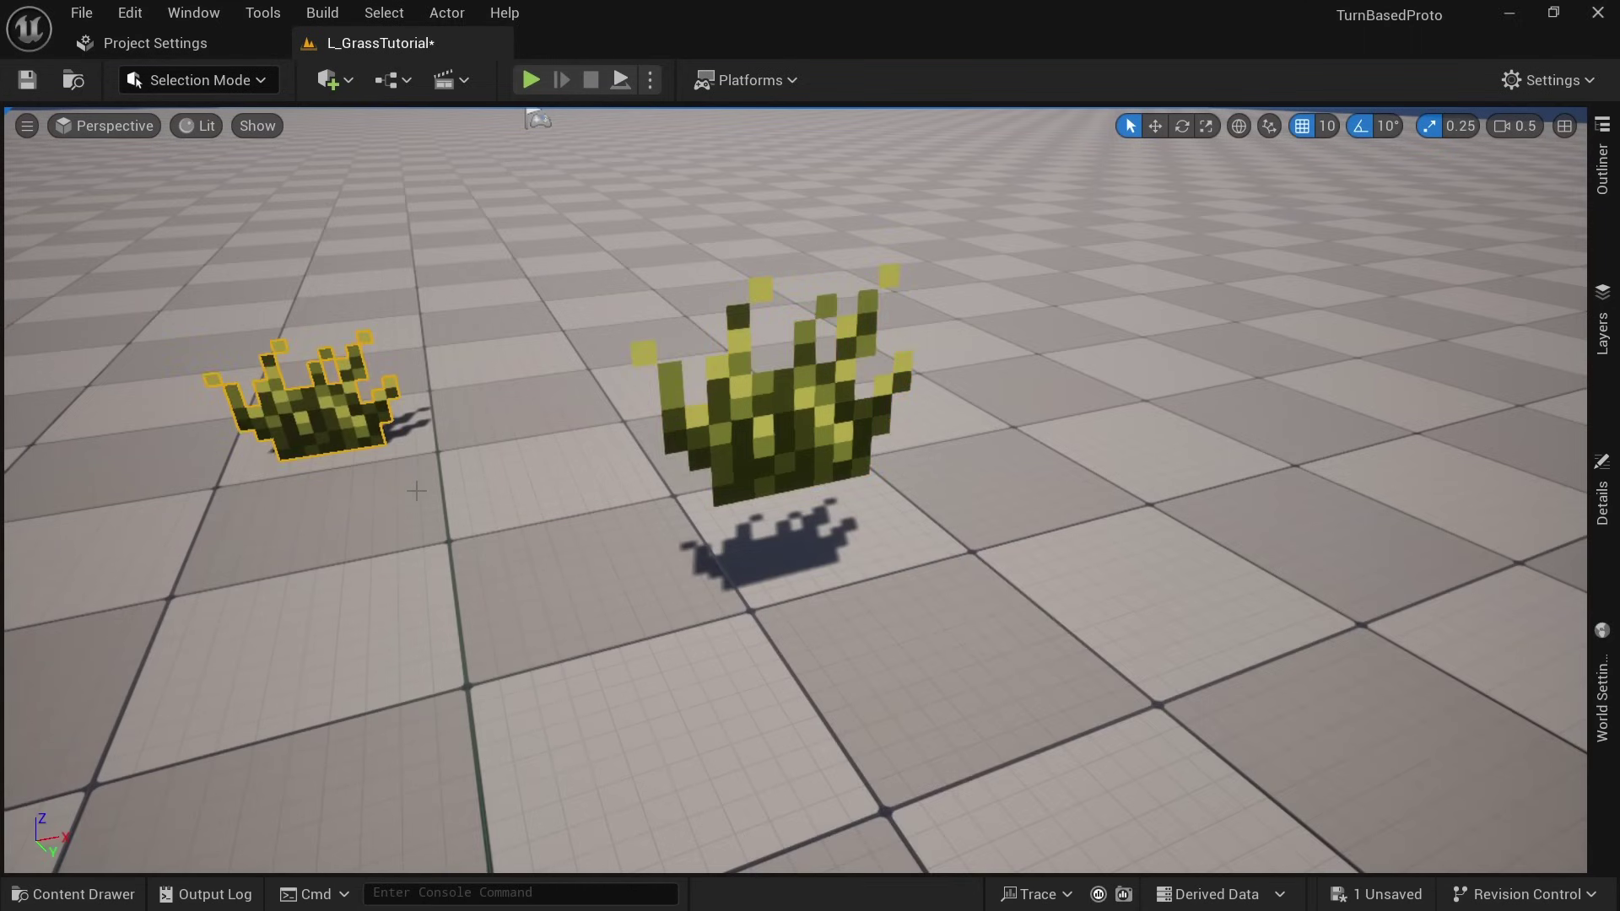
# - Place an SM_Grass copy in the level, then delete it and every other grass clump
pyautogui.hotkey('ctrl', 'space')
pyautogui.moveTo(413, 670); pyautogui.dragTo(549, 337)
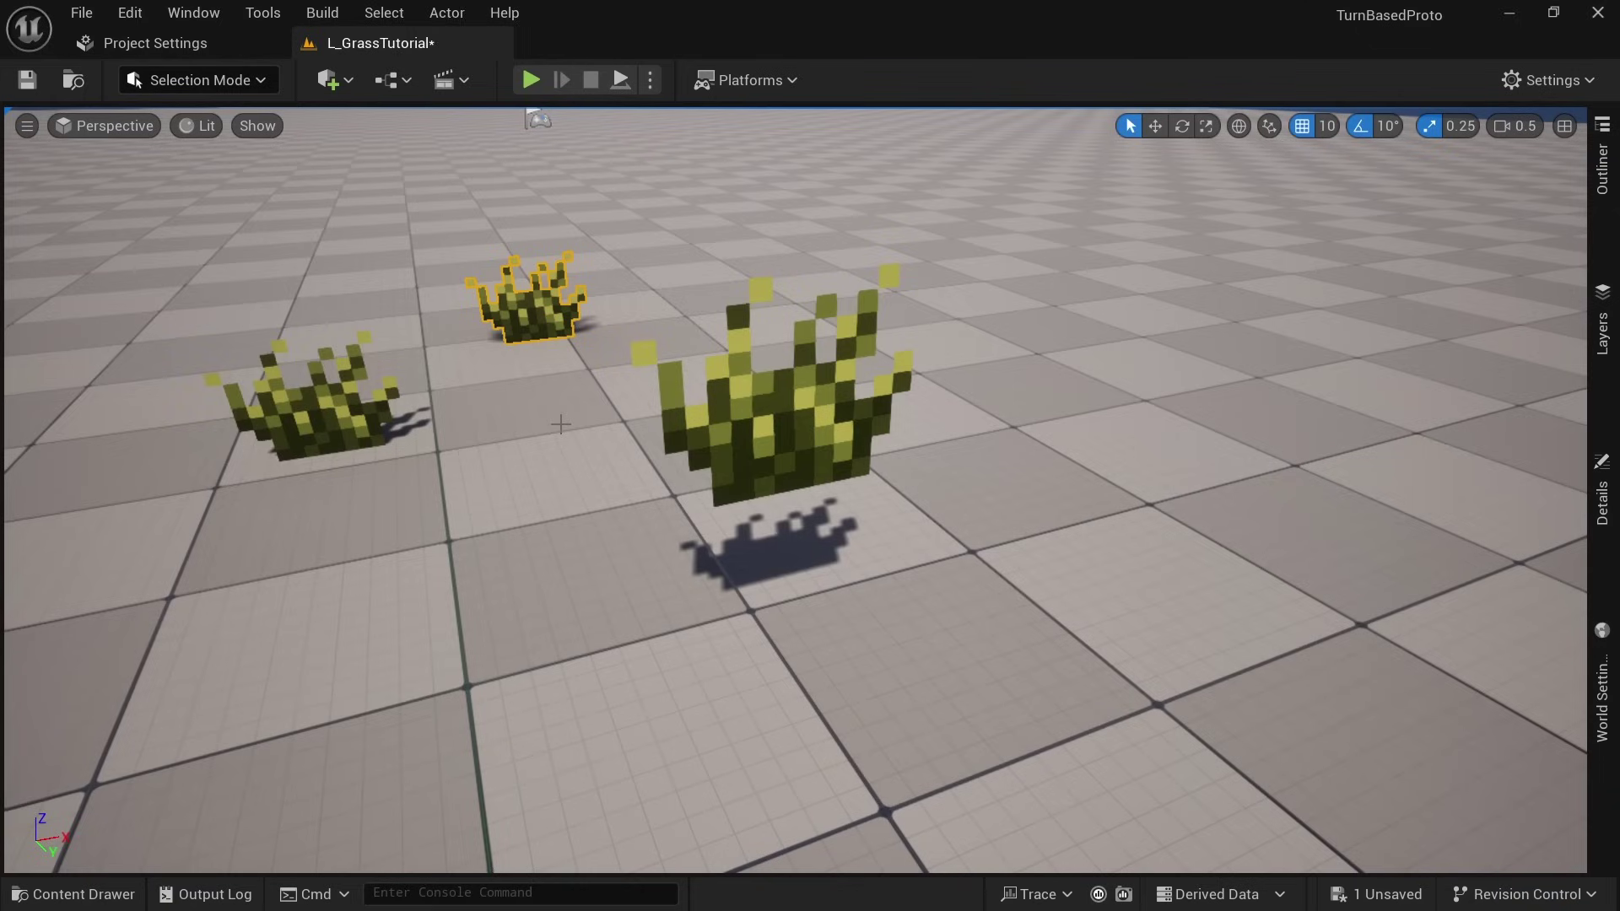
pyautogui.press('Delete')
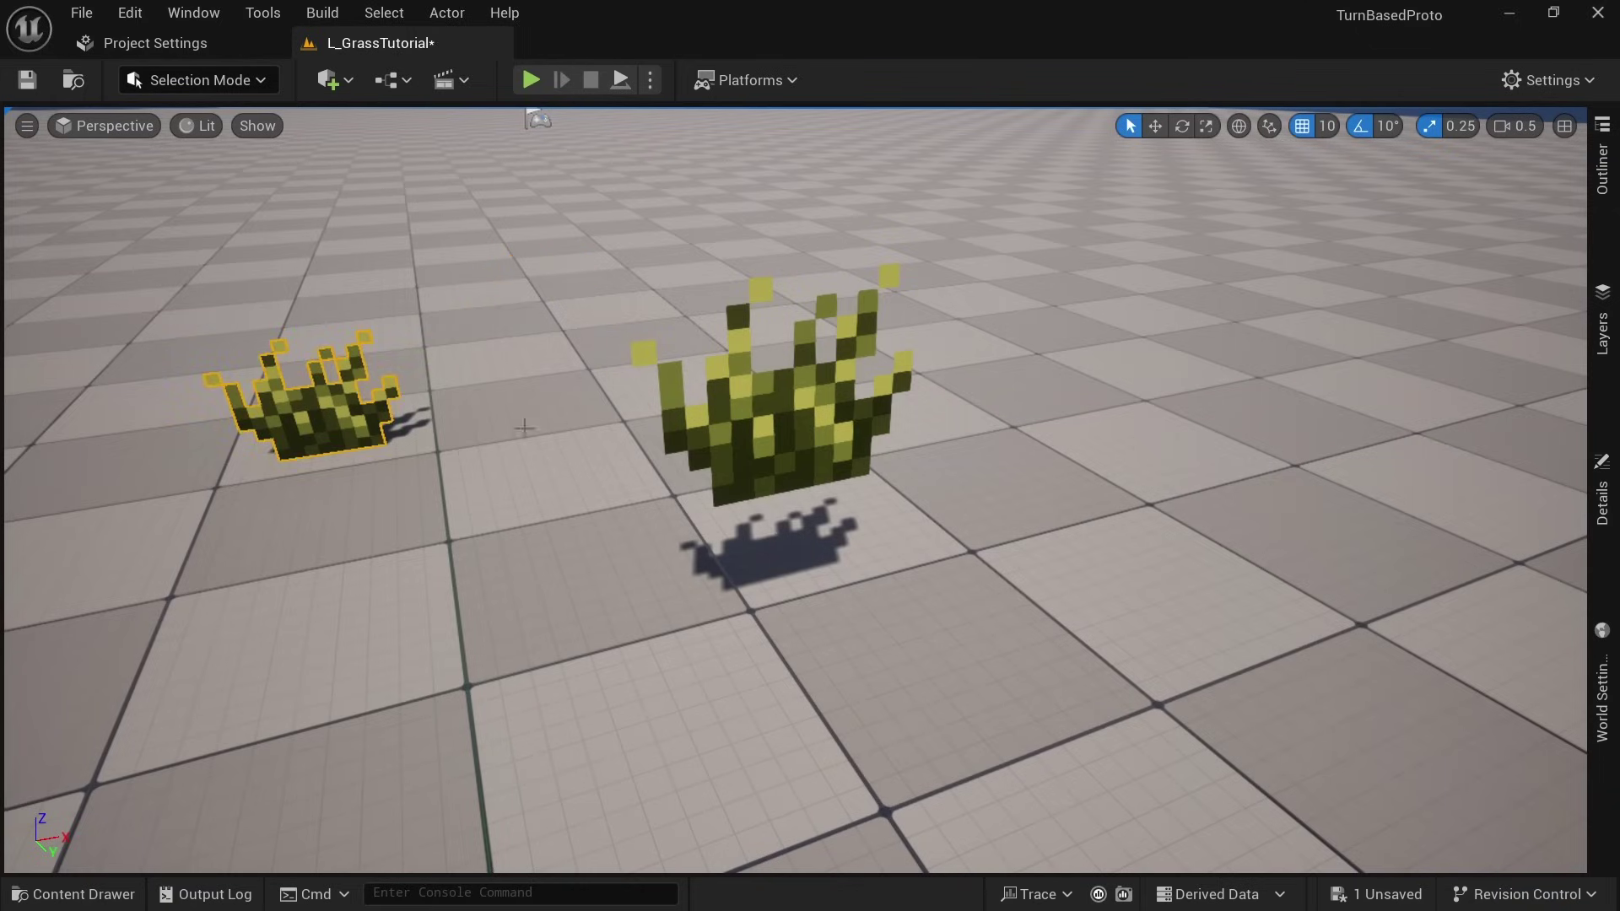
pyautogui.press('Delete')
pyautogui.click(872, 430)
pyautogui.press('Delete')
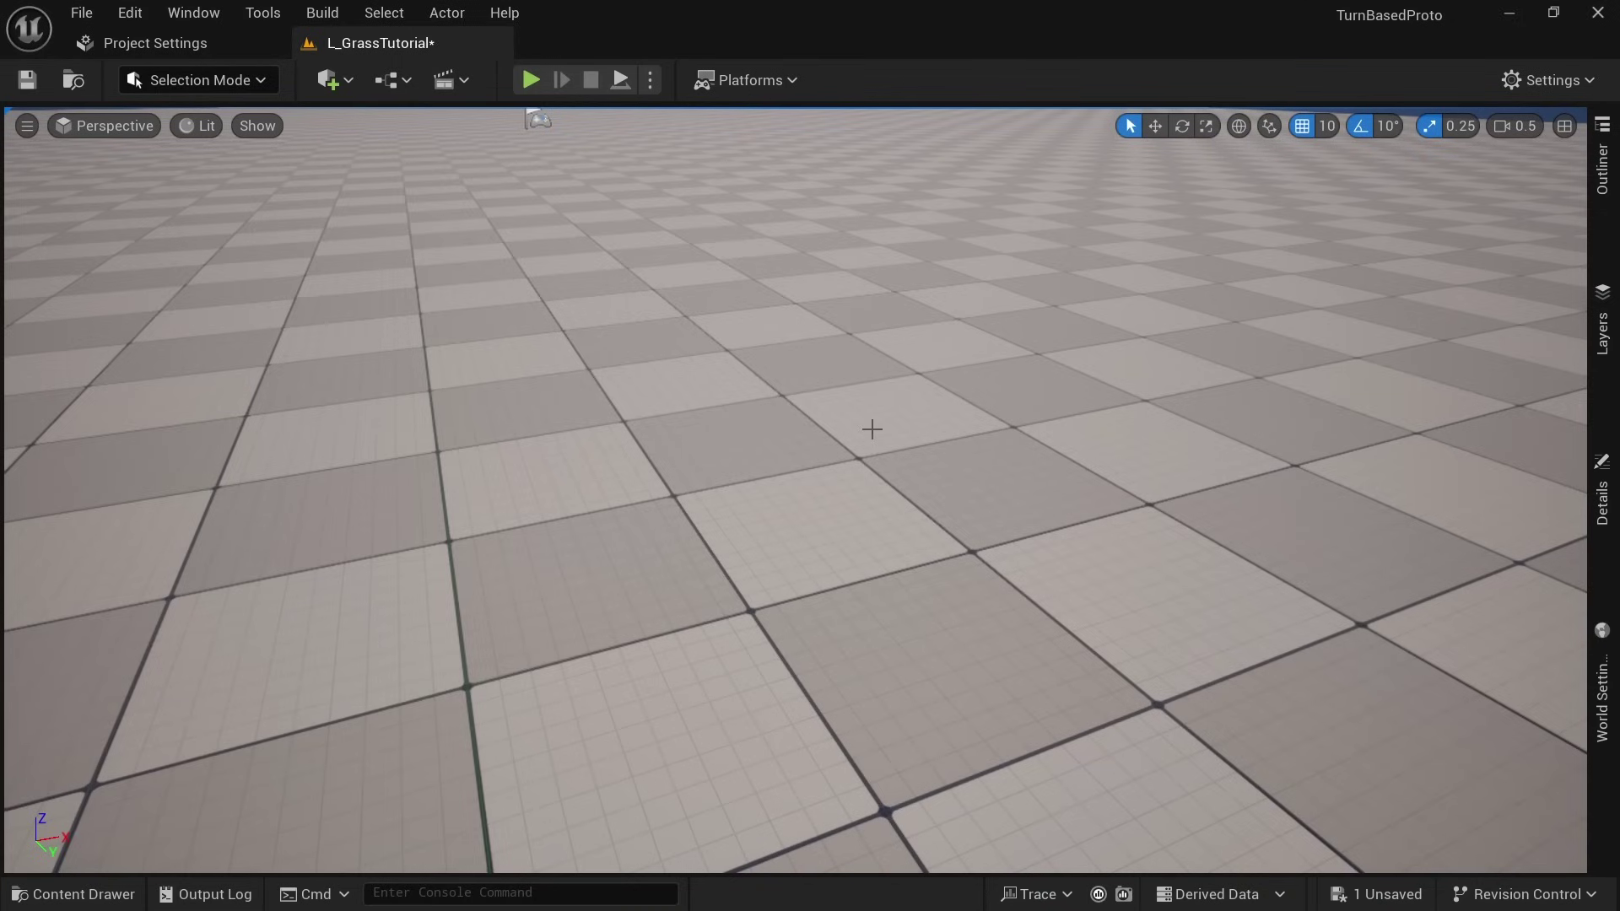
# - Switch to Landscape mode and create a new landscape with 15×15-quad sections
pyautogui.click(186, 84)
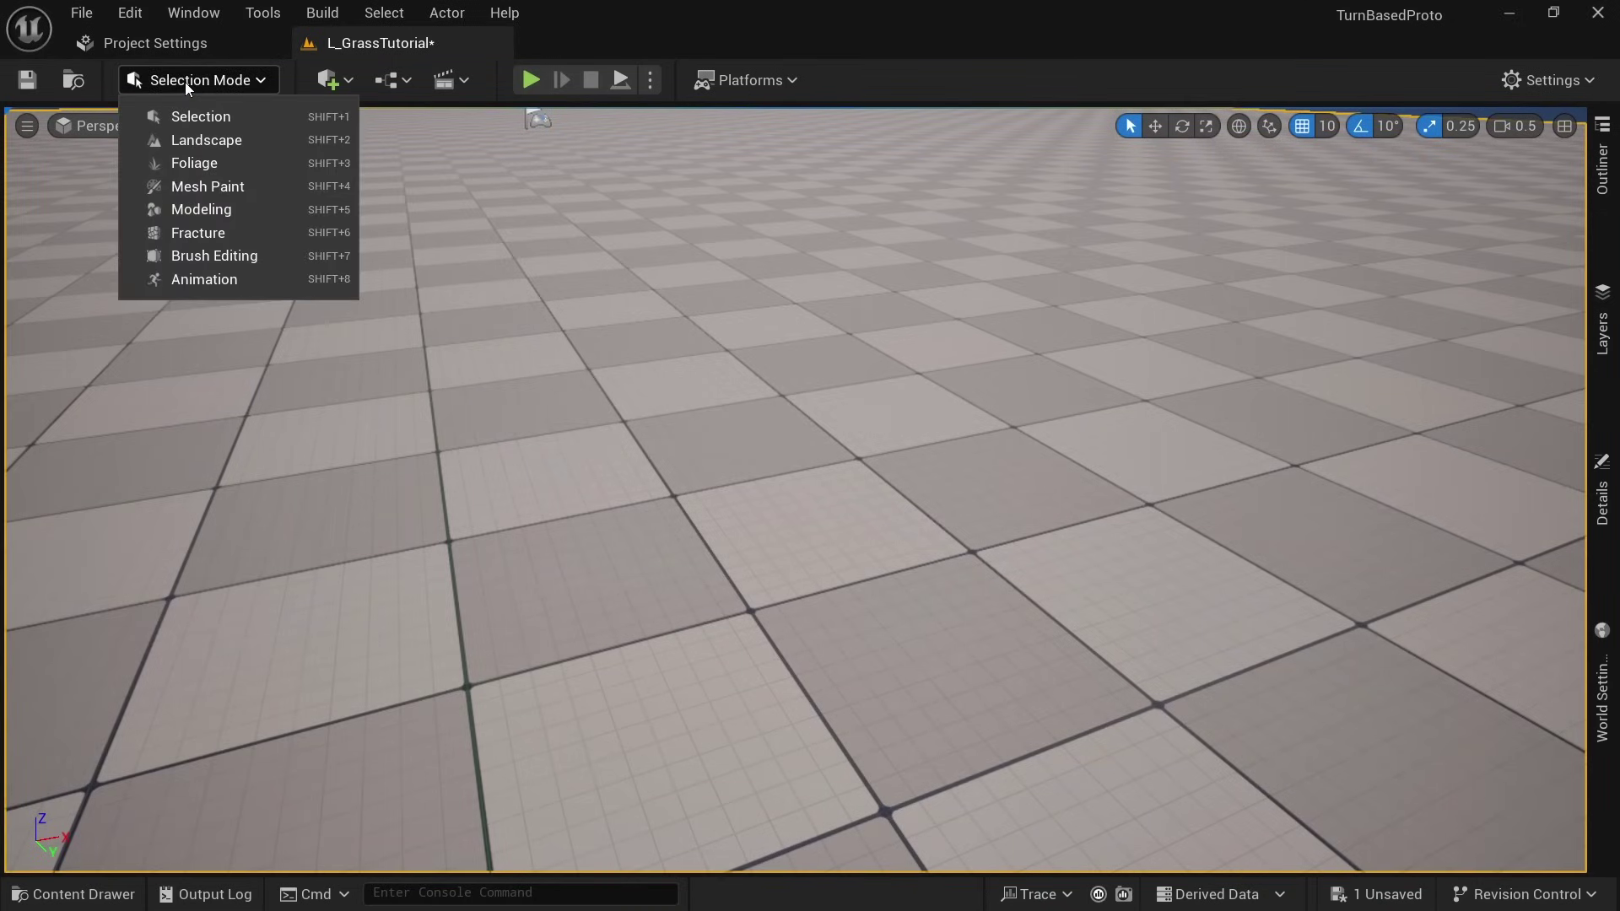
pyautogui.click(230, 141)
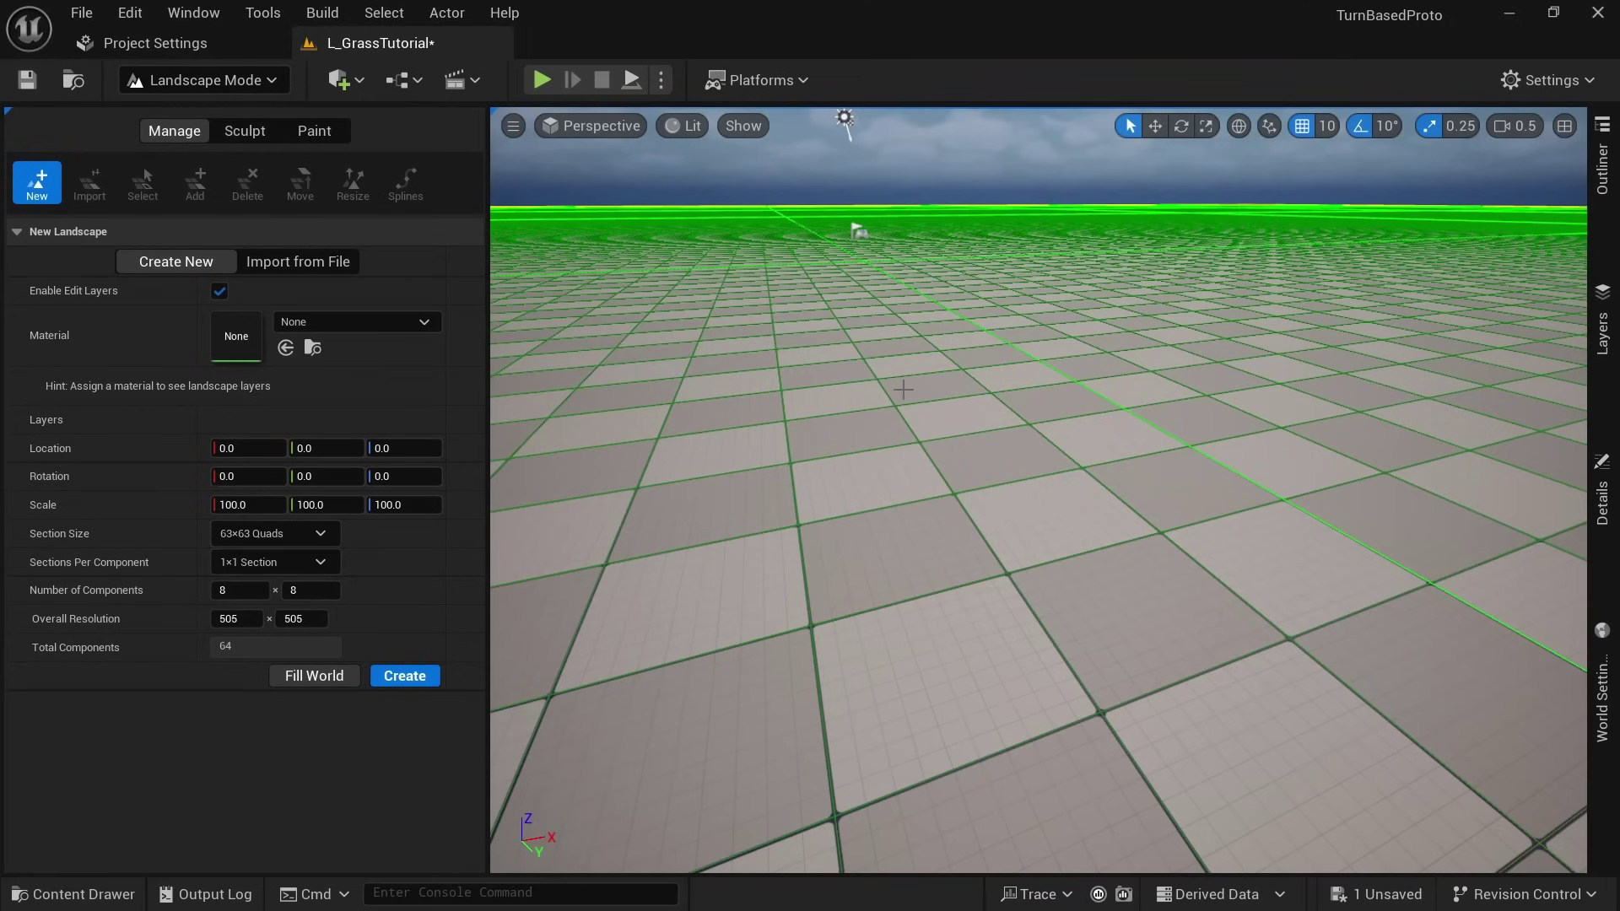
pyautogui.moveTo(903, 389); pyautogui.dragTo(877, 524, button='right')
pyautogui.scroll(1, 890, 489)
pyautogui.scroll(2, 878, 507)
pyautogui.click(329, 533)
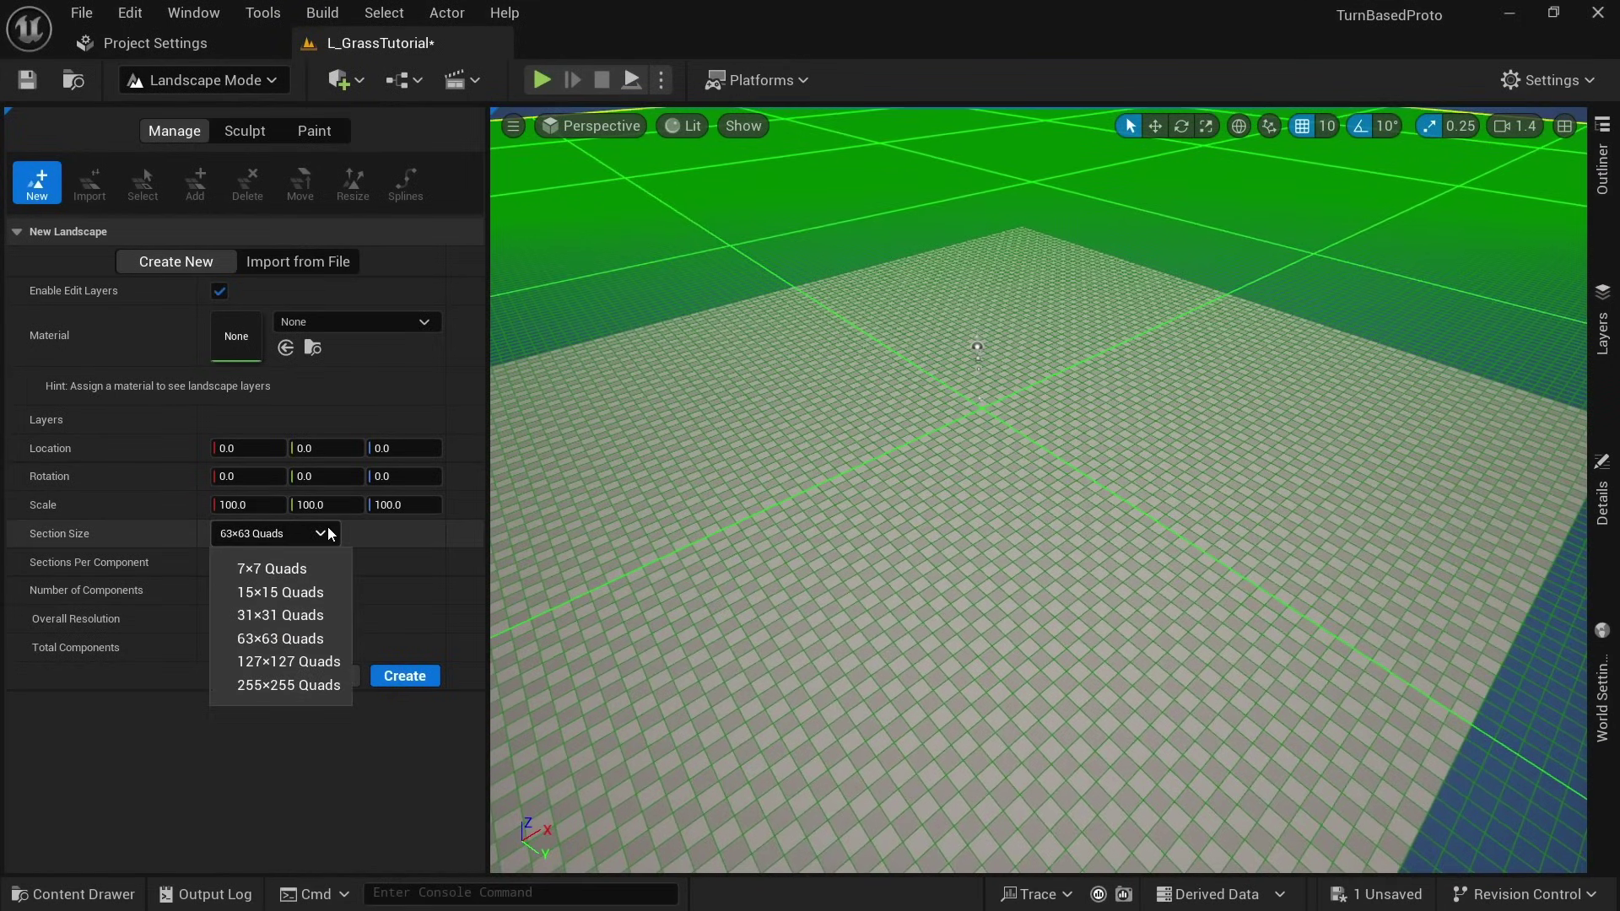
pyautogui.click(282, 594)
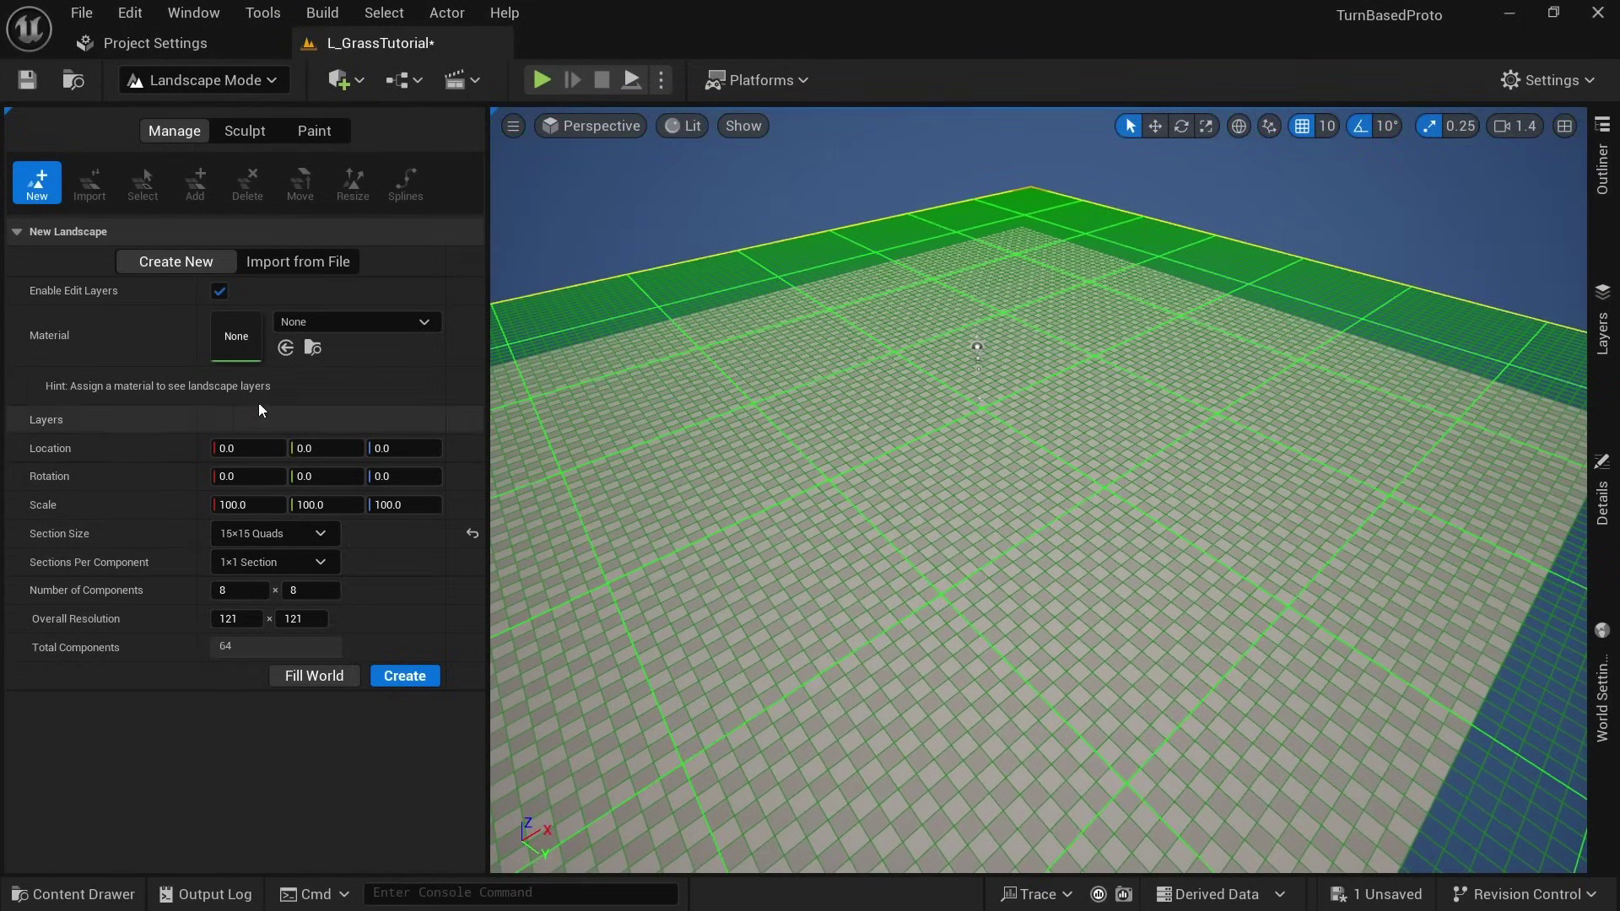
pyautogui.click(418, 678)
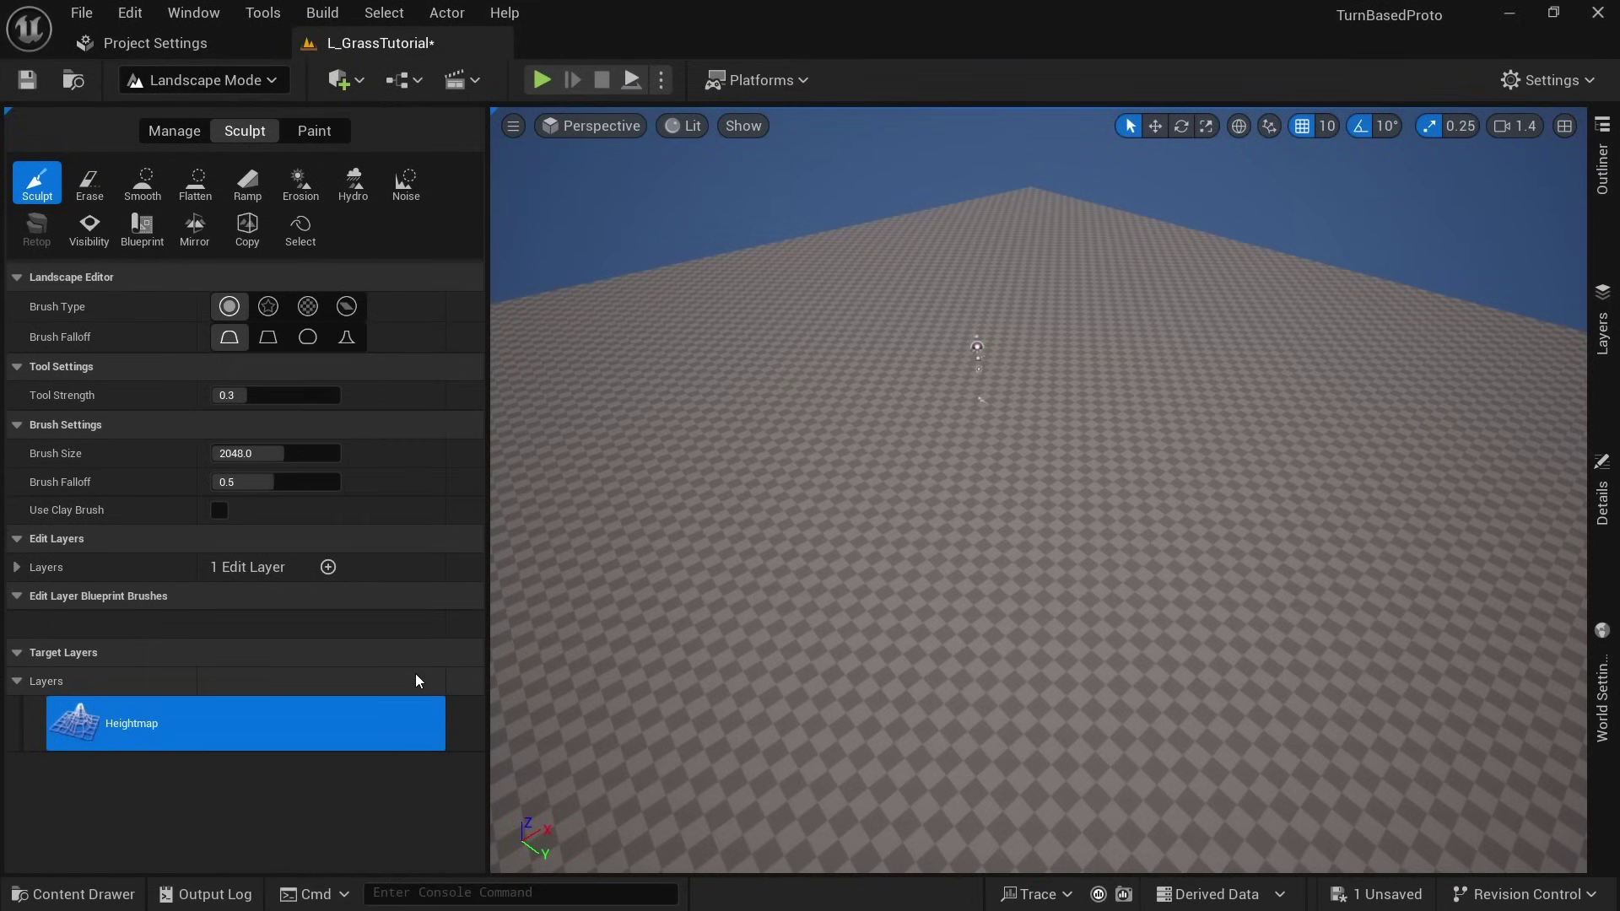
# - In Foliage mode, add SM_Grass as a foliage type and paint grass clumps across the landscape
pyautogui.click(235, 81)
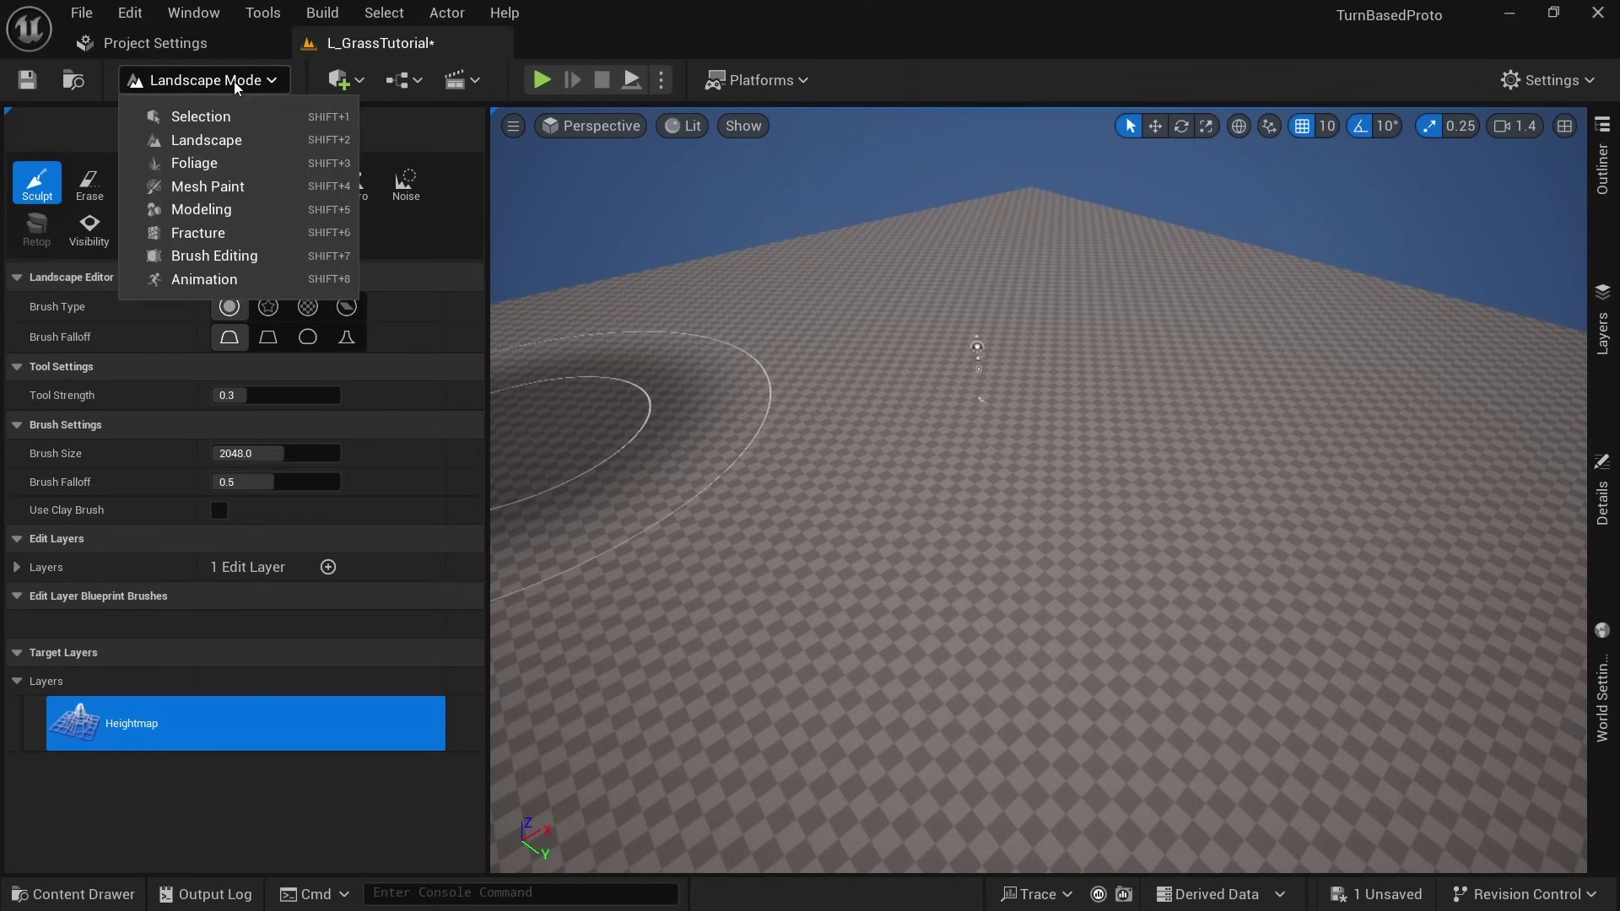
pyautogui.click(201, 164)
pyautogui.hotkey('ctrl', 'space')
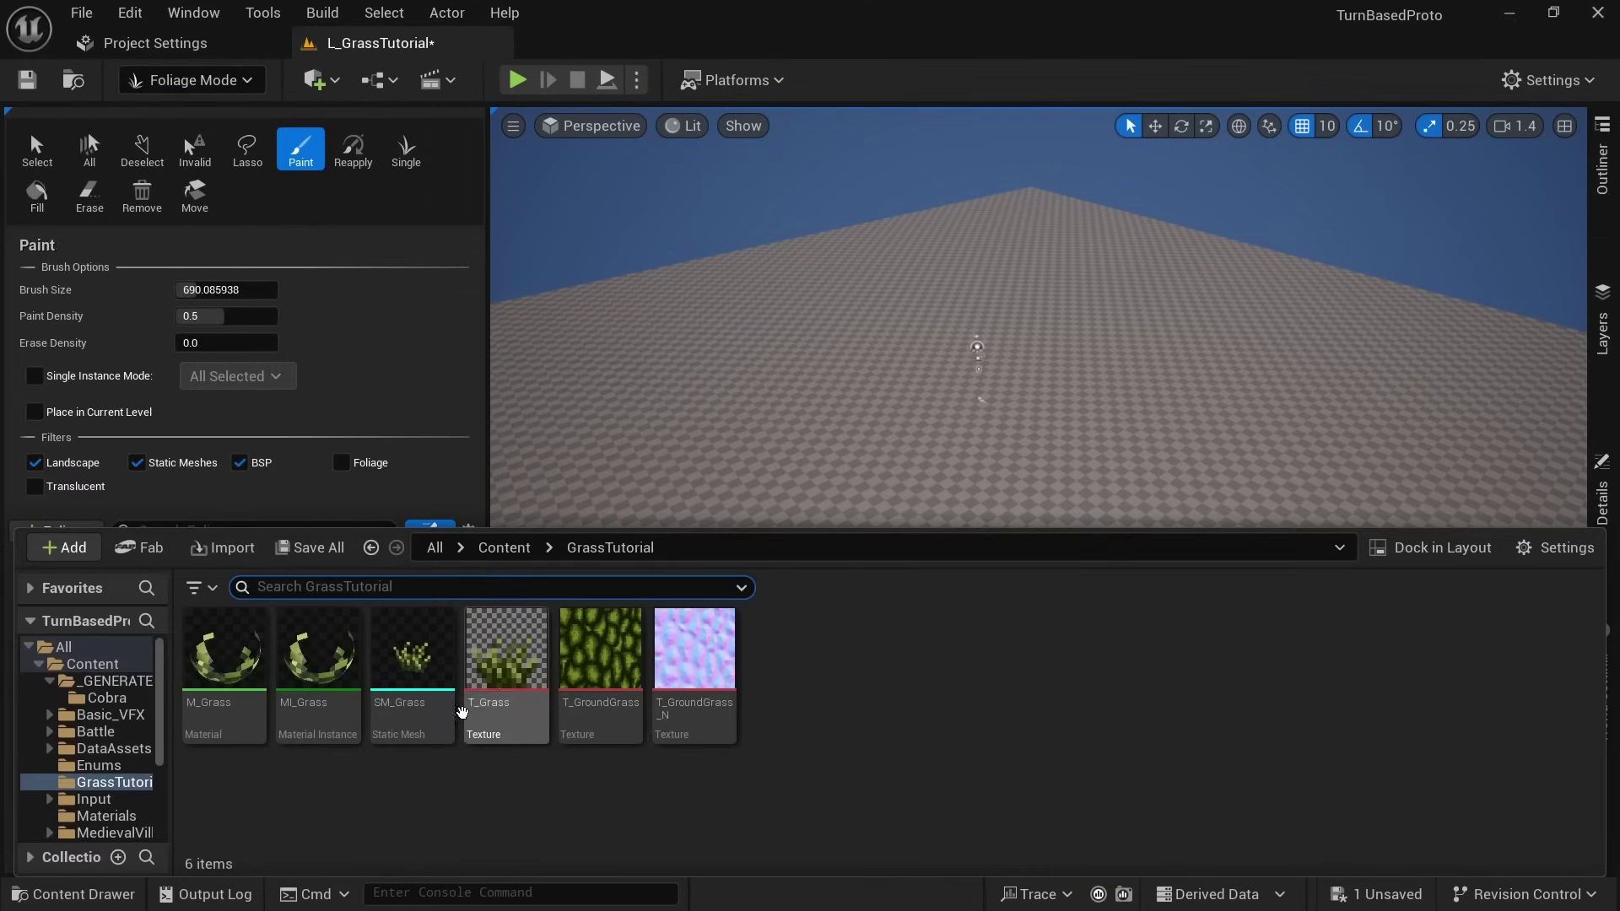
pyautogui.click(413, 662)
pyautogui.moveTo(413, 661); pyautogui.dragTo(202, 620)
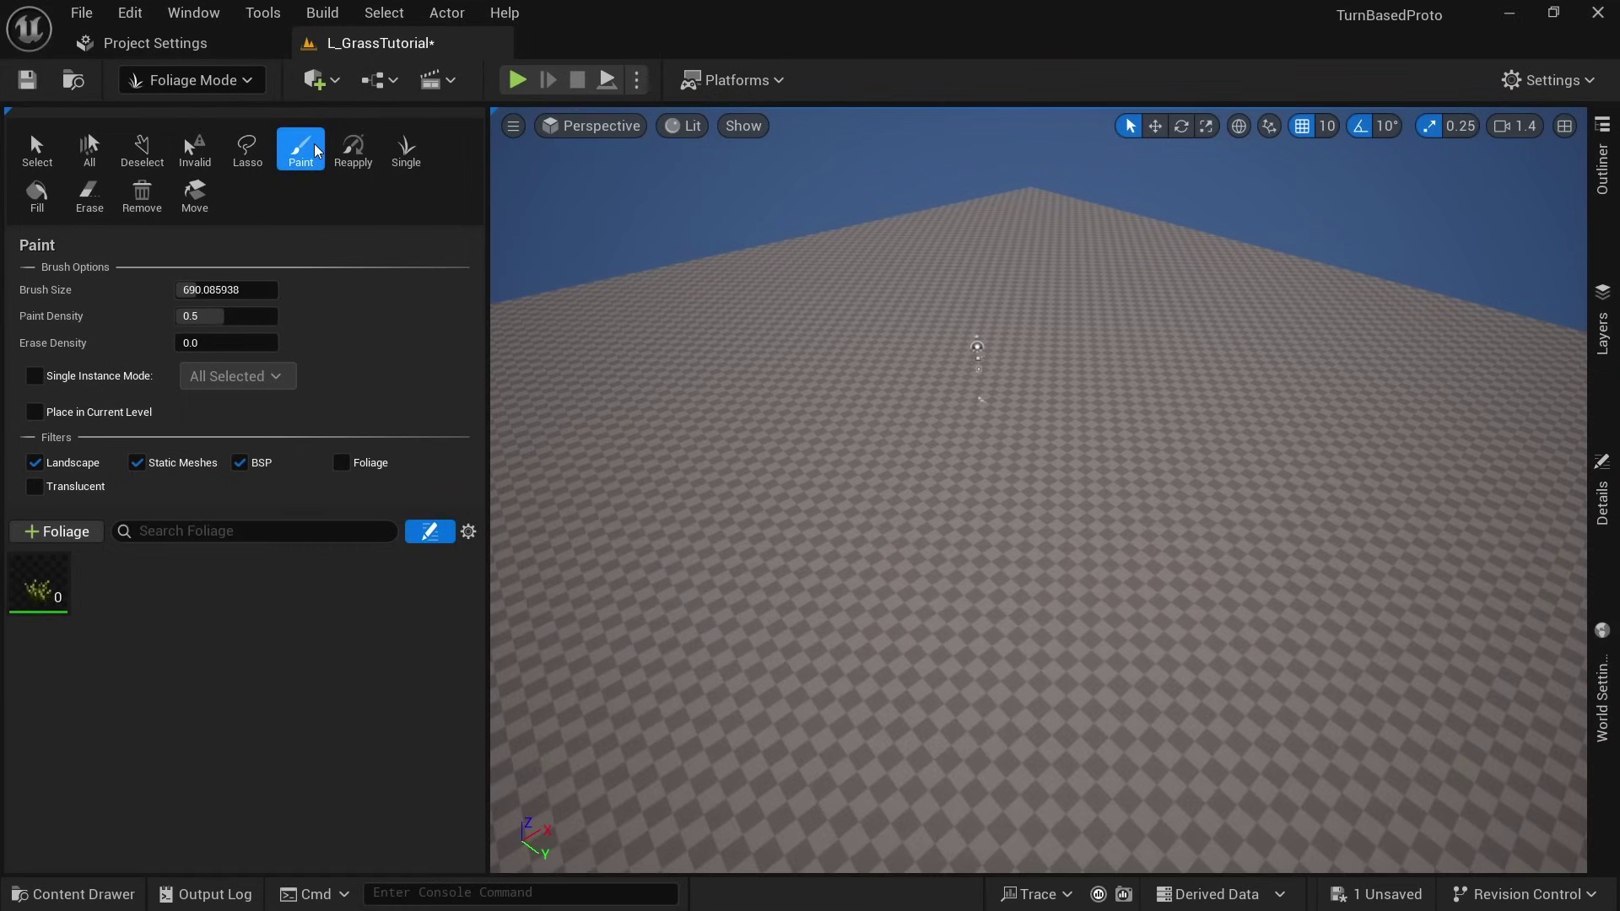
pyautogui.moveTo(740, 574)
pyautogui.mouseDown()
pyautogui.moveTo(1187, 318)
pyautogui.moveTo(926, 427)
pyautogui.moveTo(998, 464)
pyautogui.moveTo(1346, 496)
pyautogui.mouseUp()
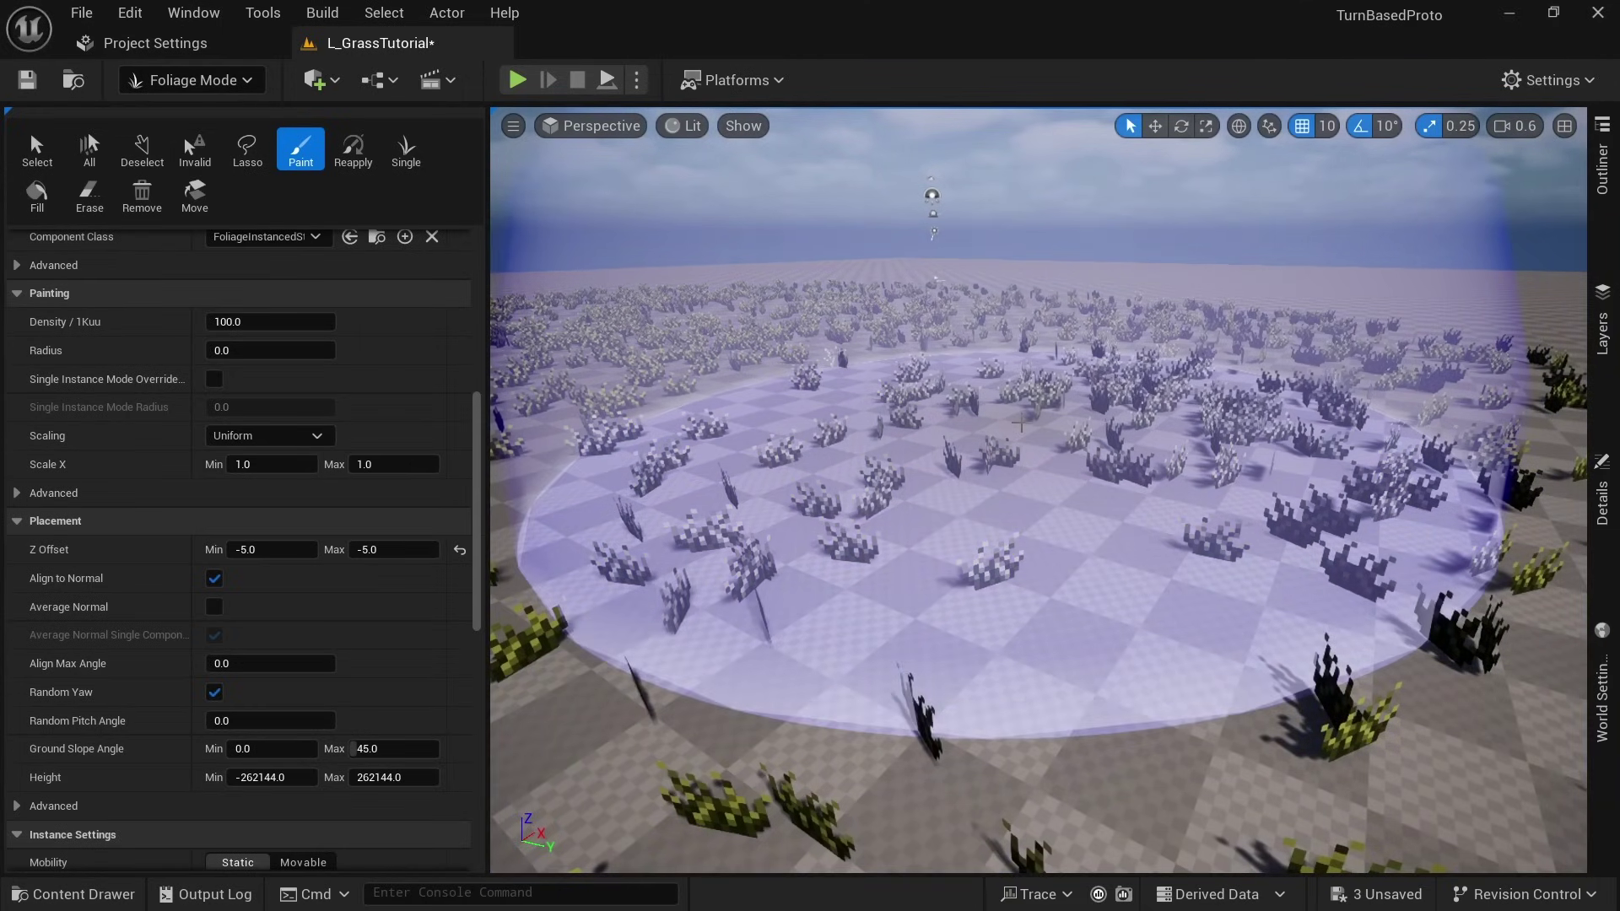
pyautogui.click(212, 78)
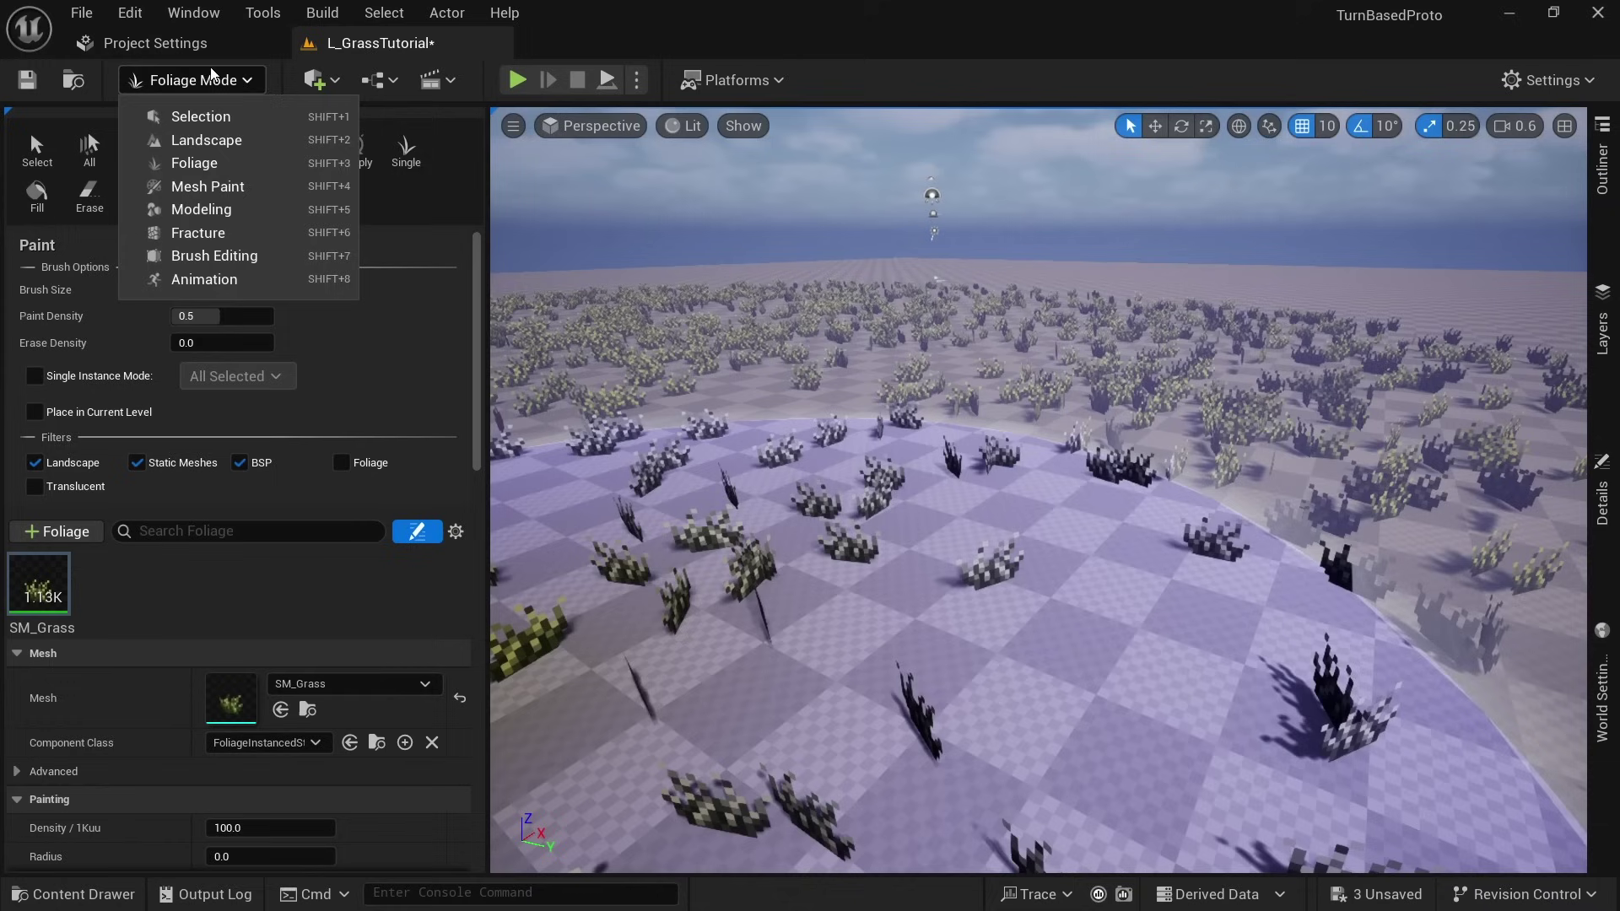
# - In M_Grass, add a SimpleGrassWind node and wire its result to World Position Offset
pyautogui.click(201, 117)
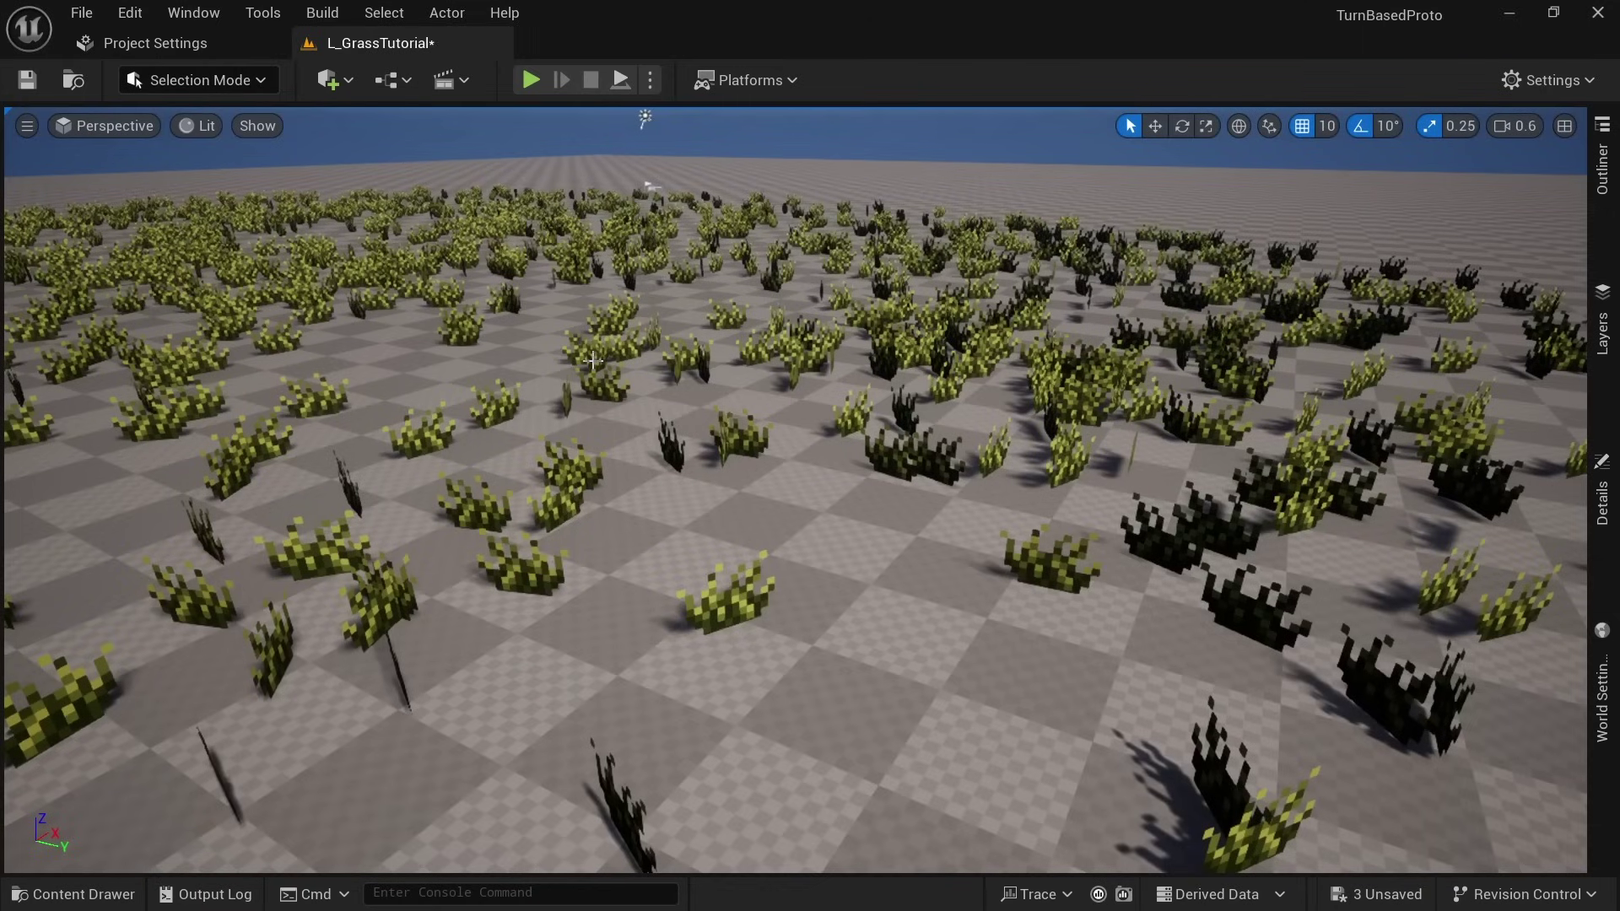
pyautogui.hotkey('ctrl', 'space')
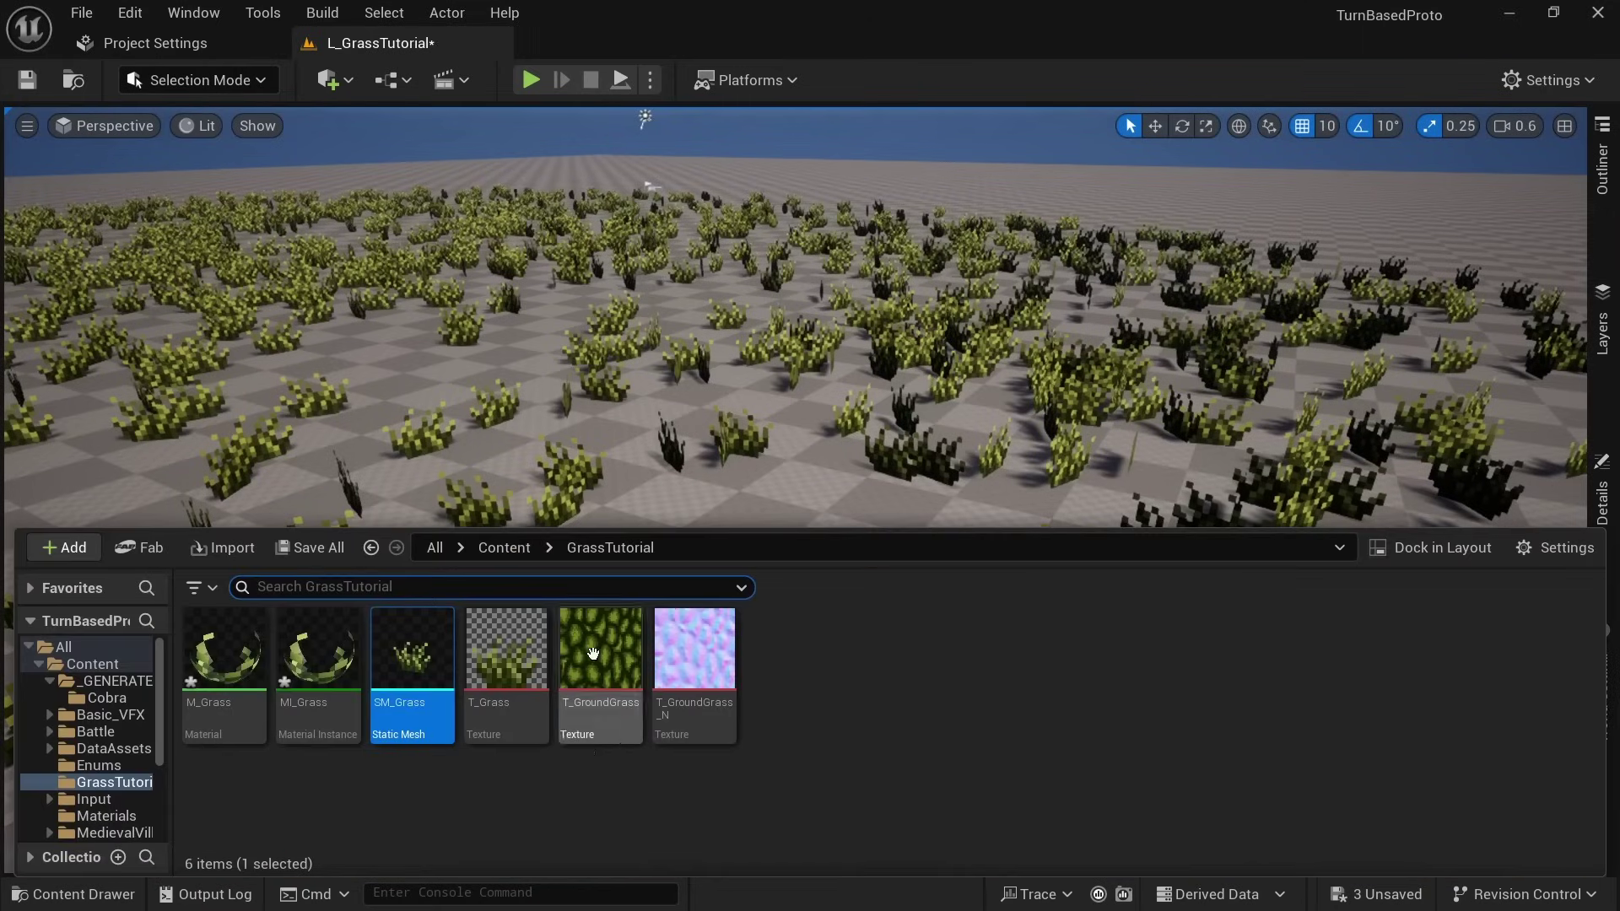
pyautogui.click(228, 725)
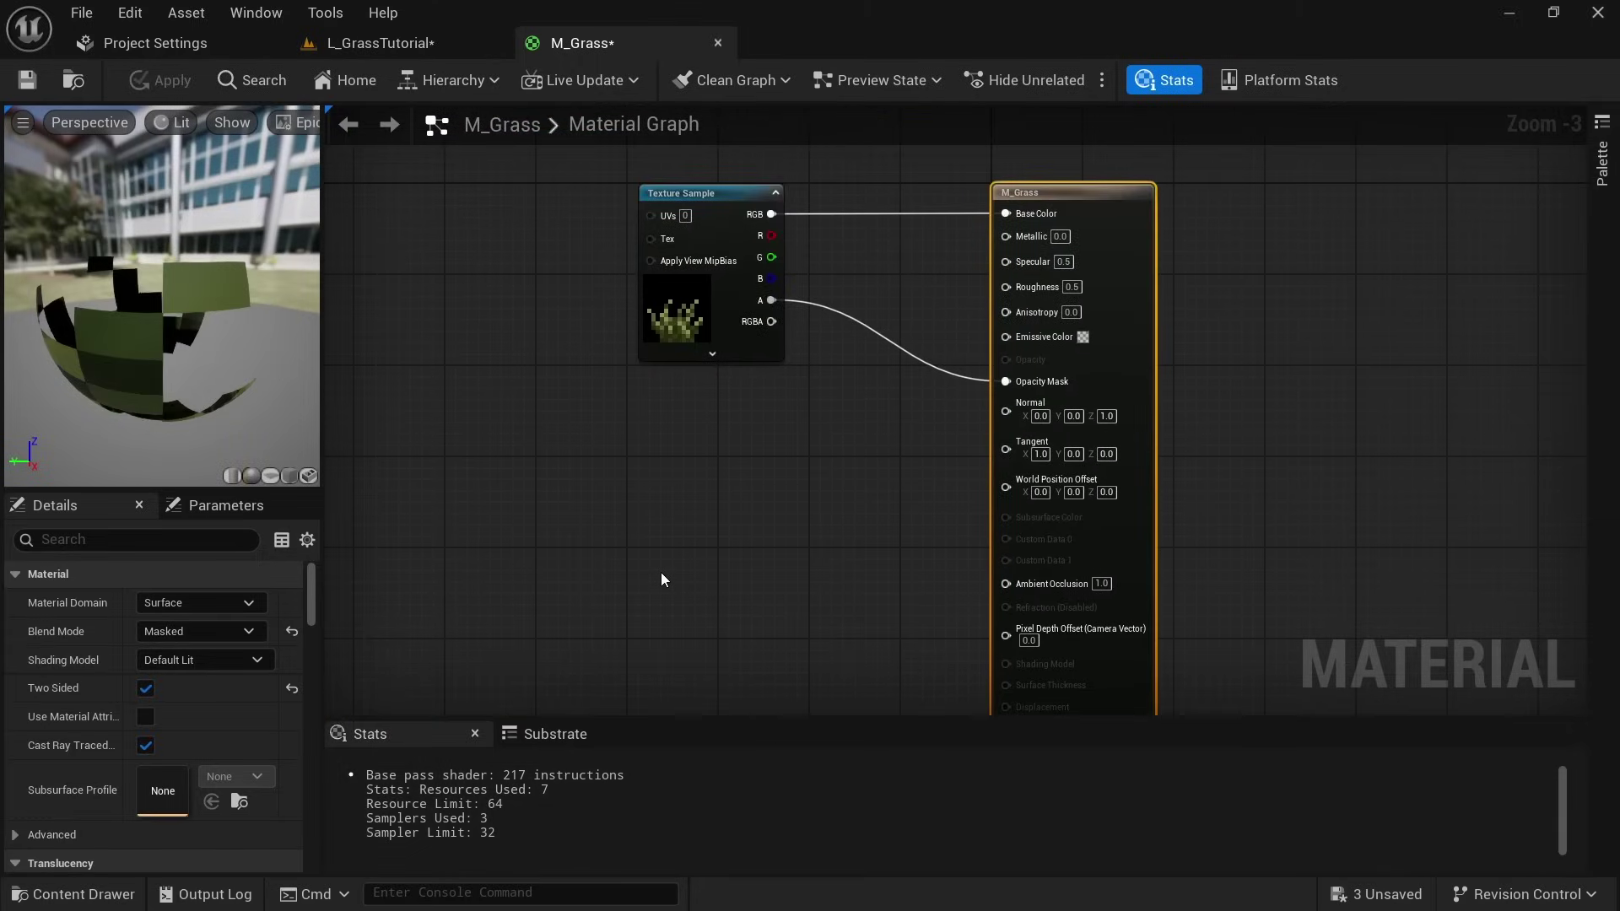
pyautogui.rightClick(661, 572)
pyautogui.write('simplegras')
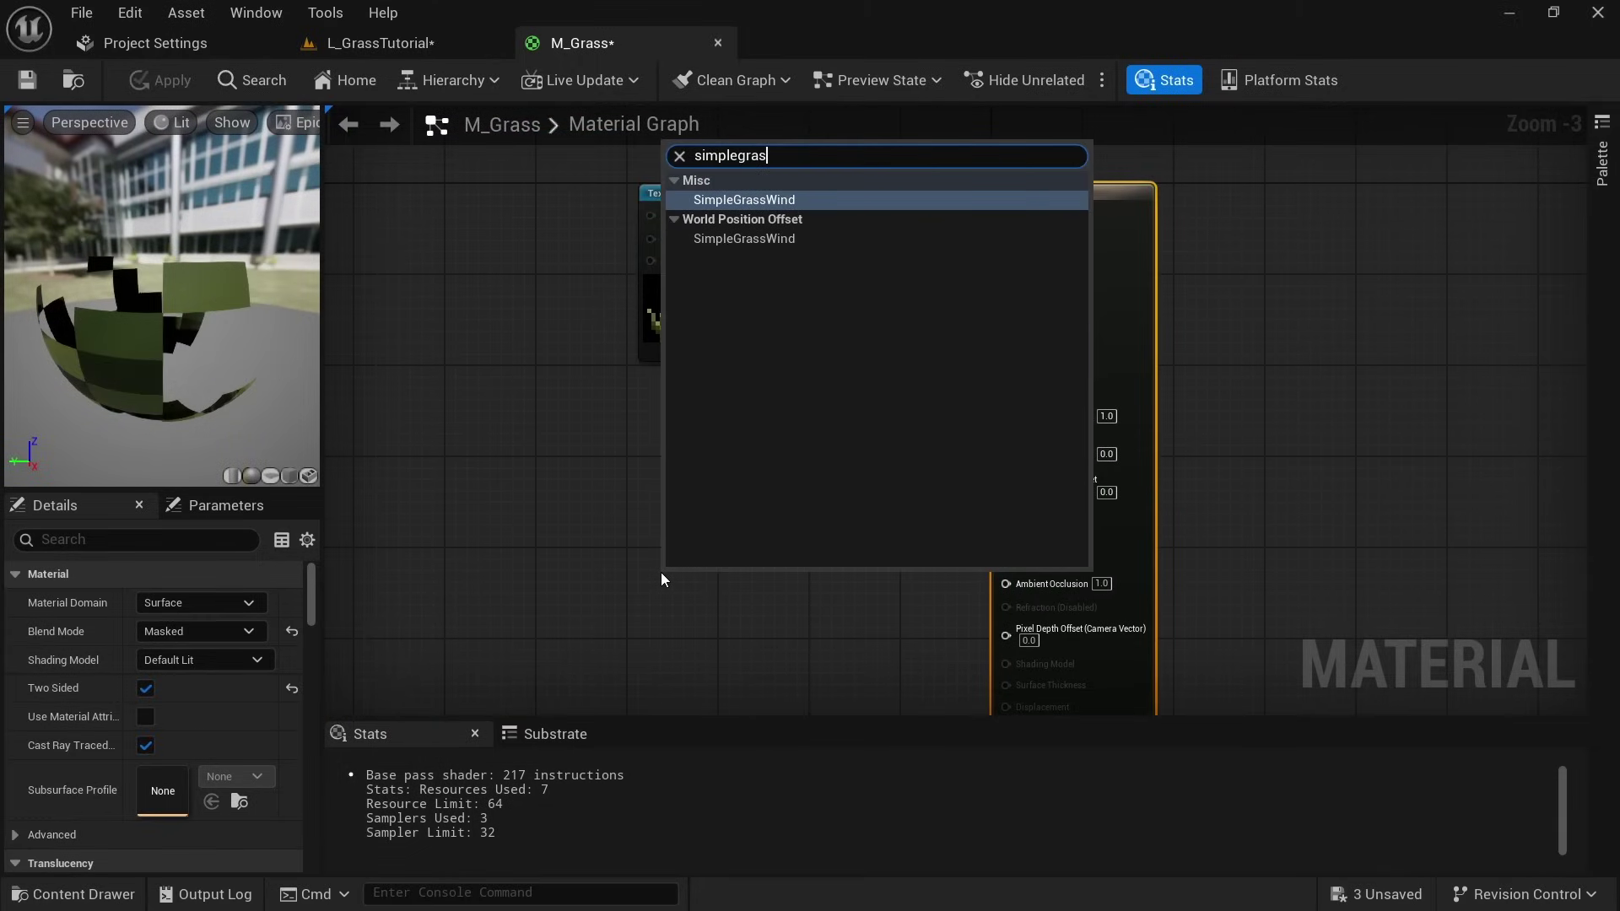
pyautogui.press('Return')
pyautogui.scroll(1, 889, 545)
pyautogui.moveTo(870, 576); pyautogui.dragTo(860, 453, button='right')
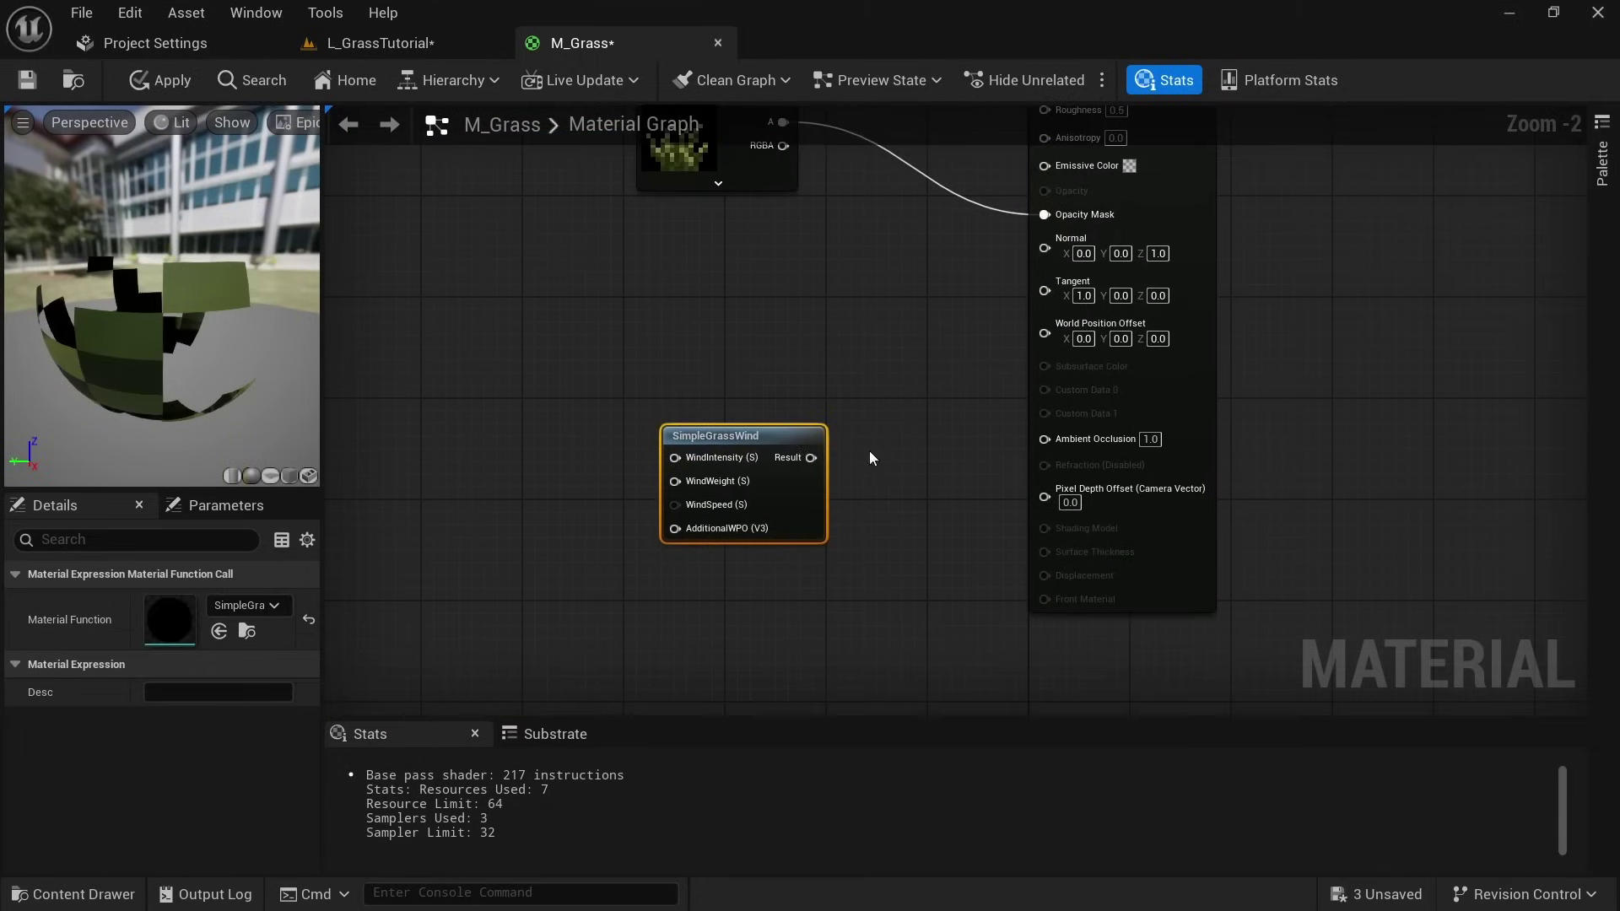
pyautogui.moveTo(811, 462); pyautogui.dragTo(1044, 333)
pyautogui.moveTo(767, 431); pyautogui.dragTo(858, 392)
pyautogui.click(594, 341)
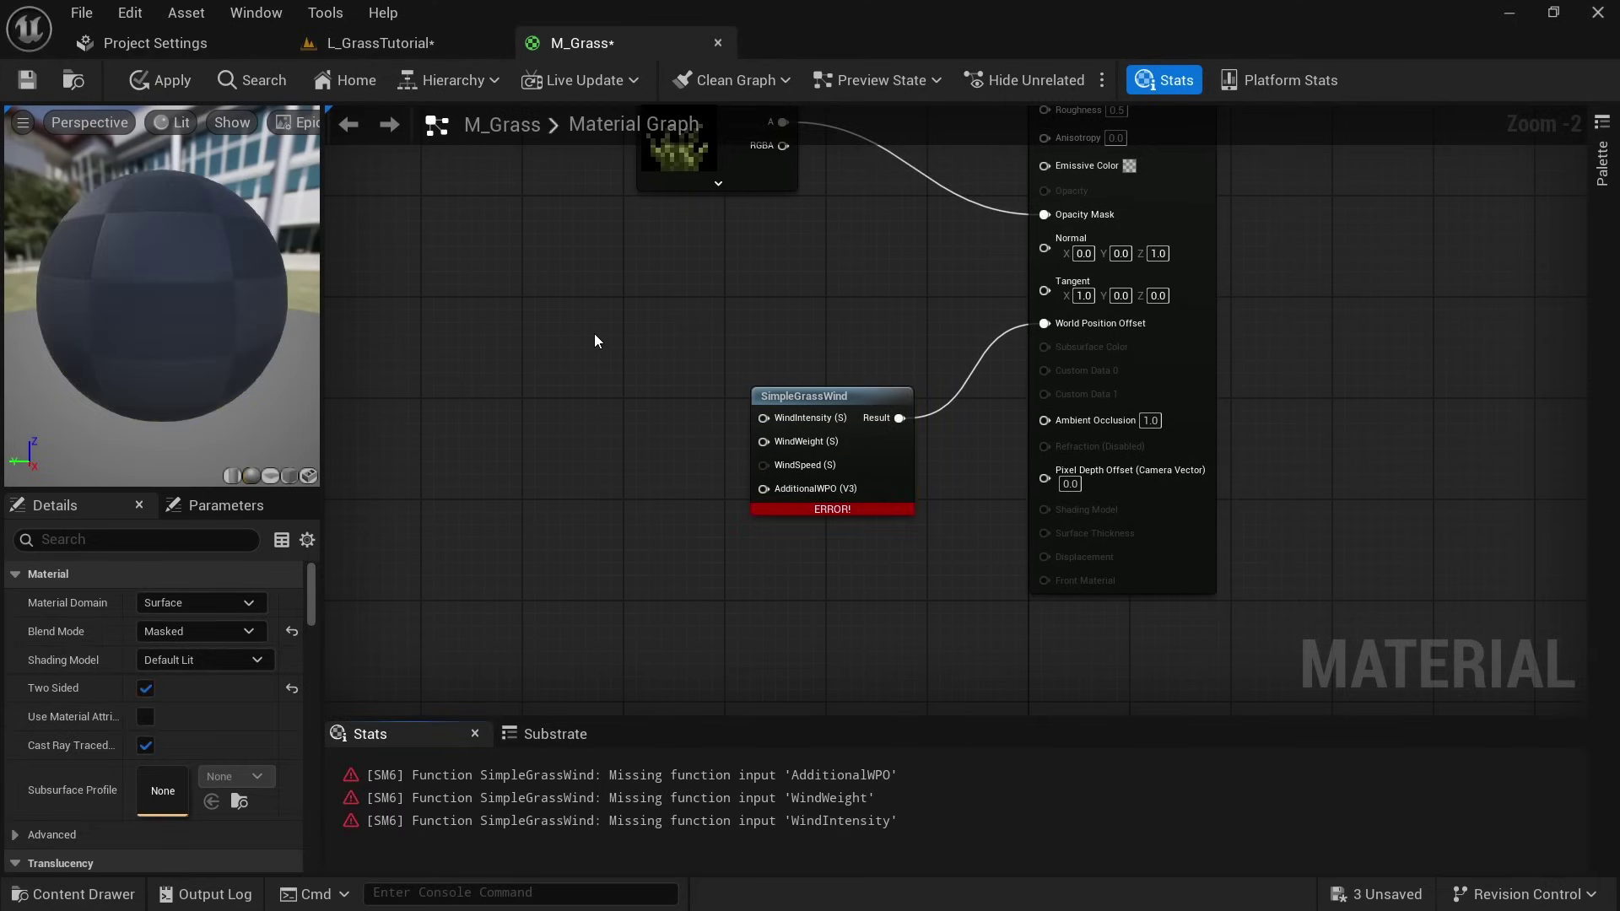
# - Add three Constants and a Constant3Vector, wiring constants into WindIntensity, WindWeight and WindSpeed
pyautogui.click(498, 305)
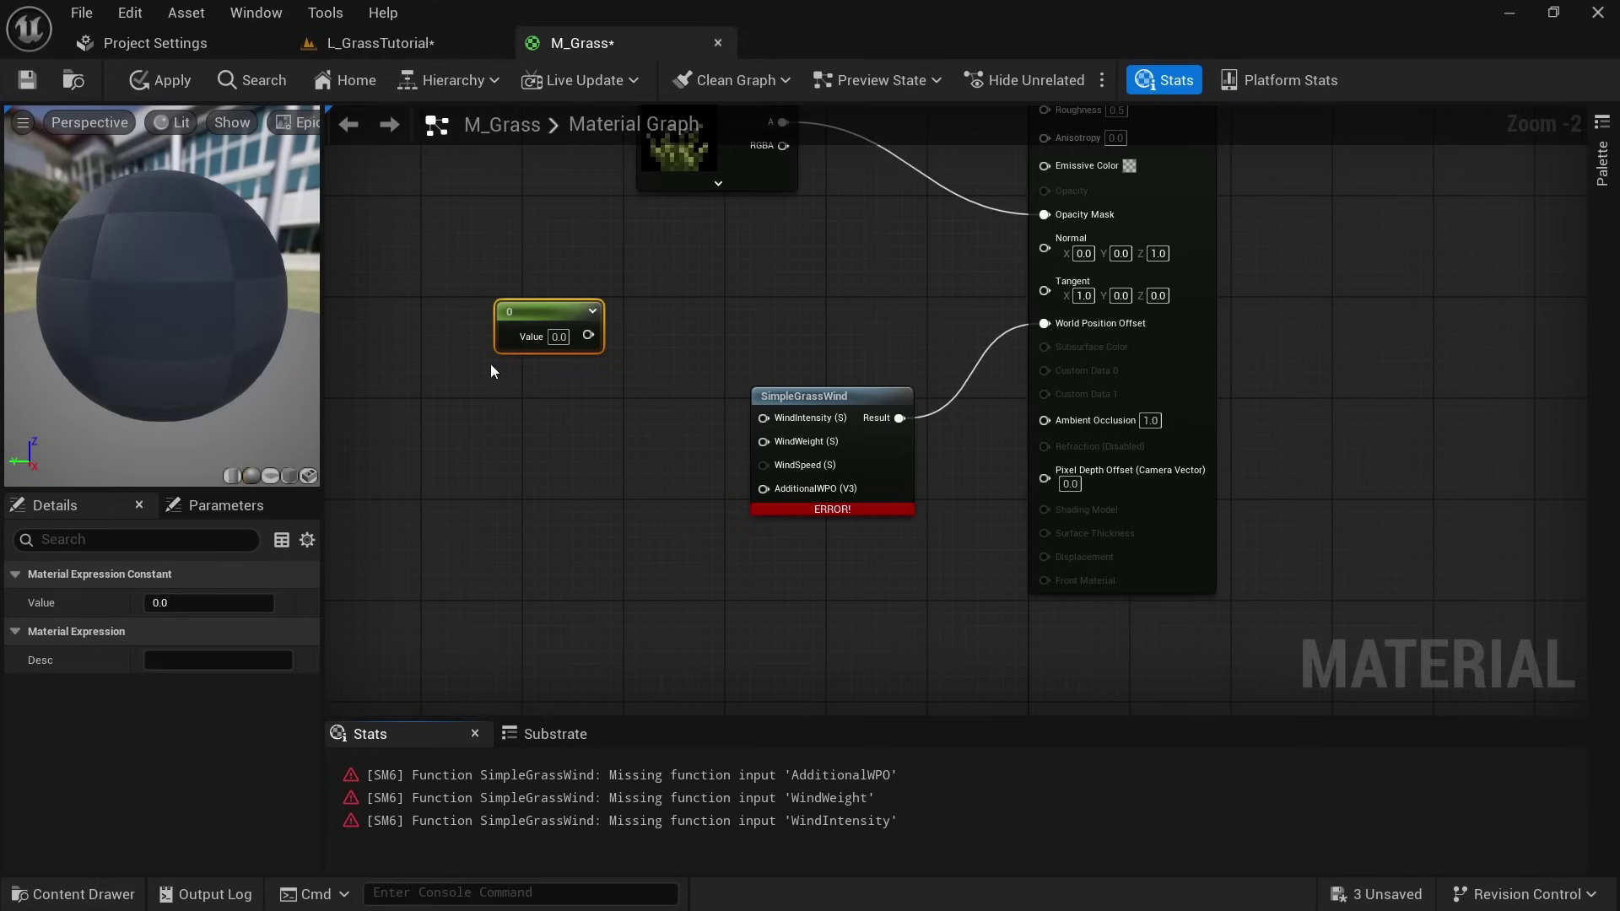
pyautogui.click(492, 367)
pyautogui.click(481, 443)
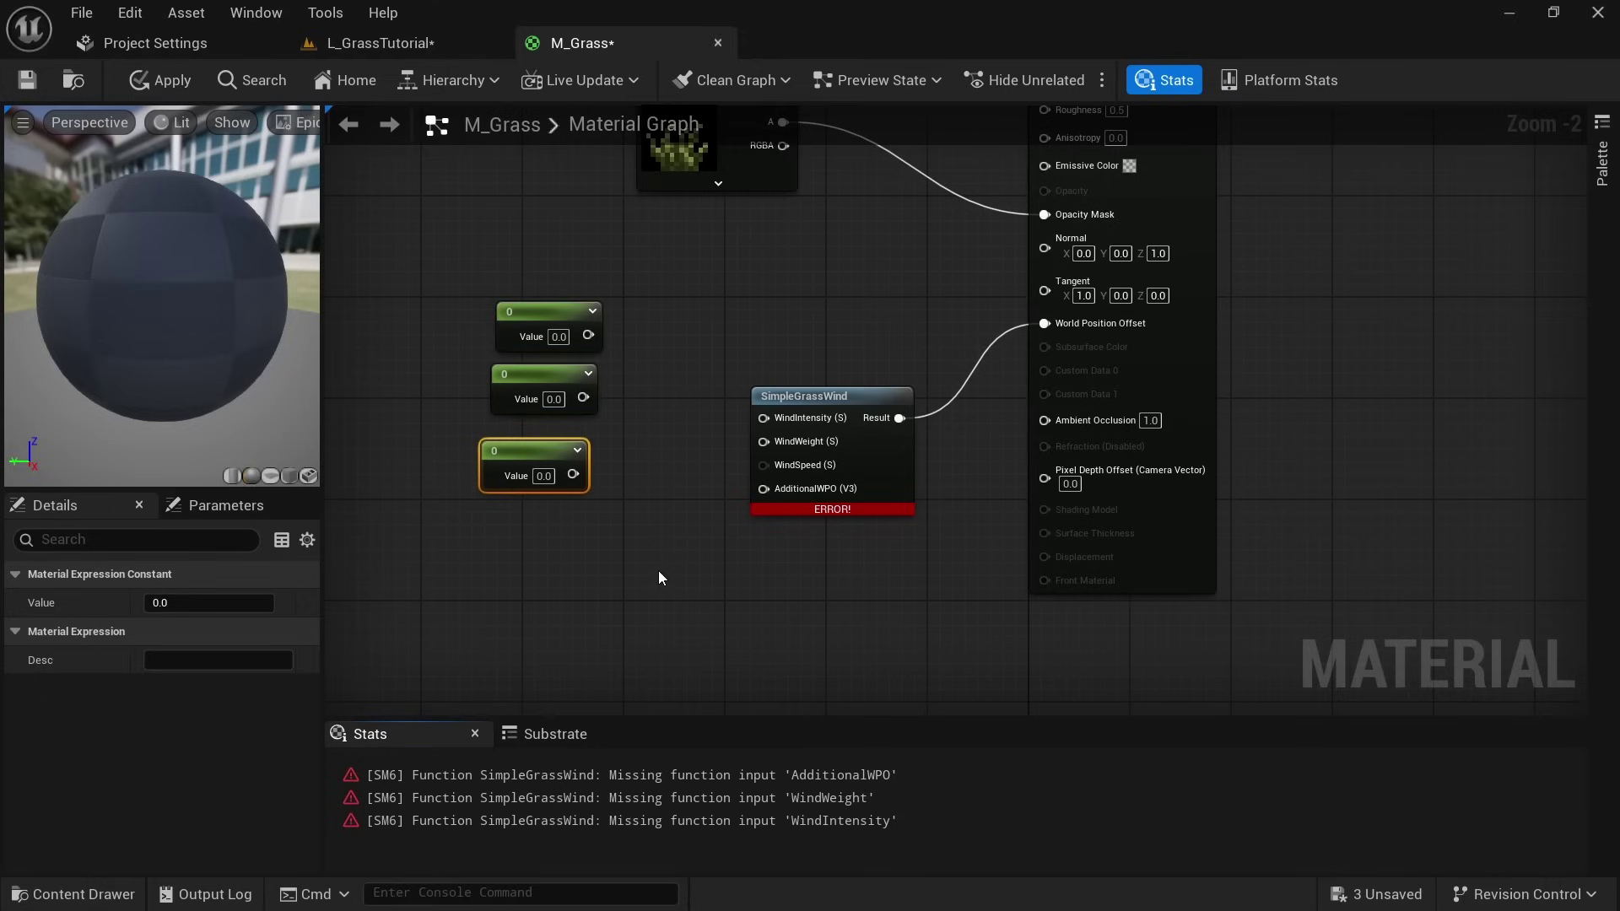
pyautogui.click(483, 562)
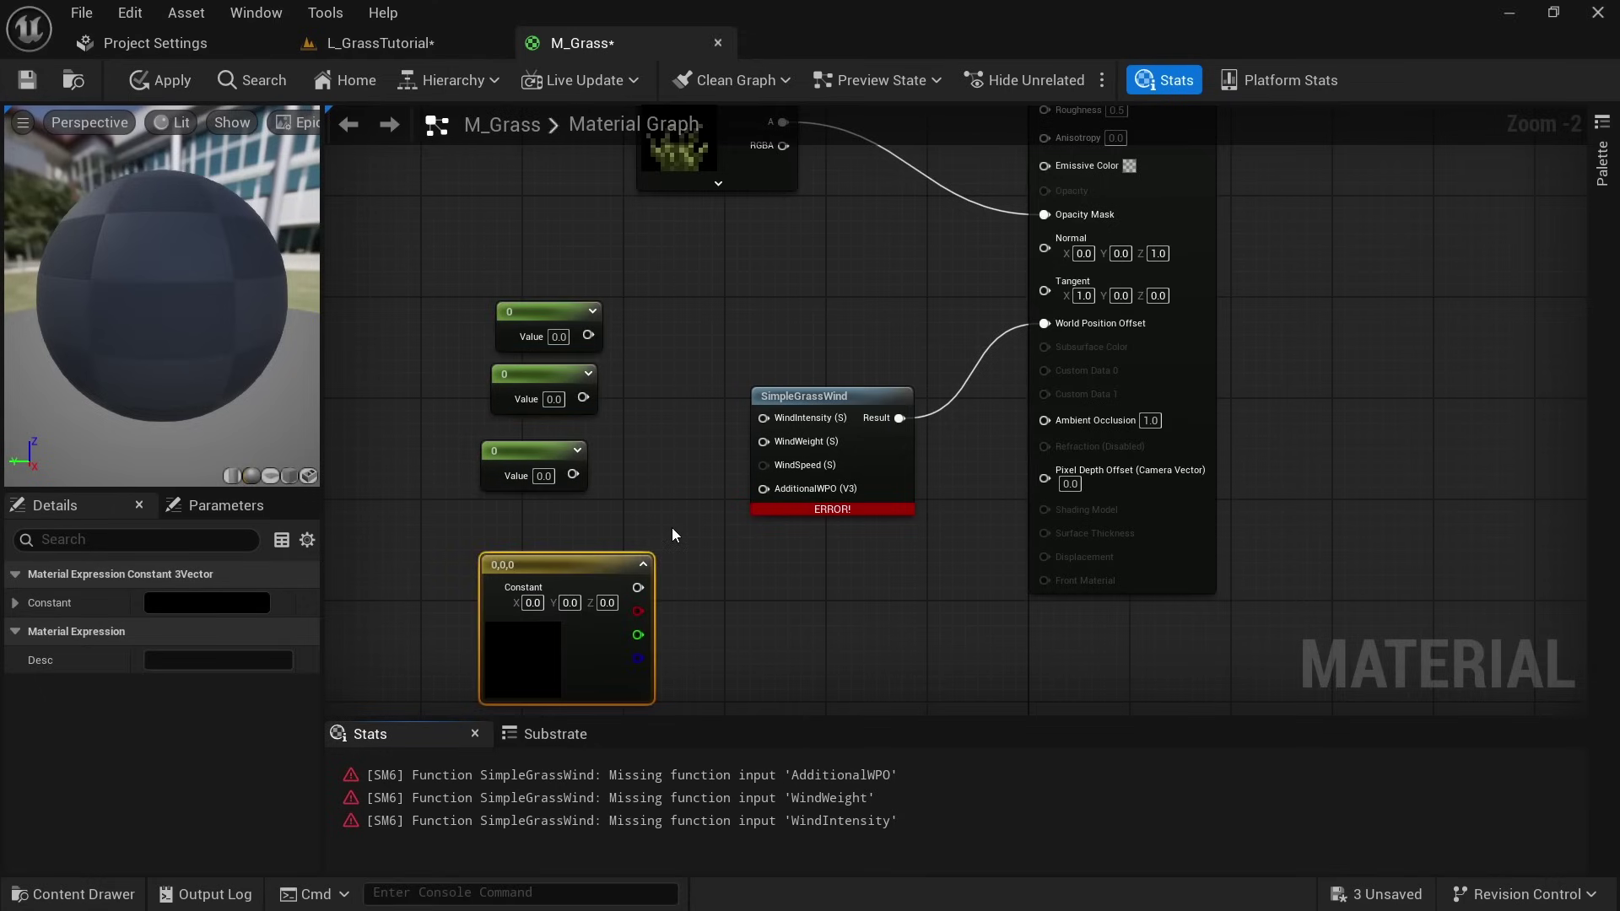
pyautogui.moveTo(588, 335); pyautogui.dragTo(583, 397)
pyautogui.moveTo(764, 465); pyautogui.dragTo(638, 587)
# - Wire the vector constant into AdditionalWPO, apply, and set the constants to 1.2, 0.2 and 0.6
pyautogui.click(777, 594)
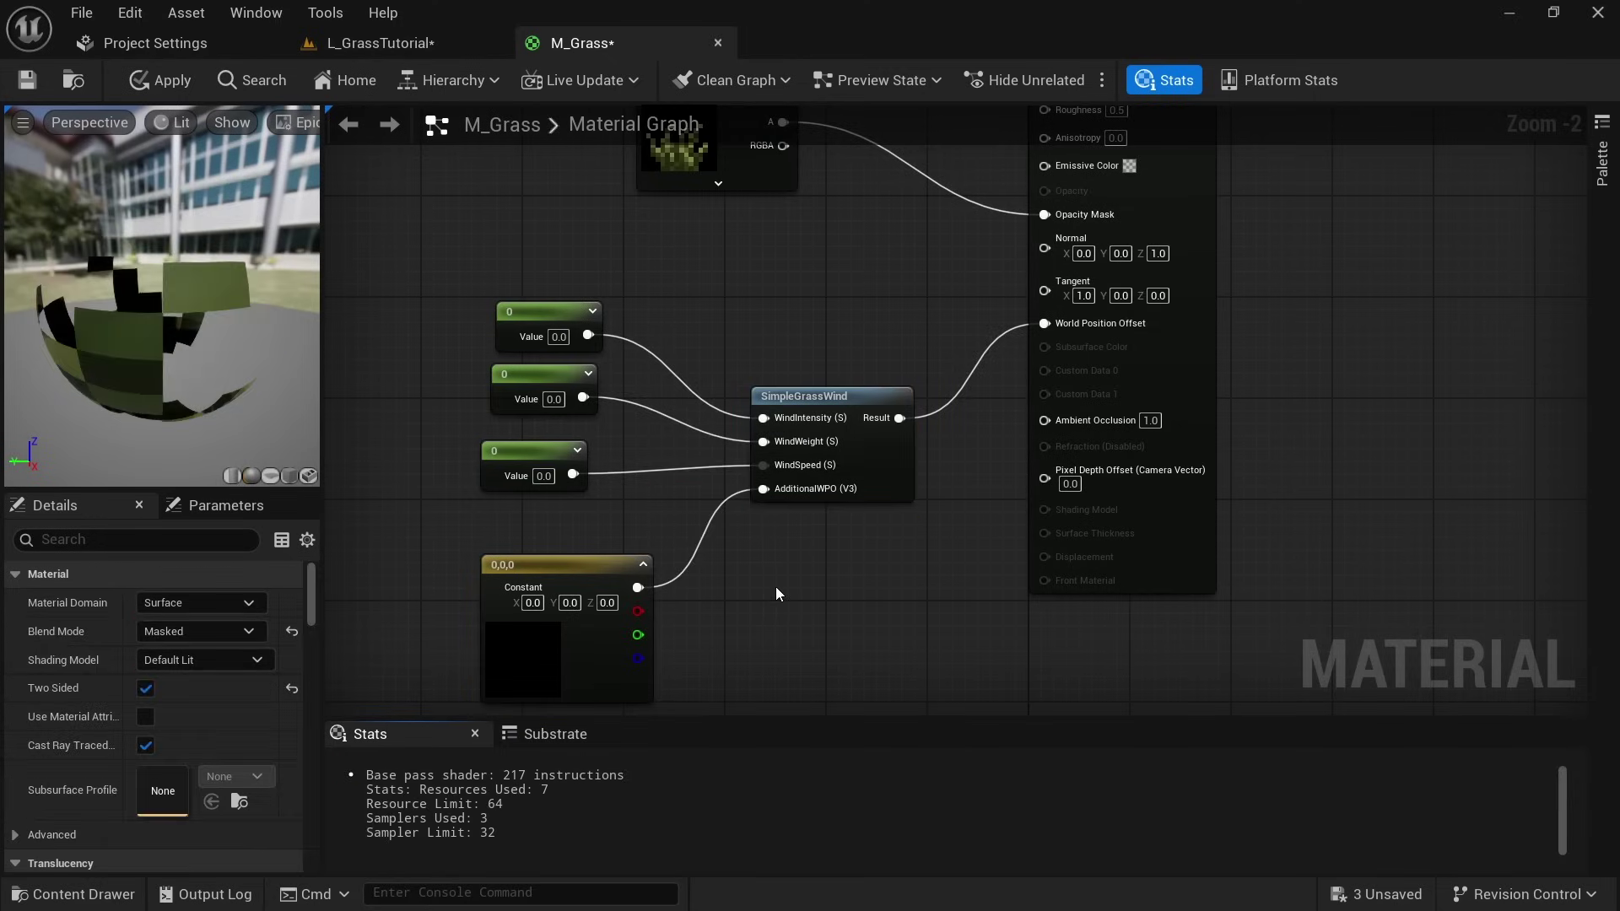
pyautogui.click(149, 83)
pyautogui.click(559, 336)
pyautogui.write('1.2')
pyautogui.press('Return')
pyautogui.click(557, 400)
pyautogui.write('0.2')
pyautogui.press('Return')
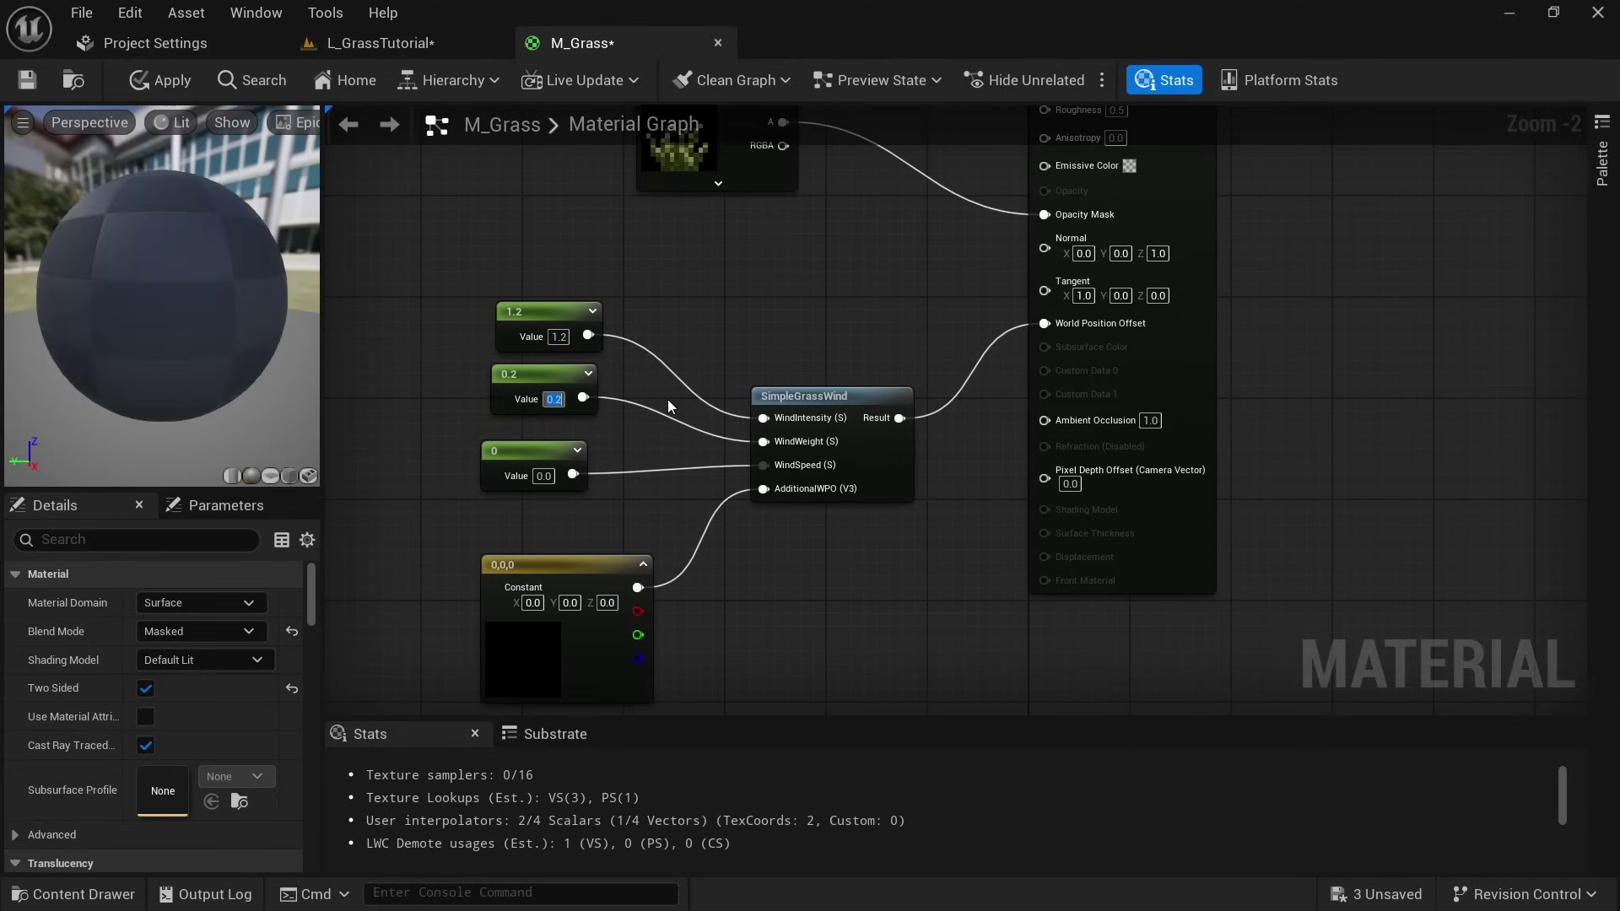
pyautogui.click(544, 476)
pyautogui.write('0.6')
pyautogui.press('Return')
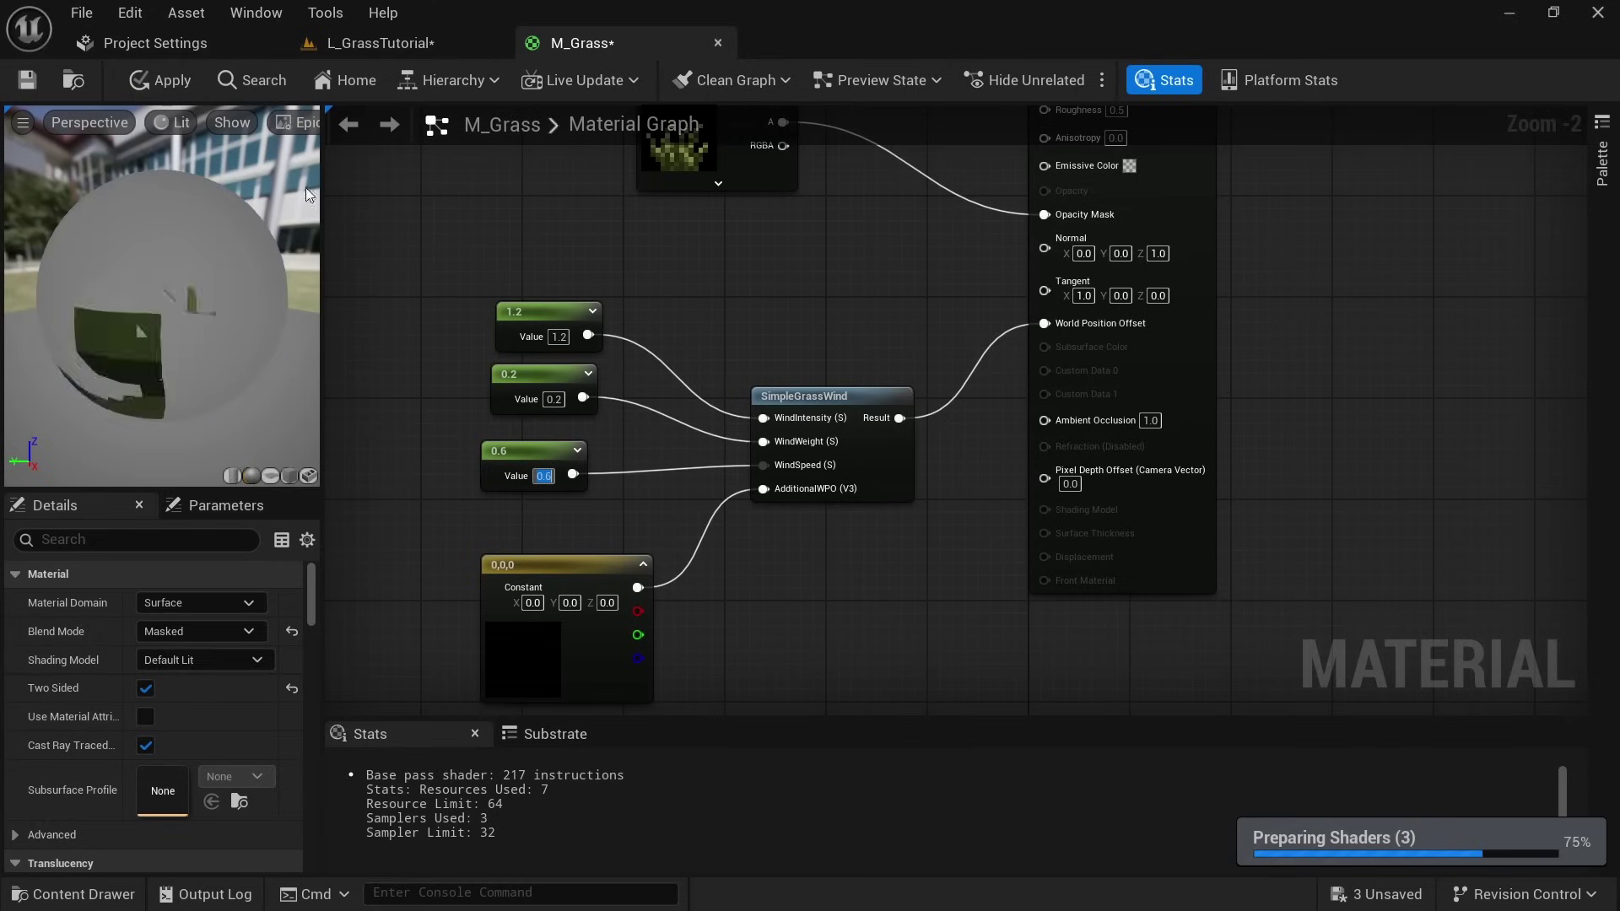
# - Return to the grass level and fly the camera around the painted grass to watch it sway
pyautogui.click(271, 477)
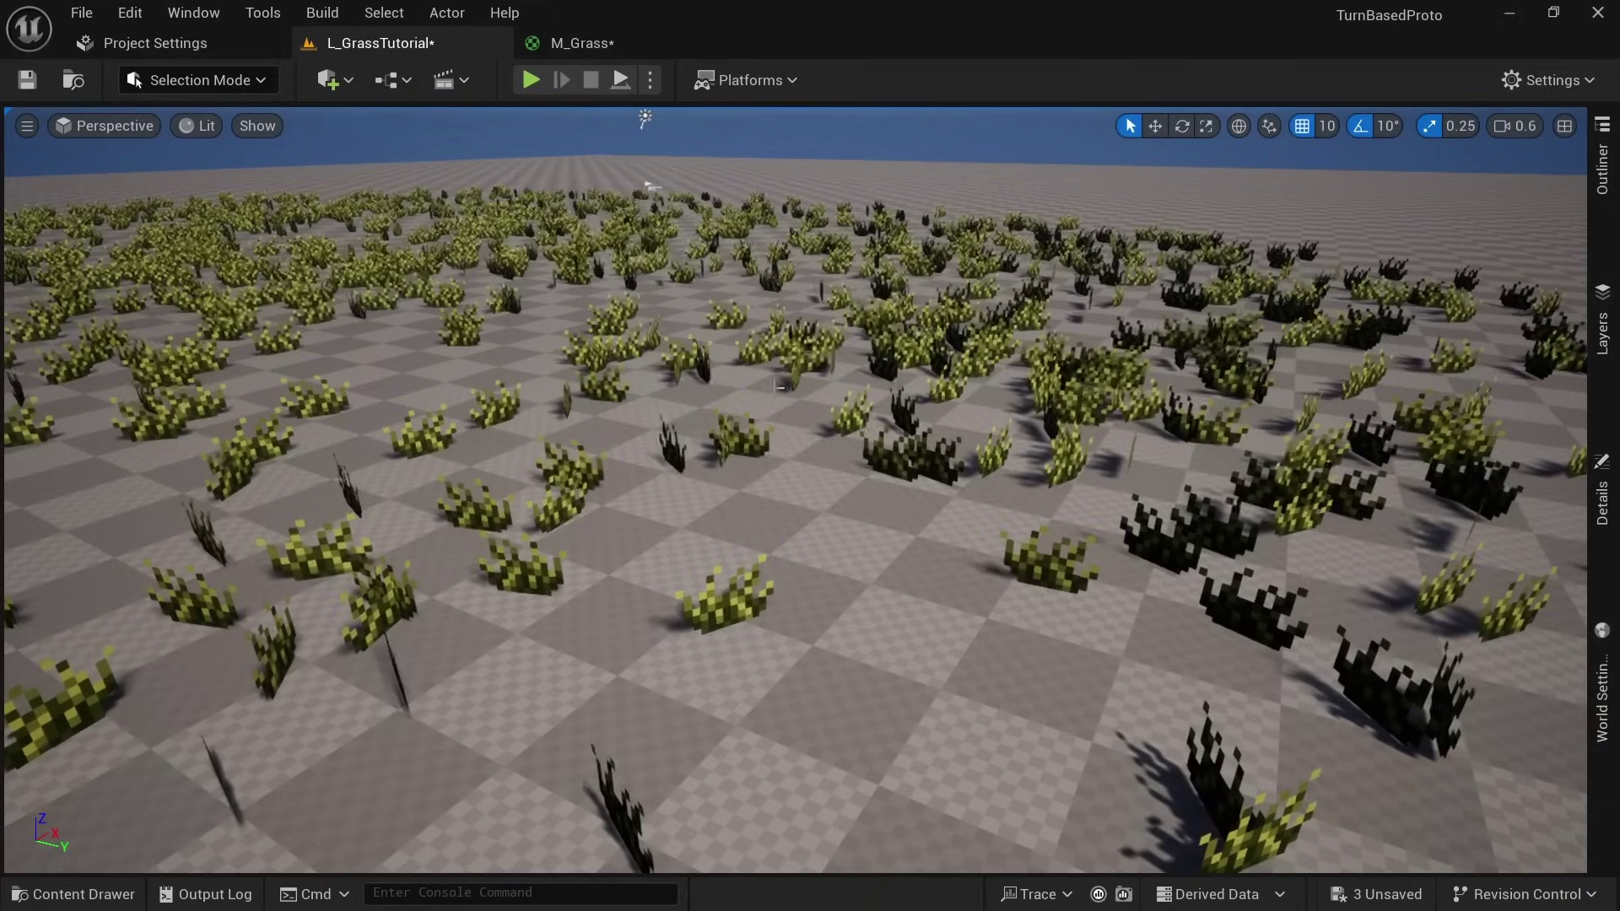
pyautogui.moveTo(789, 385)
pyautogui.mouseDown(button='right')
pyautogui.moveTo(789, 337)
pyautogui.moveTo(789, 385)
pyautogui.mouseUp(button='right')
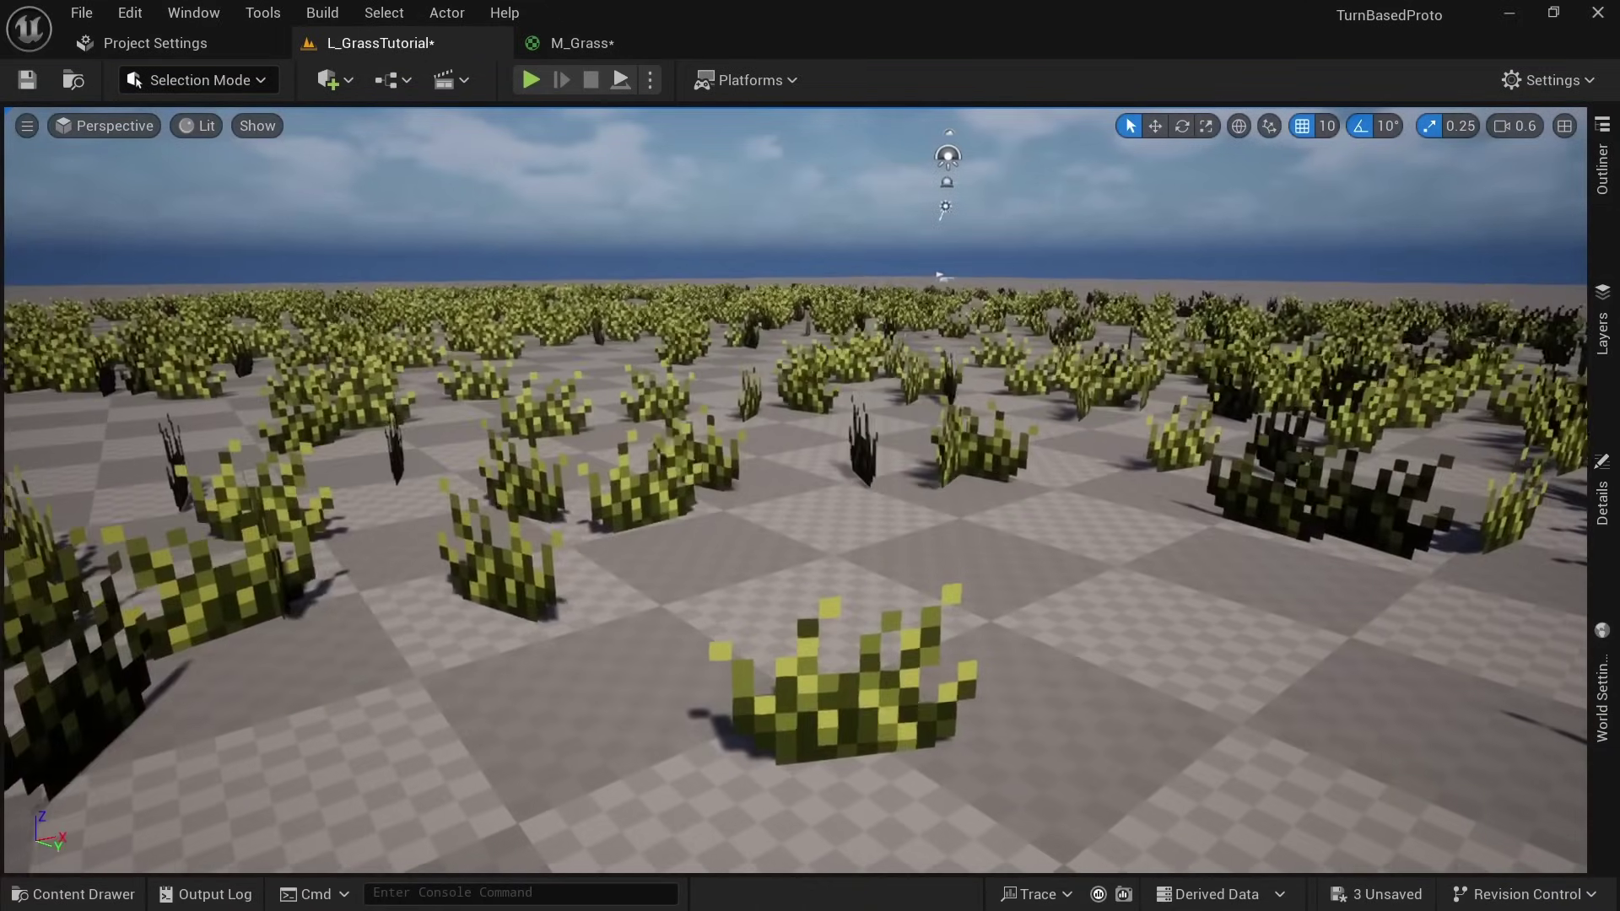
pyautogui.moveTo(727, 459); pyautogui.dragTo(731, 507, button='right')
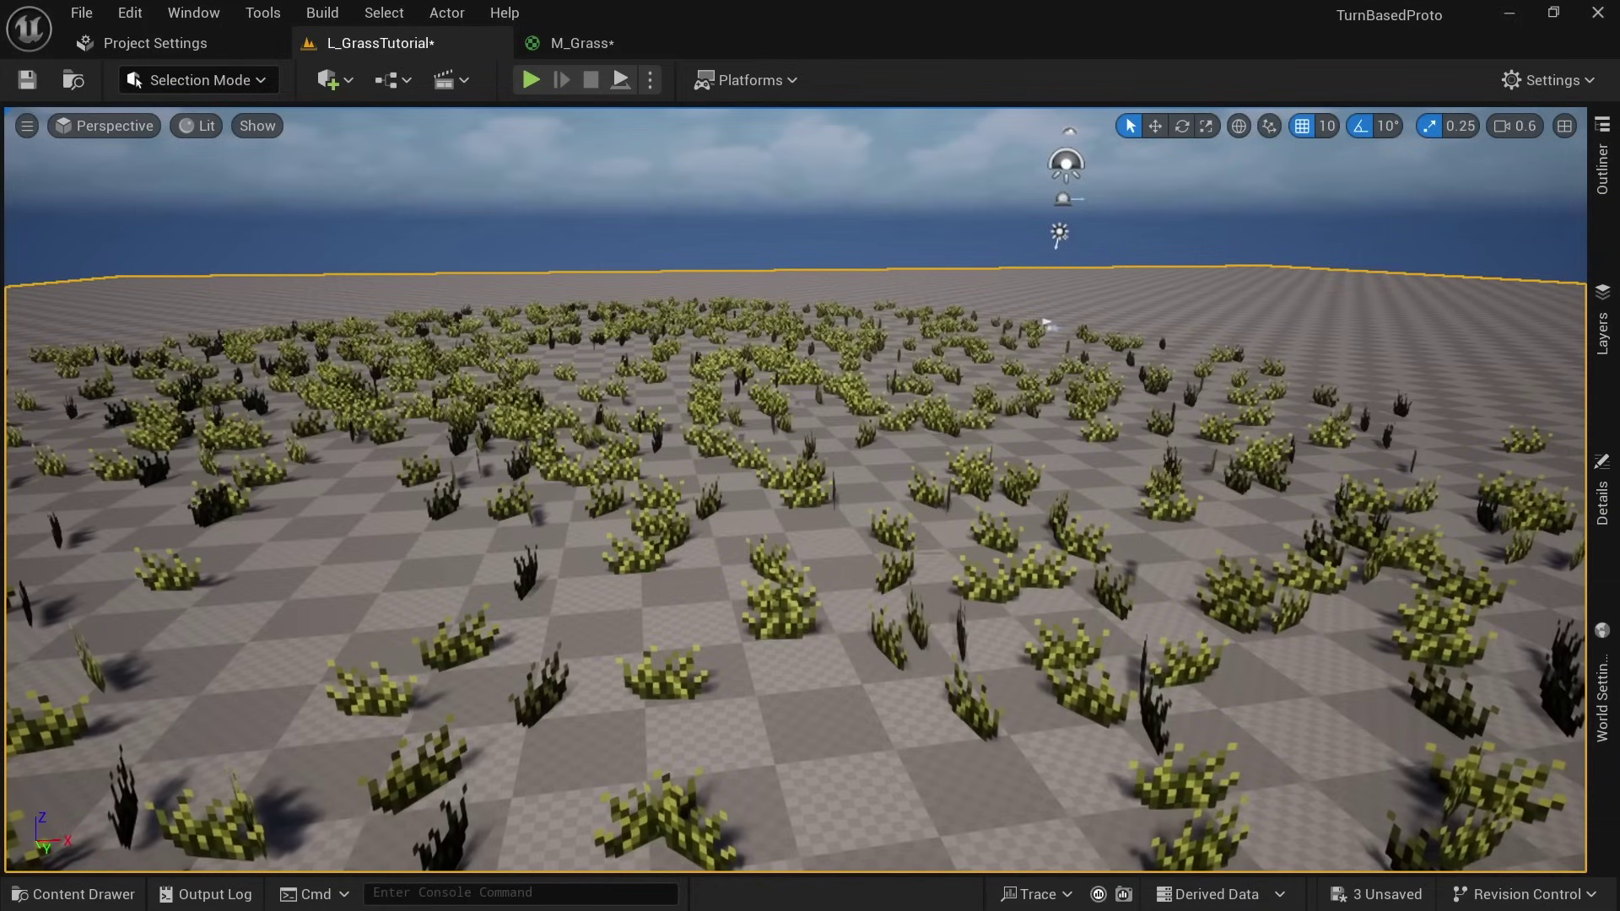
# - Place a single SM_Grass clump in the level, frame it, and switch to Mesh Paint mode
pyautogui.hotkey('ctrl', 'space')
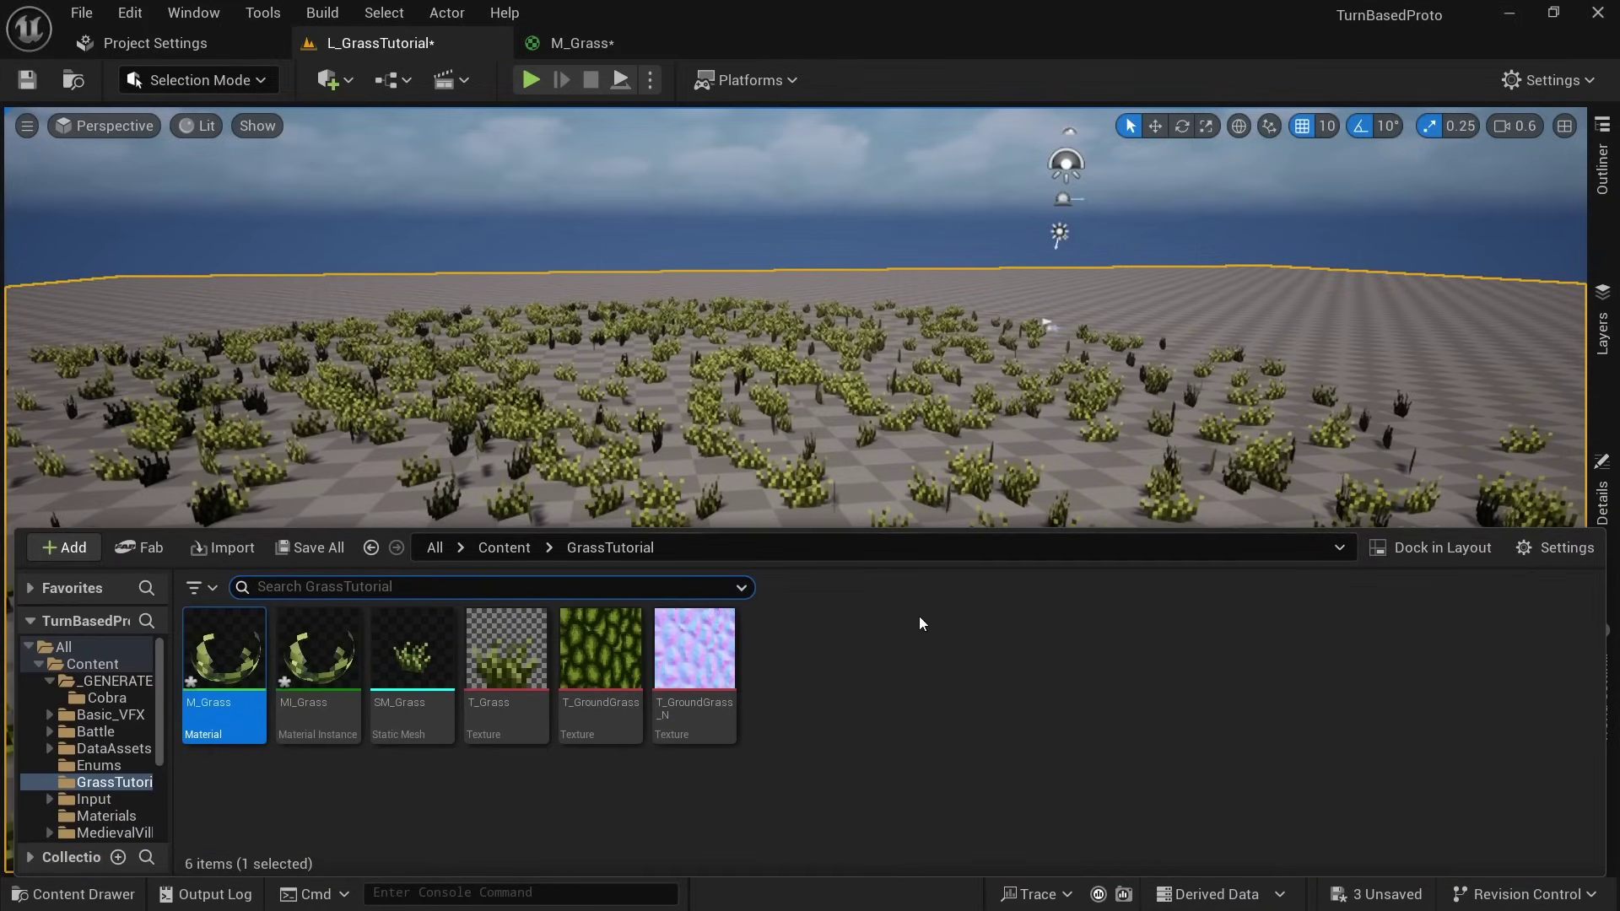
pyautogui.moveTo(383, 727); pyautogui.dragTo(838, 737)
pyautogui.scroll(-2, 838, 736)
pyautogui.press('w')
pyautogui.press('f')
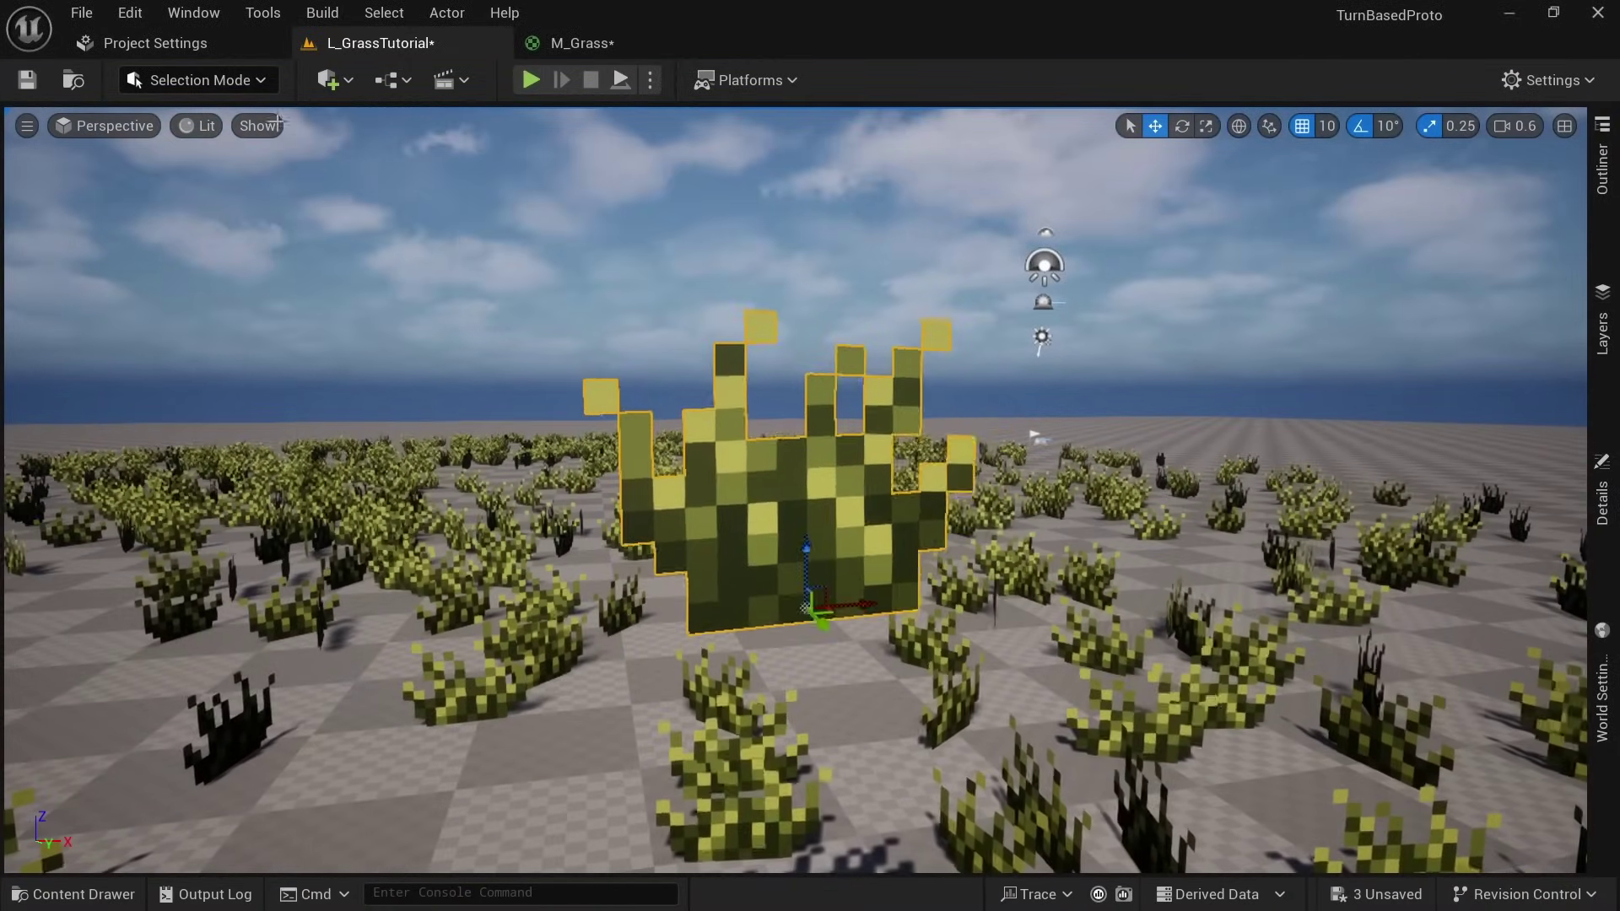
pyautogui.click(232, 83)
pyautogui.click(227, 185)
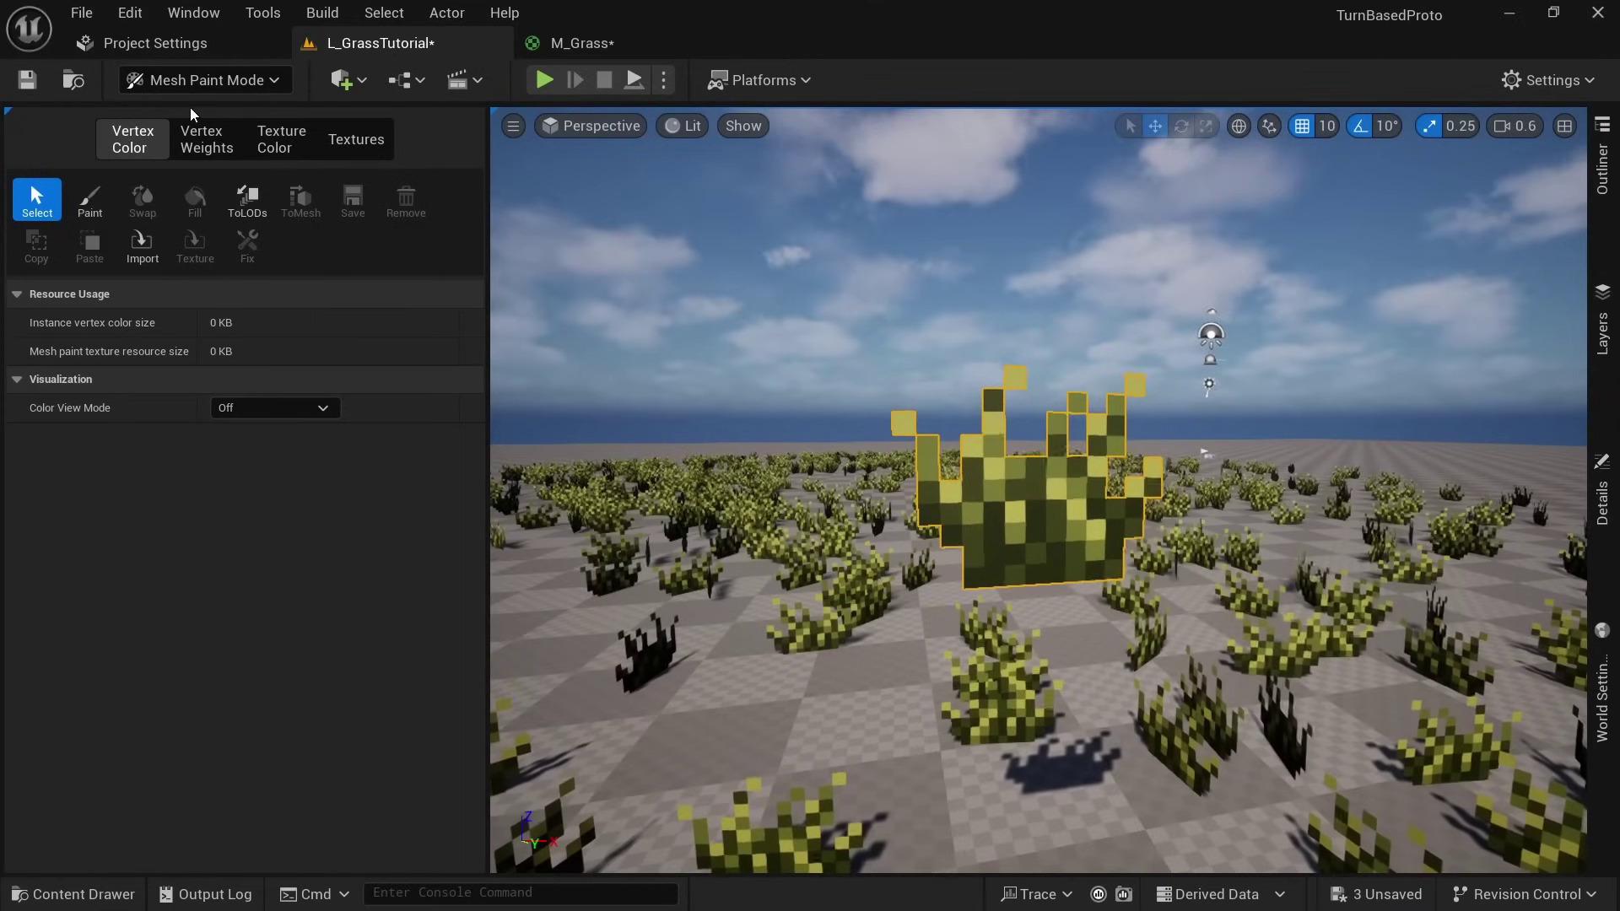
# - Set up vertex painting: Red Channel view mode, only Red checked, black as the paint colour
pyautogui.click(89, 203)
pyautogui.click(251, 409)
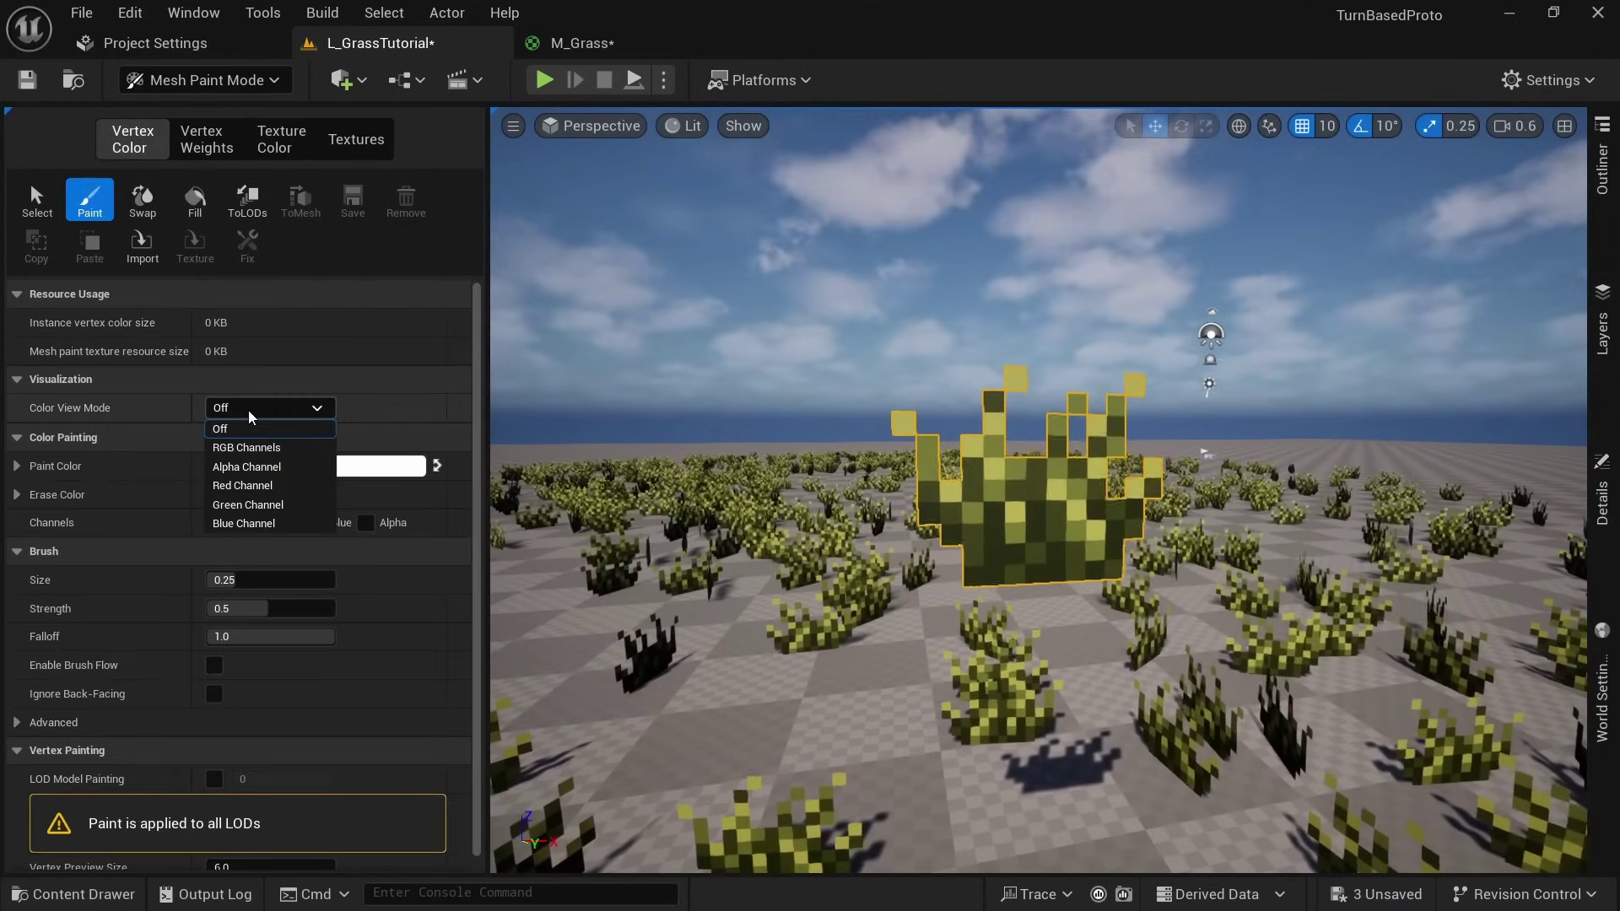
pyautogui.click(253, 486)
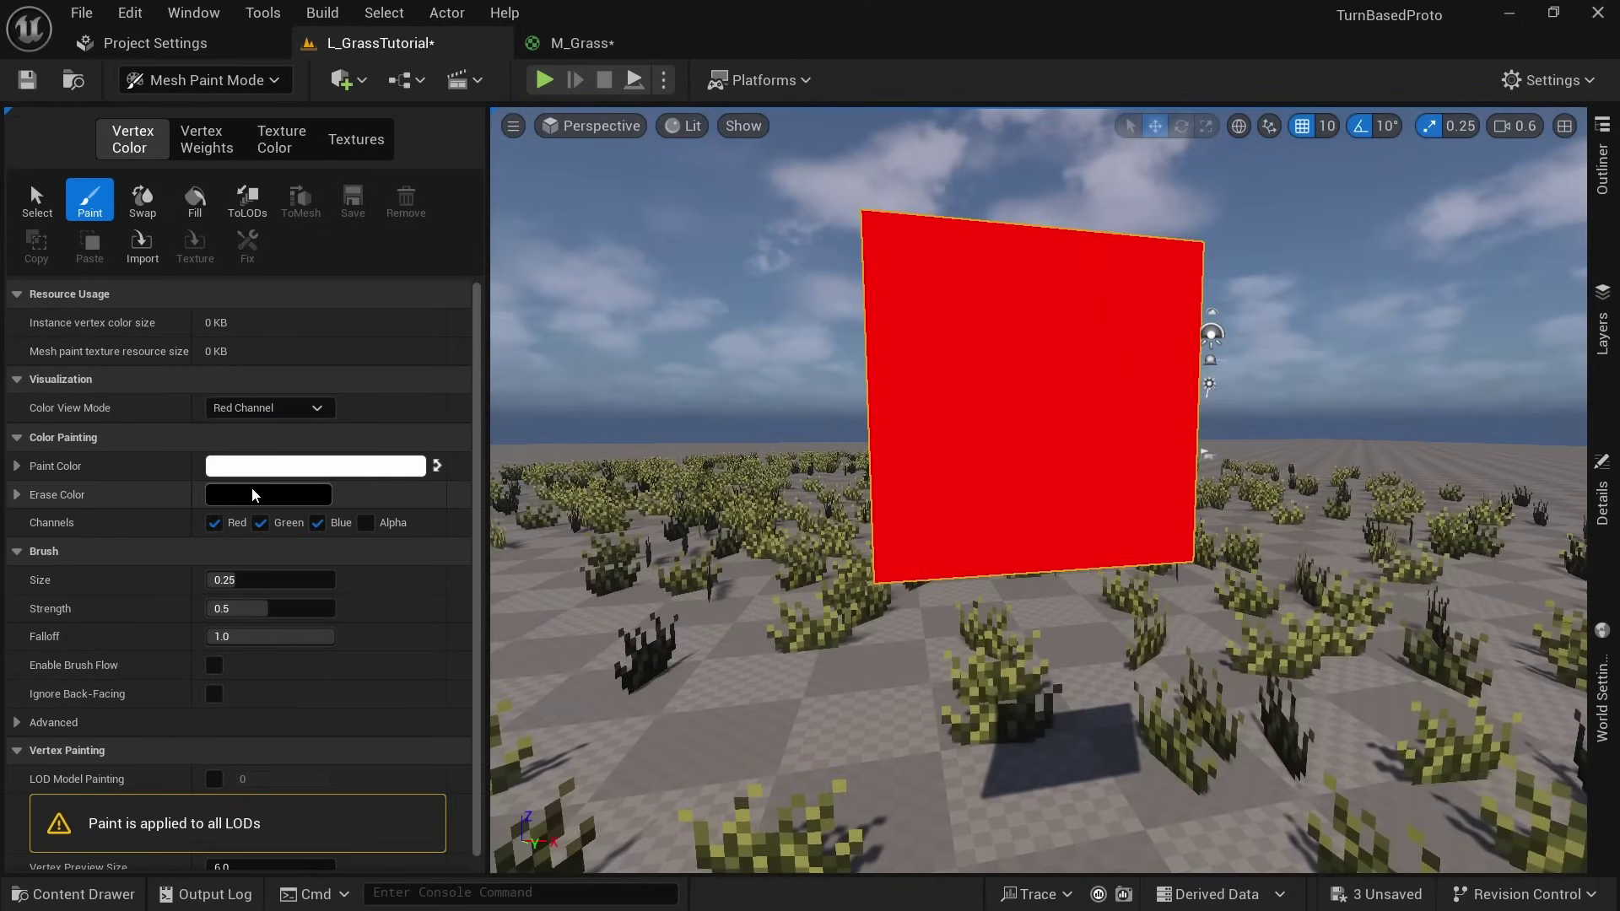
pyautogui.click(261, 523)
pyautogui.click(318, 523)
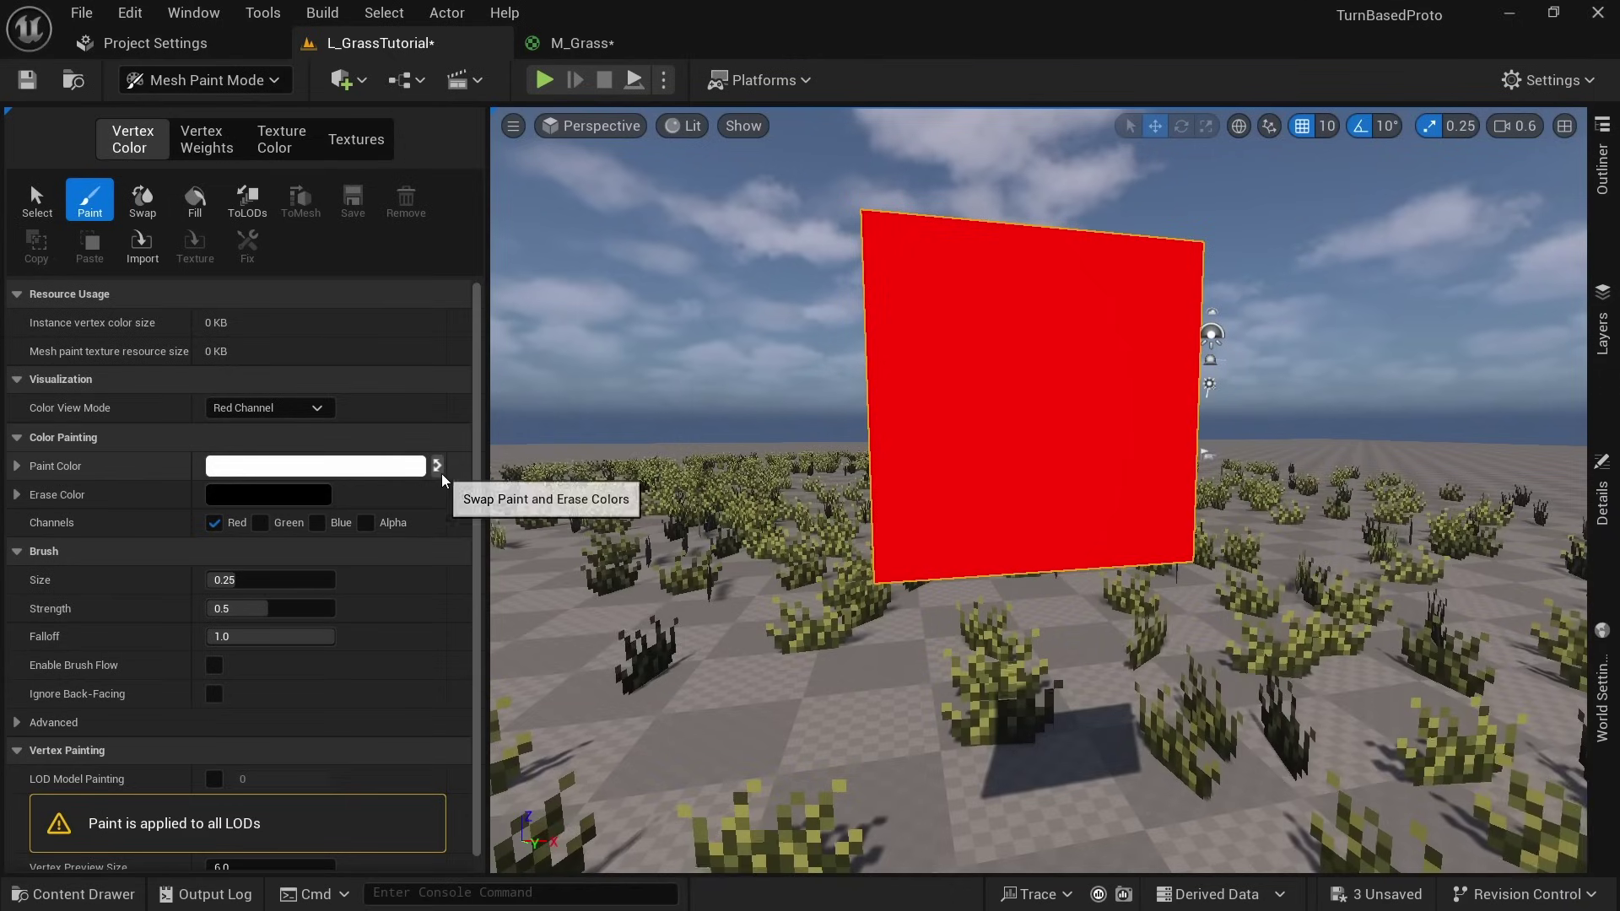
pyautogui.click(438, 471)
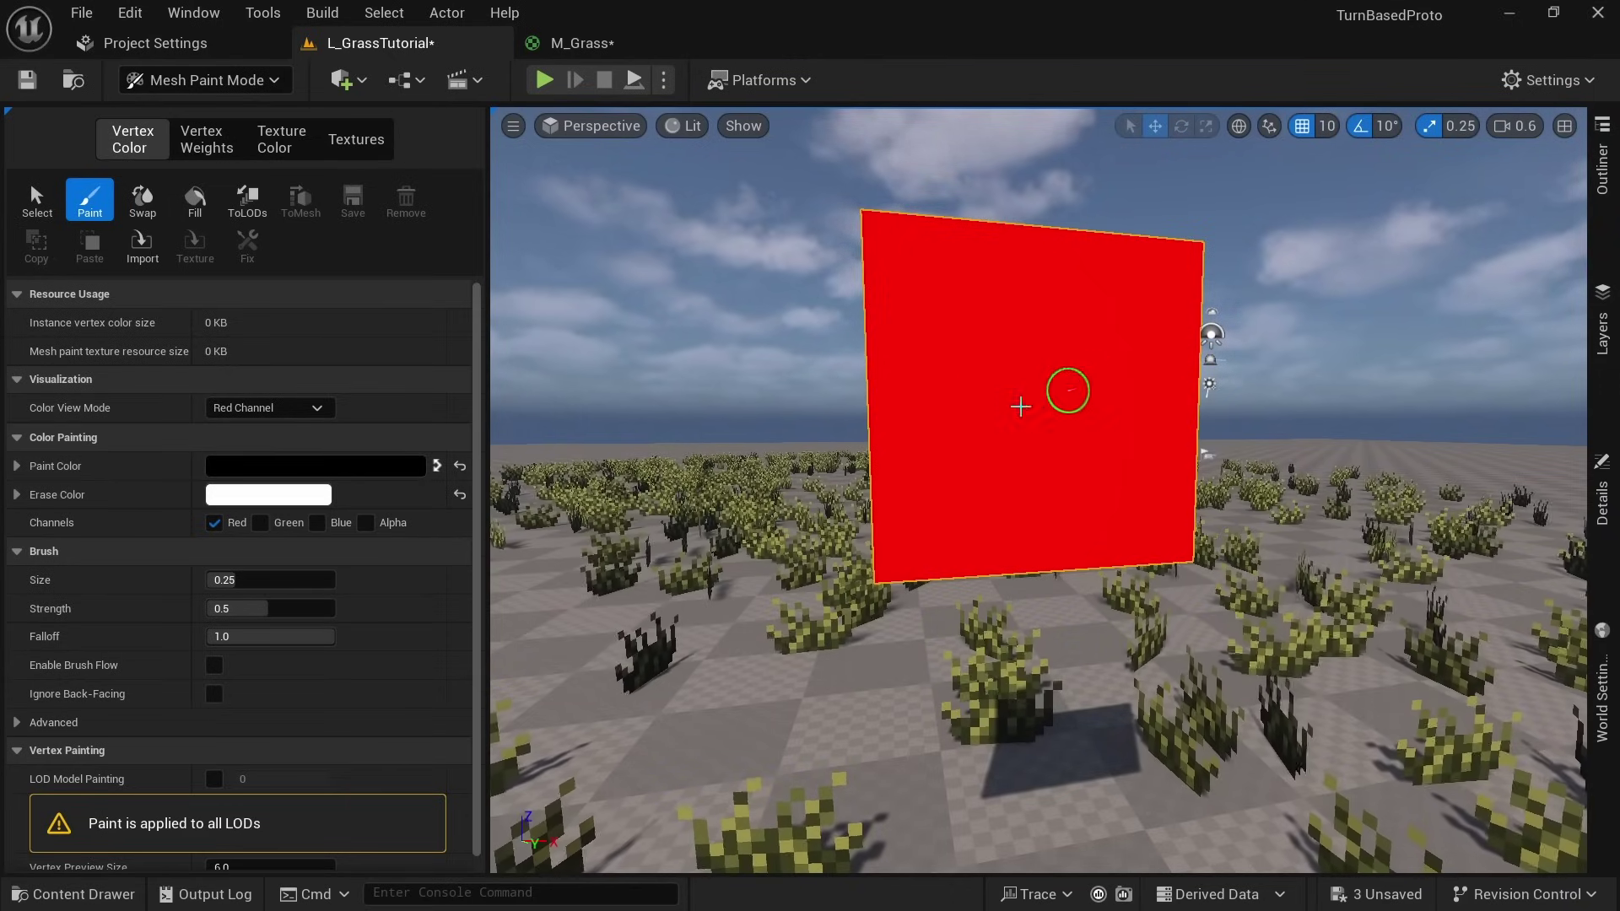
# - Paint black along the card's bottom edge and enlarge the brush
pyautogui.moveTo(993, 407)
pyautogui.mouseDown(button='right')
pyautogui.moveTo(1047, 439)
pyautogui.moveTo(929, 435)
pyautogui.moveTo(962, 439)
pyautogui.moveTo(892, 387)
pyautogui.mouseUp(button='right')
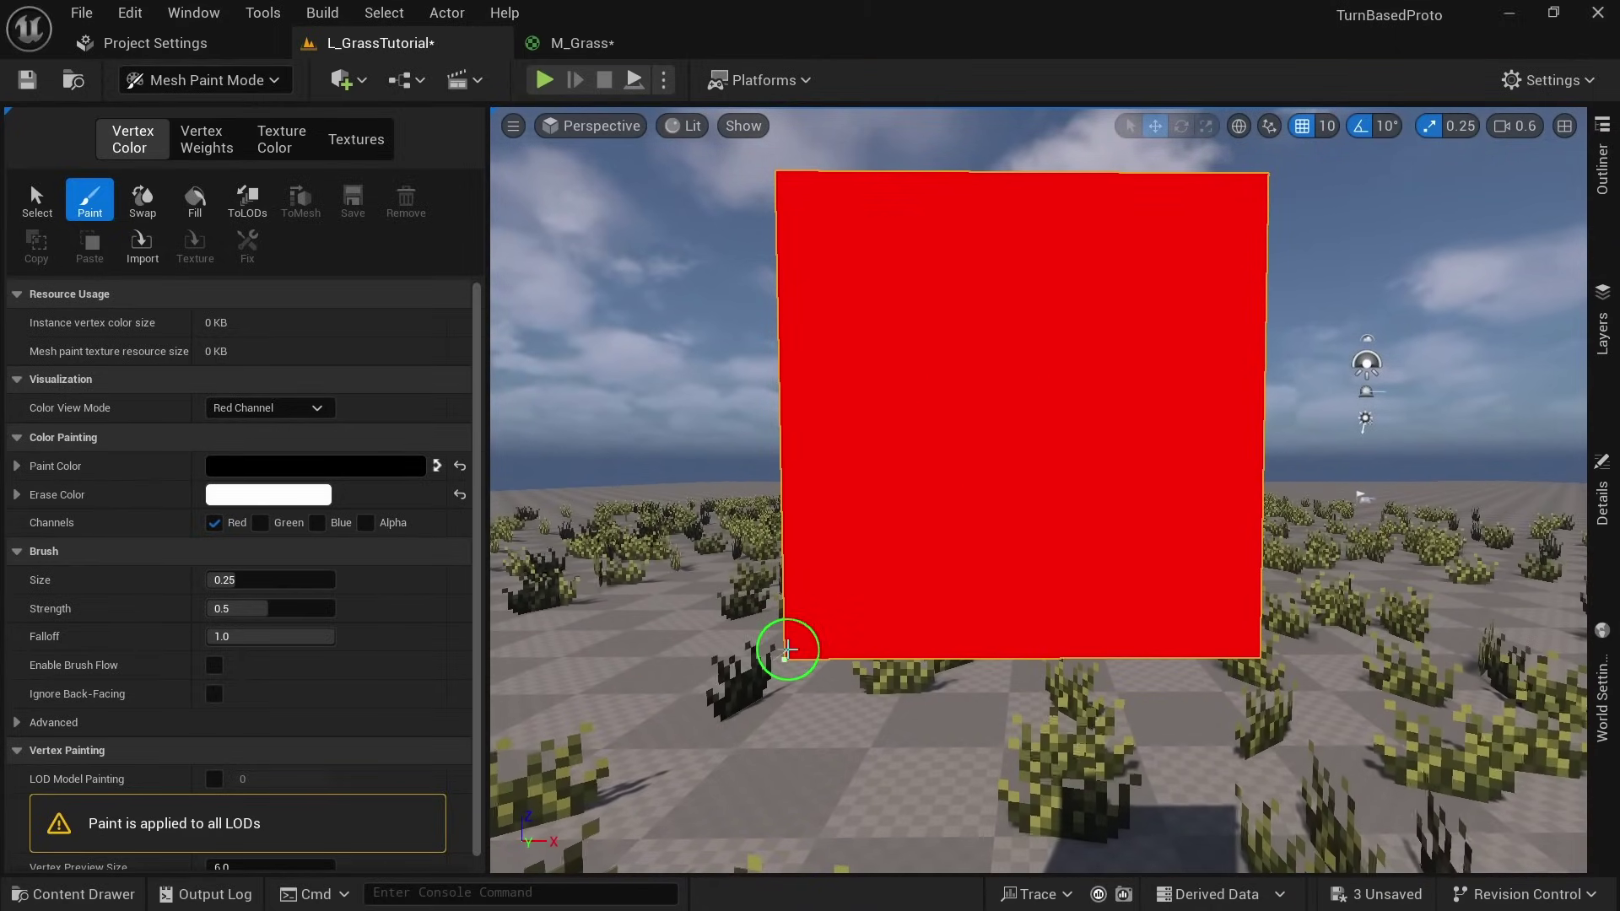
pyautogui.click(786, 654)
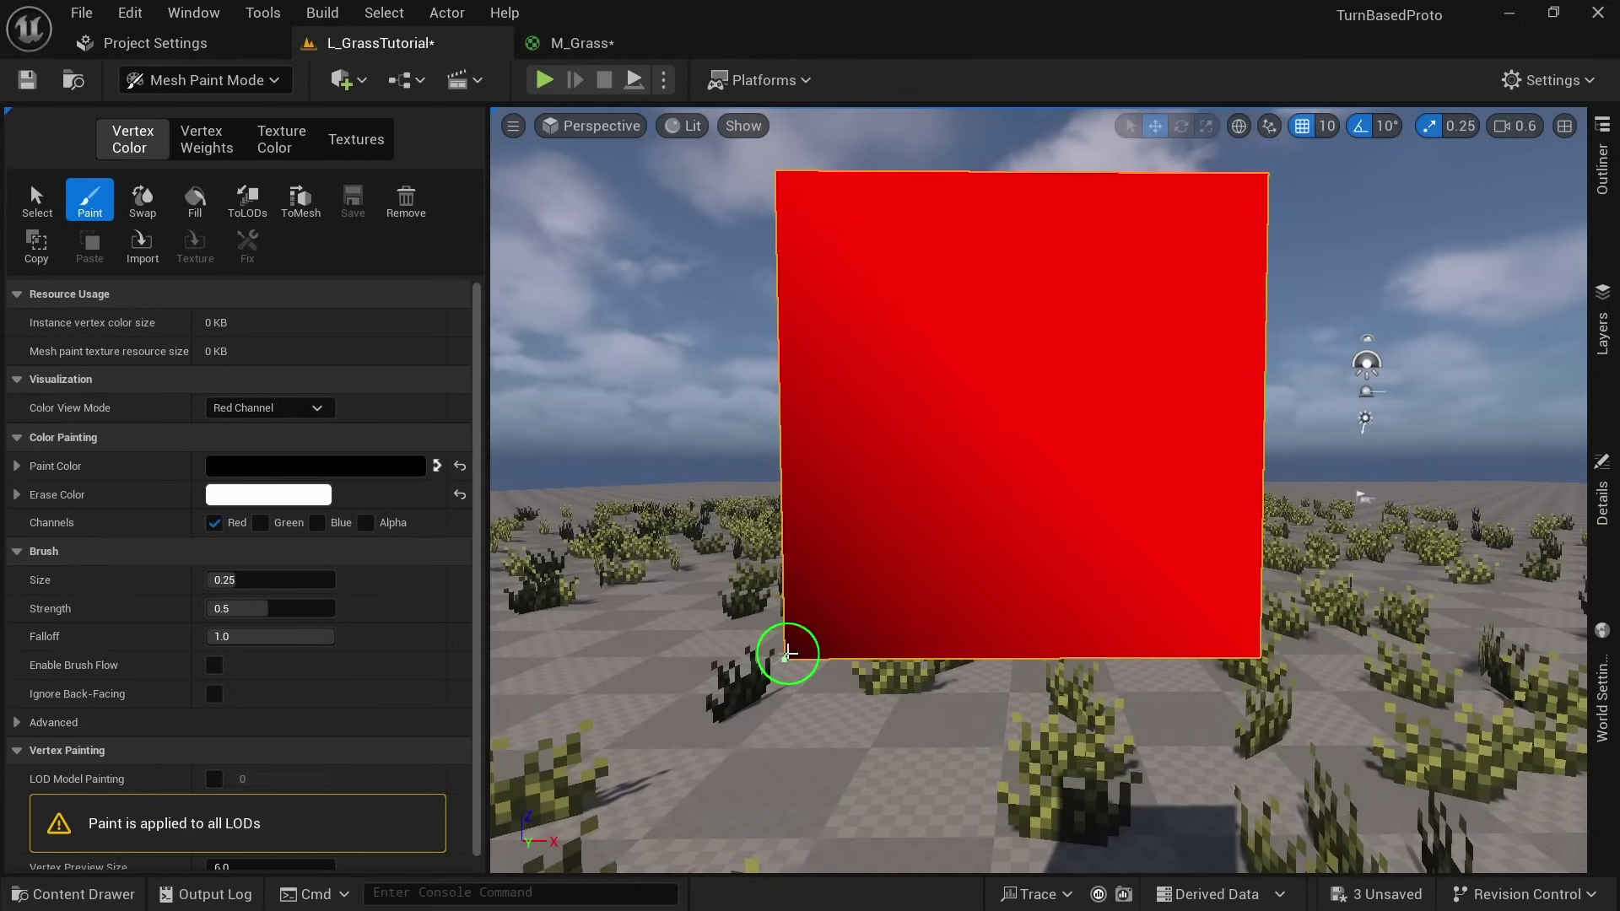
pyautogui.click(1252, 646)
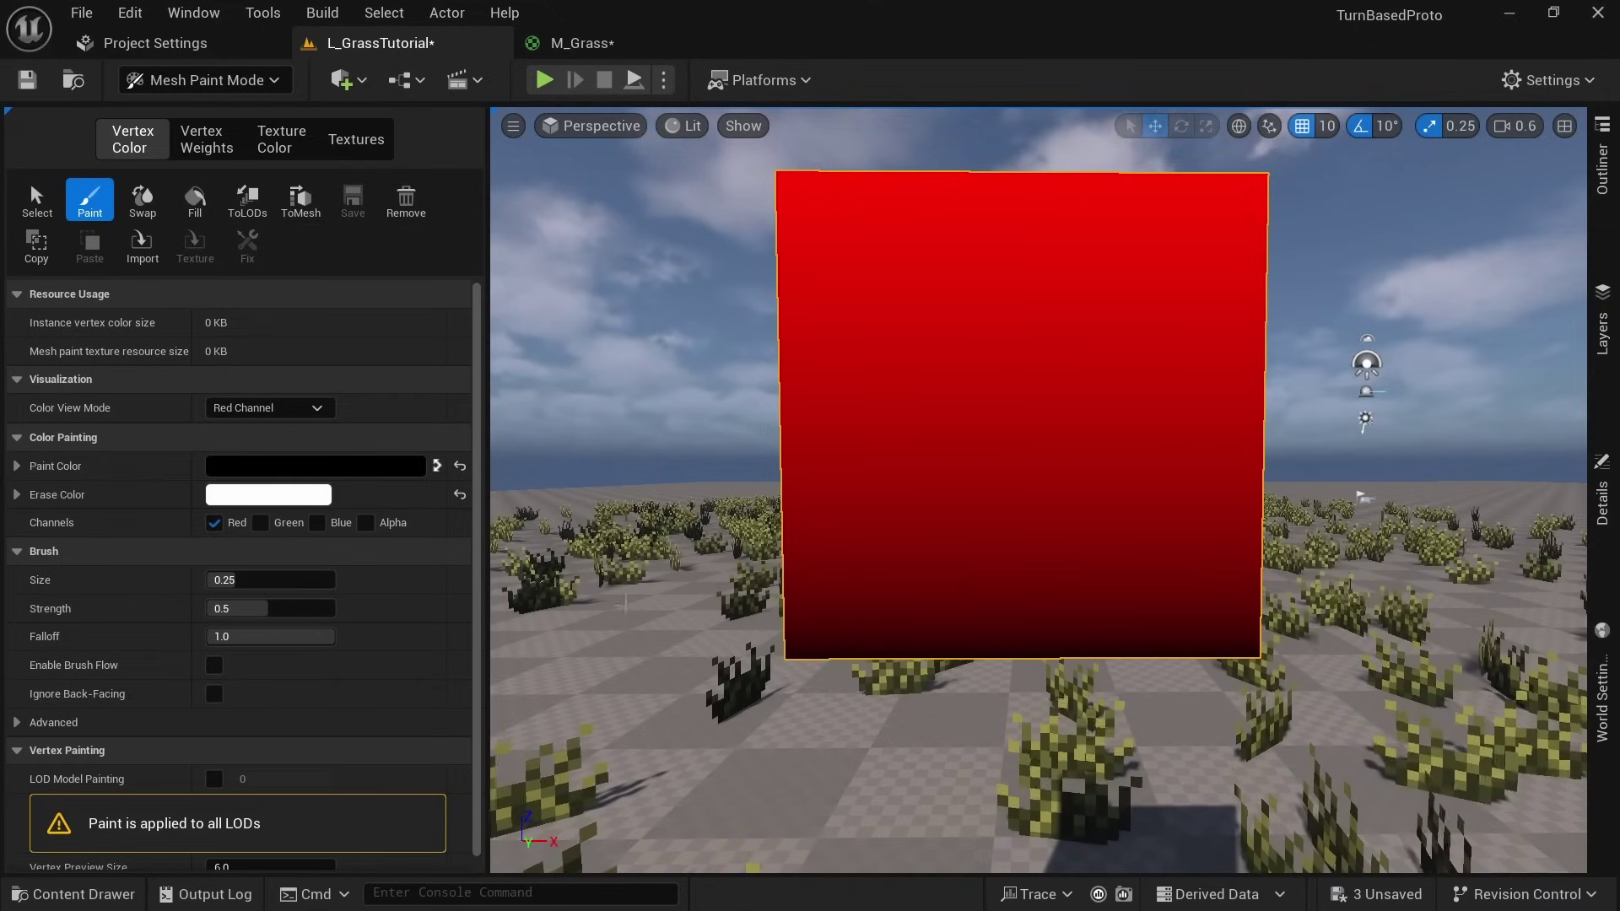
pyautogui.moveTo(253, 579); pyautogui.dragTo(281, 609)
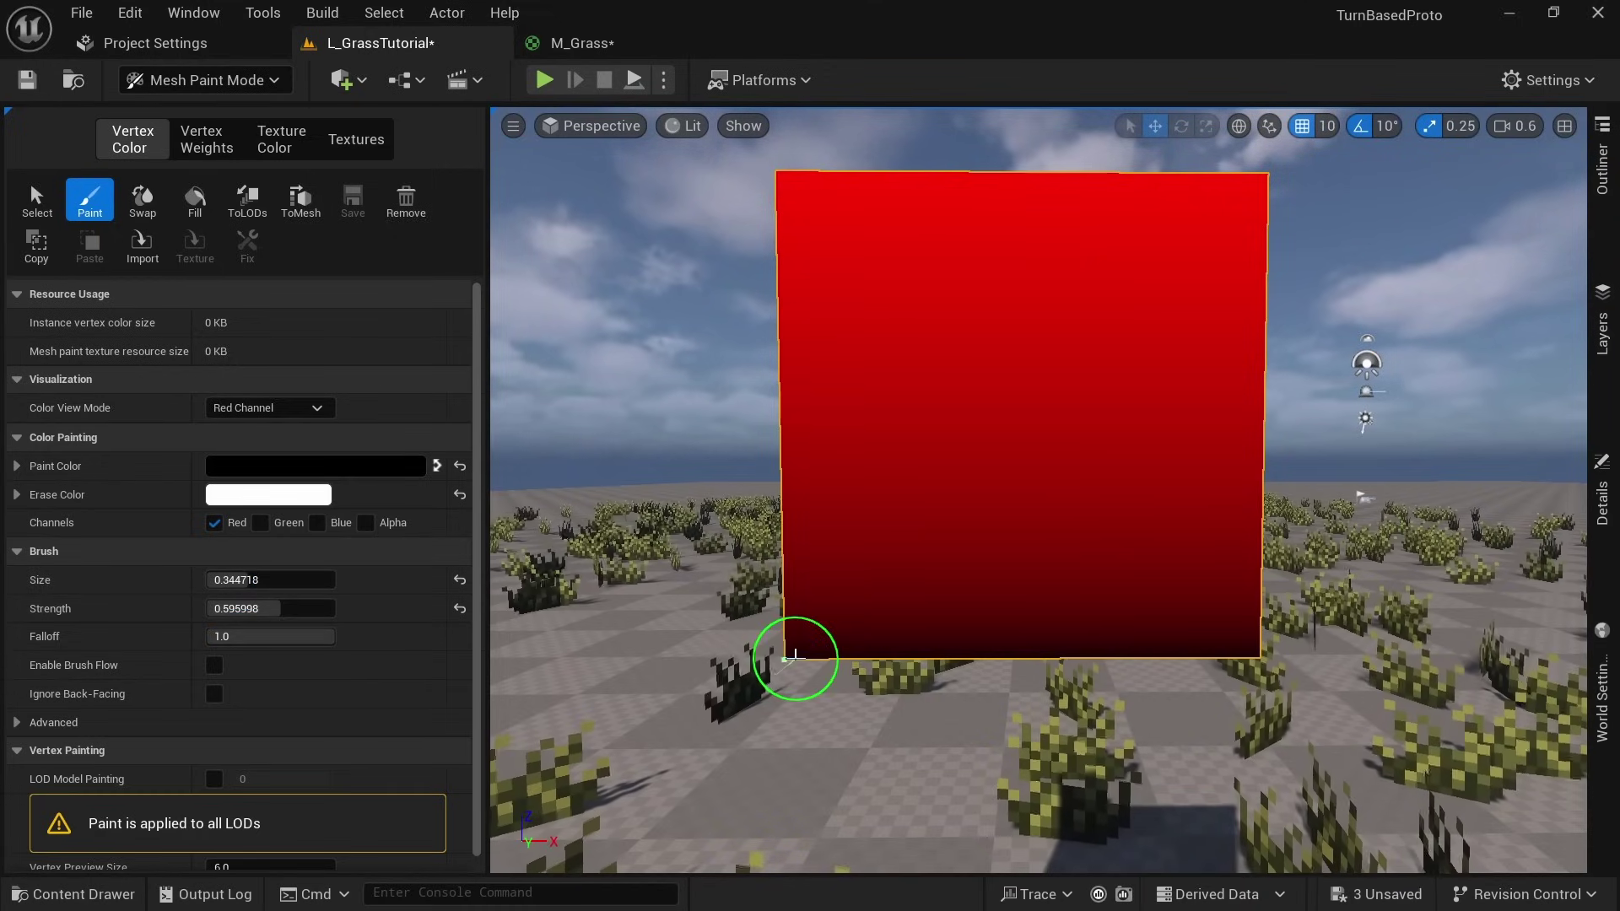
# - Return to selection mode, open M_Grass and add a Vertex Color node
pyautogui.click(193, 83)
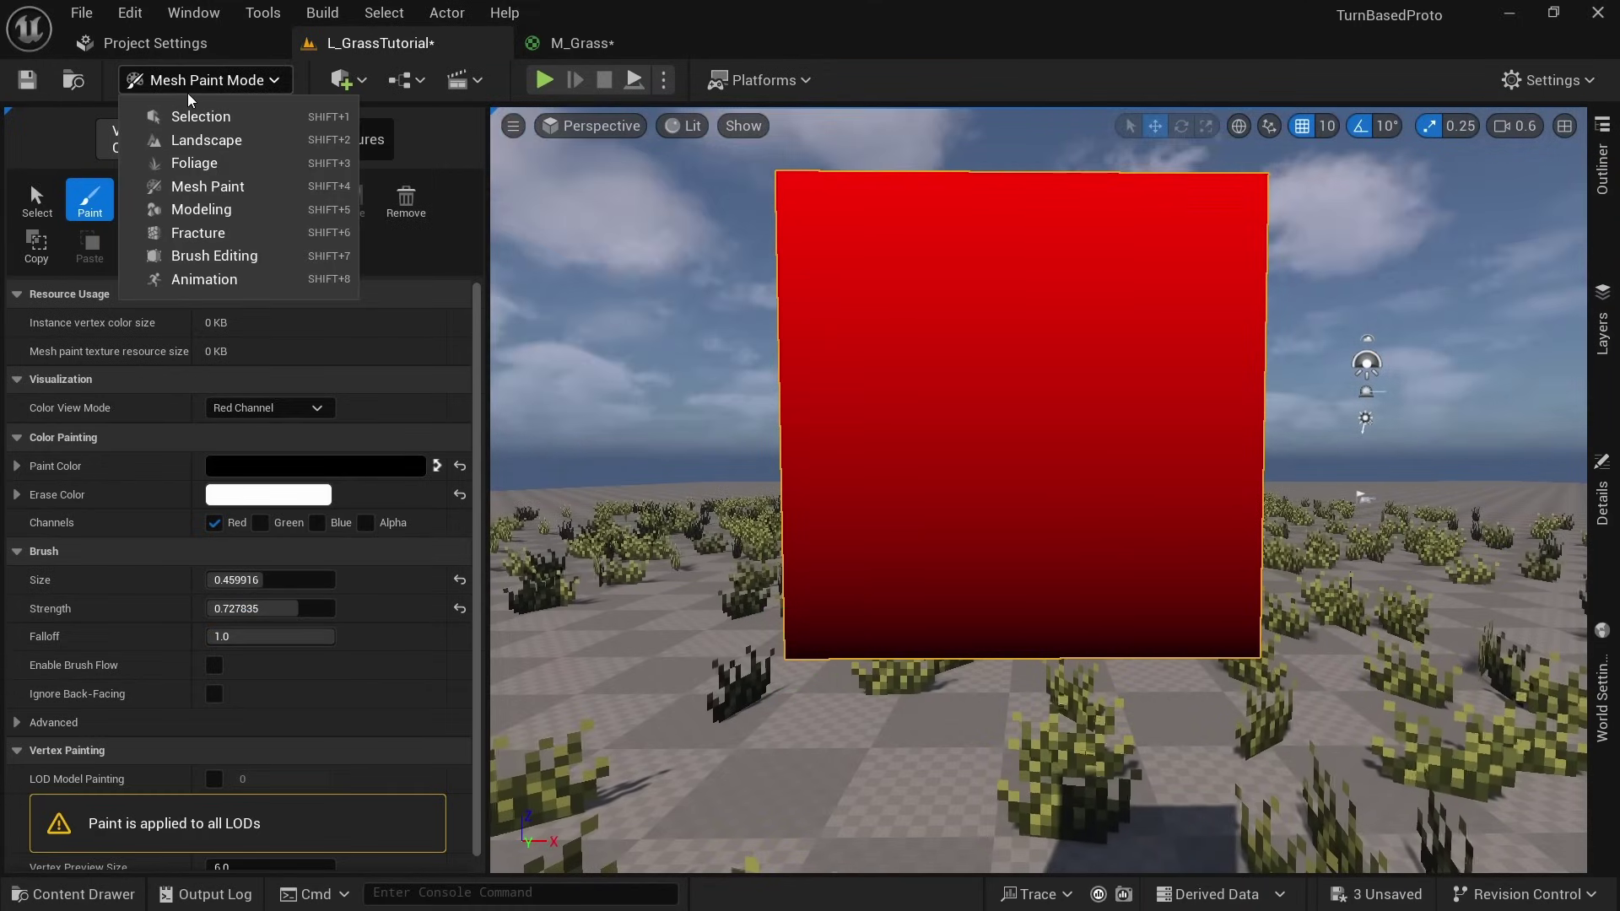
pyautogui.click(228, 126)
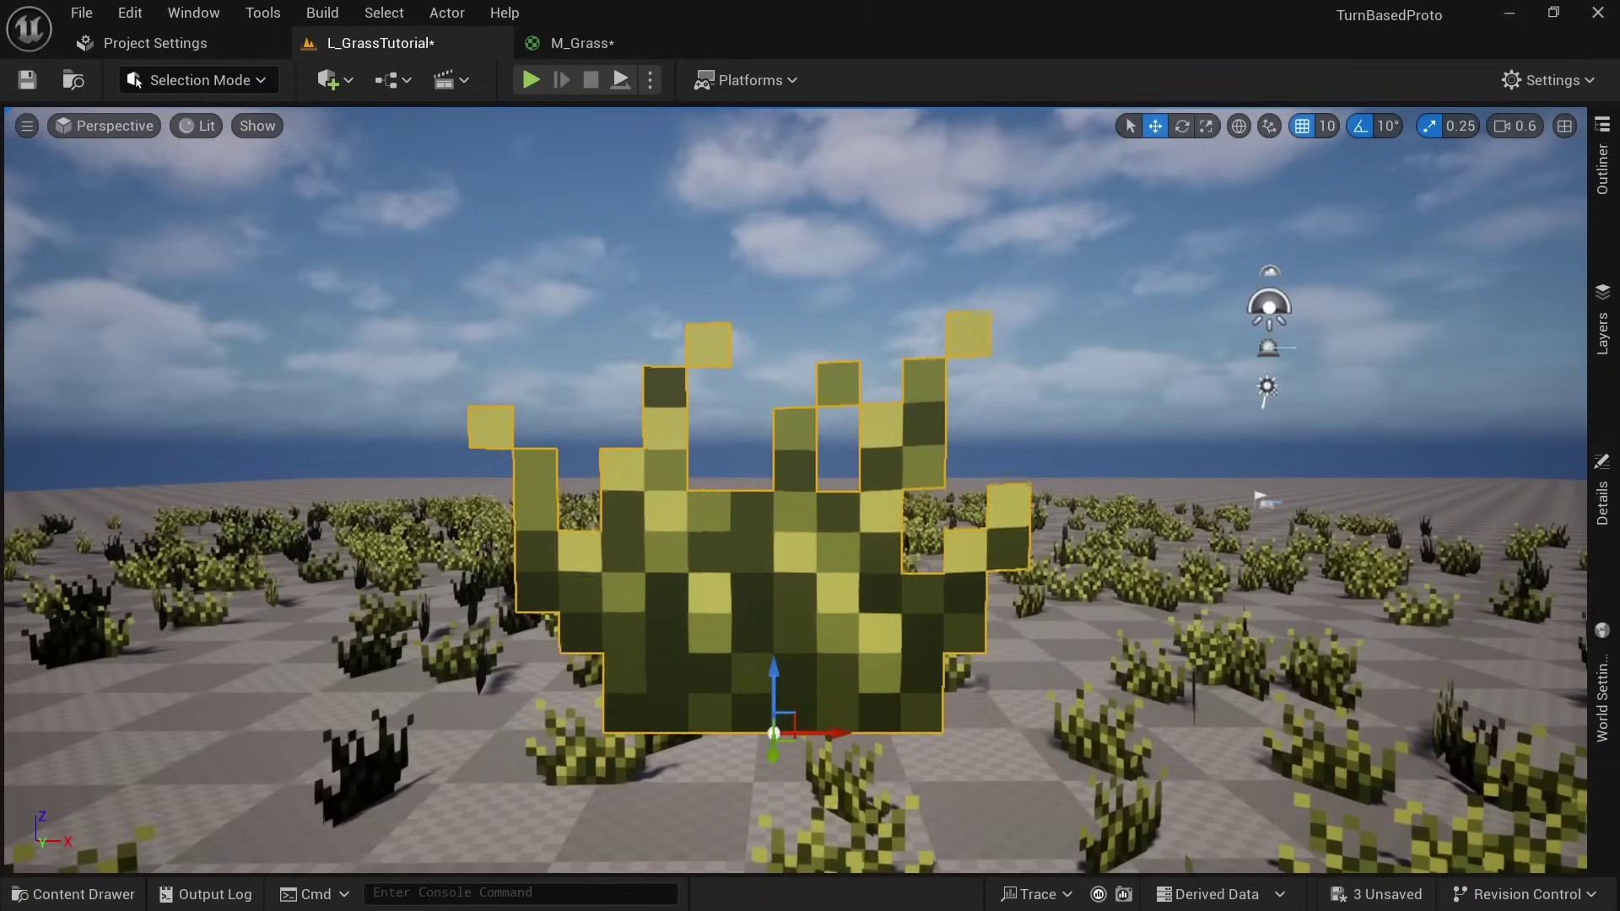
pyautogui.click(99, 896)
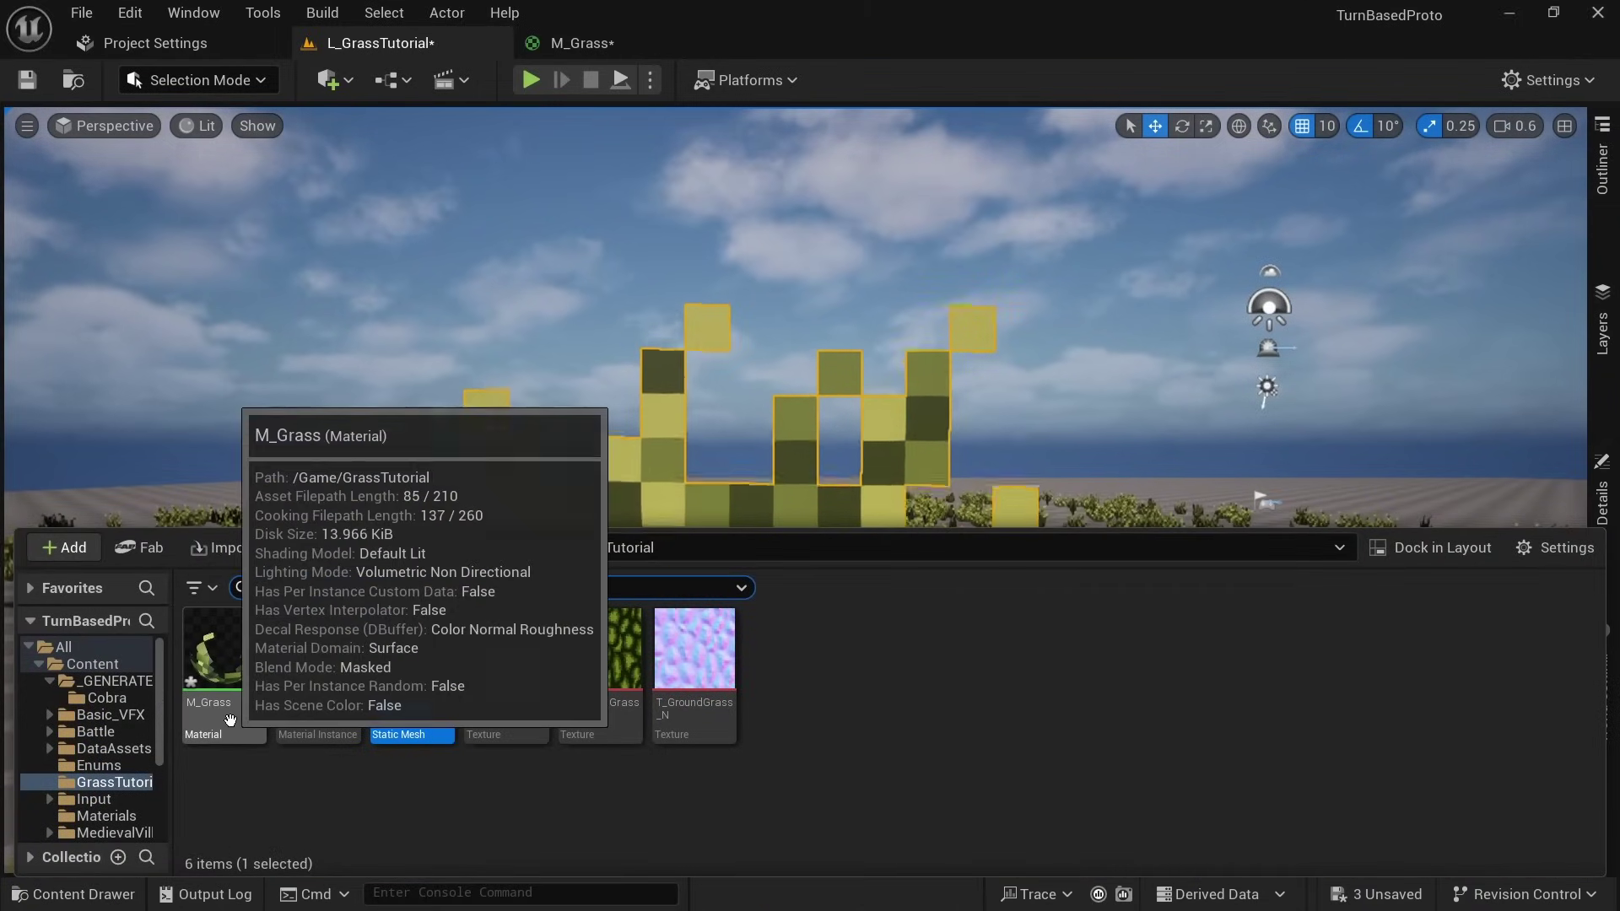
pyautogui.doubleClick(216, 667)
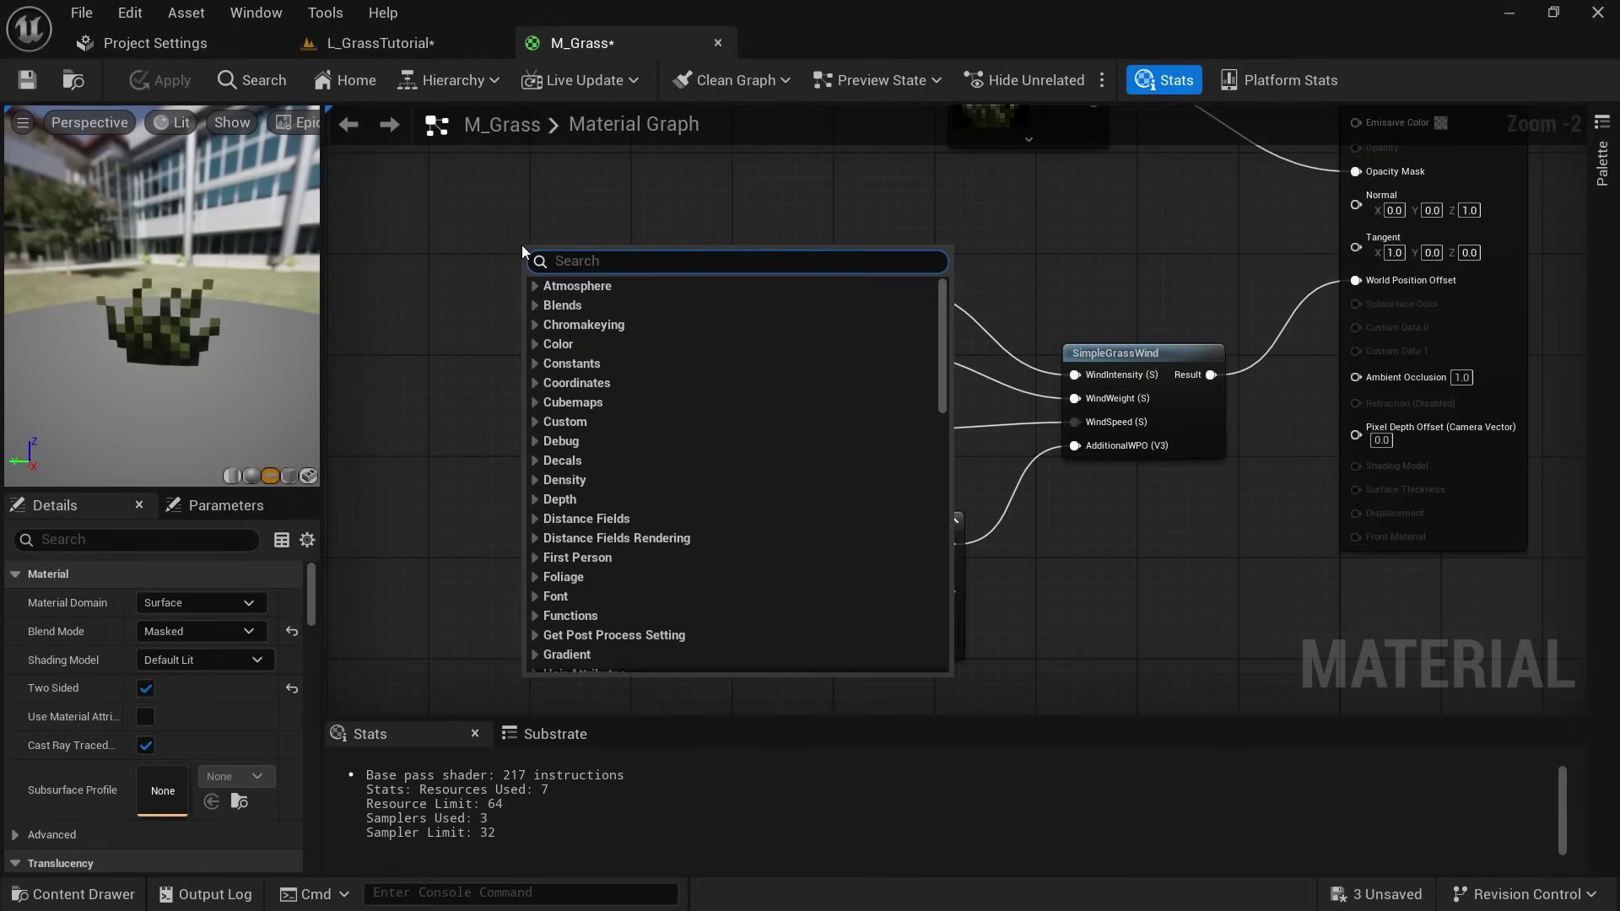
pyautogui.write('vertex c')
pyautogui.press('Return')
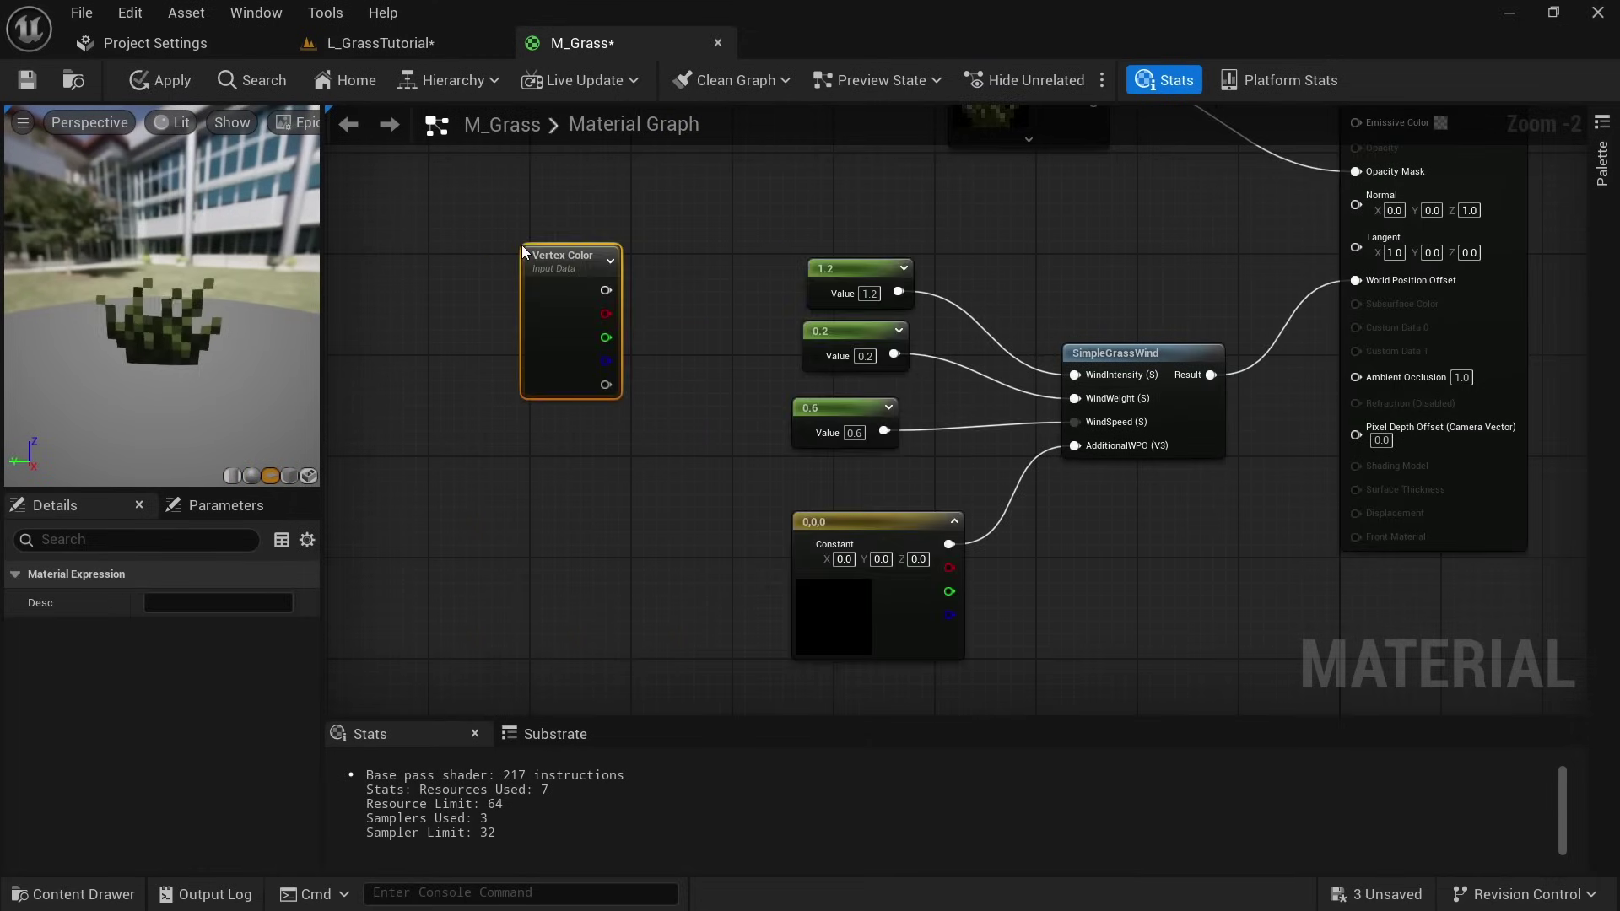
# - Multiply the 1.2 constant by Vertex Color's red channel into WindIntensity and apply
pyautogui.moveTo(712, 306); pyautogui.dragTo(626, 364, button='right')
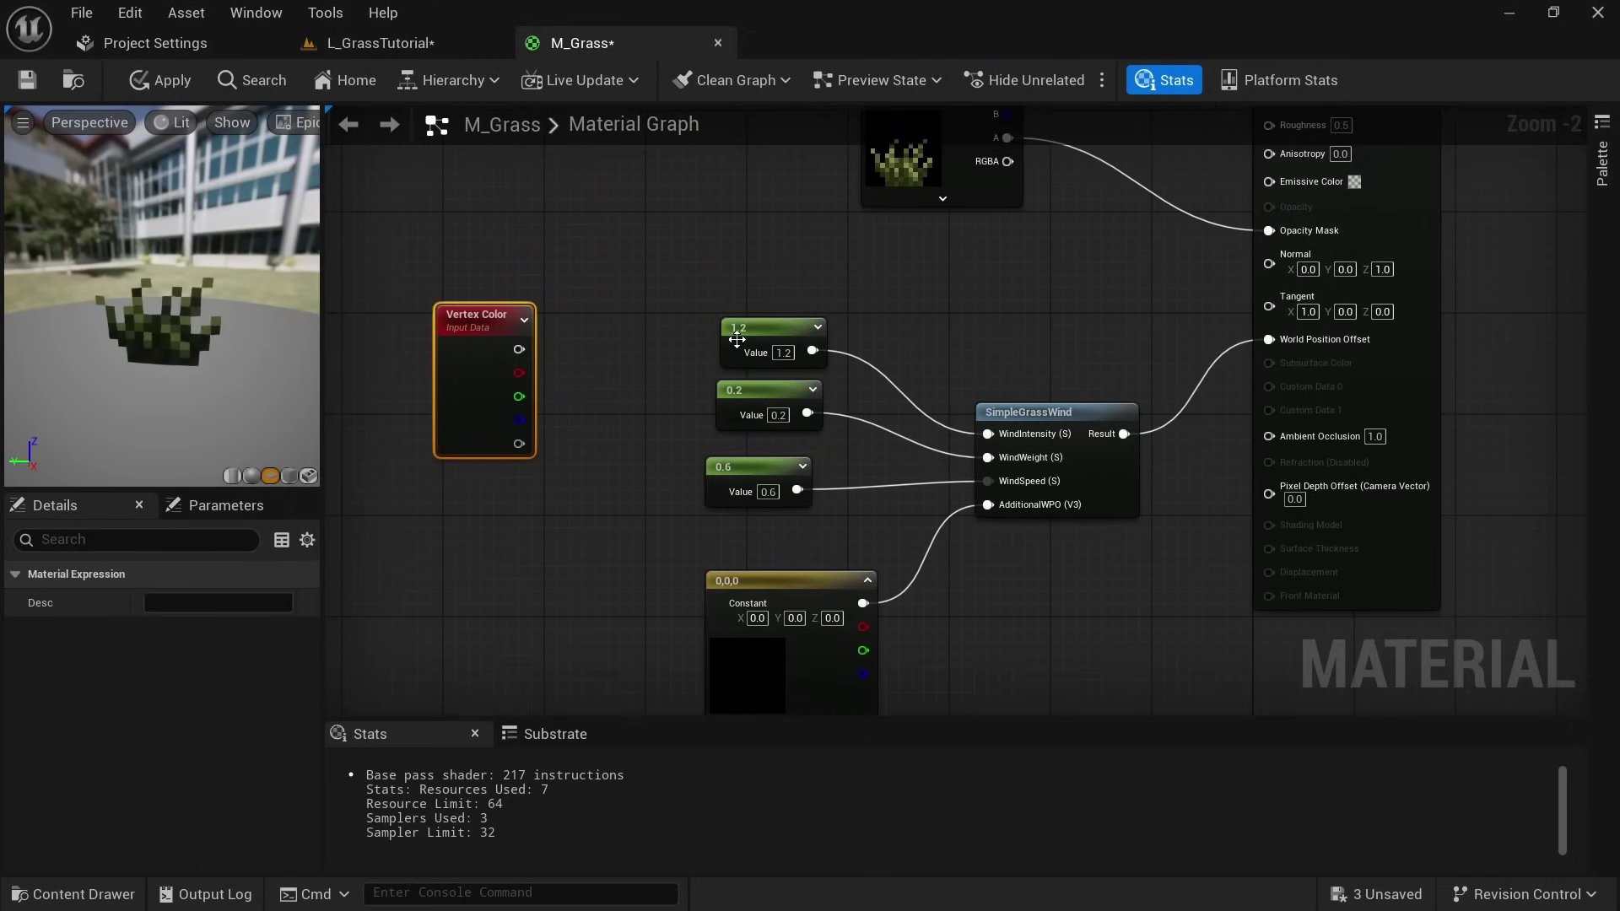
pyautogui.moveTo(738, 339); pyautogui.dragTo(449, 206)
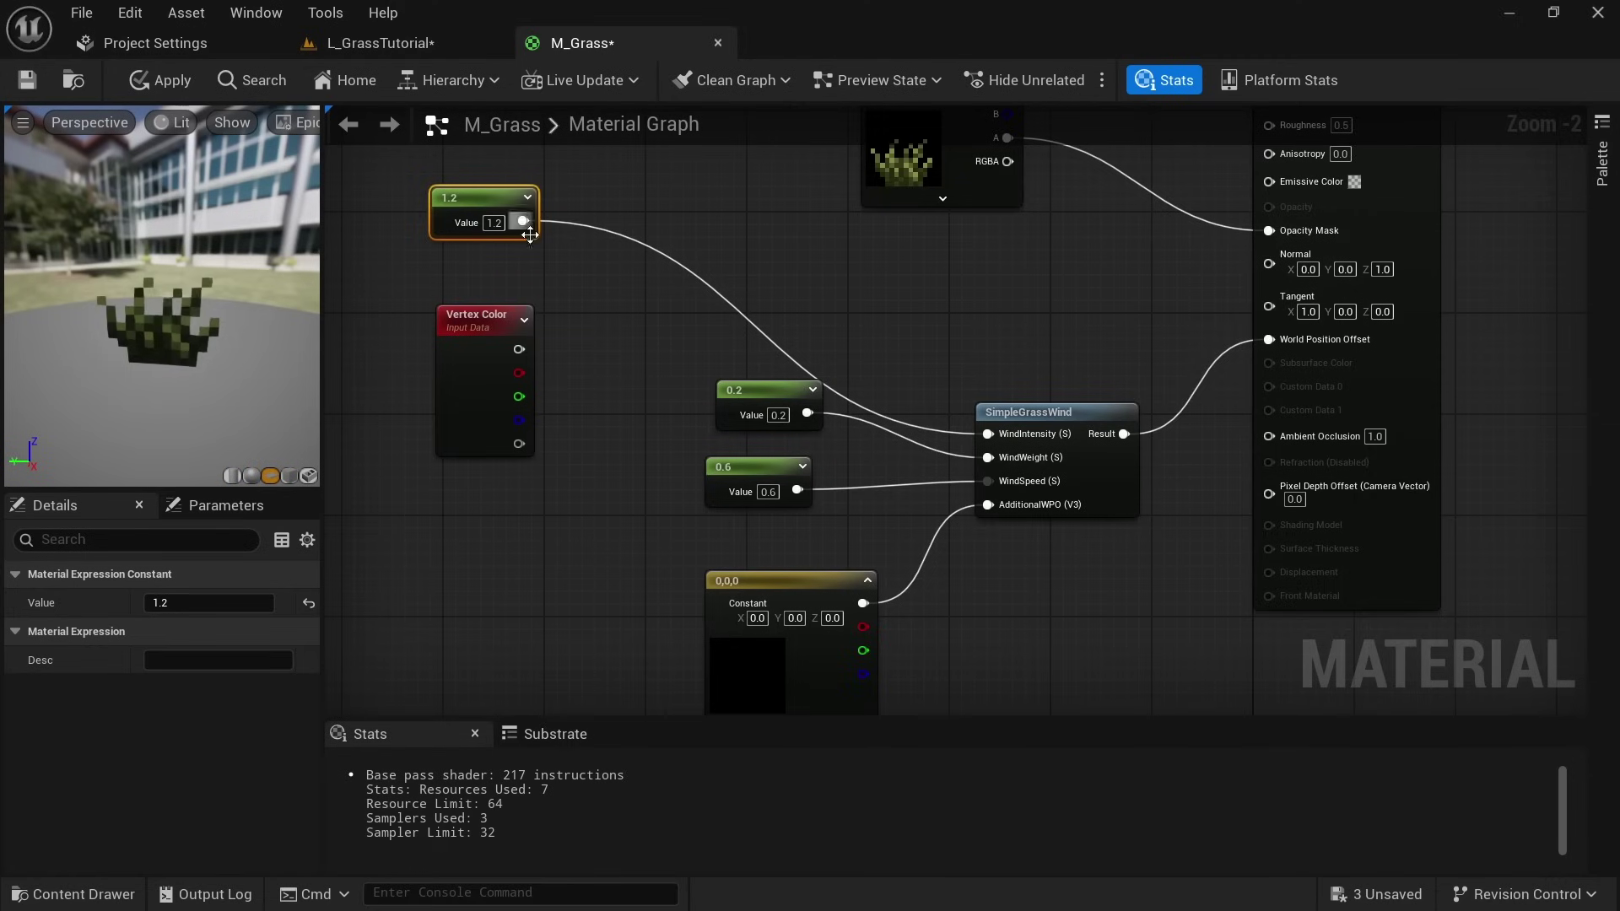
pyautogui.scroll(2, 527, 229)
pyautogui.moveTo(617, 287); pyautogui.dragTo(618, 287)
pyautogui.write('multiply')
pyautogui.press('Return')
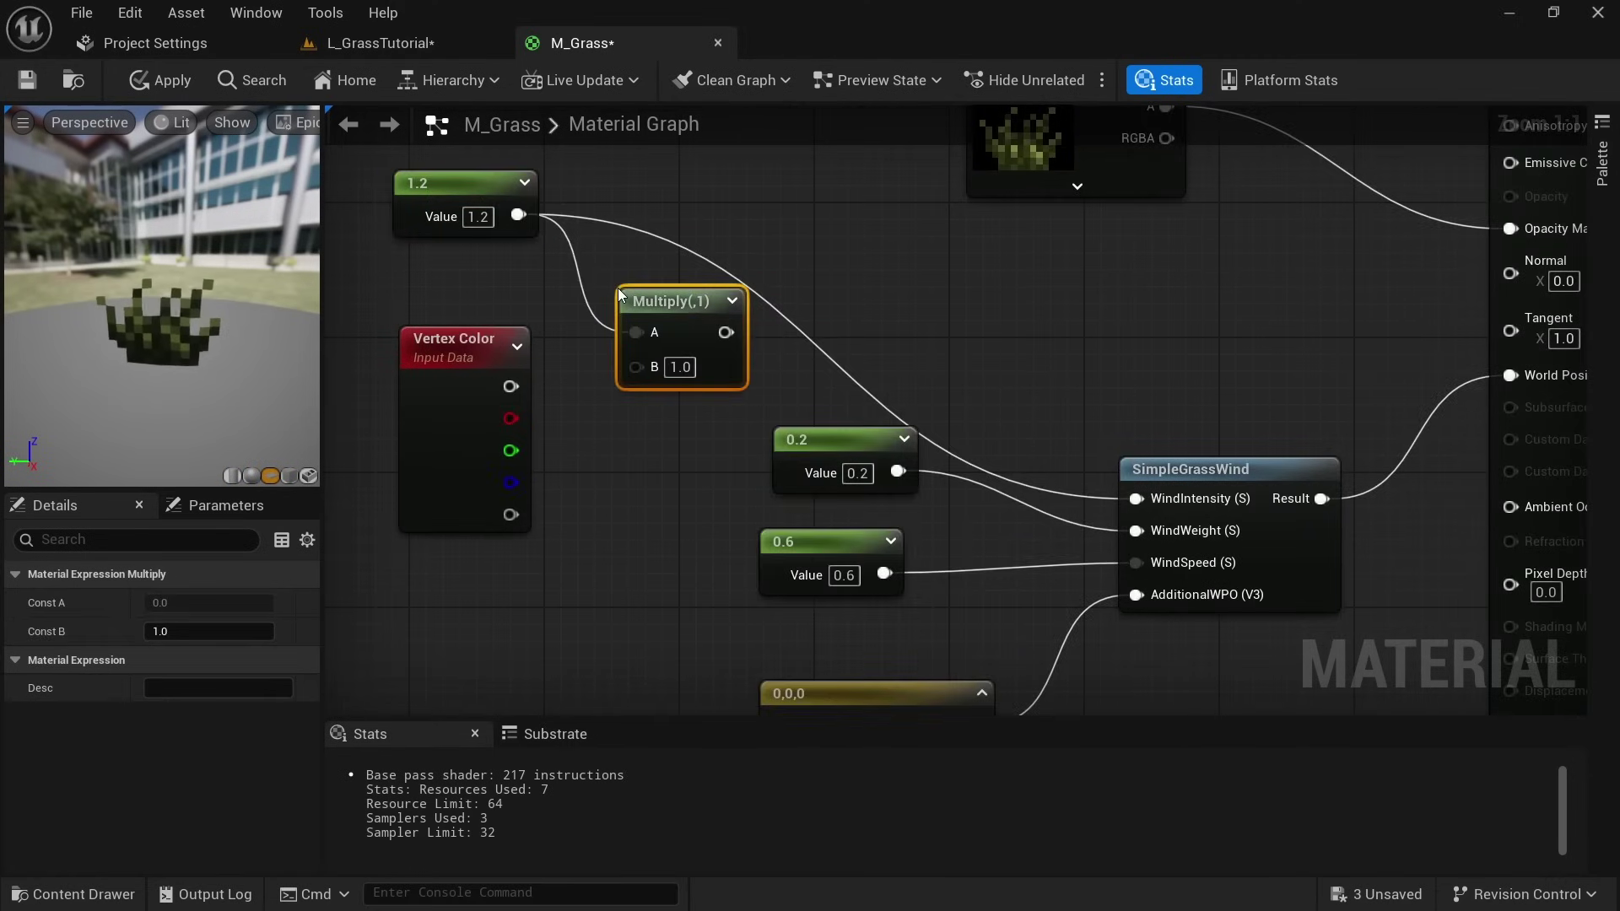
pyautogui.moveTo(511, 415); pyautogui.dragTo(524, 419)
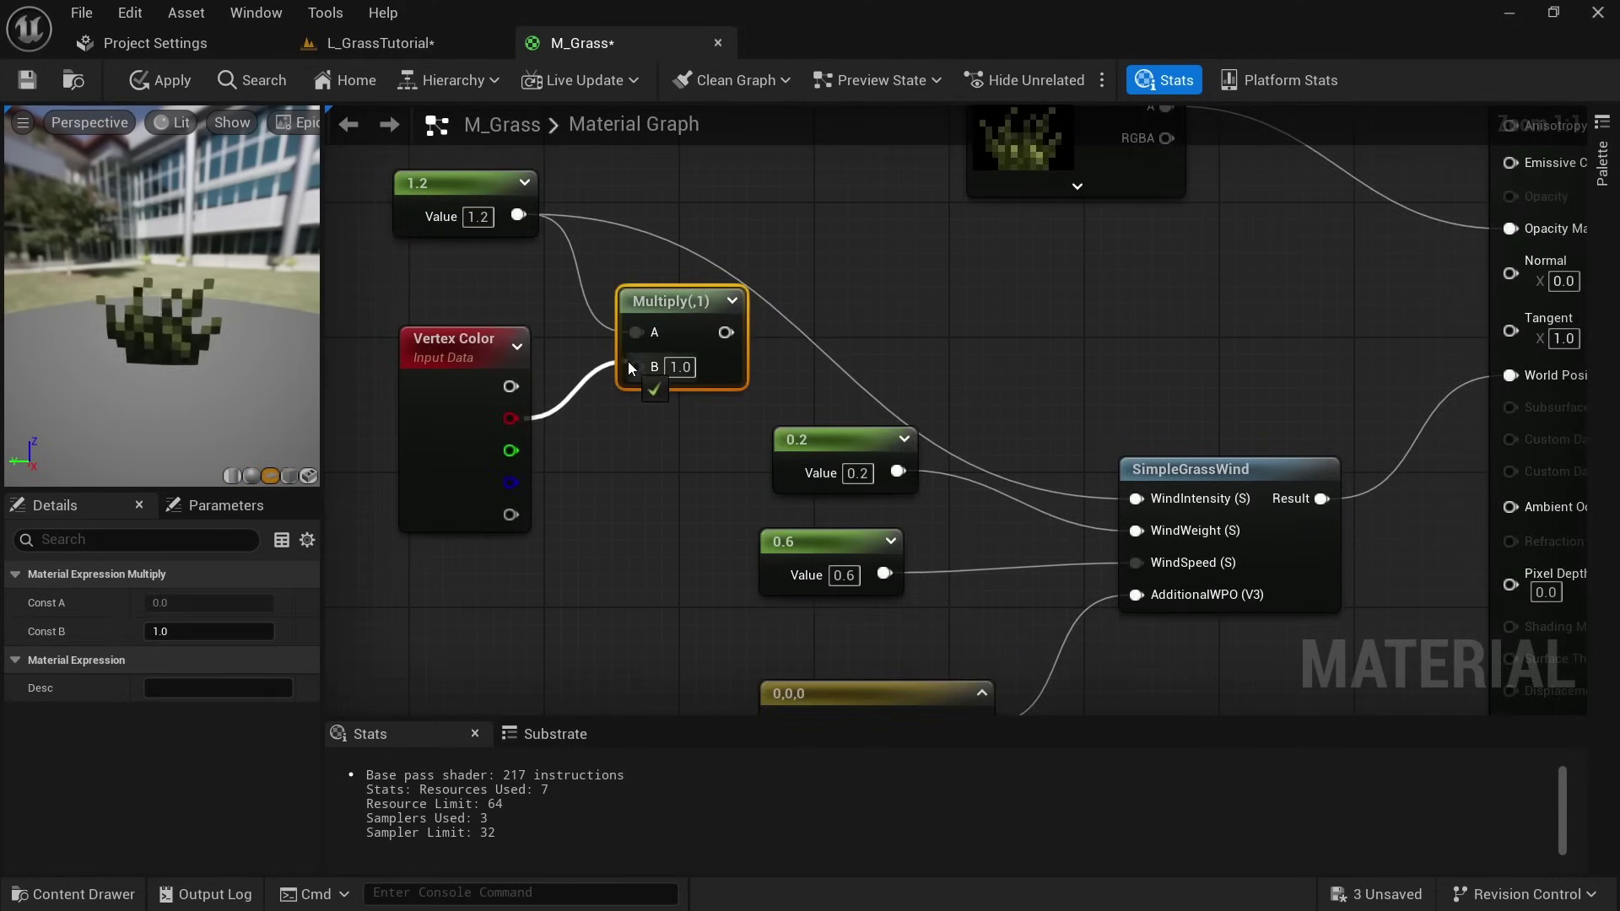
pyautogui.moveTo(628, 362); pyautogui.dragTo(1132, 495)
pyautogui.scroll(-1, 634, 449)
pyautogui.click(165, 81)
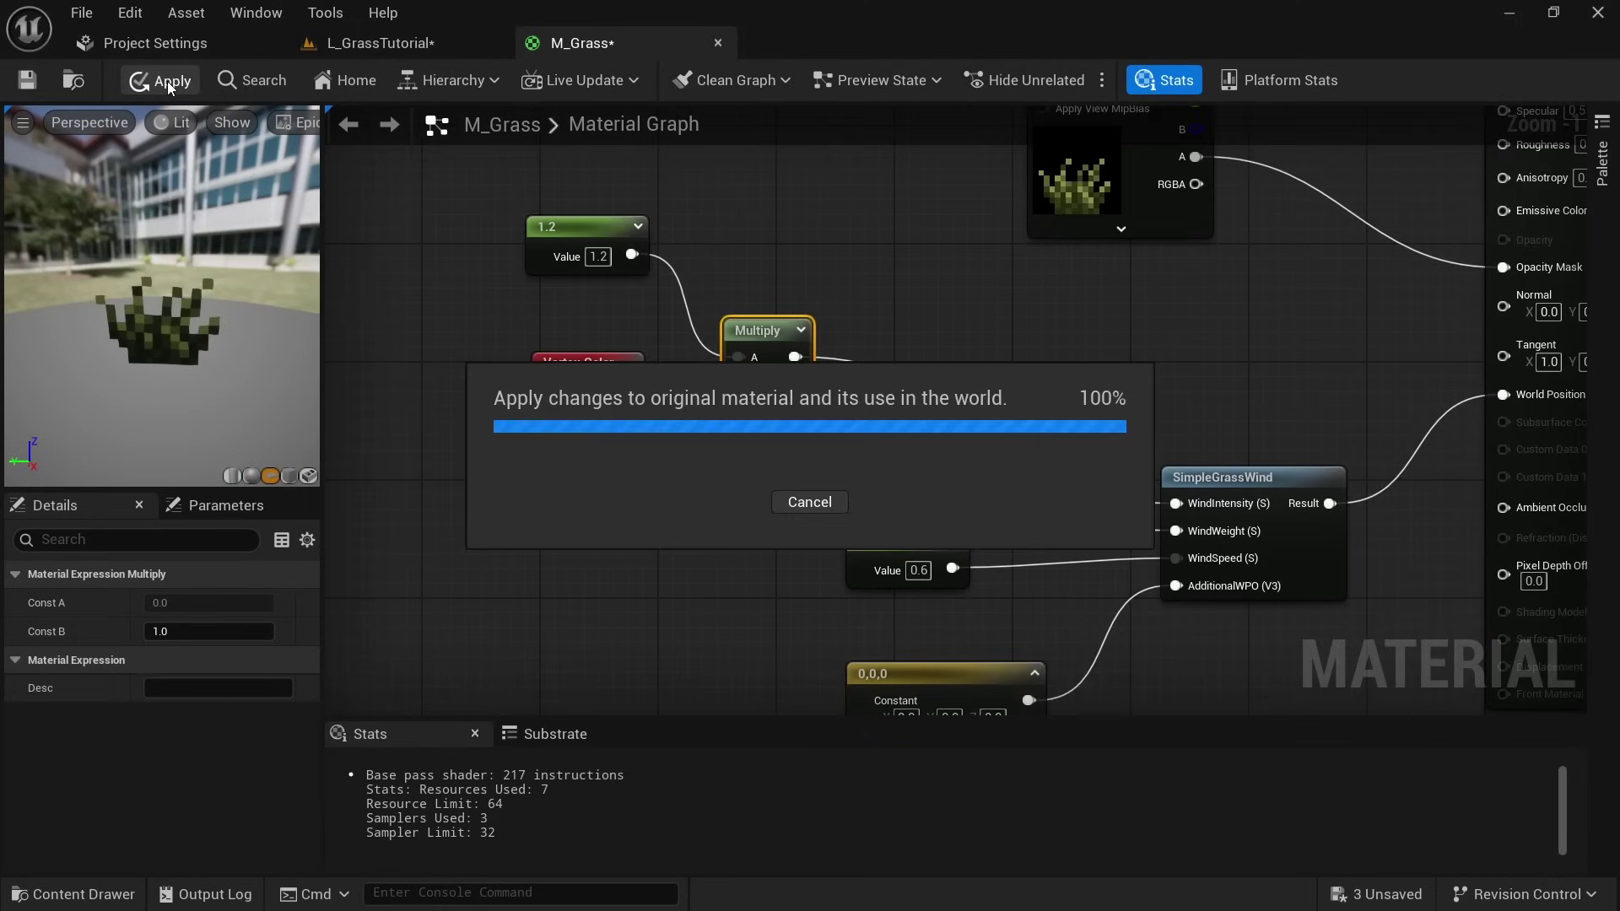
# - Return to the L_GrassTutorial level and orbit the grass card from above and below
pyautogui.click(408, 266)
pyautogui.click(341, 46)
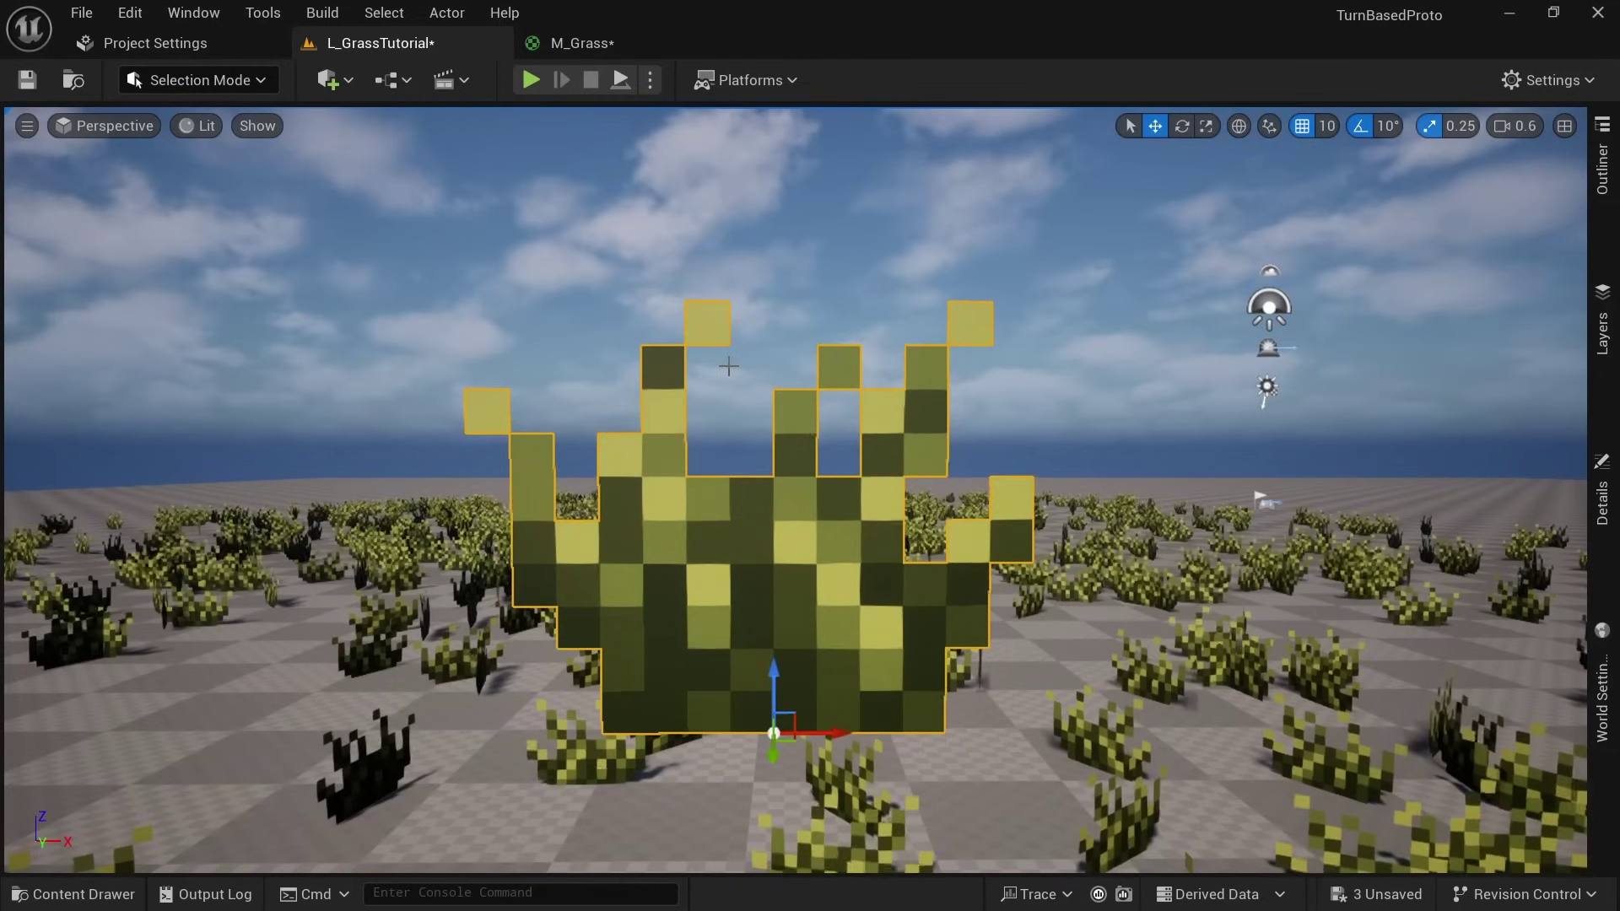
pyautogui.keyDown('alt'); pyautogui.moveTo(729, 367); pyautogui.dragTo(877, 422); pyautogui.keyUp('alt')
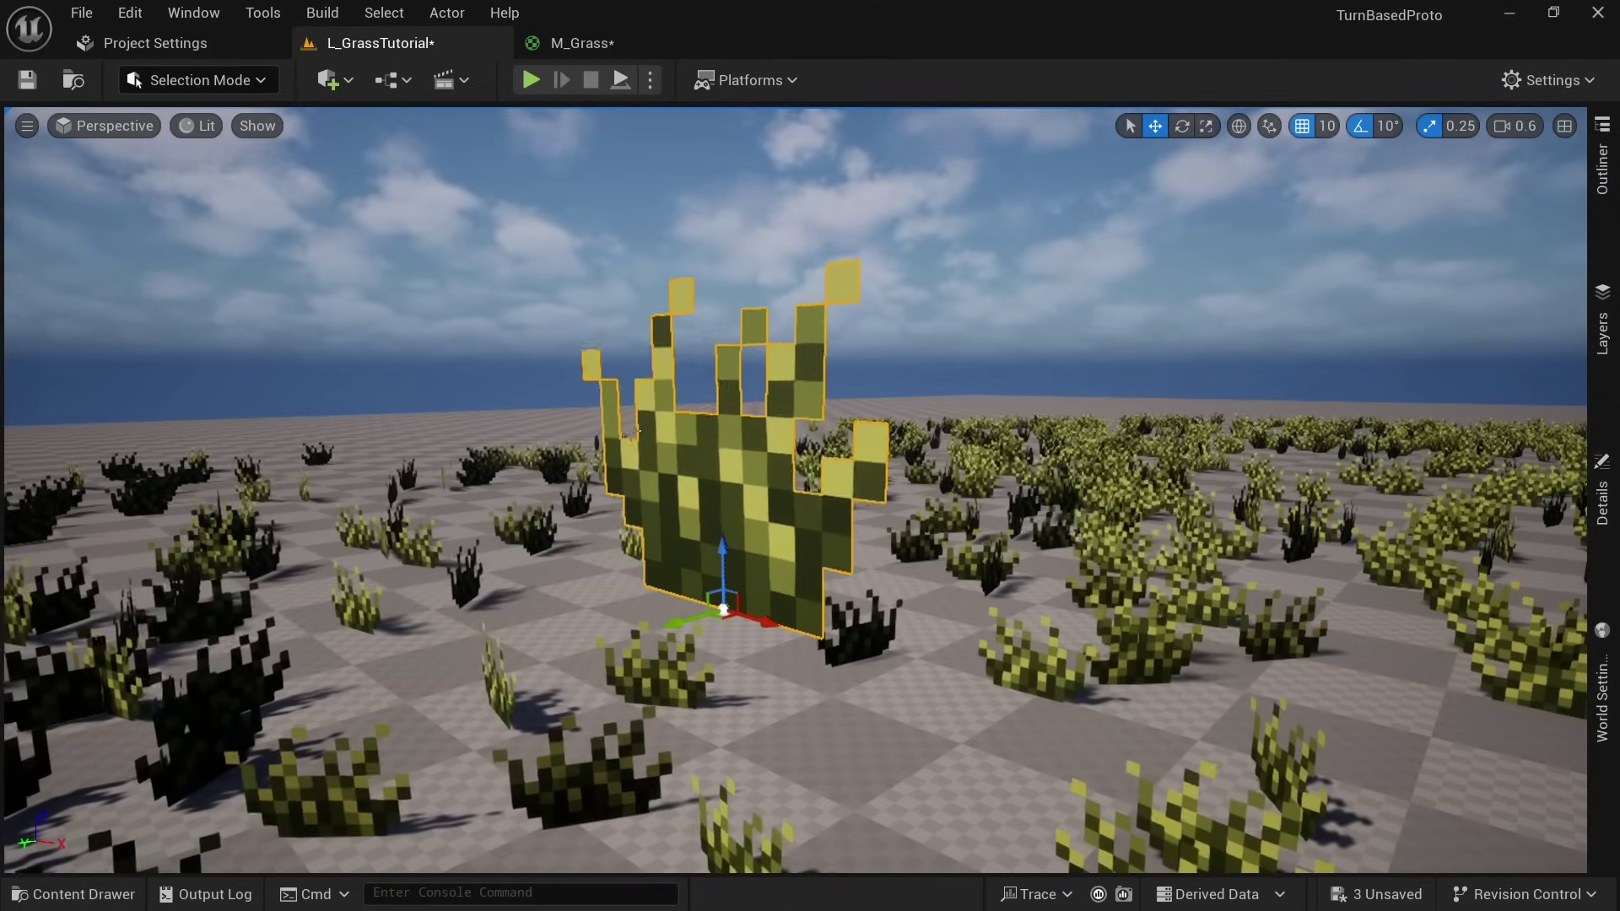
pyautogui.moveTo(636, 439)
pyautogui.keyDown('alt'); pyautogui.mouseDown()
pyautogui.moveTo(636, 363)
pyautogui.moveTo(650, 456)
pyautogui.mouseUp(); pyautogui.keyUp('alt')
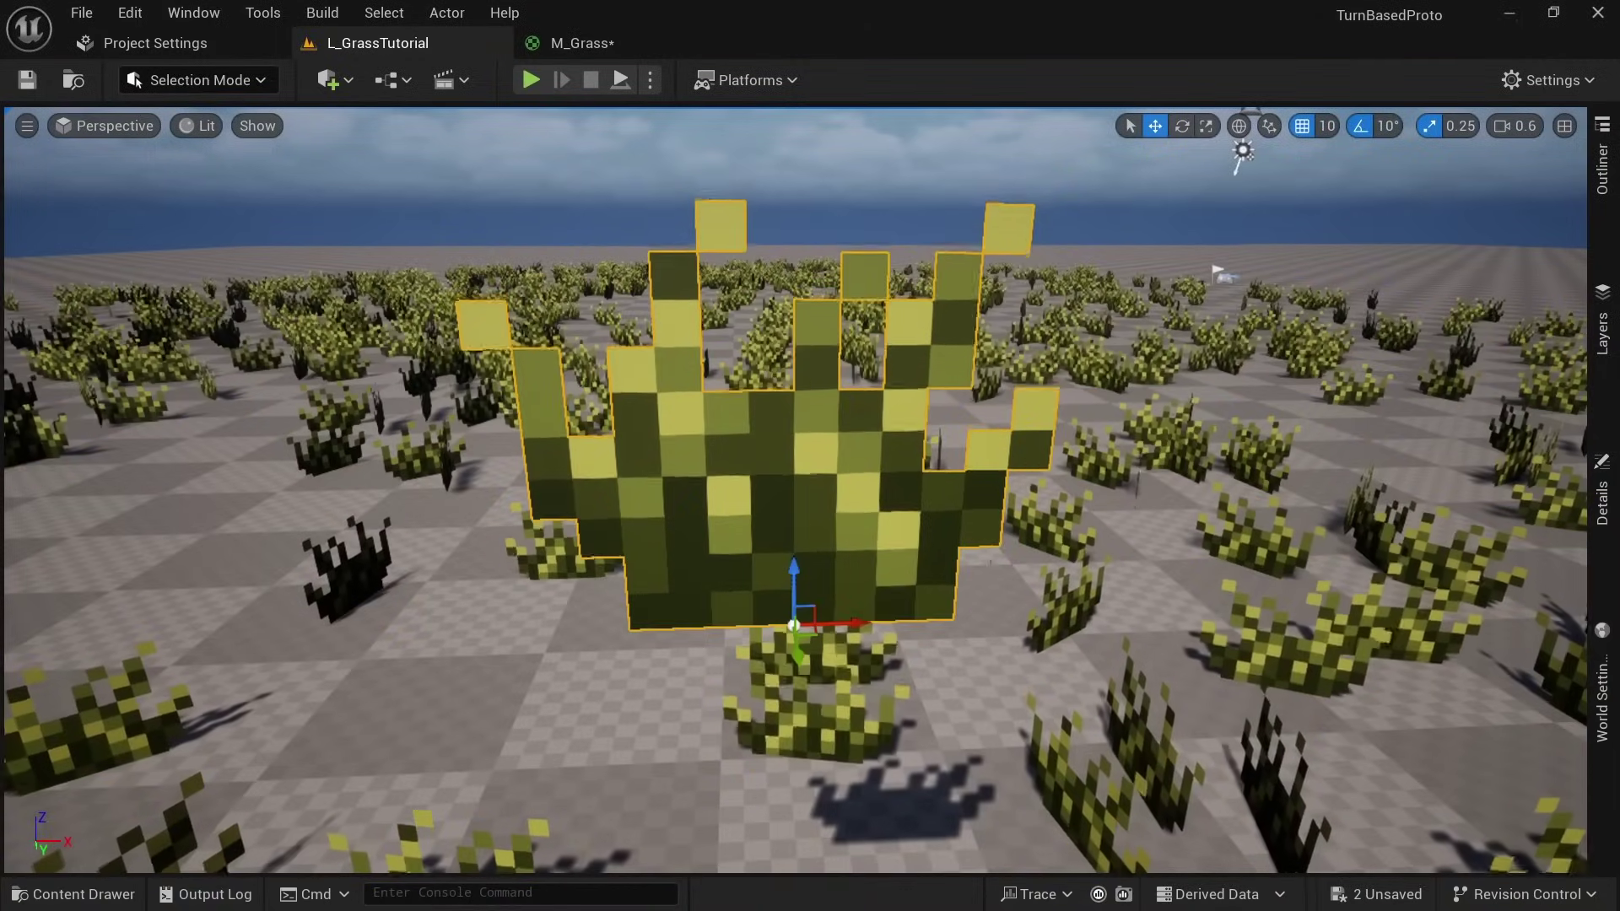
# - In Mesh Paint Mode, overwrite the SM_Grass mesh's vertex colours with the painted ones via ToMesh
pyautogui.click(164, 89)
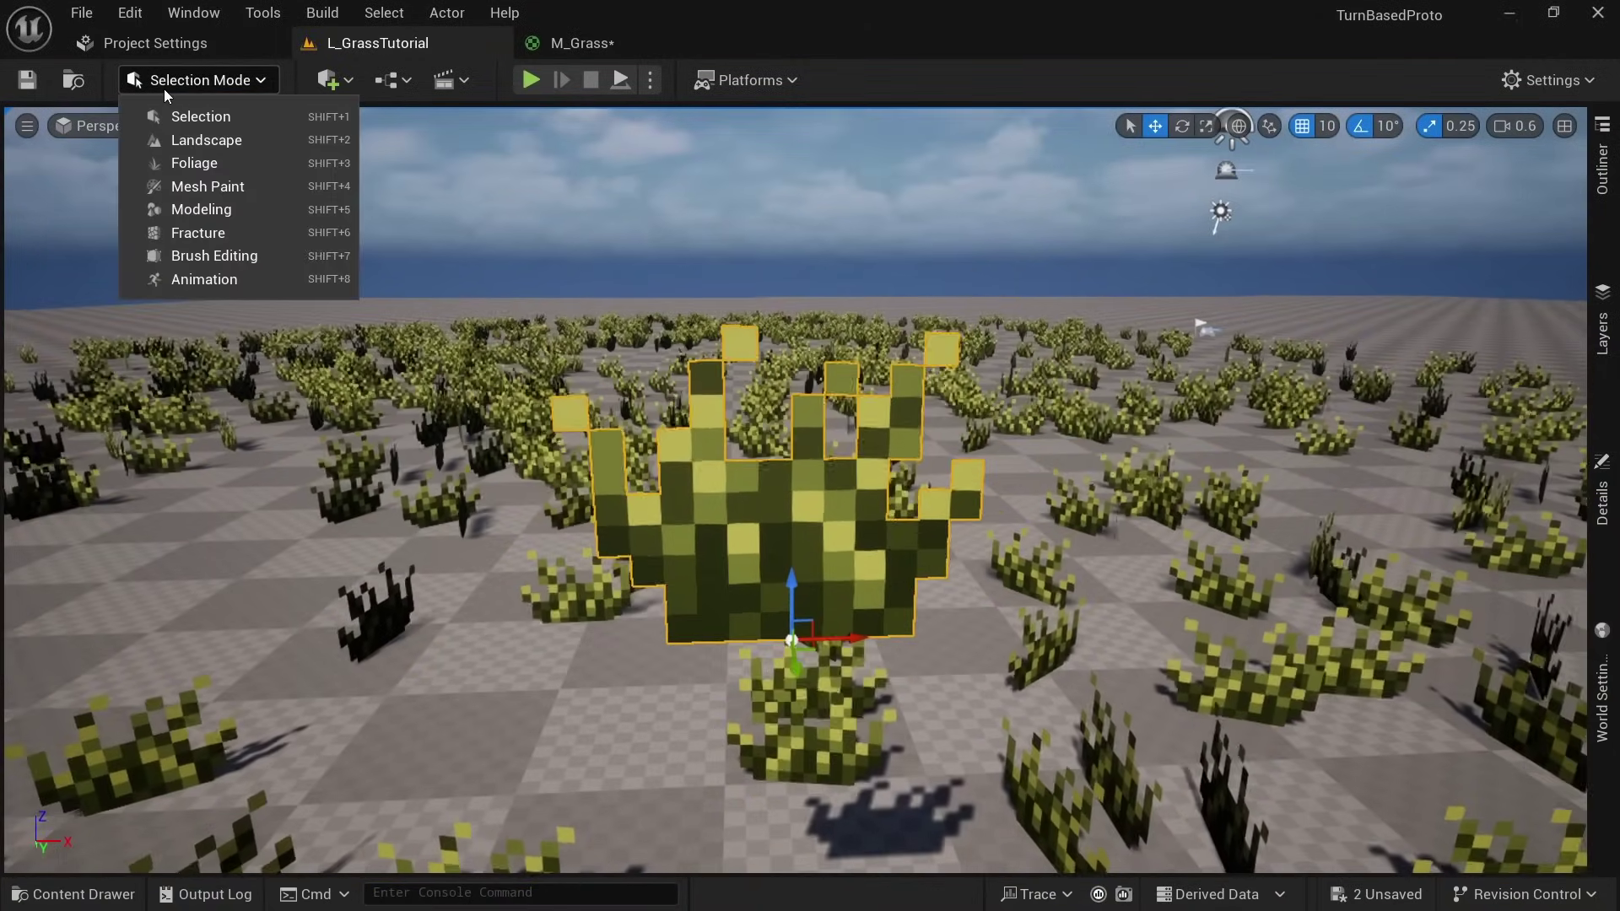
pyautogui.click(250, 187)
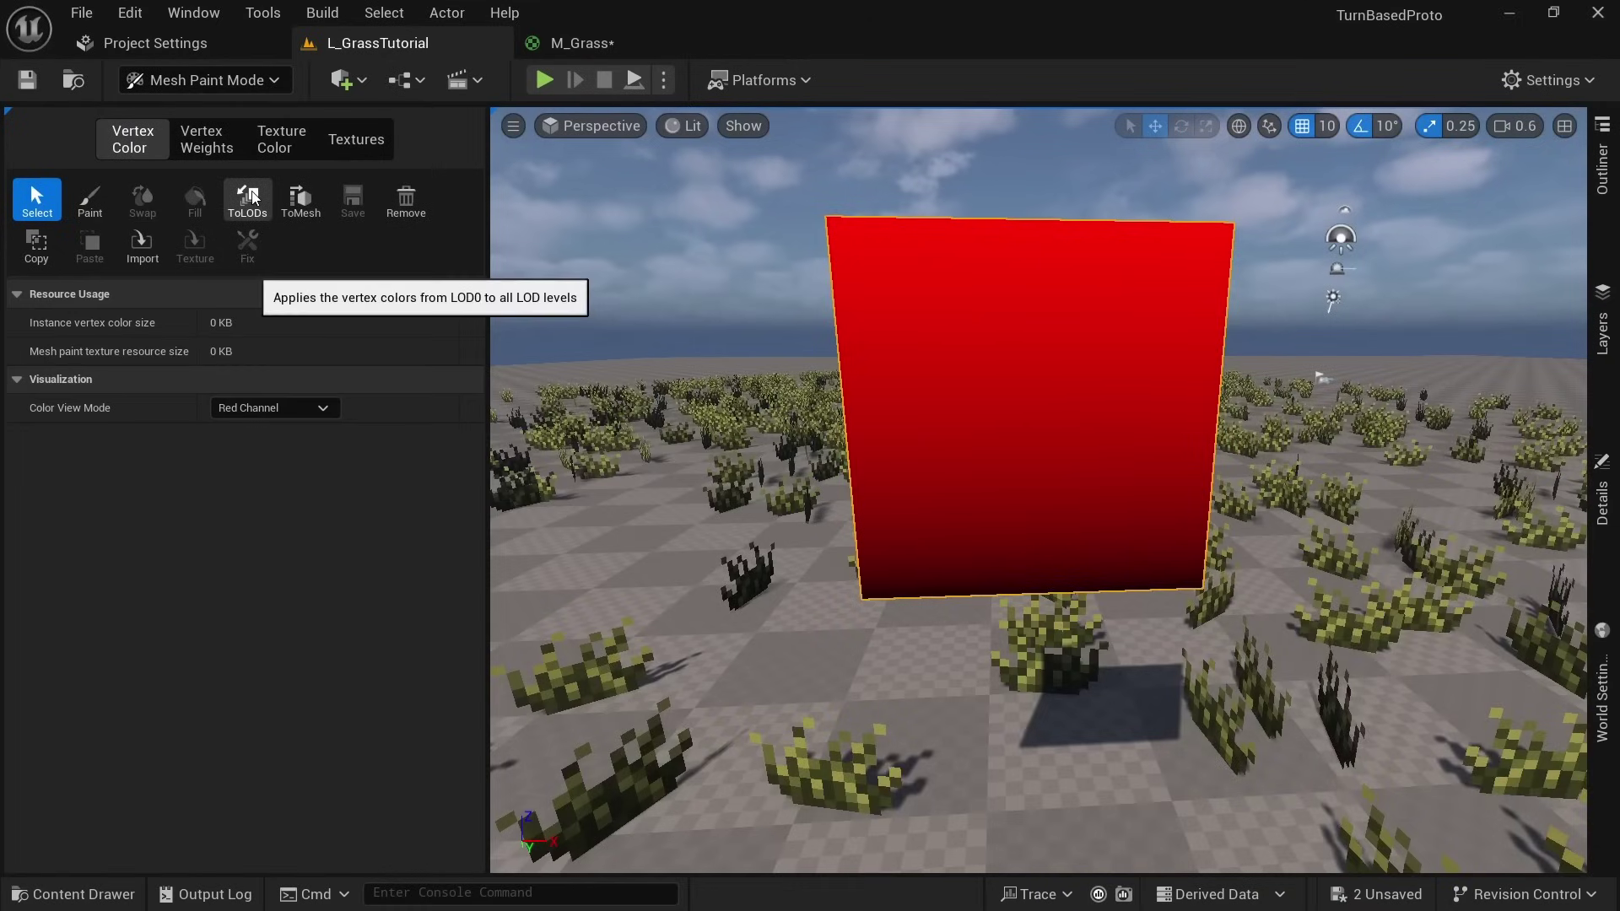
pyautogui.click(297, 202)
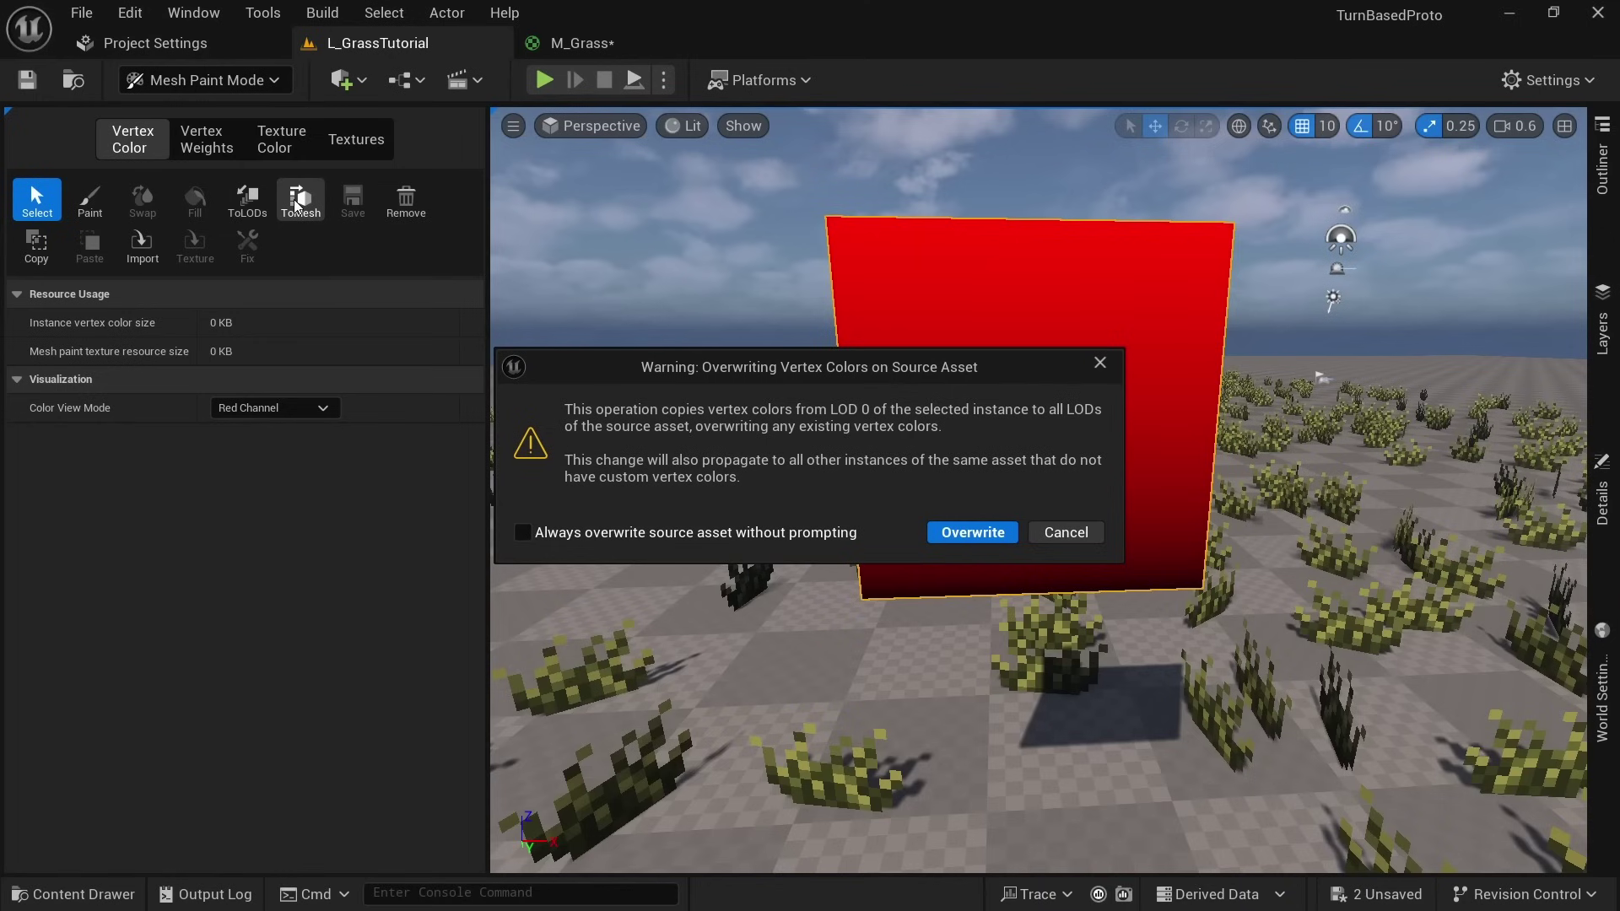
pyautogui.click(974, 535)
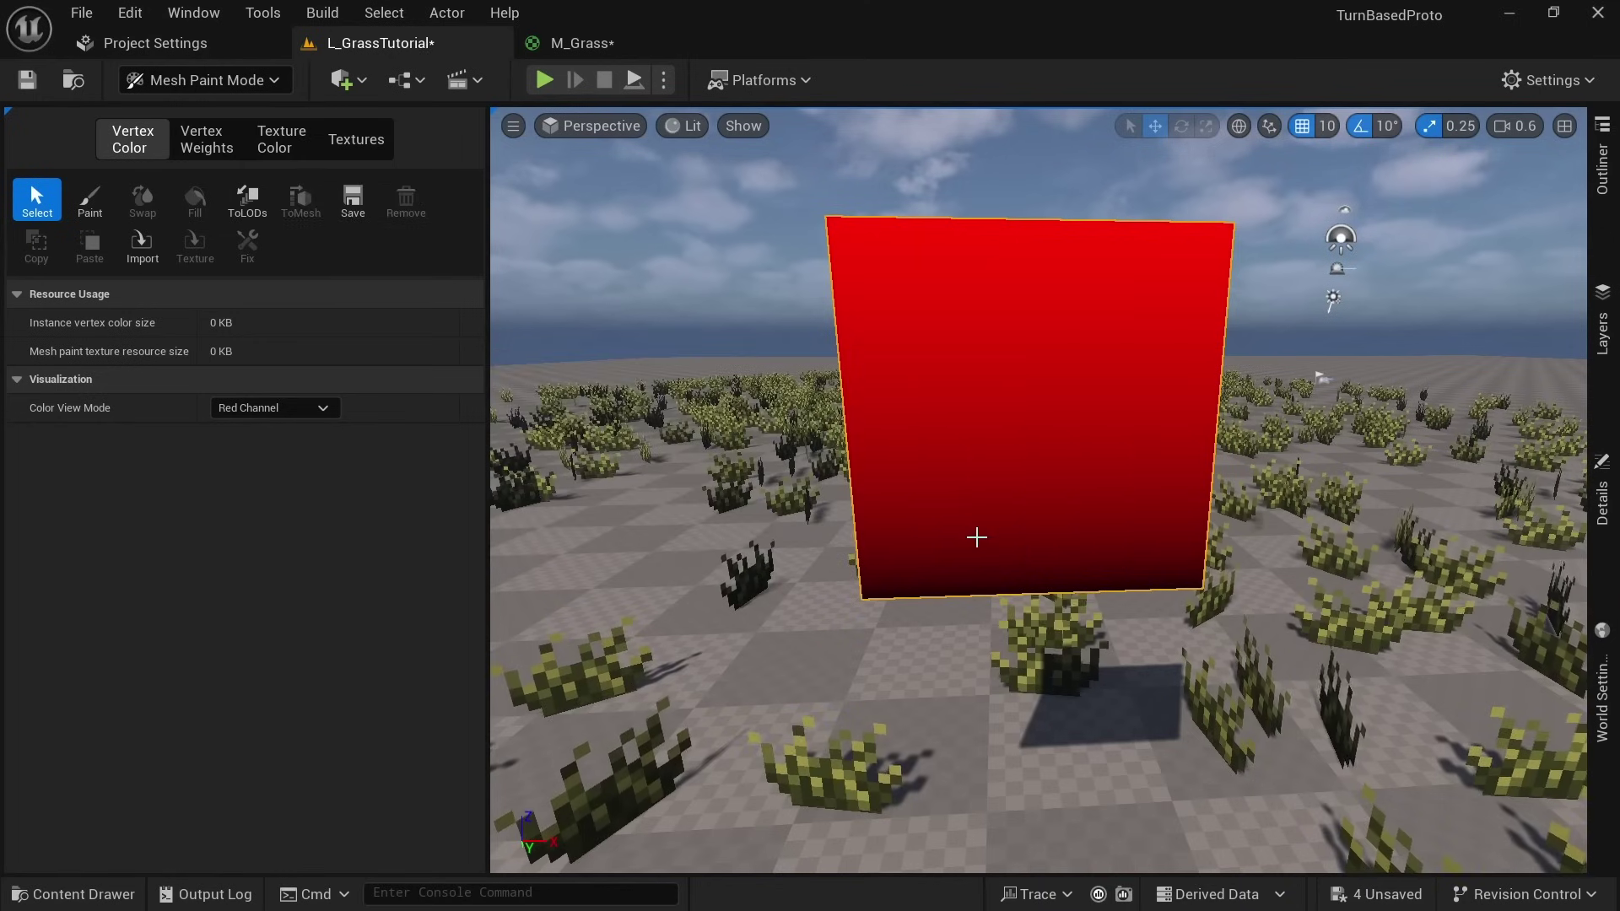
# - Return to Selection Mode and fly the camera through the grass field
pyautogui.click(203, 79)
pyautogui.click(194, 116)
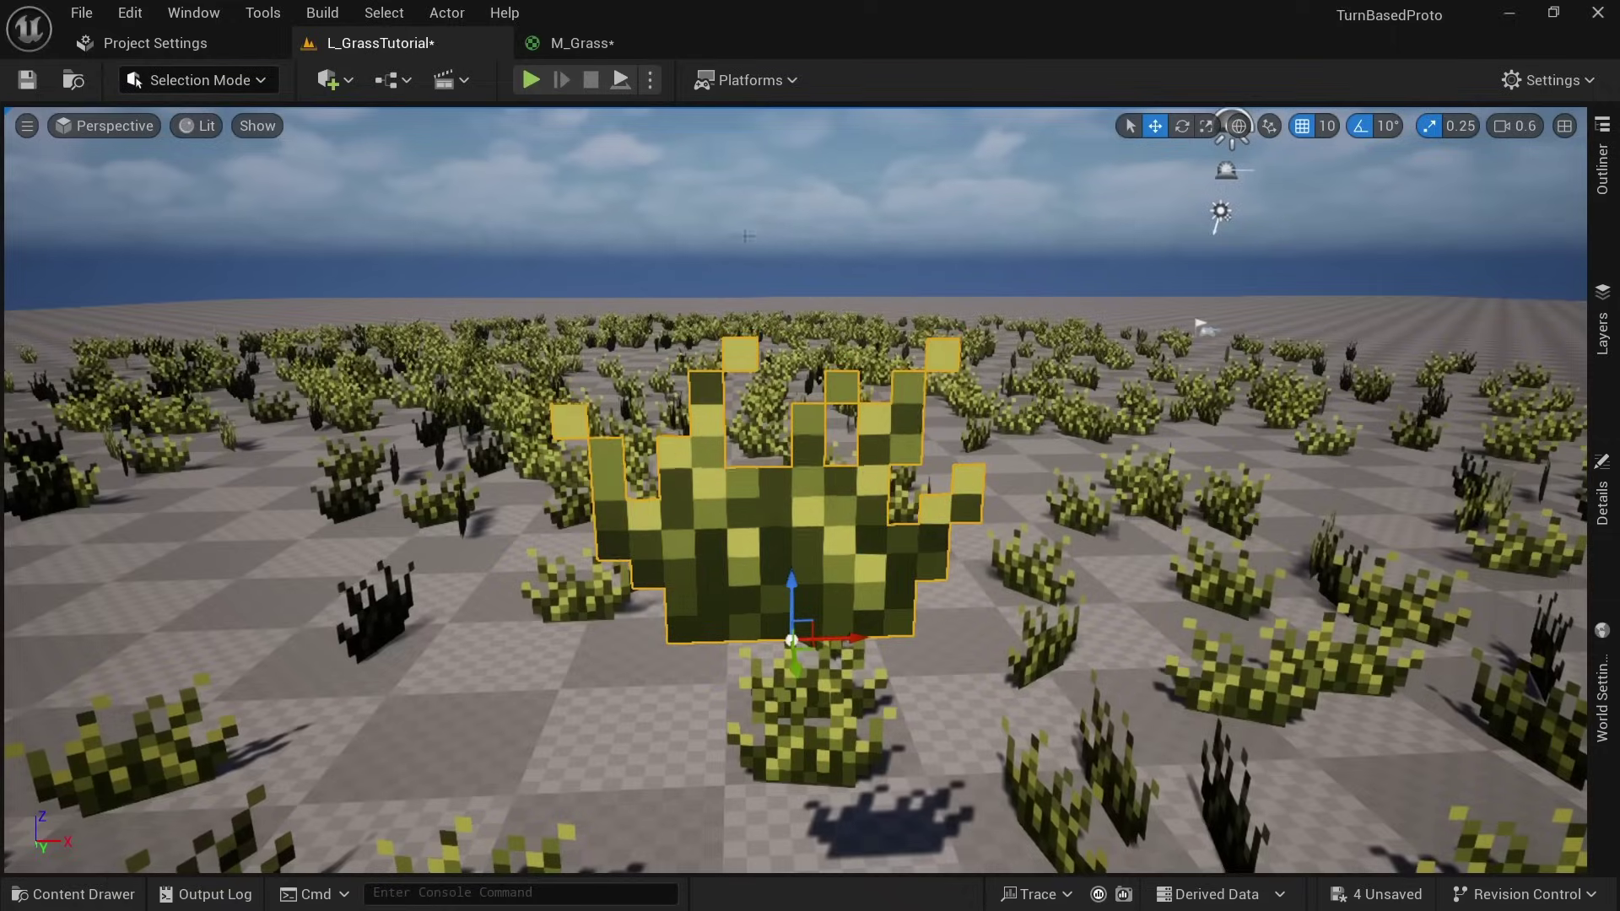
pyautogui.press('w')
pyautogui.moveTo(793, 489)
pyautogui.mouseDown(button='right')
pyautogui.moveTo(793, 473)
pyautogui.moveTo(793, 506)
pyautogui.mouseUp(button='right')
pyautogui.hotkey('alt', 'p')
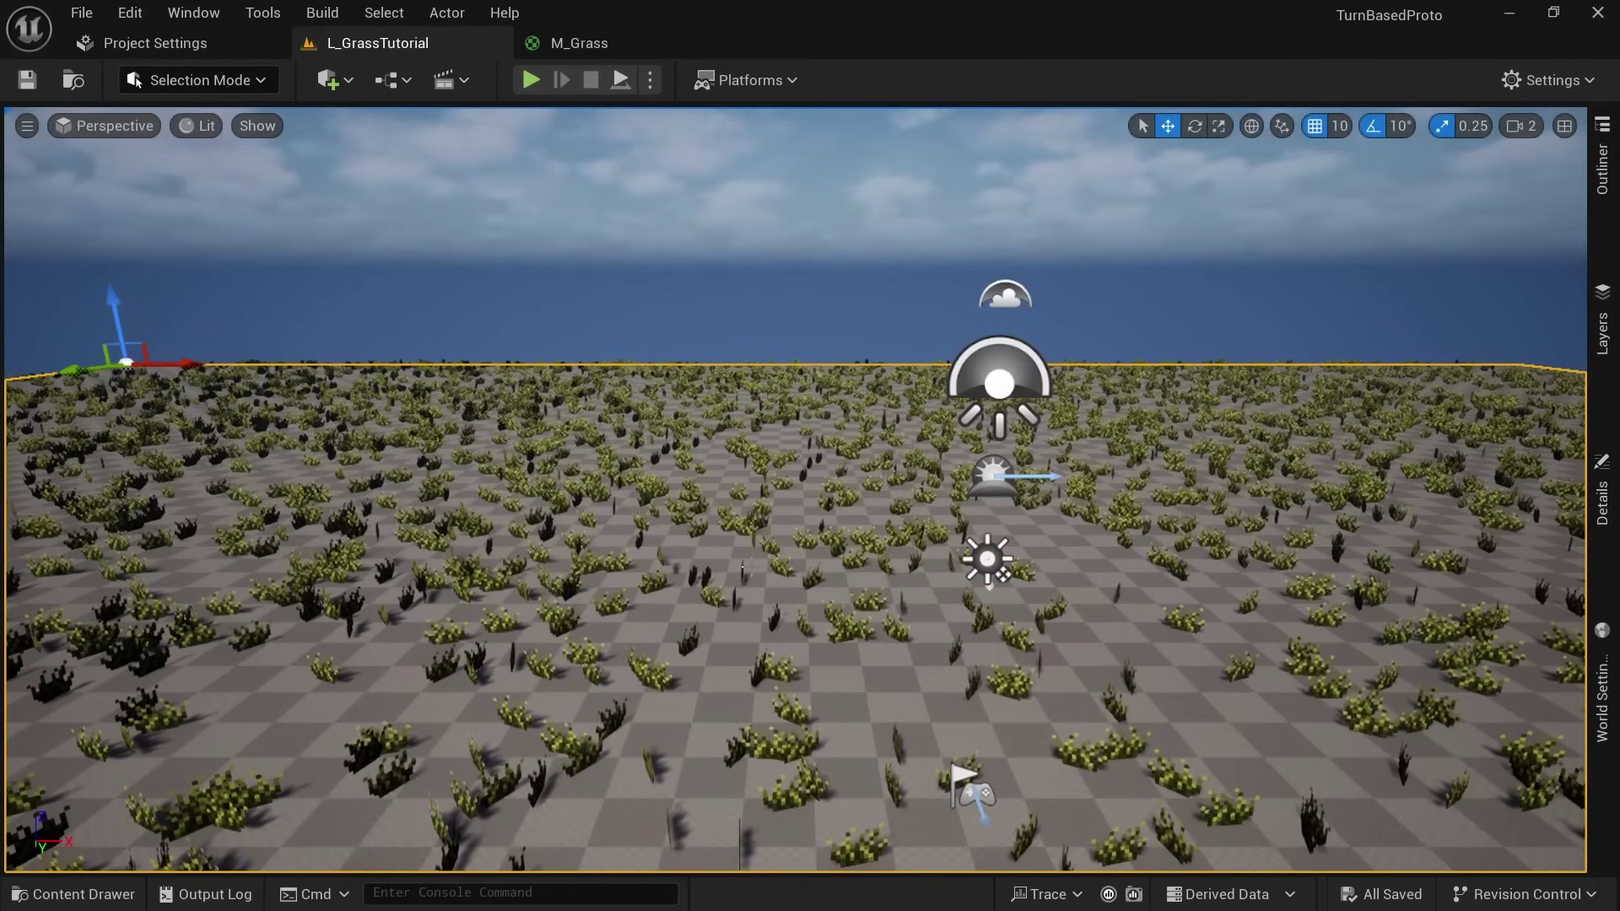
# - Create a new material named M_Landscape in the content browser and open it
pyautogui.hotkey('ctrl', 'space')
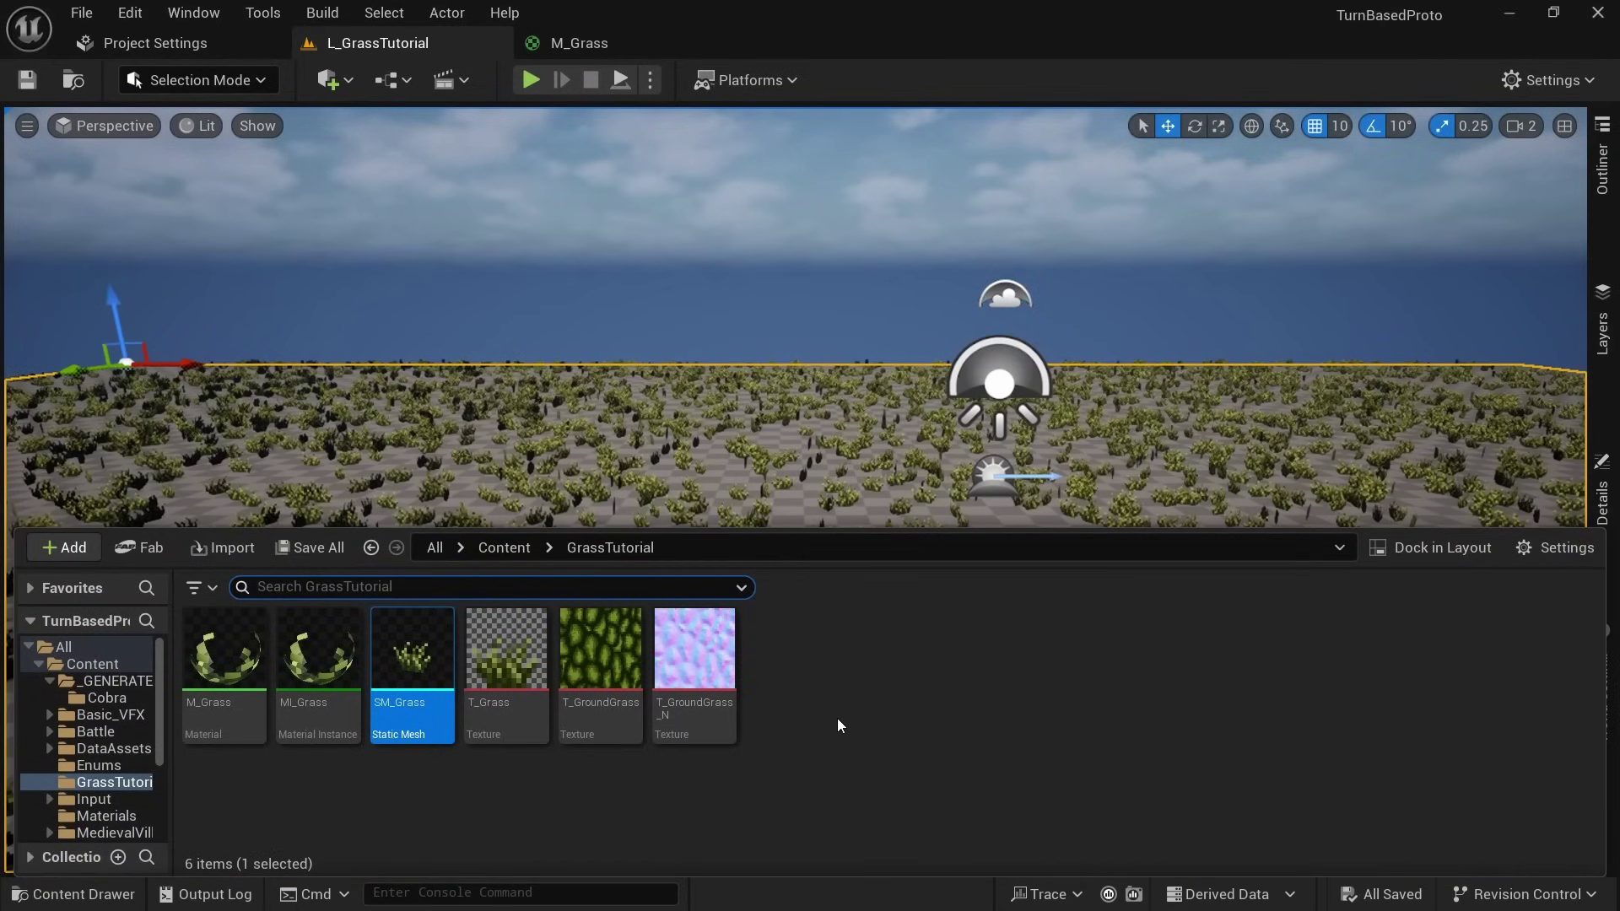
pyautogui.rightClick(837, 717)
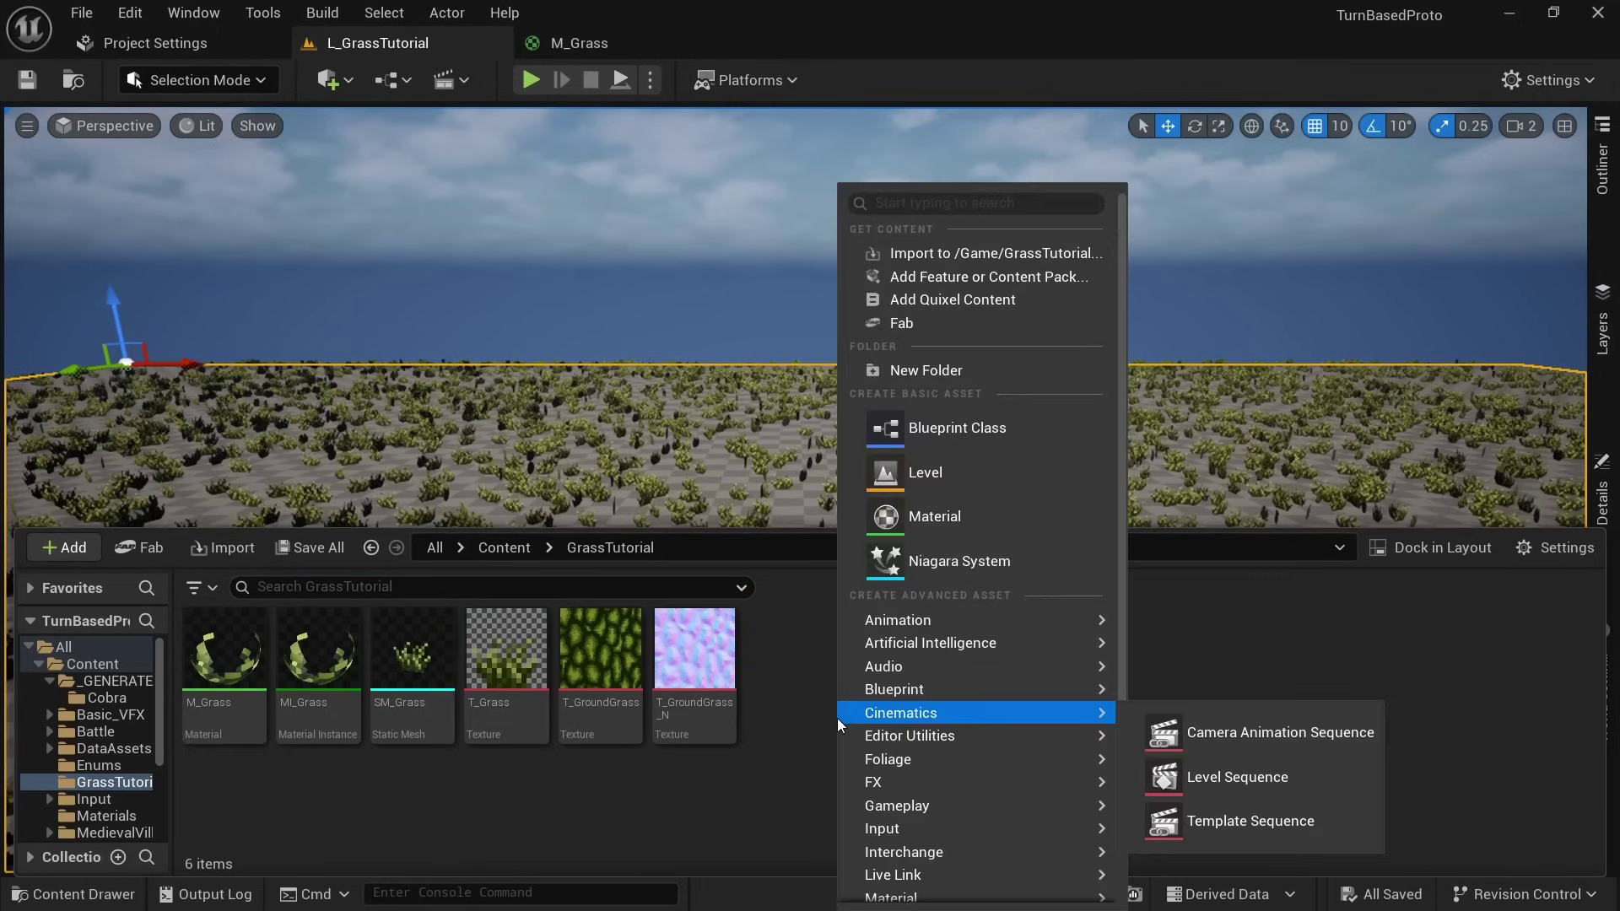
pyautogui.click(977, 515)
pyautogui.write('M_Lands')
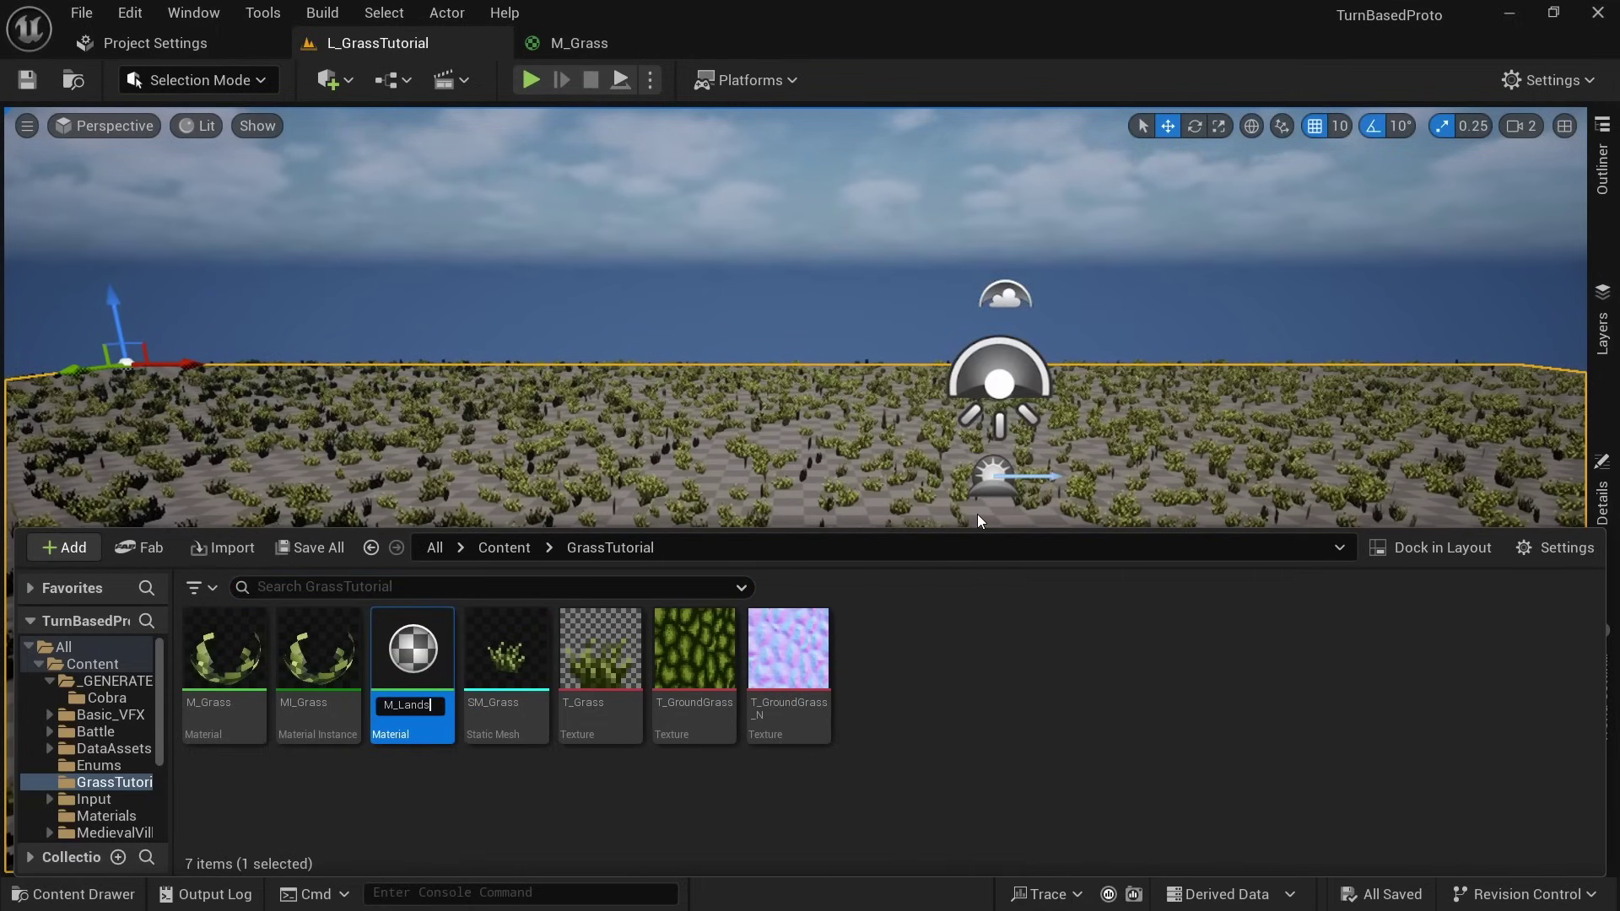
pyautogui.write('cape')
pyautogui.press('Return')
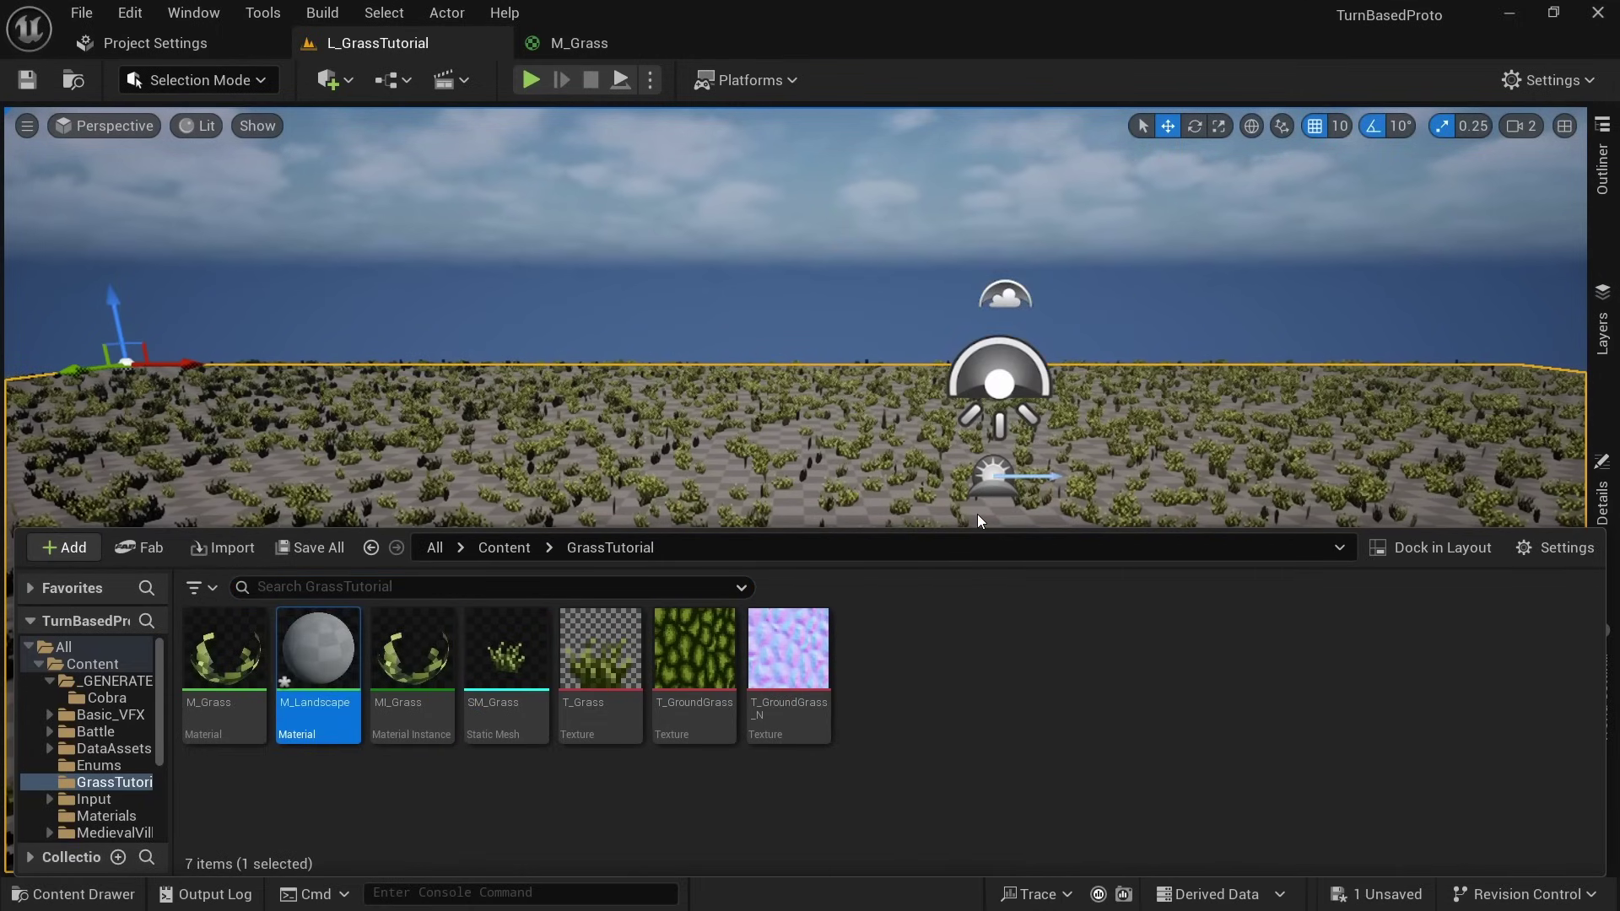
pyautogui.doubleClick(344, 710)
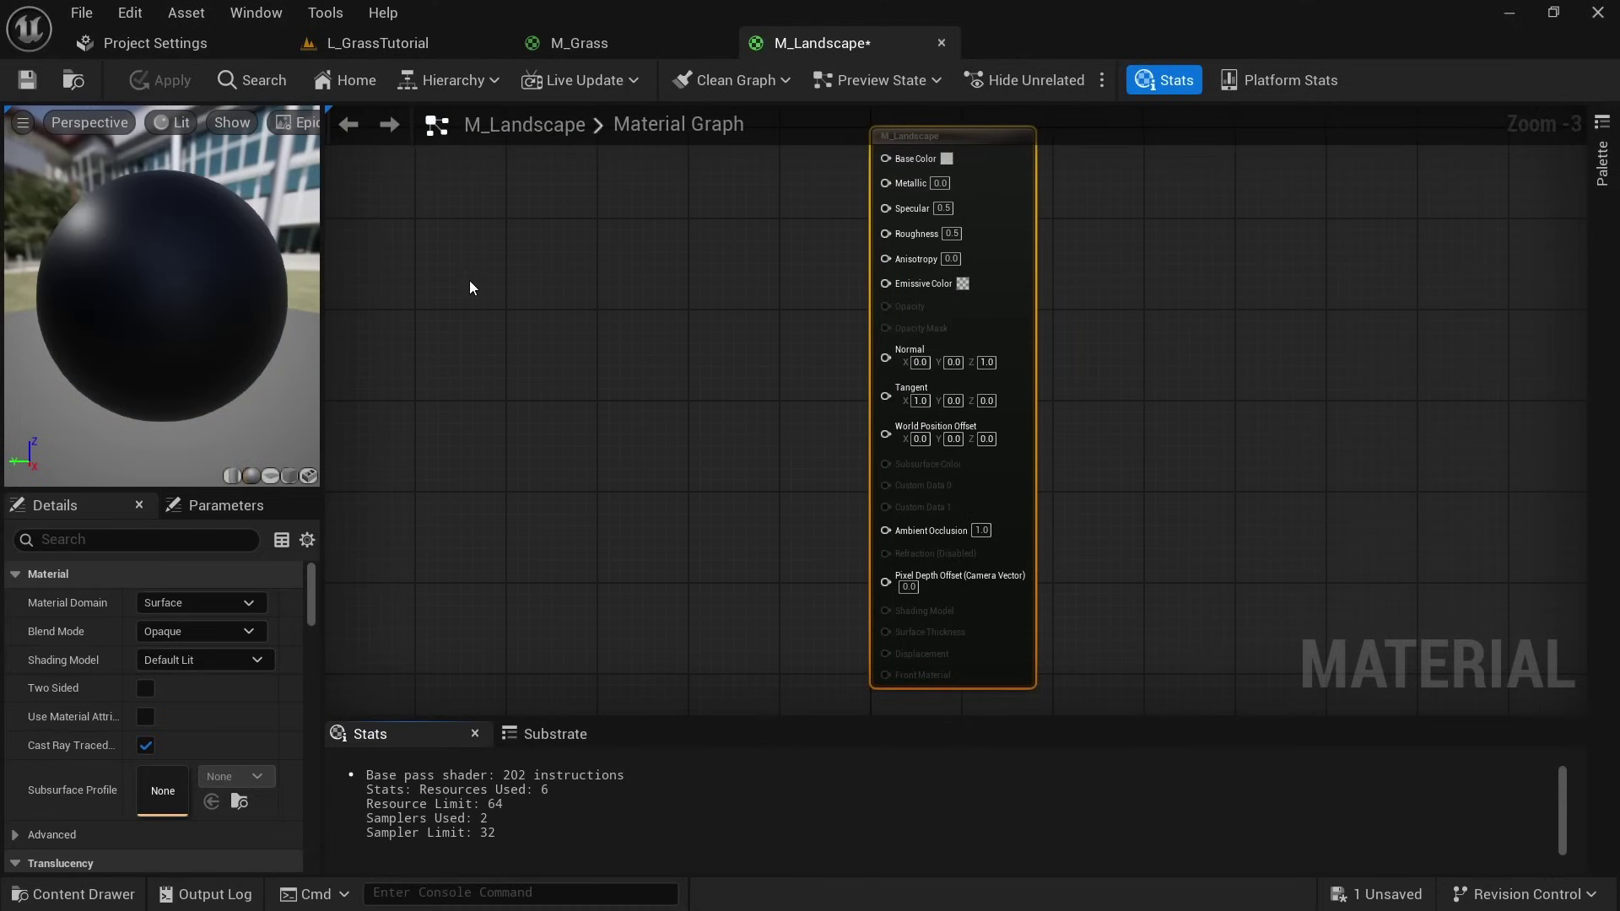
# - Add a Texture Sample using T_GroundGrass and wire its RGB into Base Color
pyautogui.rightClick(435, 266)
pyautogui.write('texture')
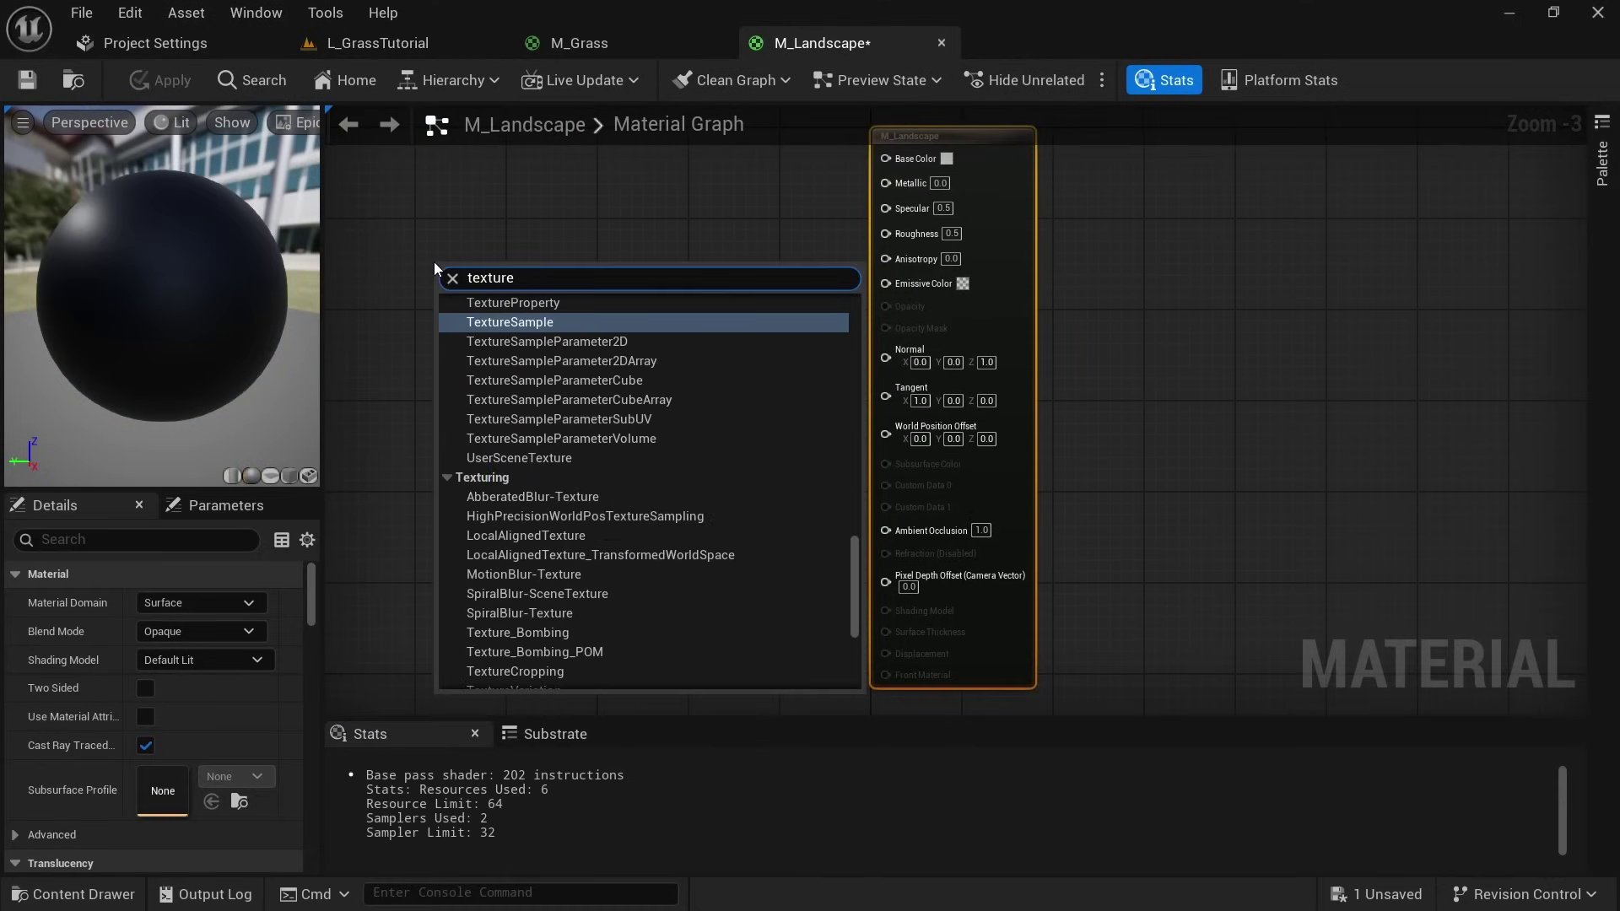
pyautogui.press('Return')
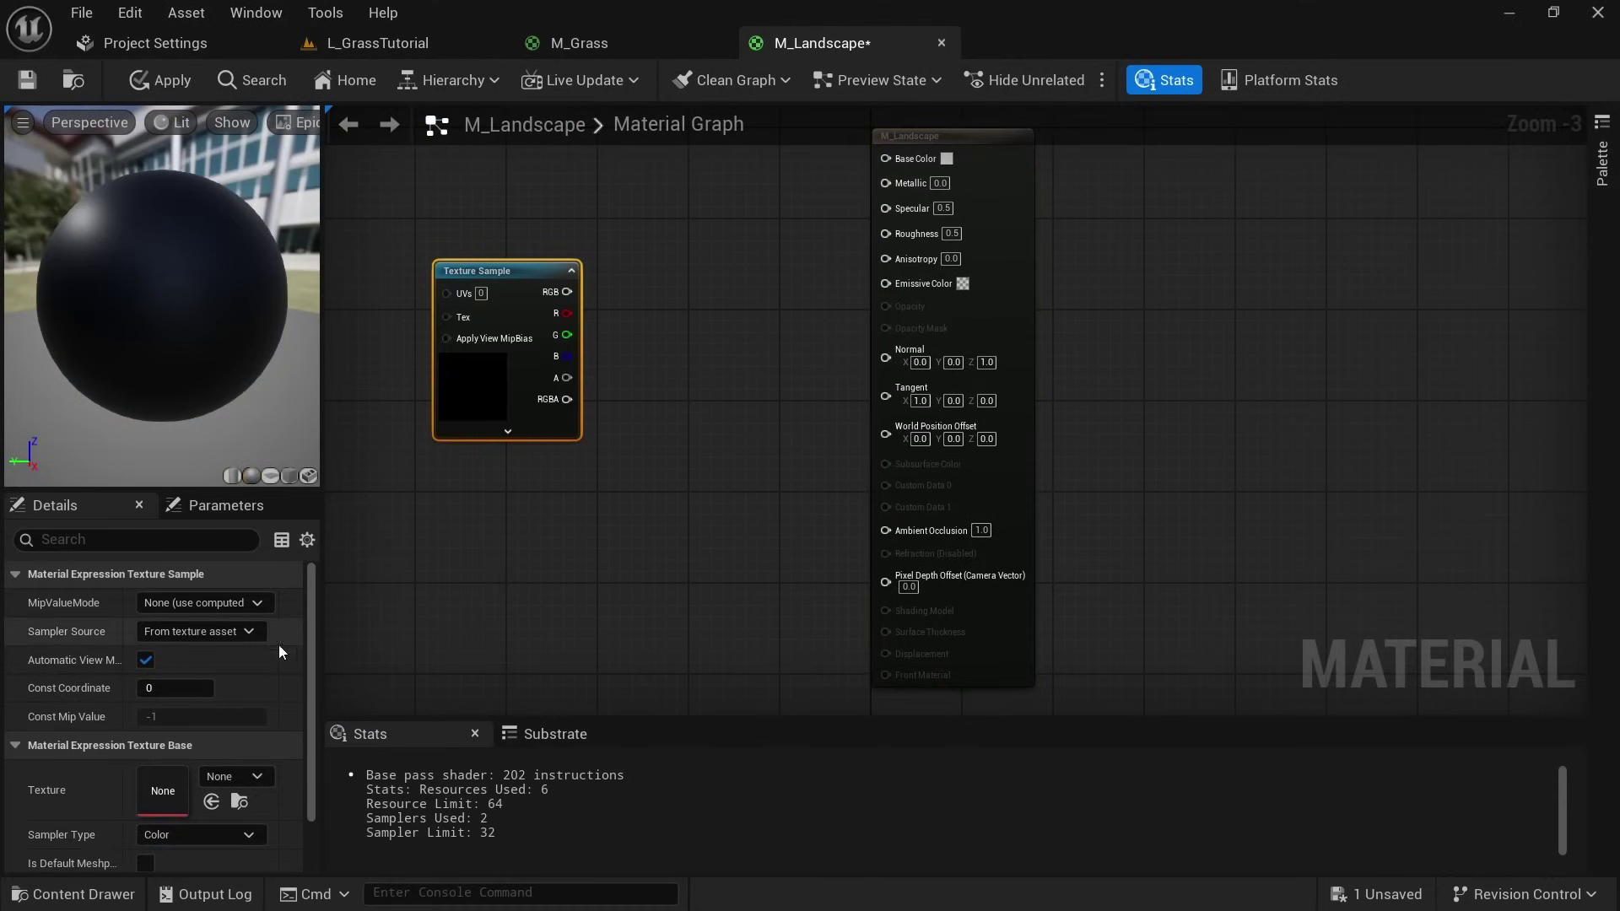
pyautogui.click(241, 782)
pyautogui.write('T_Groundgra')
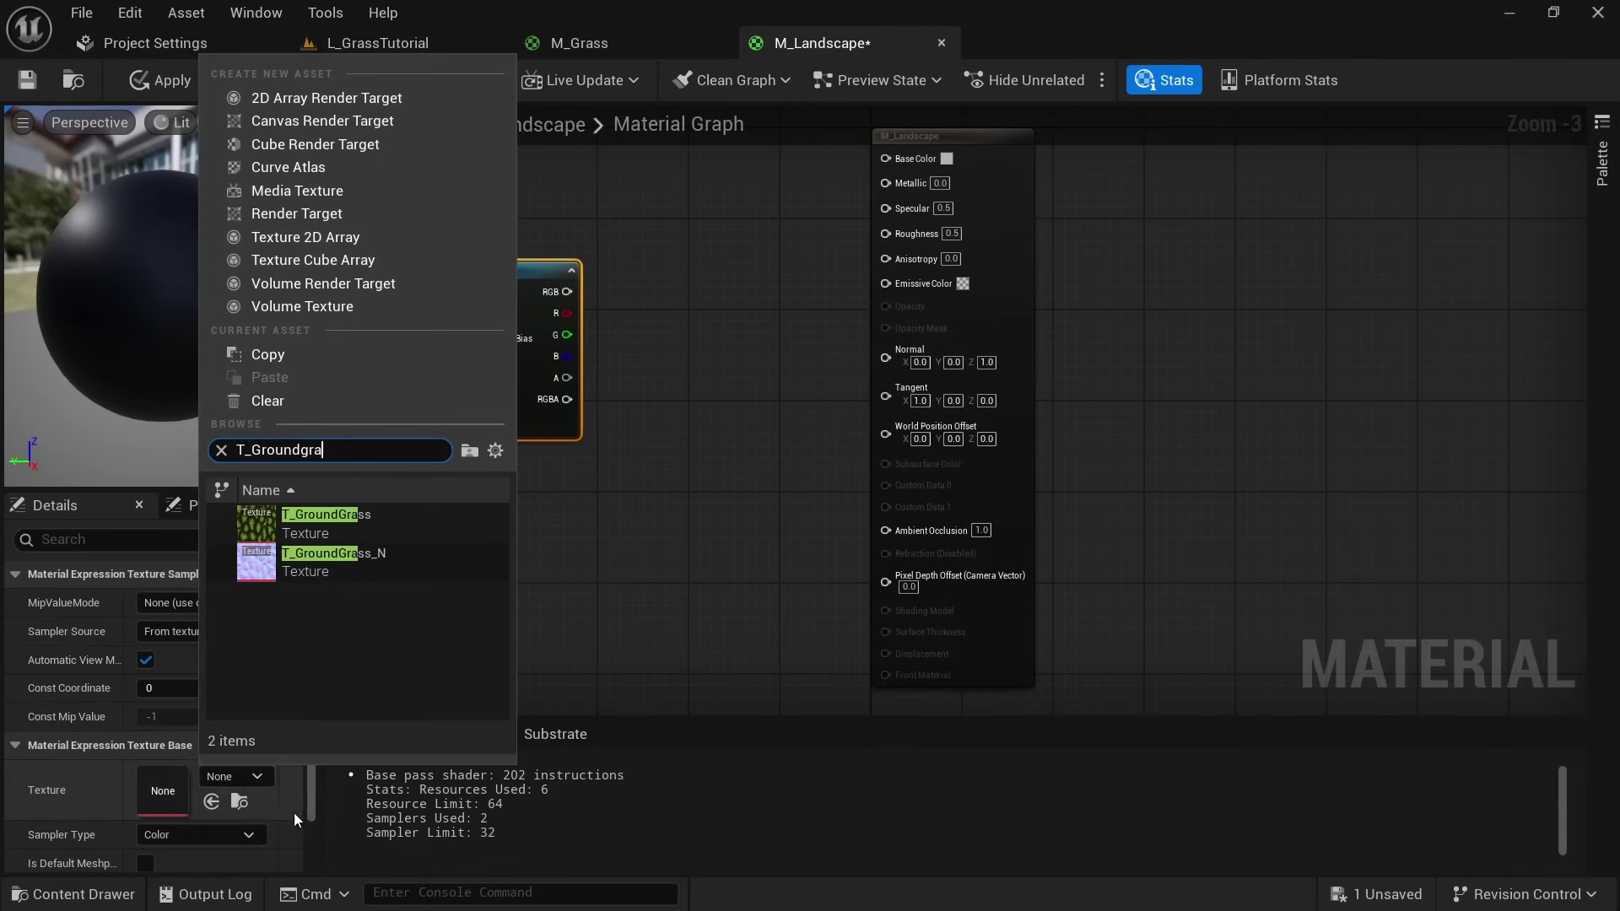
pyautogui.click(358, 516)
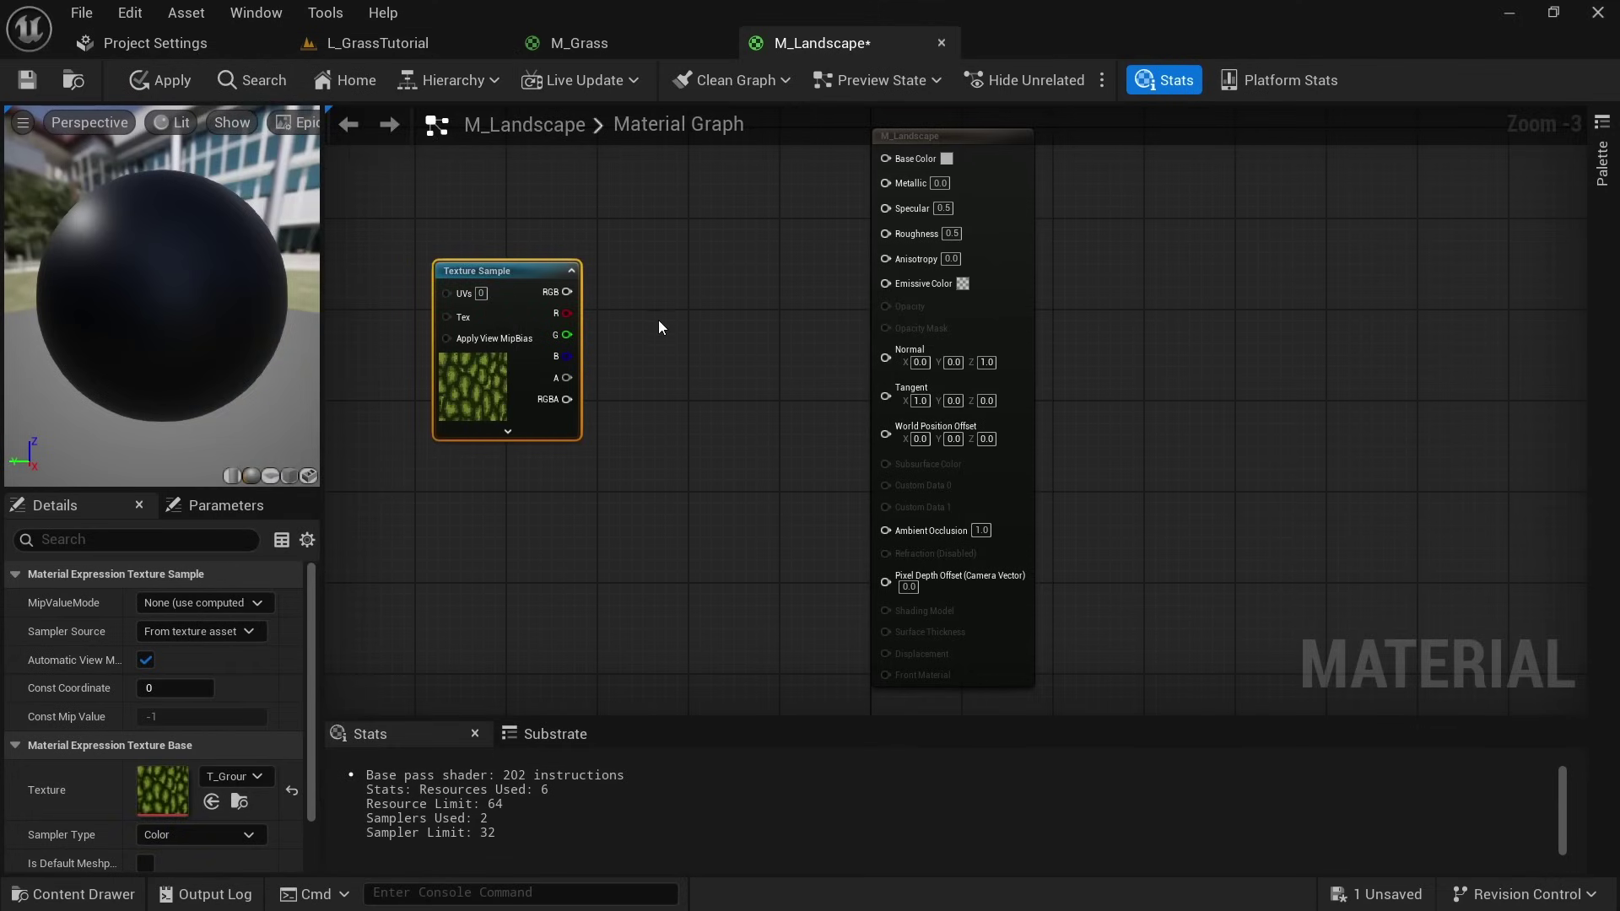
pyautogui.moveTo(659, 325); pyautogui.dragTo(673, 476, button='right')
pyautogui.scroll(1, 672, 476)
pyautogui.moveTo(975, 275); pyautogui.dragTo(976, 278)
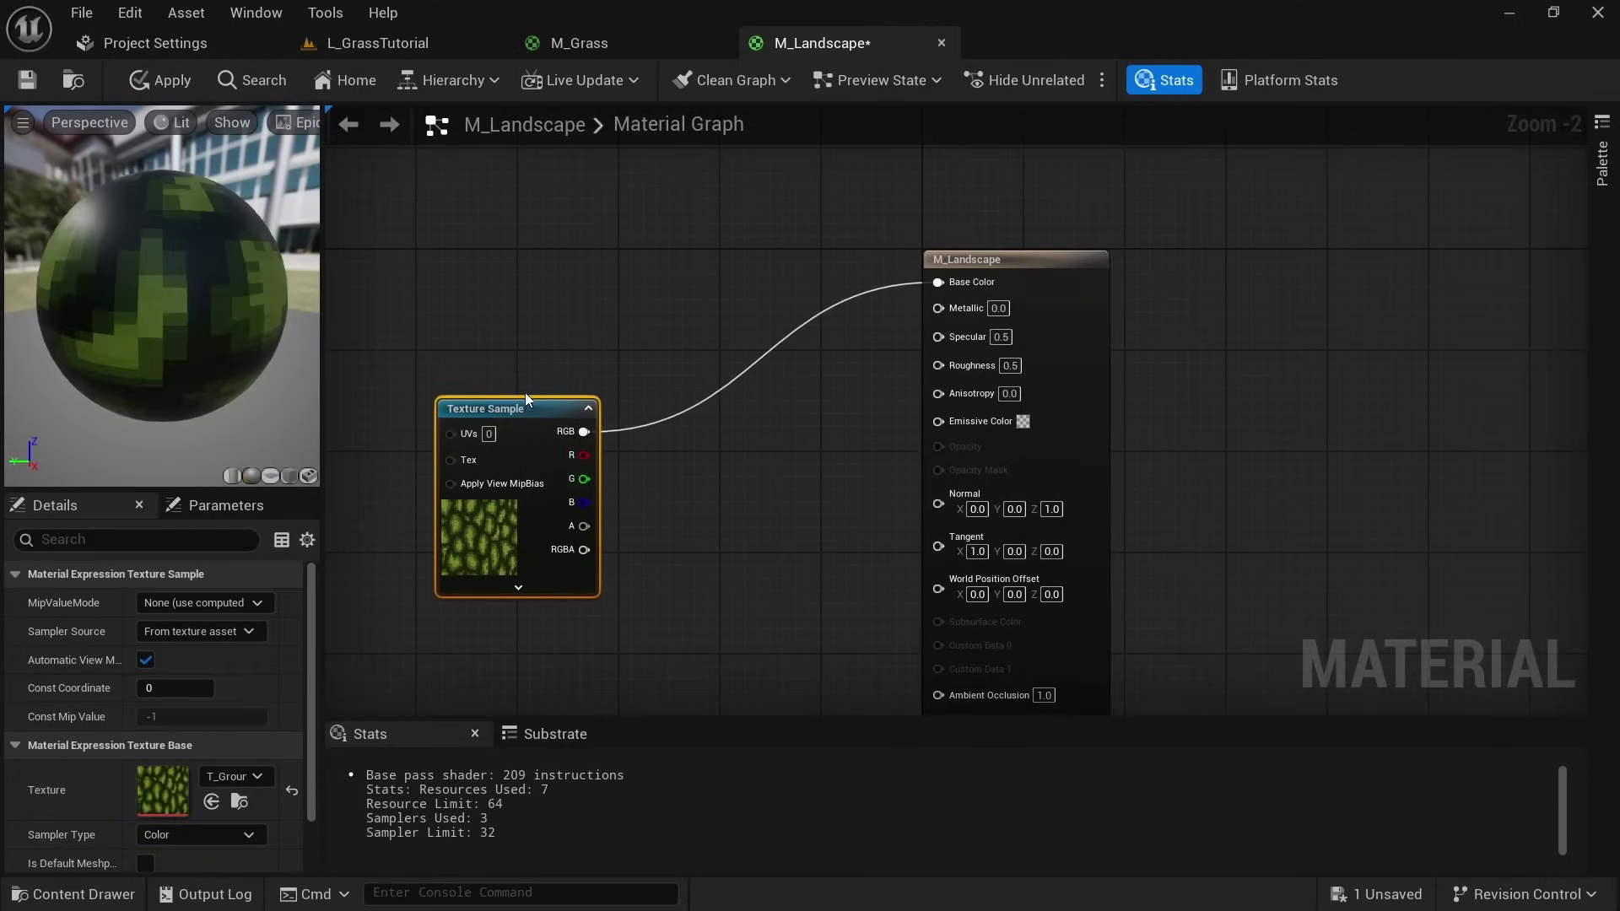
pyautogui.moveTo(524, 404); pyautogui.dragTo(579, 251)
# - Duplicate the Texture Sample with T_GroundGrass_N, connect it to Normal, and apply the material
pyautogui.click(556, 311)
pyautogui.moveTo(662, 493); pyautogui.dragTo(676, 348, button='right')
pyautogui.click(530, 392)
pyautogui.hotkey('ctrl', 'v')
pyautogui.moveTo(671, 438); pyautogui.dragTo(697, 438)
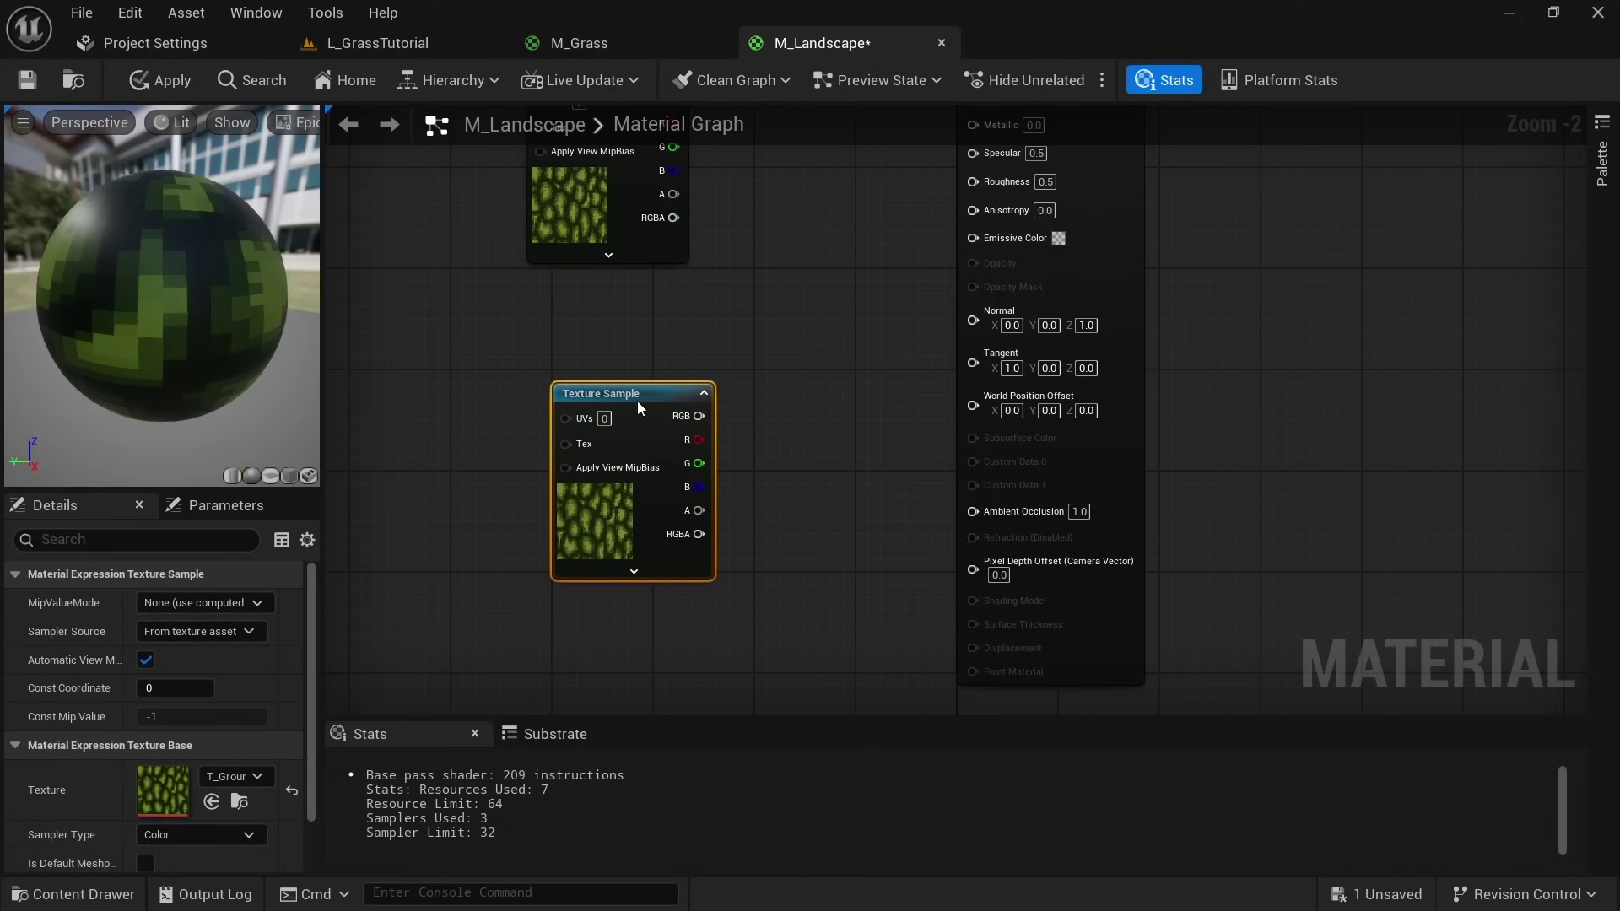
pyautogui.click(231, 778)
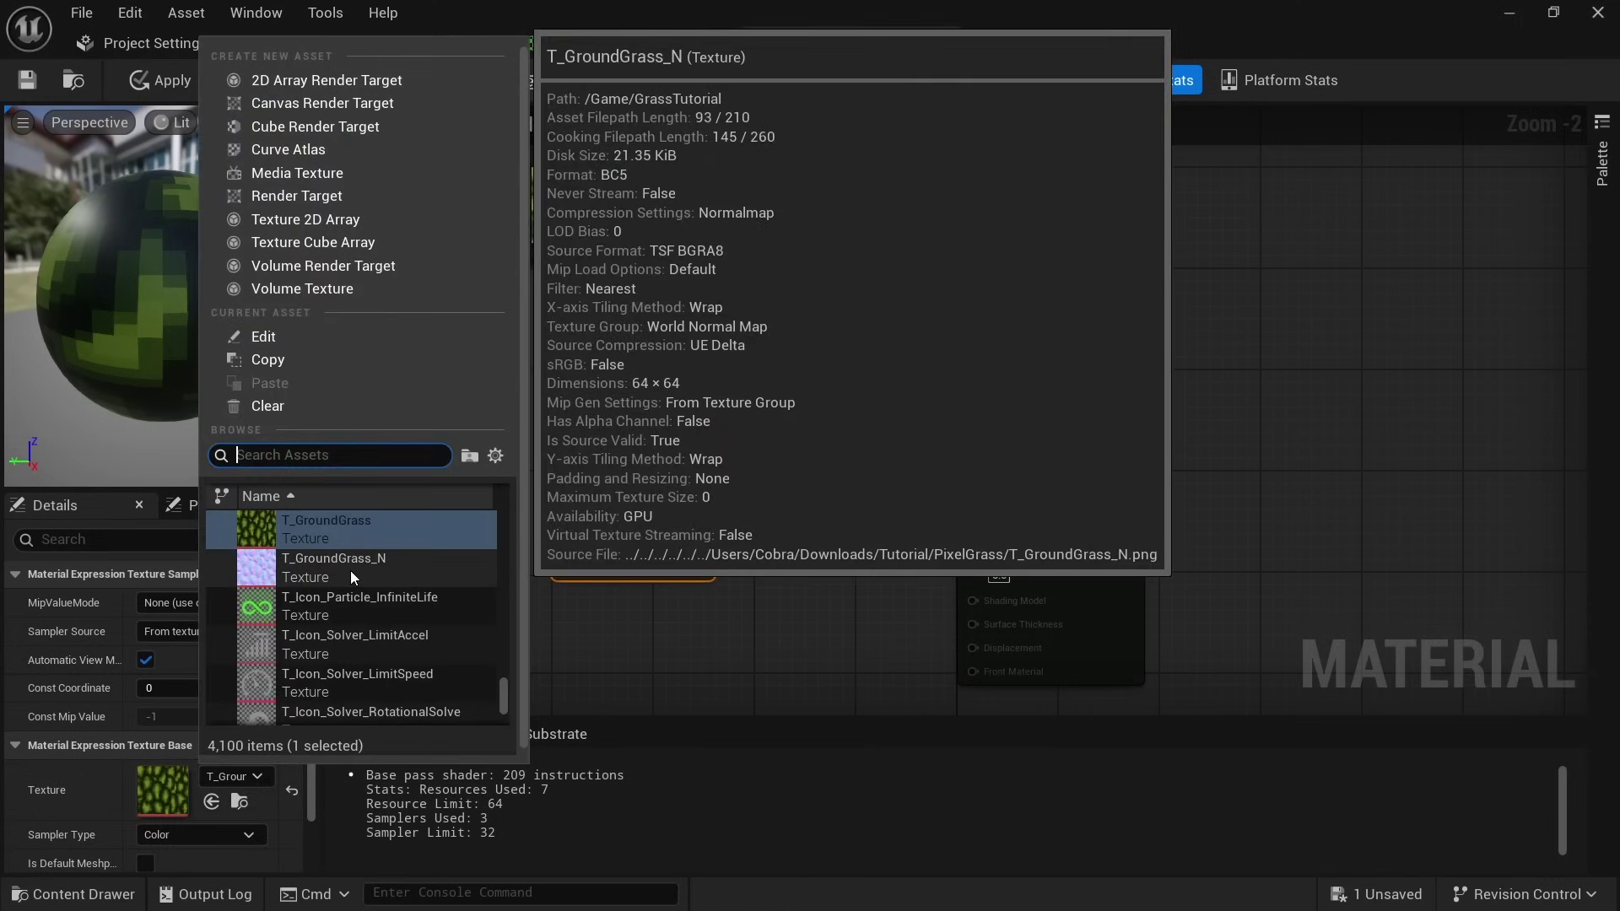
pyautogui.click(351, 571)
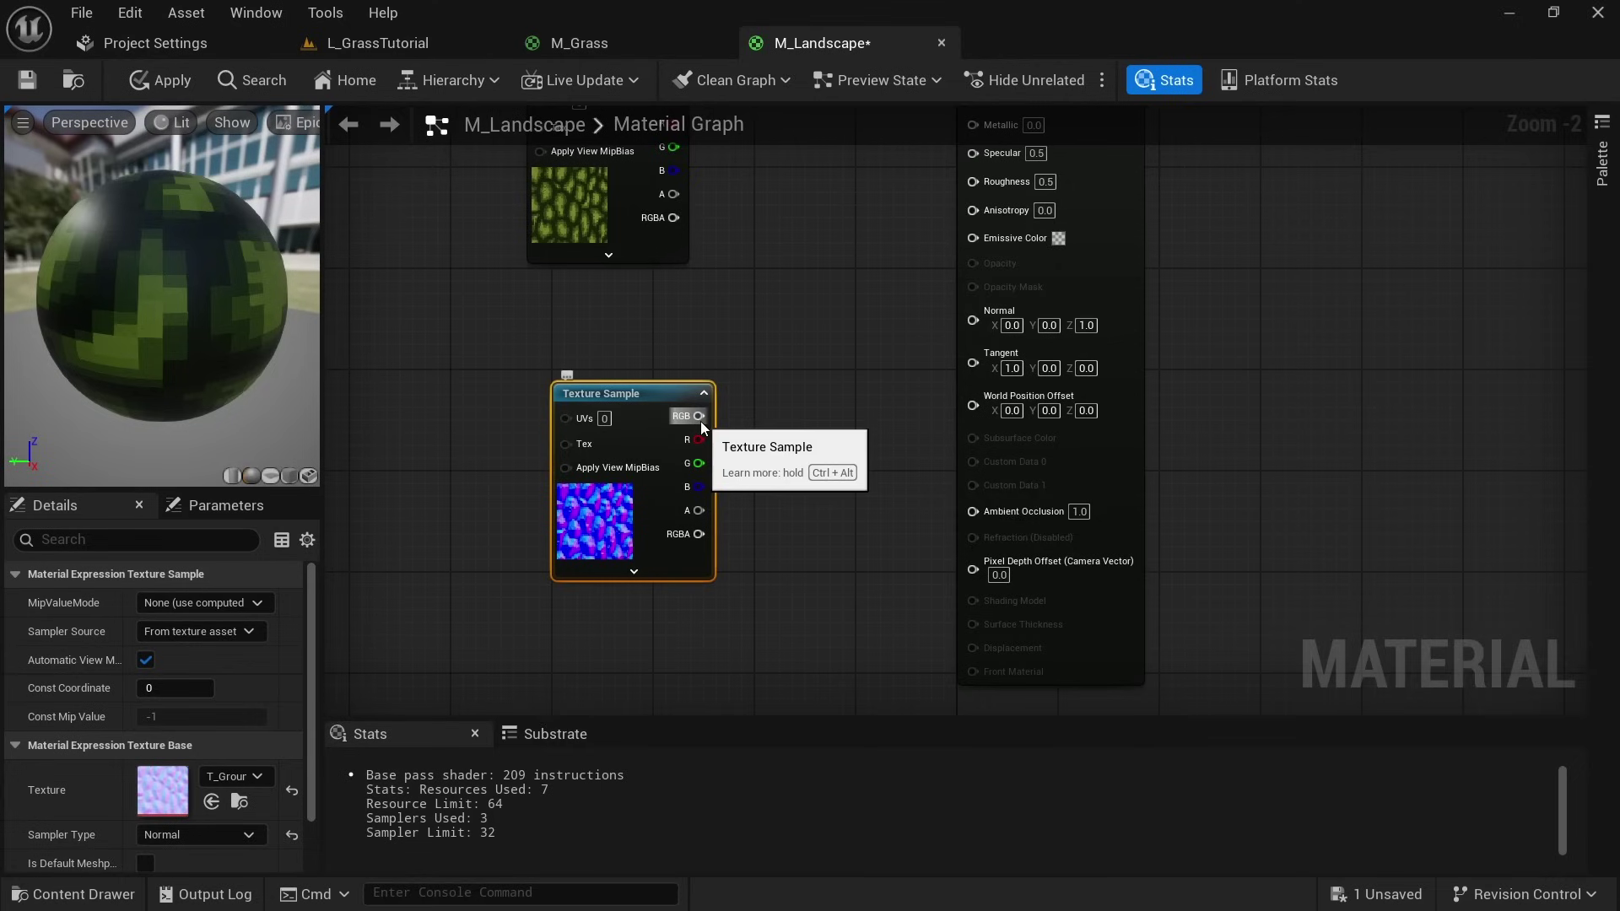
pyautogui.moveTo(701, 426); pyautogui.dragTo(704, 428)
pyautogui.moveTo(793, 404); pyautogui.dragTo(972, 321)
pyautogui.moveTo(878, 300); pyautogui.dragTo(852, 394, button='right')
pyautogui.click(169, 79)
# - Switch back to the L_GrassTutorial level and select the Landscape actor
pyautogui.click(195, 44)
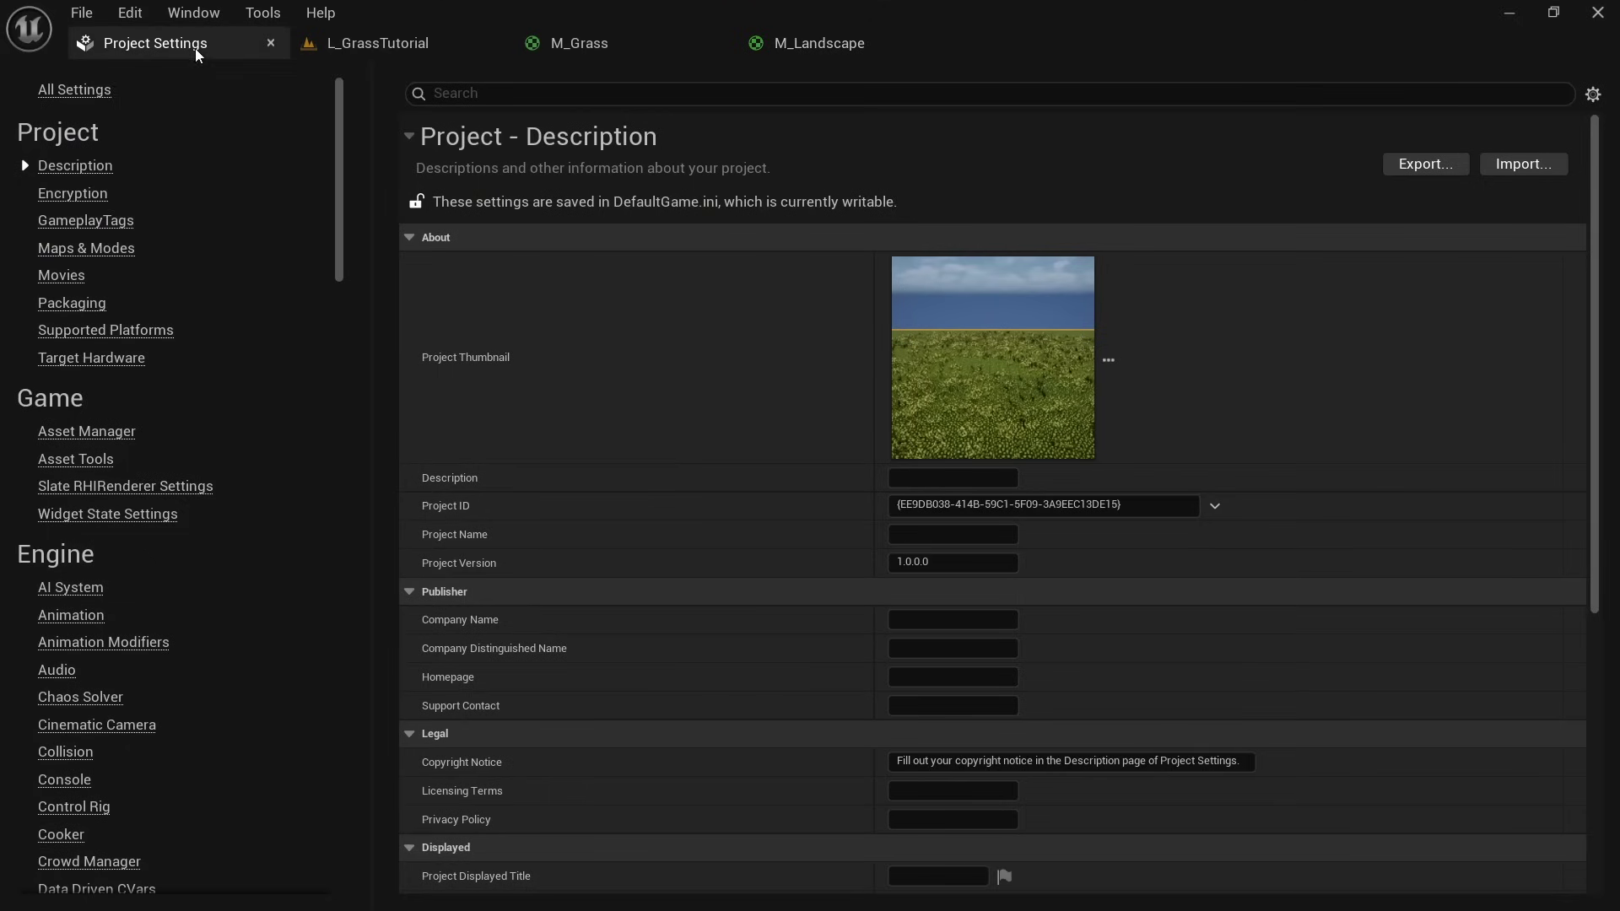
pyautogui.click(377, 43)
pyautogui.scroll(-3, 1361, 270)
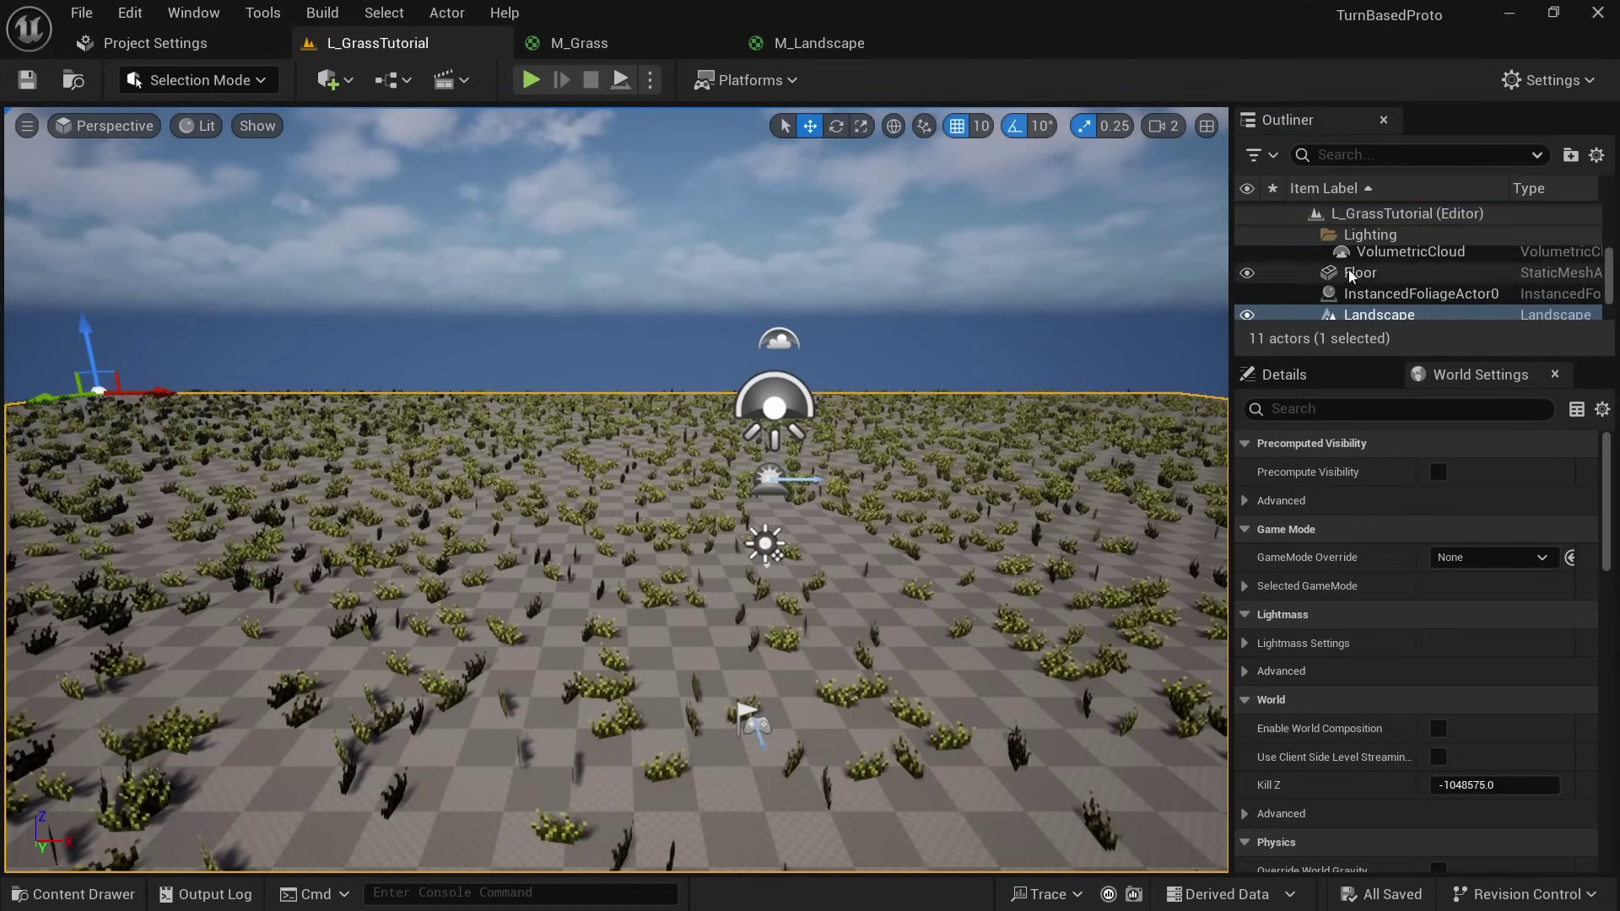
pyautogui.scroll(-2, 1321, 313)
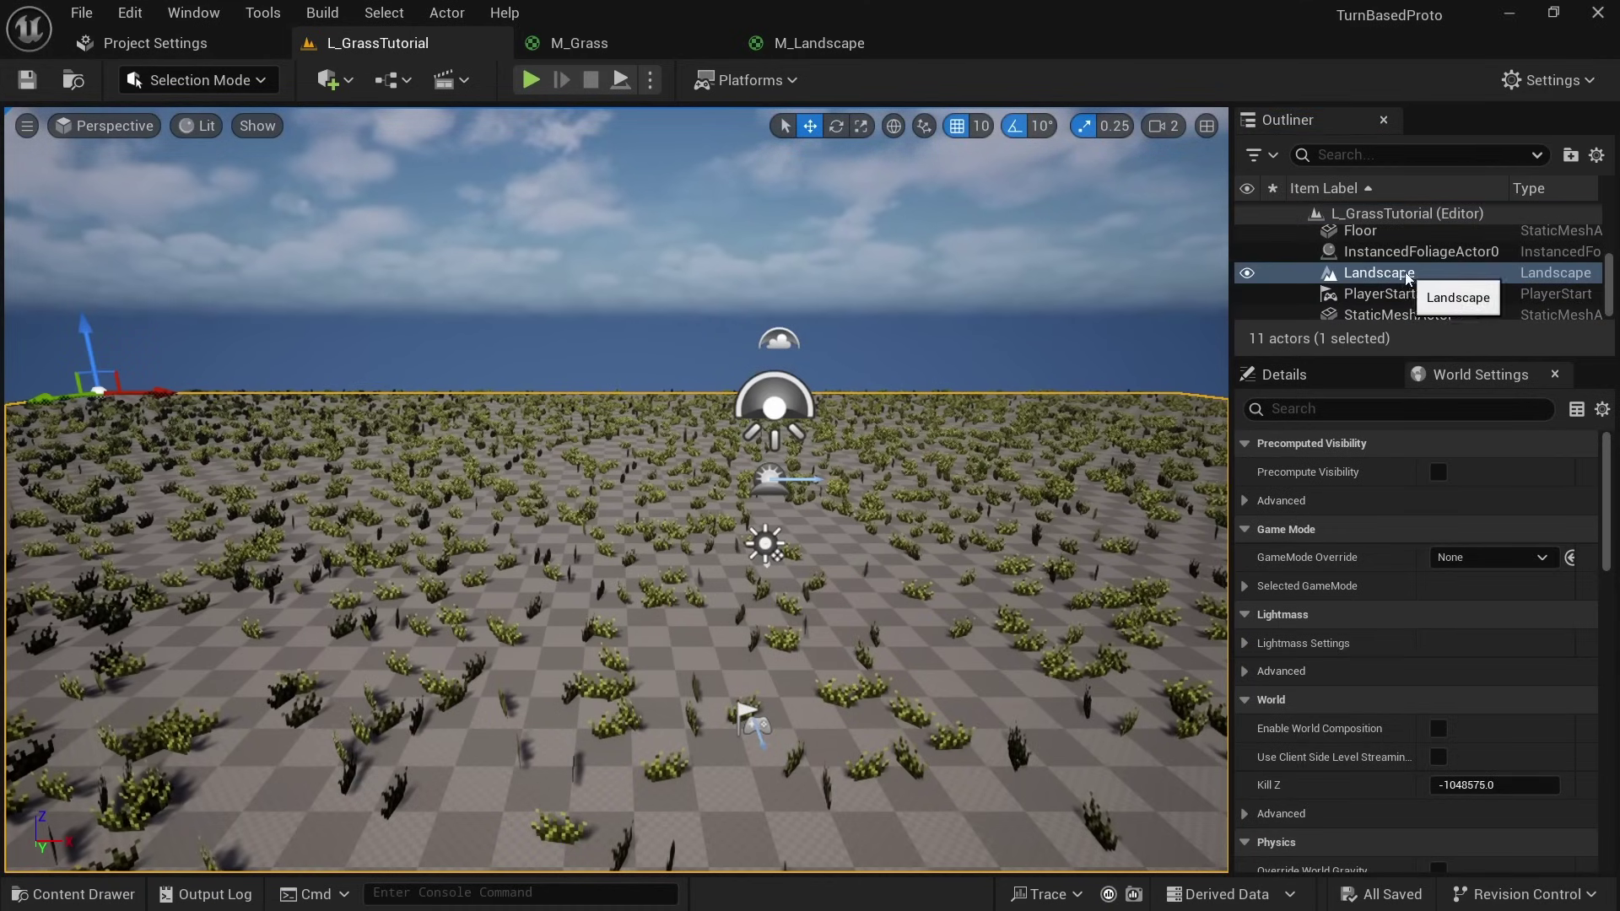
pyautogui.click(1298, 380)
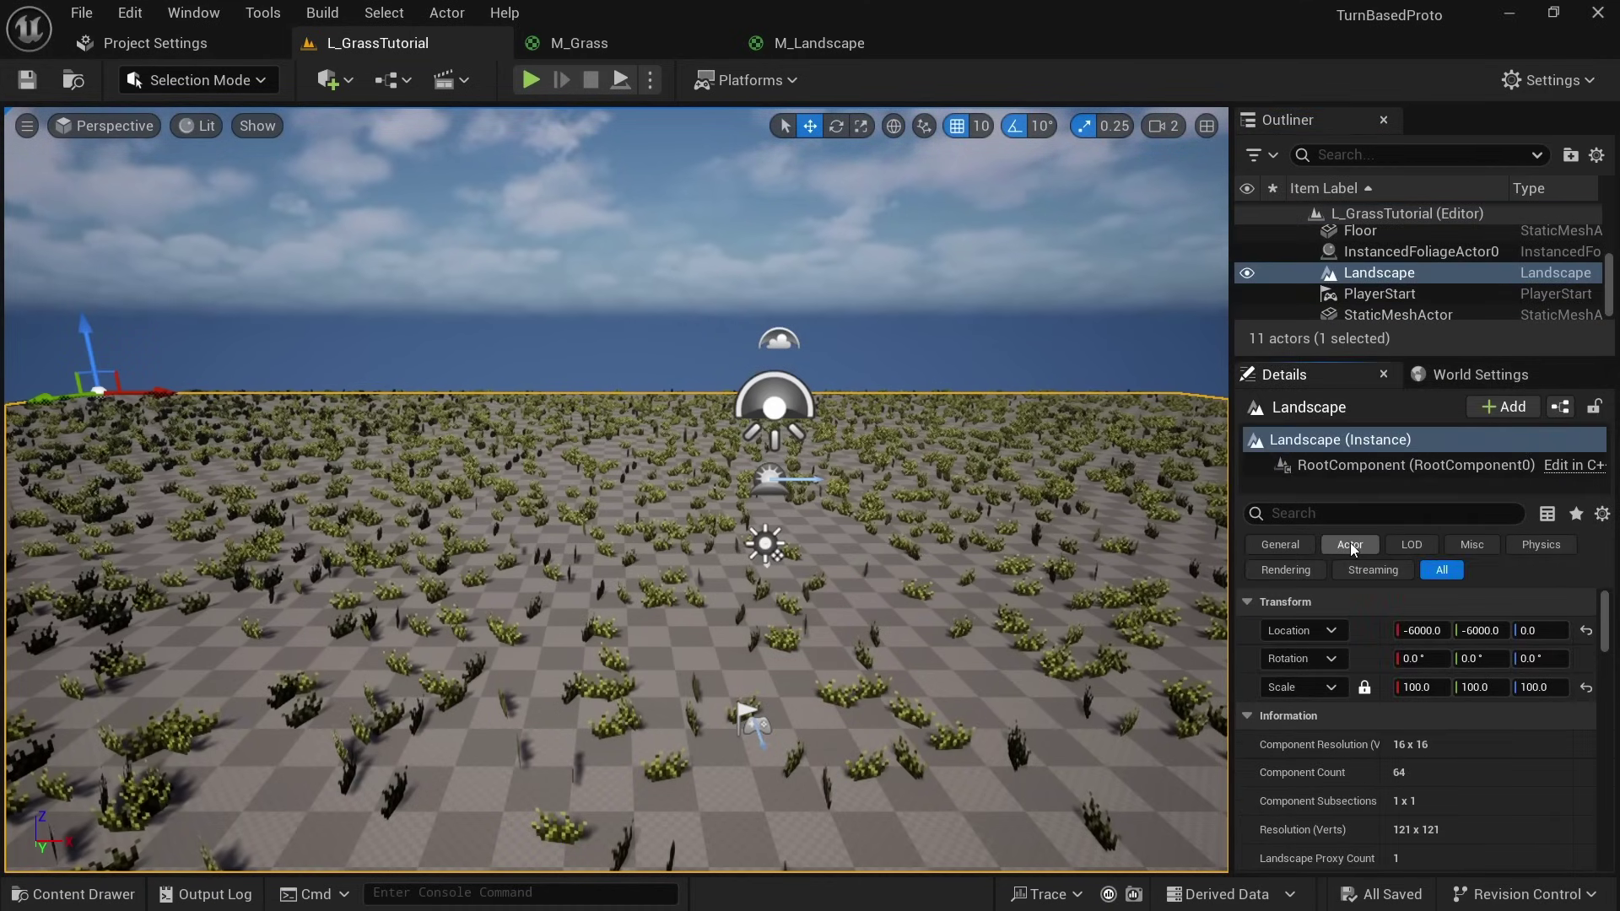
pyautogui.scroll(-3, 1359, 608)
pyautogui.scroll(-6, 1372, 662)
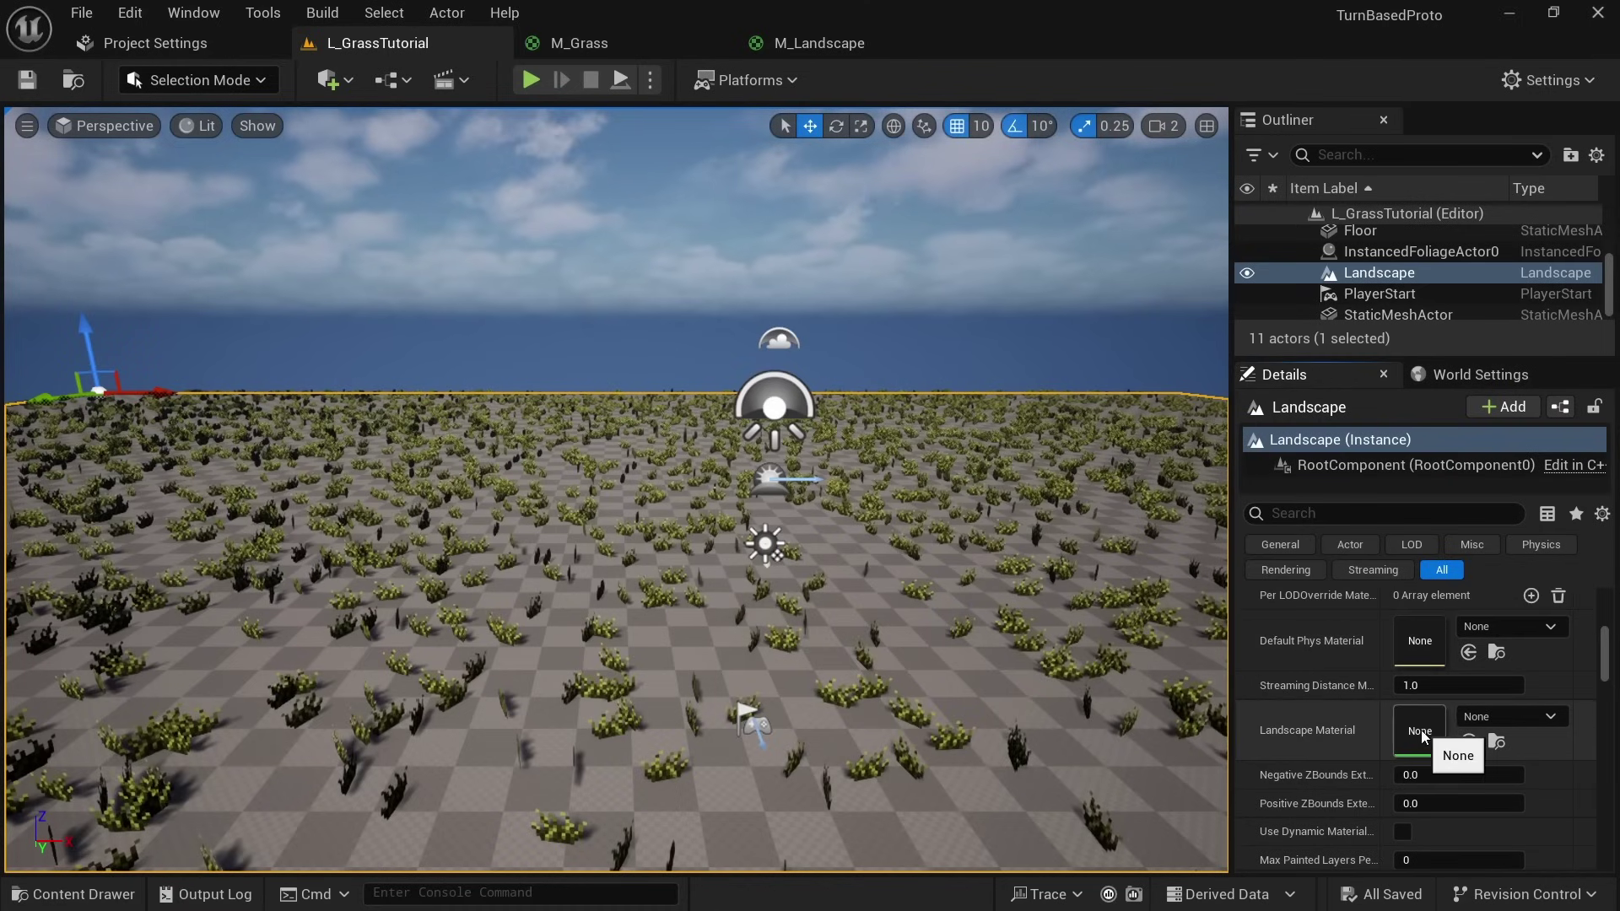
# - Set the Landscape Material to M_Landscape and save the level
pyautogui.click(1492, 716)
pyautogui.write('M_Lands')
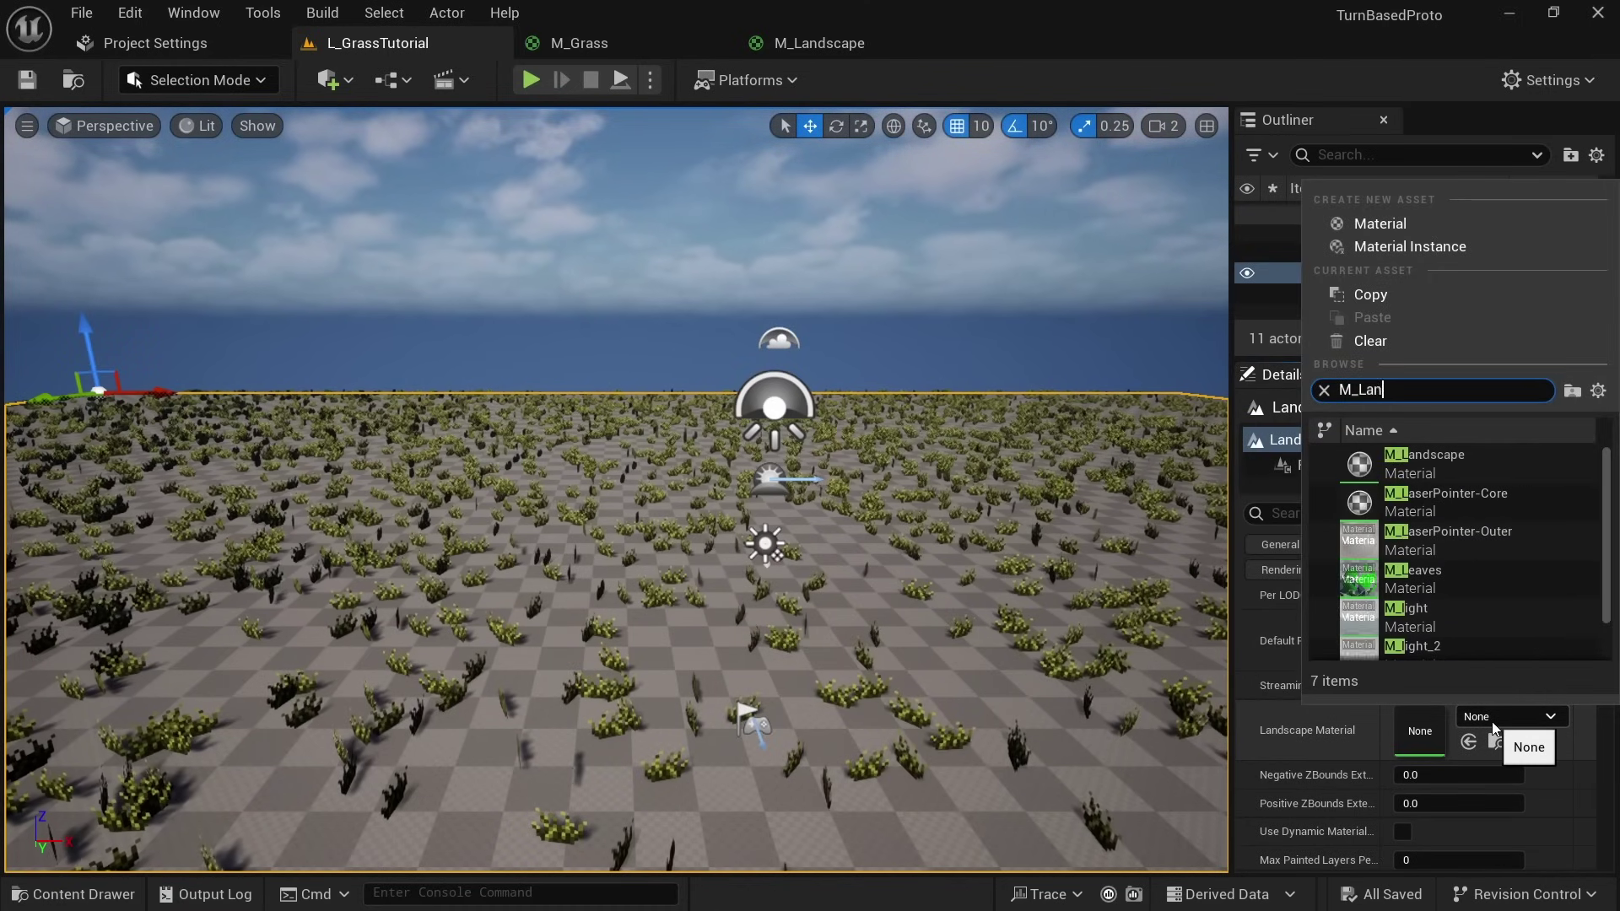
pyautogui.click(1473, 466)
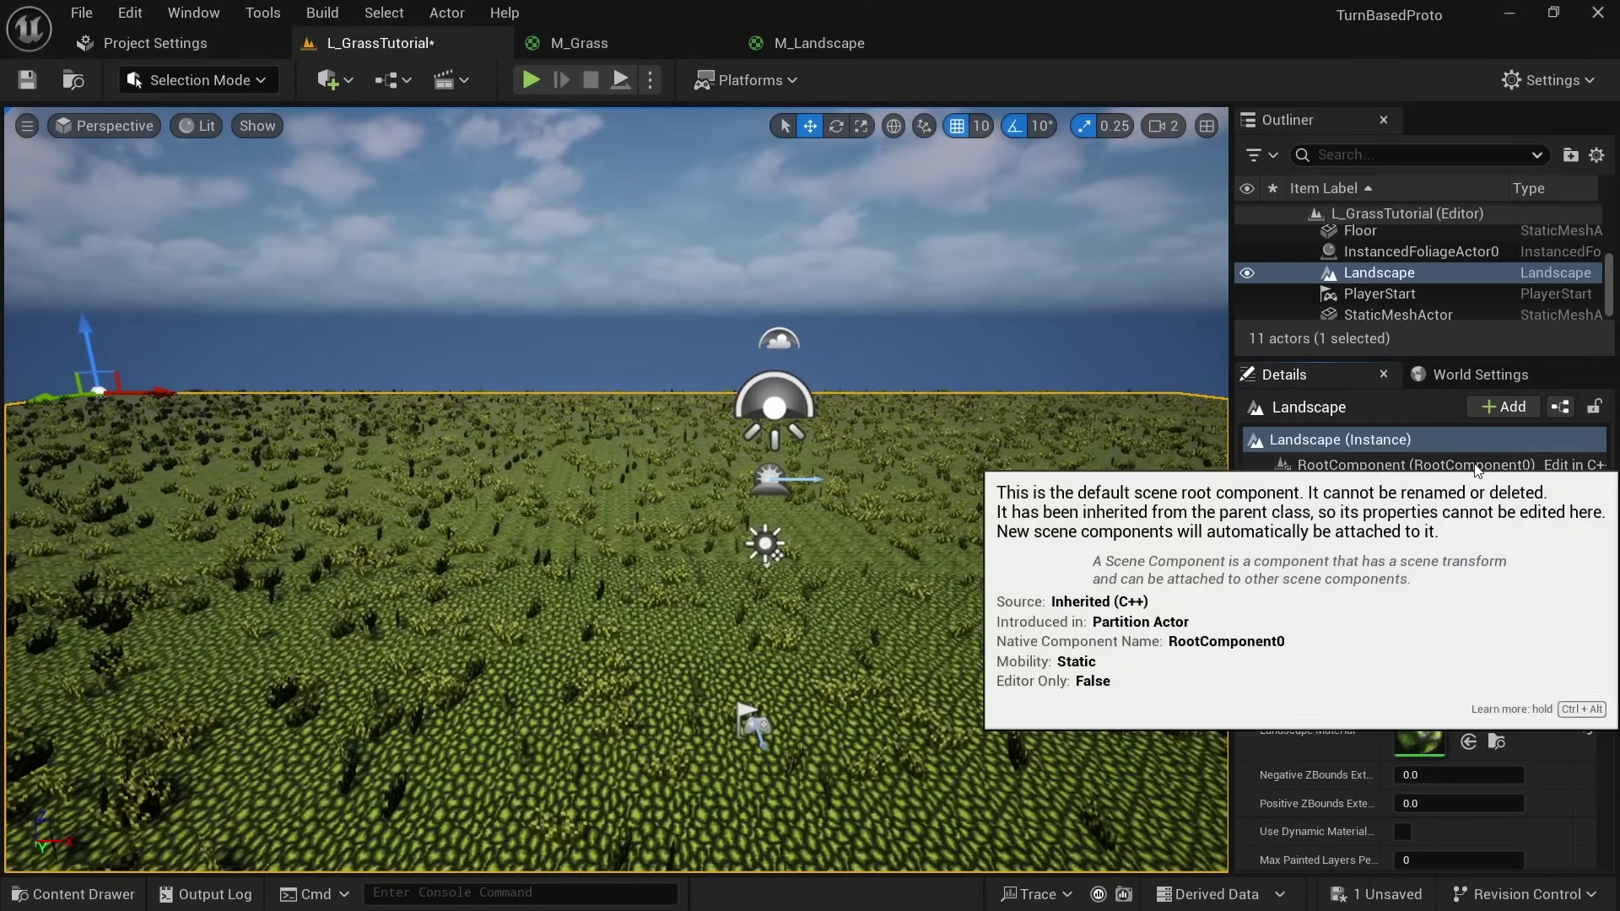
pyautogui.hotkey('ctrl', 's')
pyautogui.moveTo(616, 490); pyautogui.dragTo(648, 475, button='right')
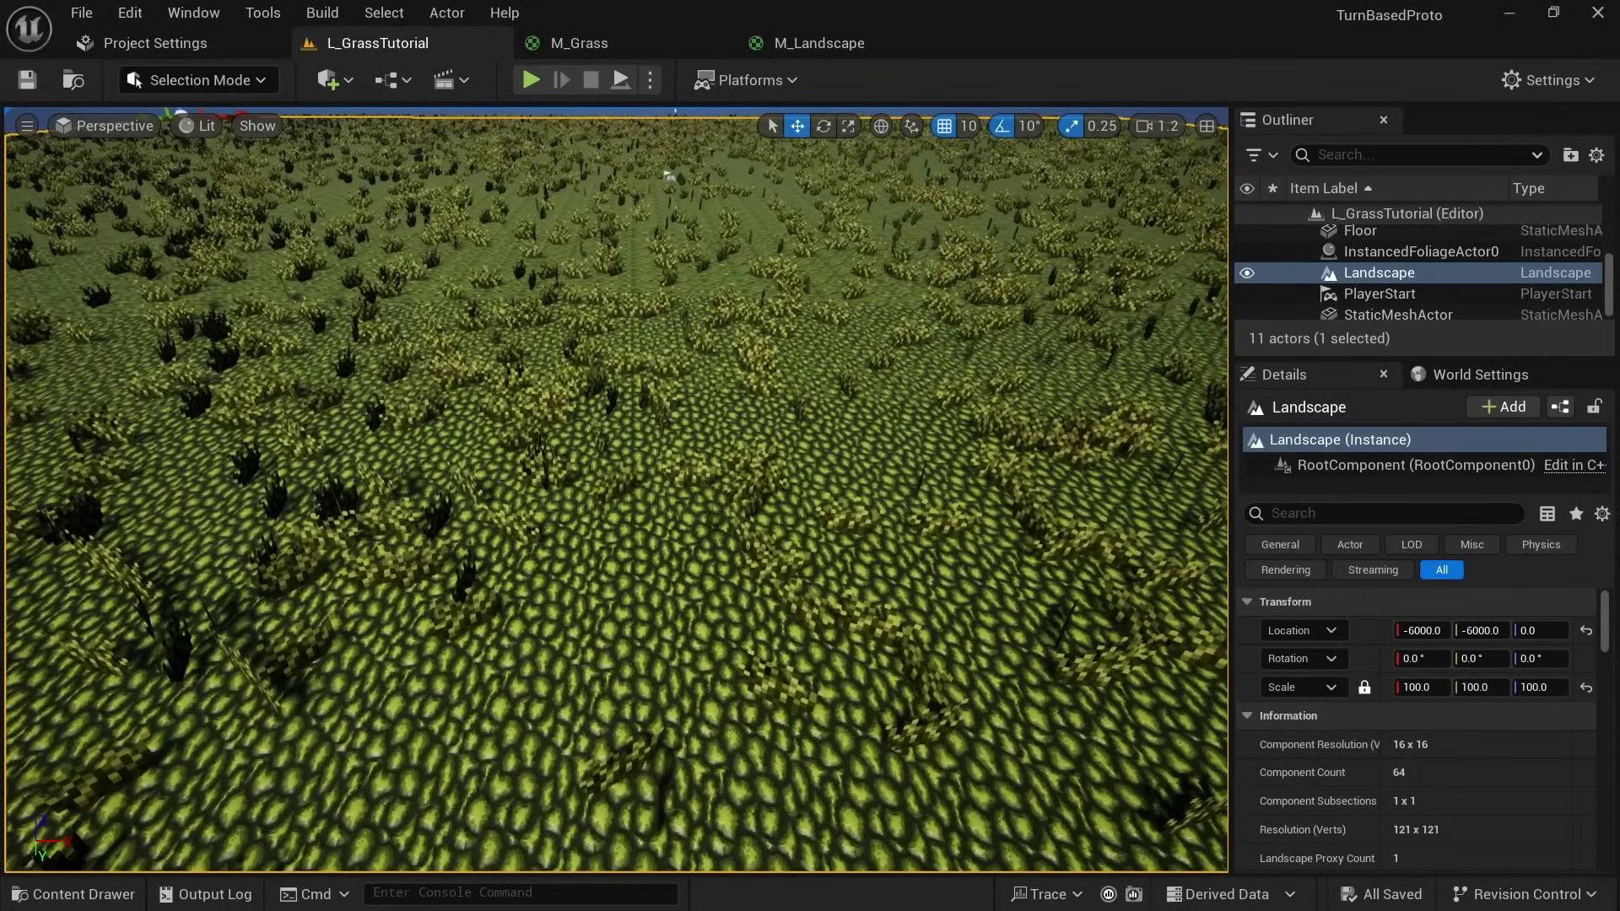
# - Set M_Landscape's Specular to 0.2
pyautogui.click(802, 44)
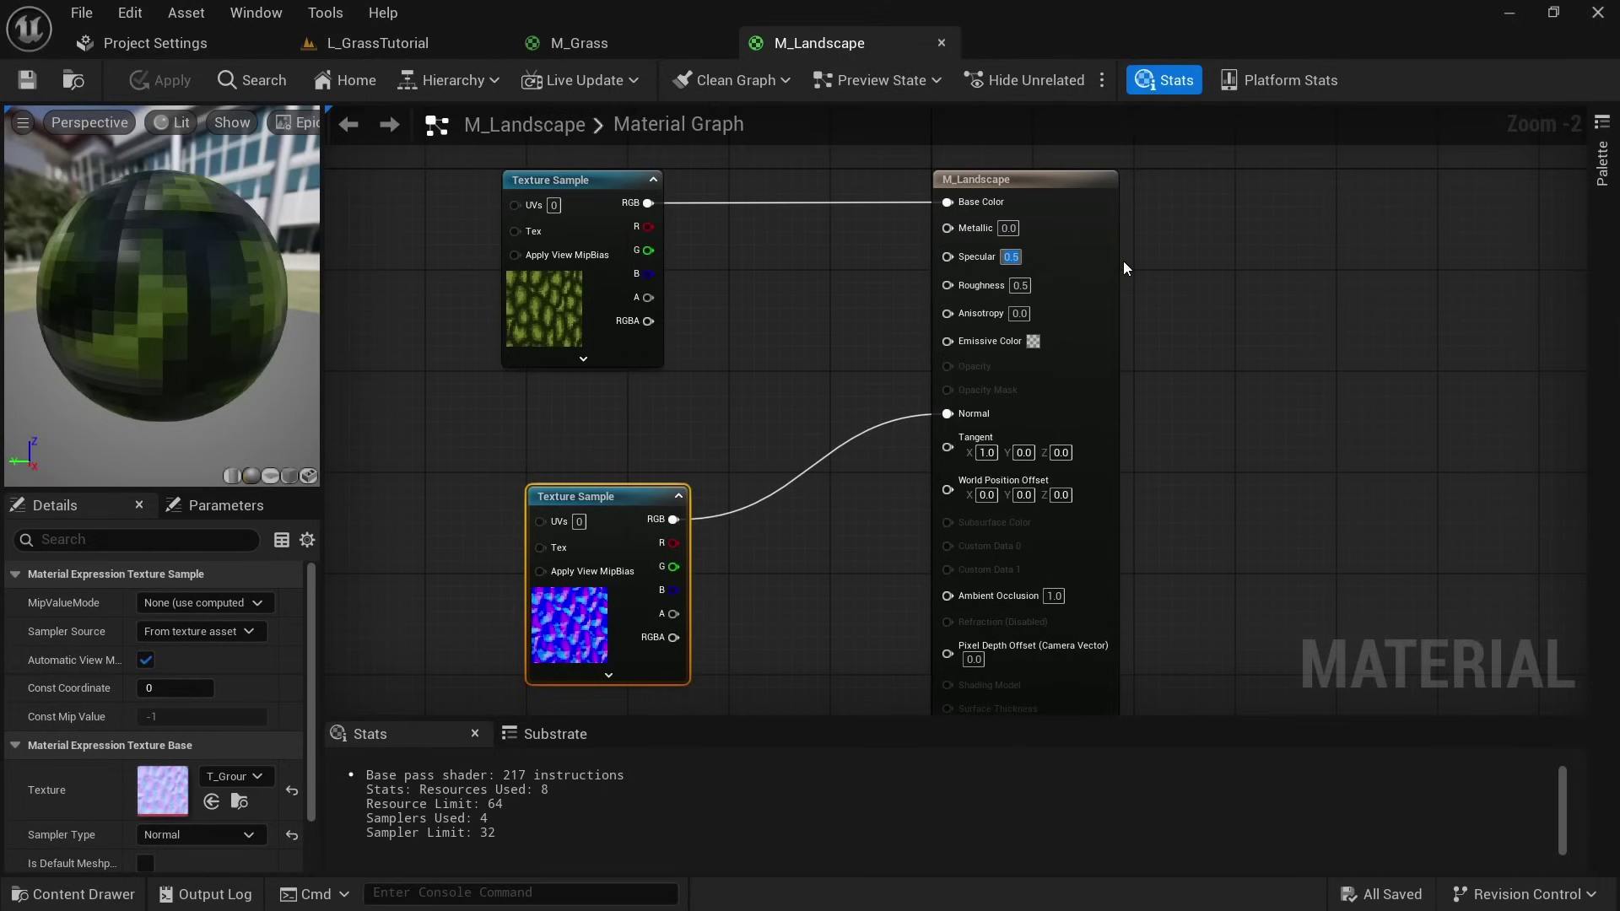
pyautogui.write('0.2')
pyautogui.press('Return')
# - Insert a FlattenNormal node between the normal map sample and the Normal input
pyautogui.click(728, 445)
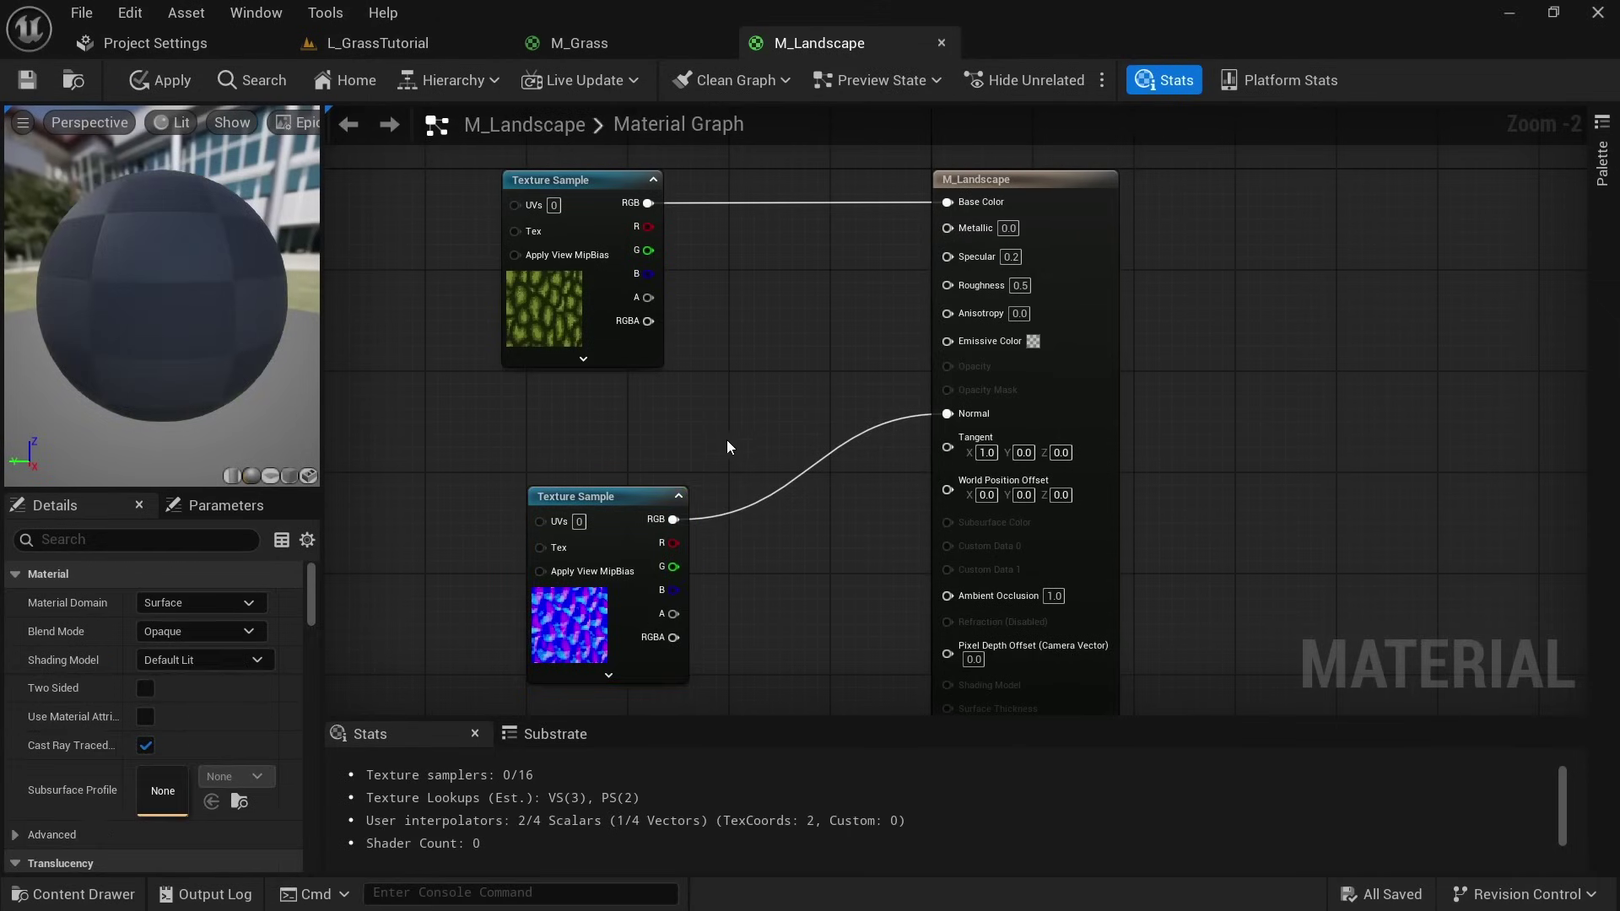
pyautogui.moveTo(728, 446); pyautogui.dragTo(966, 283, button='right')
pyautogui.moveTo(872, 336); pyautogui.dragTo(819, 382)
pyautogui.write('flatten')
pyautogui.press('Return')
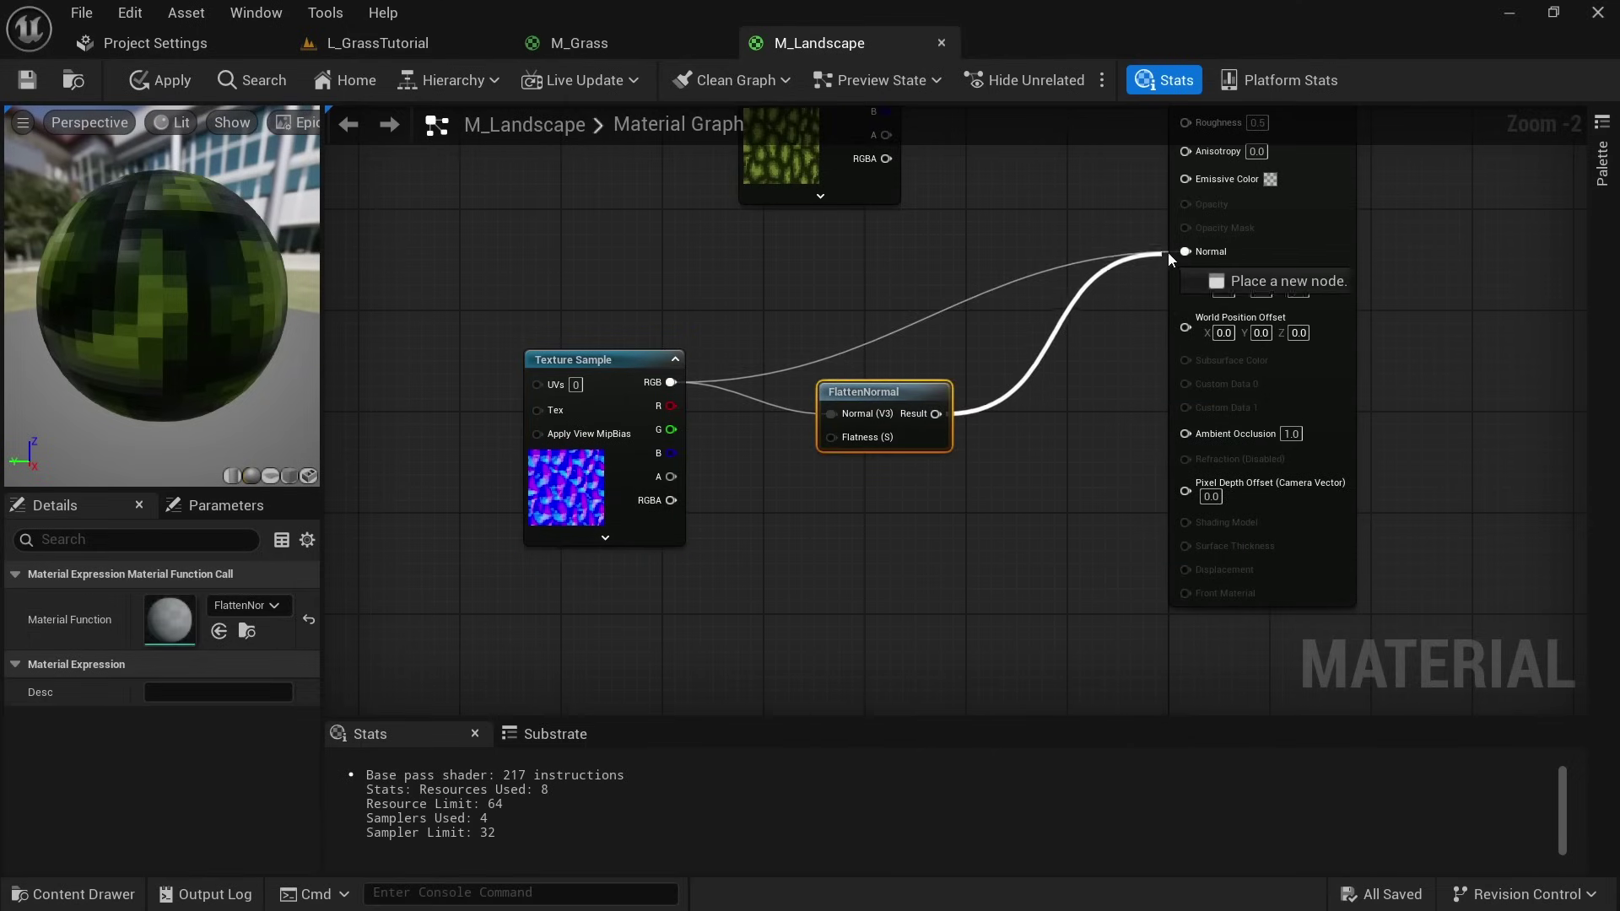
pyautogui.moveTo(1191, 250); pyautogui.dragTo(1192, 250)
# - Feed a Constant of -1 into FlattenNormal's Flatness and apply the material
pyautogui.click(769, 608)
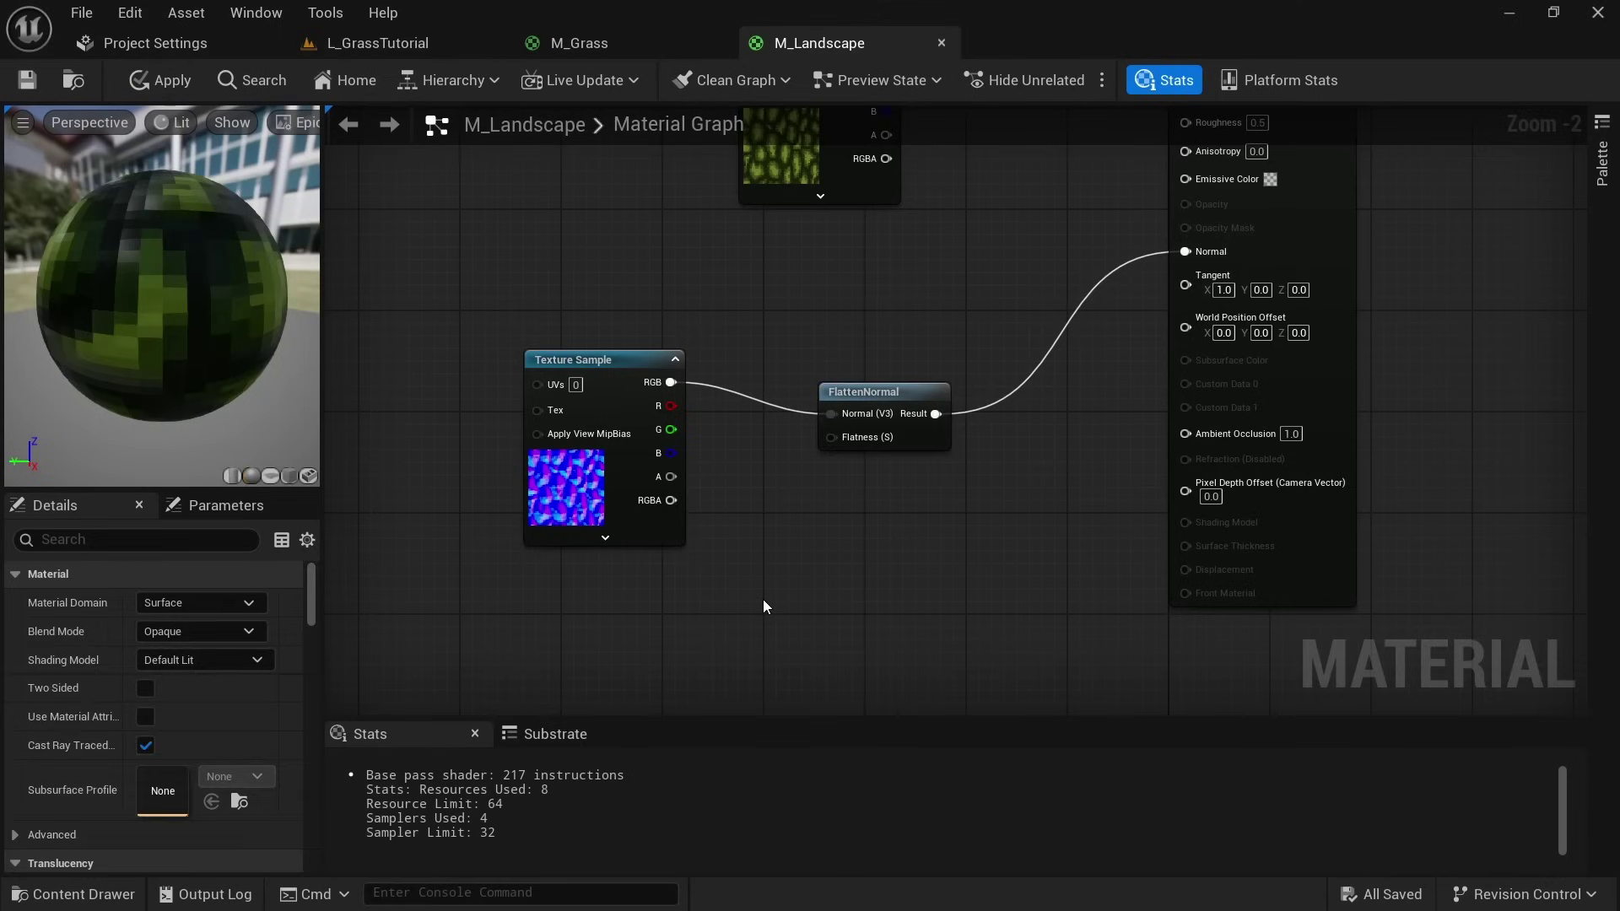
pyautogui.click(765, 603)
pyautogui.moveTo(855, 633); pyautogui.dragTo(831, 438)
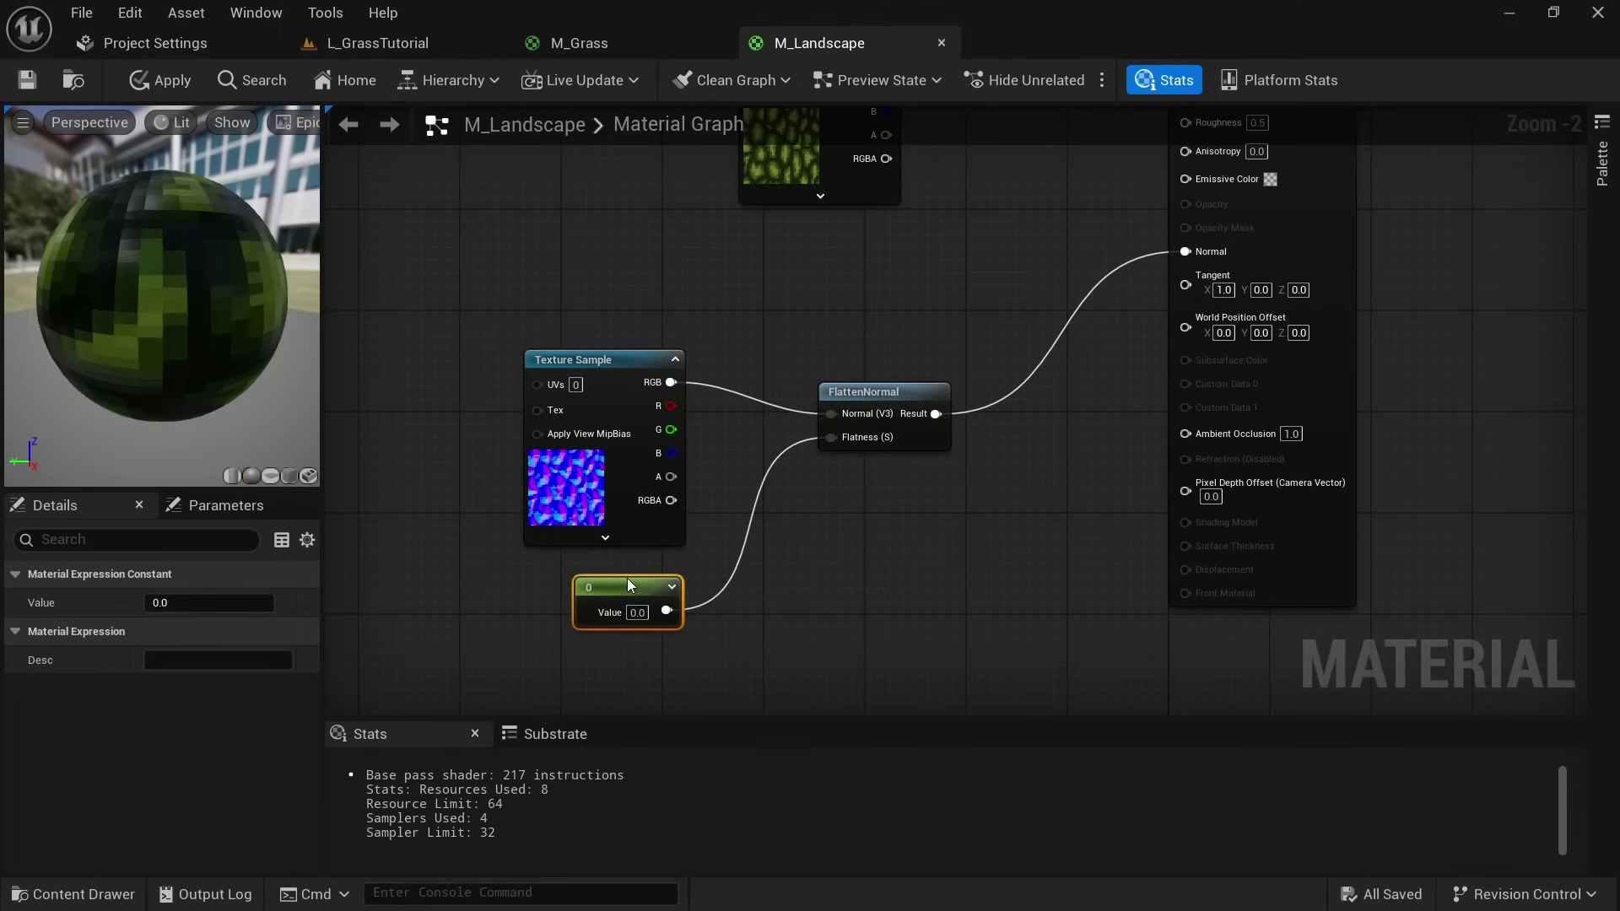
pyautogui.click(633, 612)
pyautogui.write('-1')
pyautogui.press('Return')
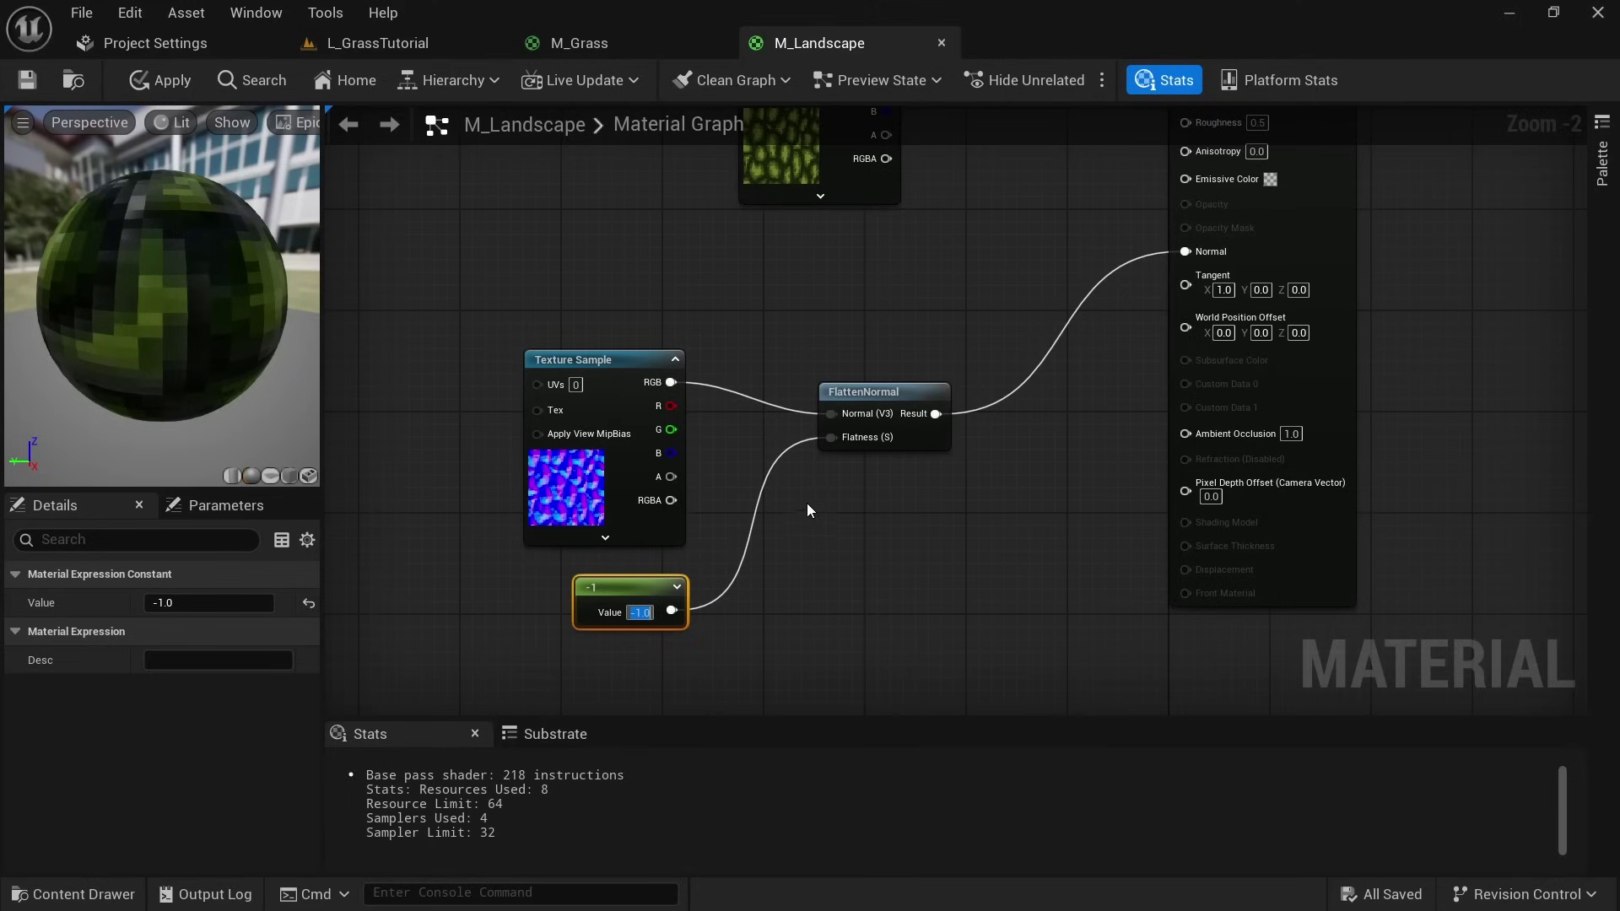
pyautogui.click(164, 80)
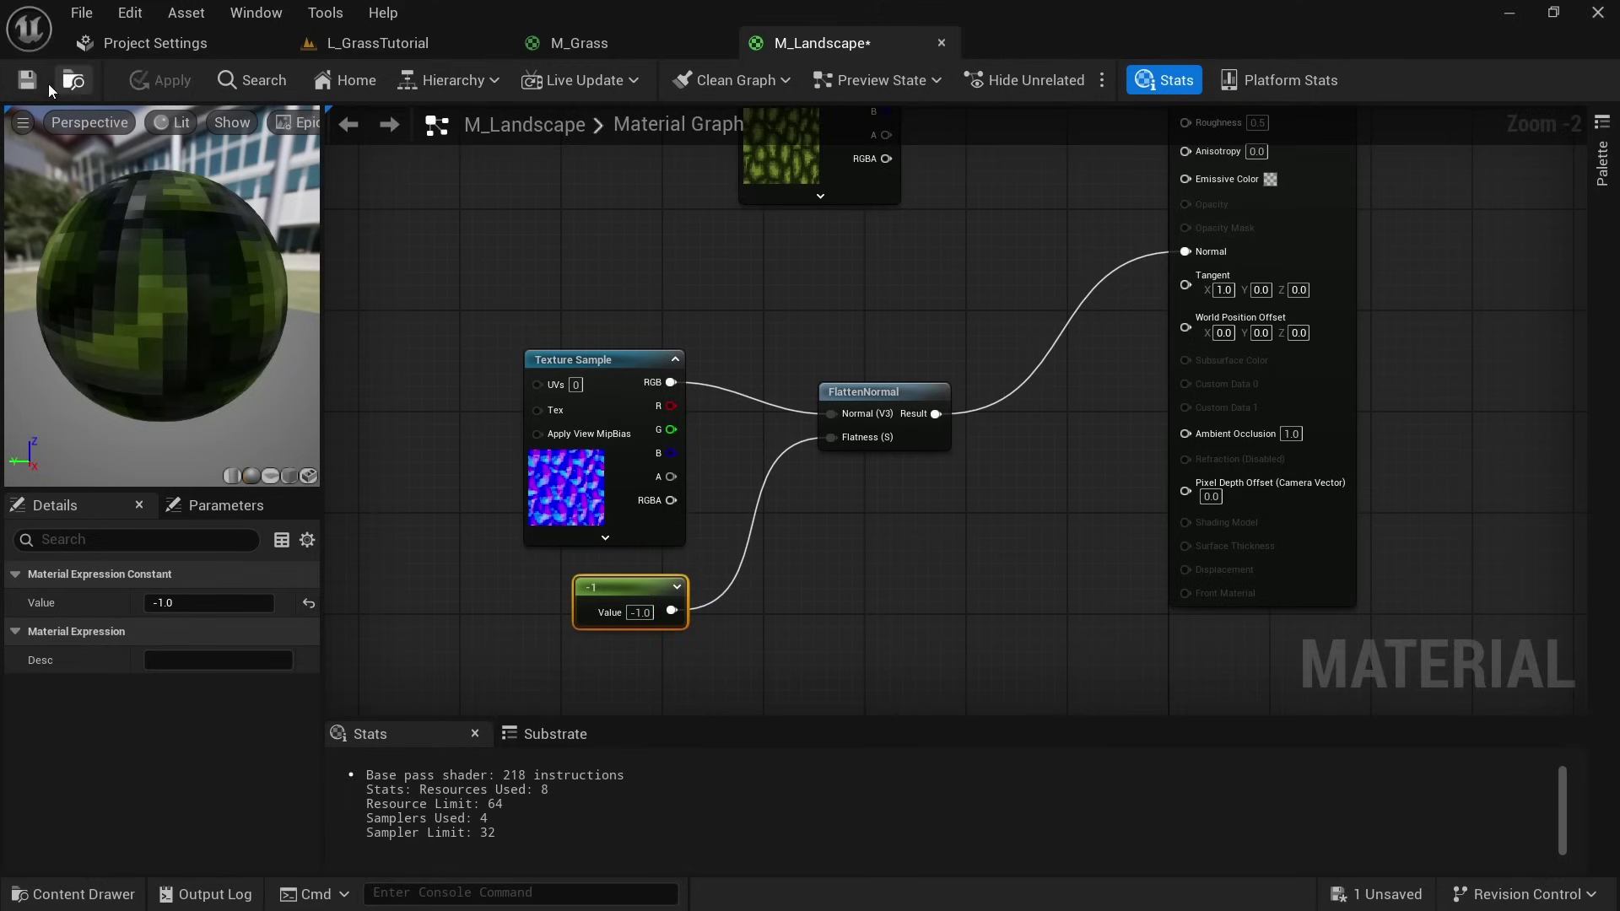
# - Back in the level, fly over the grass, then walk the character around with WASD
pyautogui.click(376, 44)
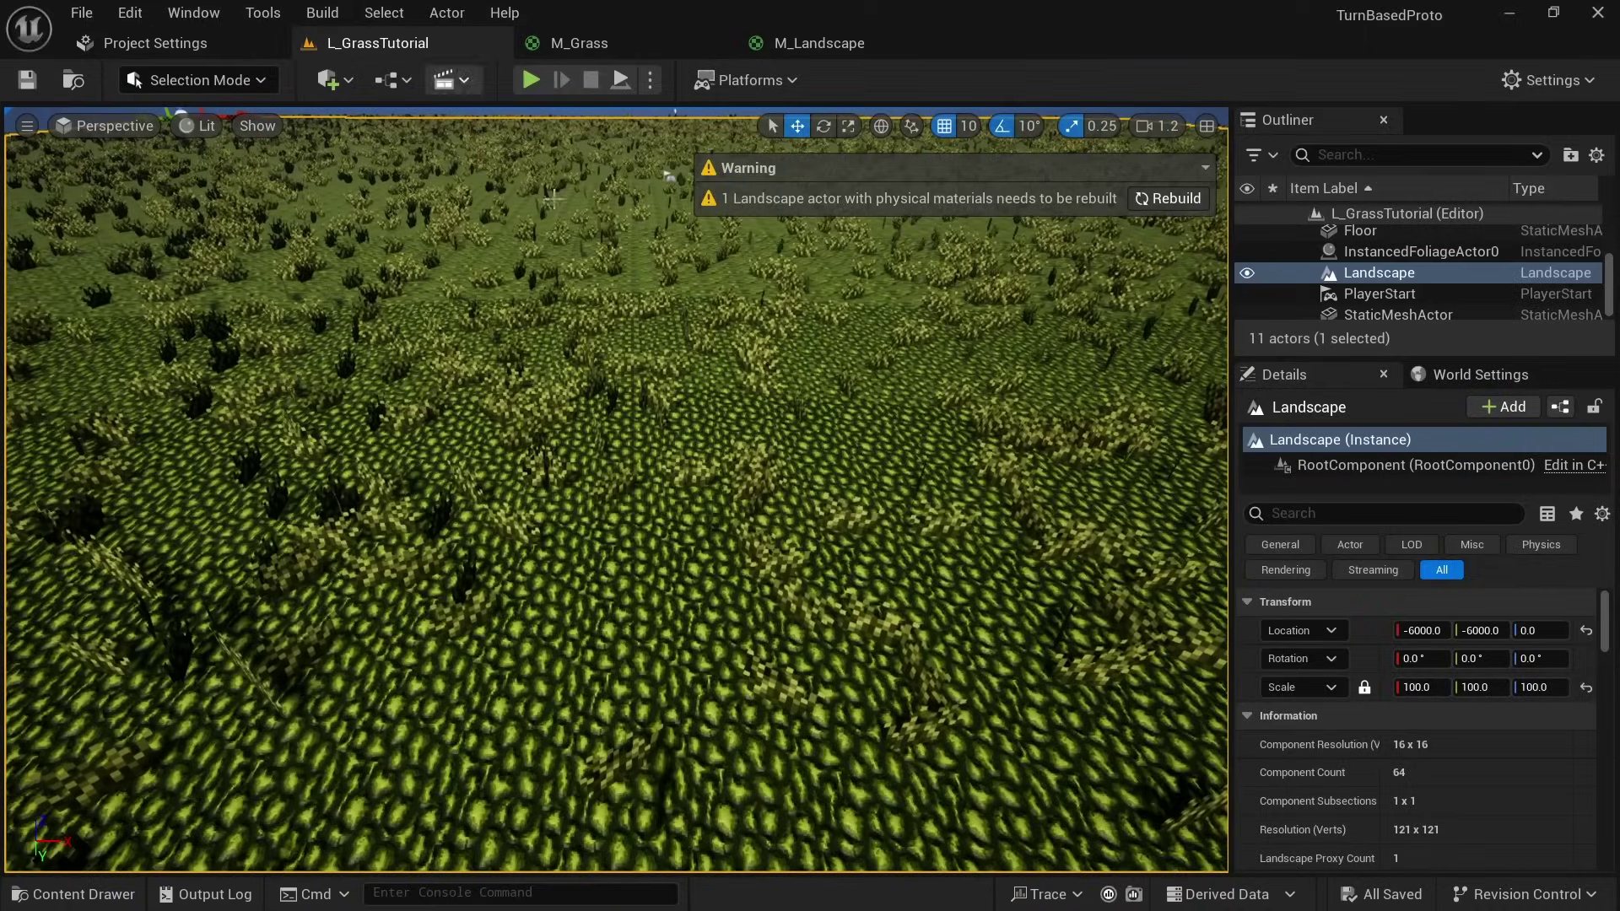
pyautogui.moveTo(649, 454)
pyautogui.mouseDown(button='right')
pyautogui.moveTo(649, 487)
pyautogui.moveTo(649, 456)
pyautogui.mouseUp(button='right')
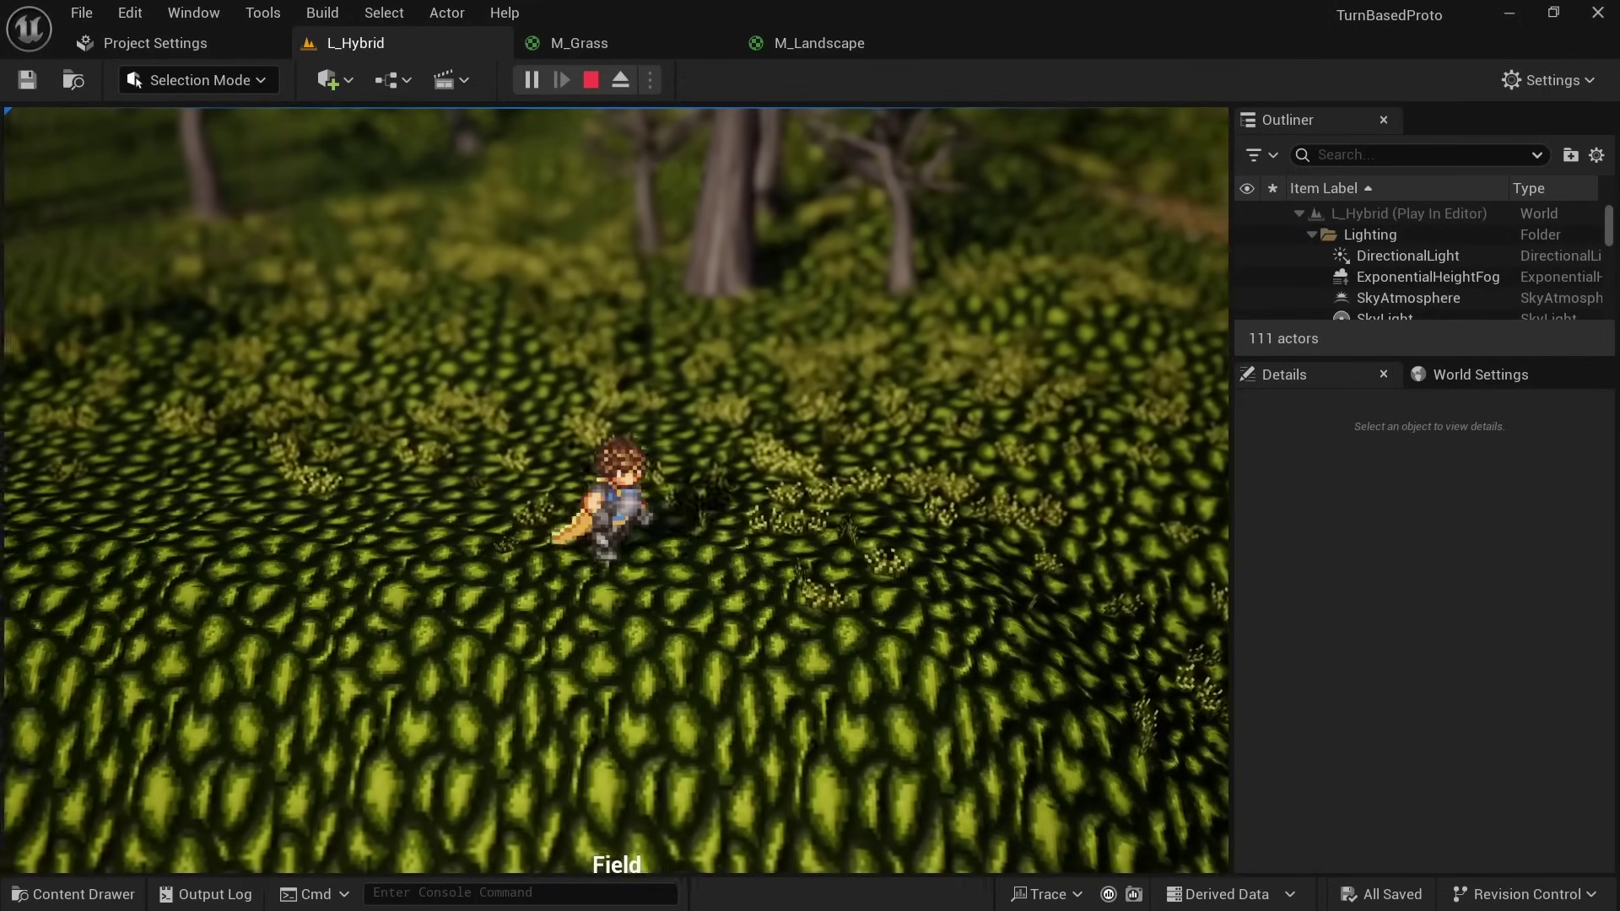
pyautogui.press('s')
pyautogui.press('w')
pyautogui.press('s')
pyautogui.press('d')
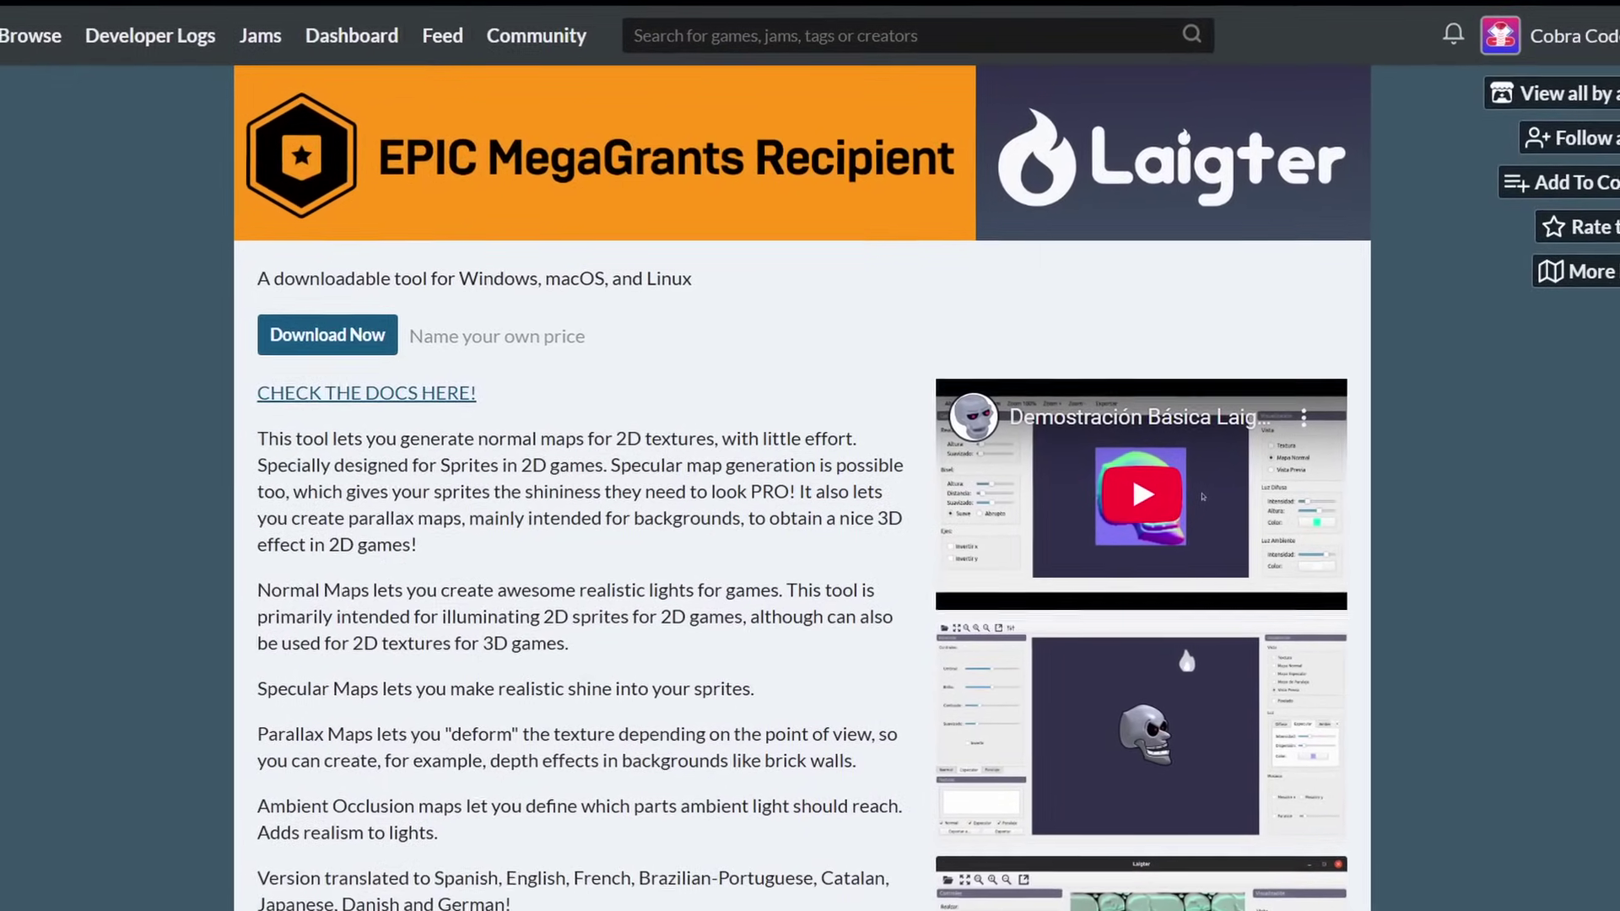